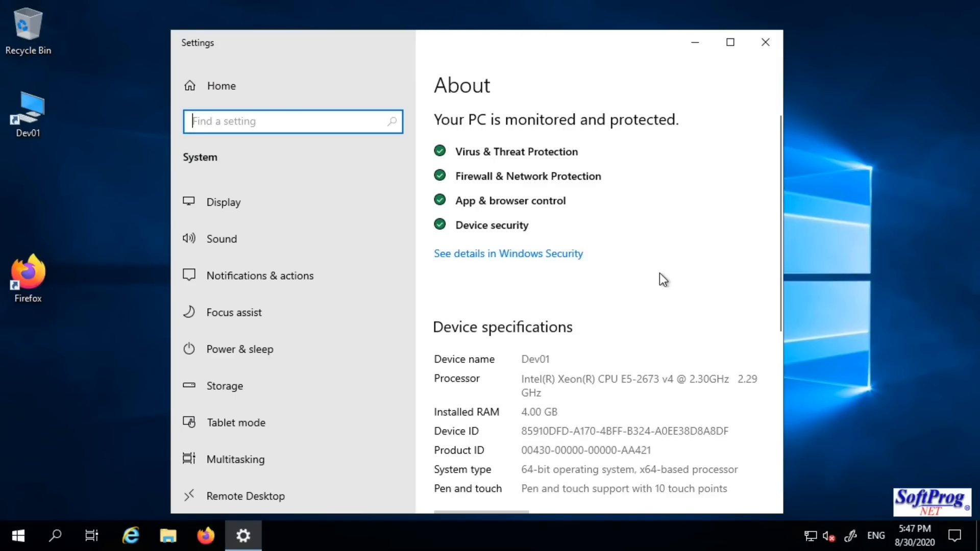
Close the system About settings after viewing the Windows specifications, and open Server Manager without the Windows Admin Center message
scroll(635, 296, "down", 5)
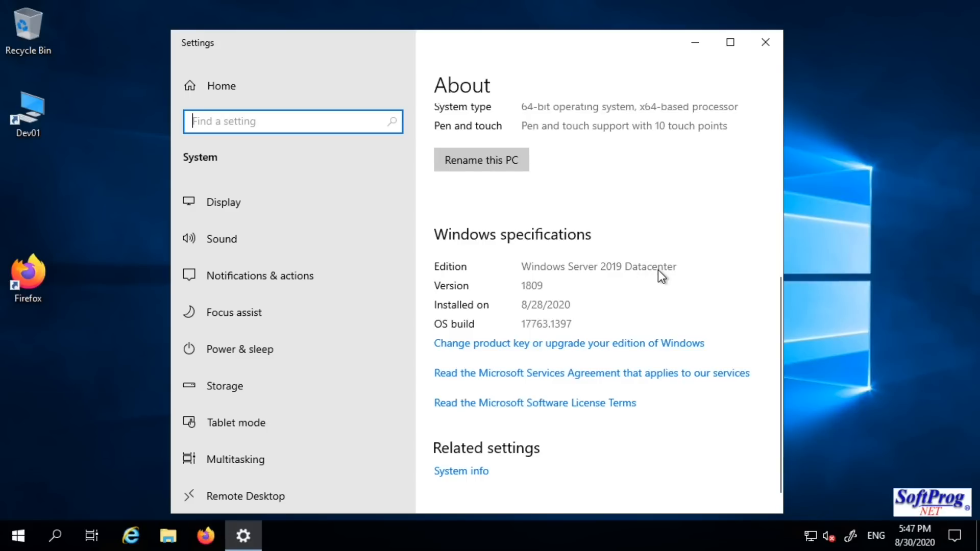
left_click(774, 55)
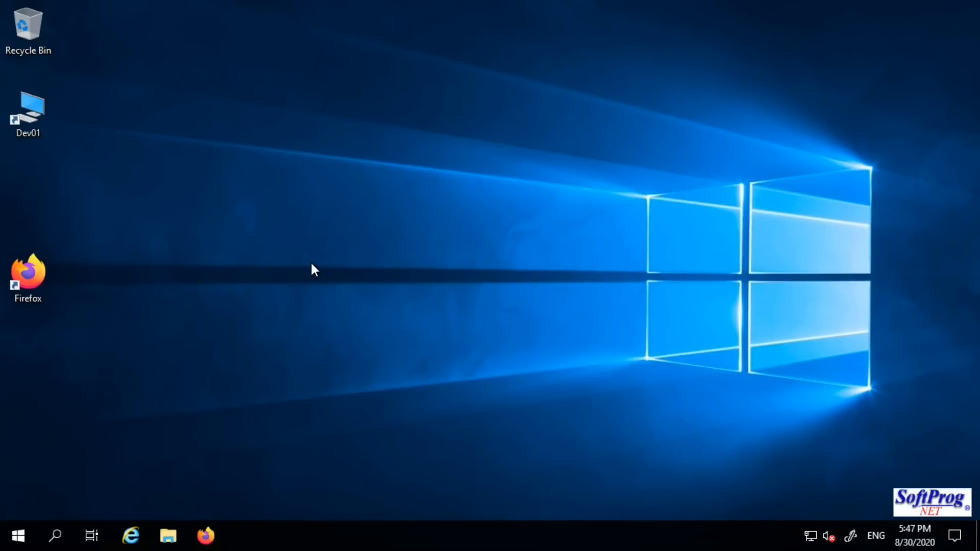
left_click(56, 536)
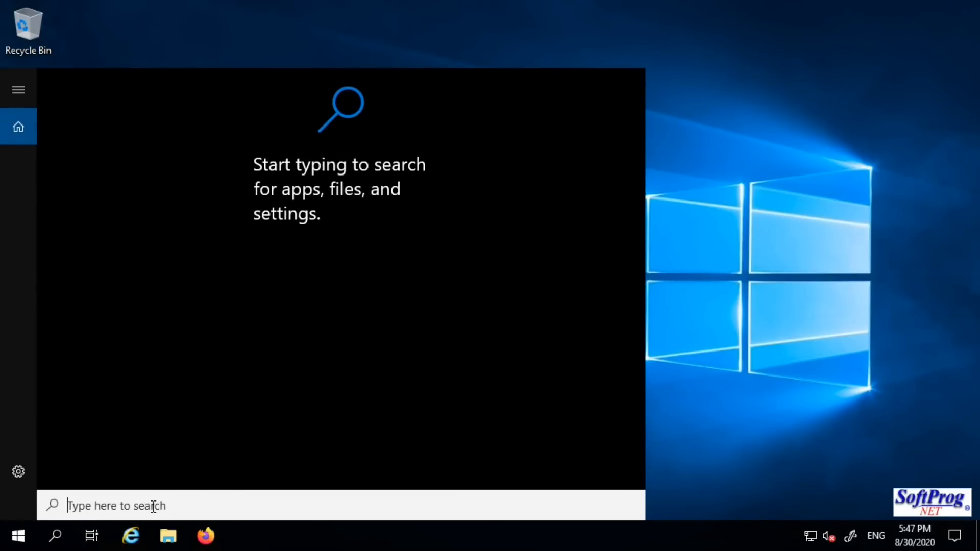
type("server")
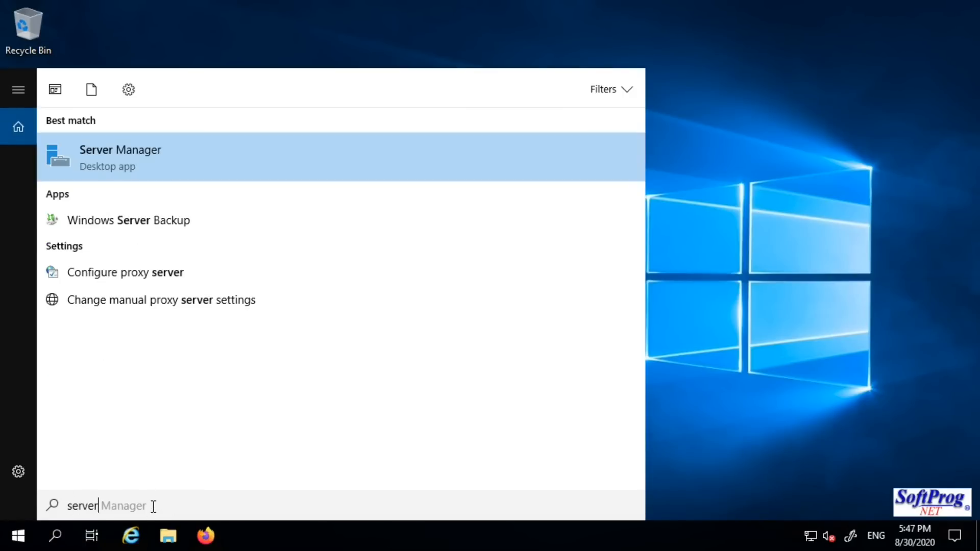
key("Return")
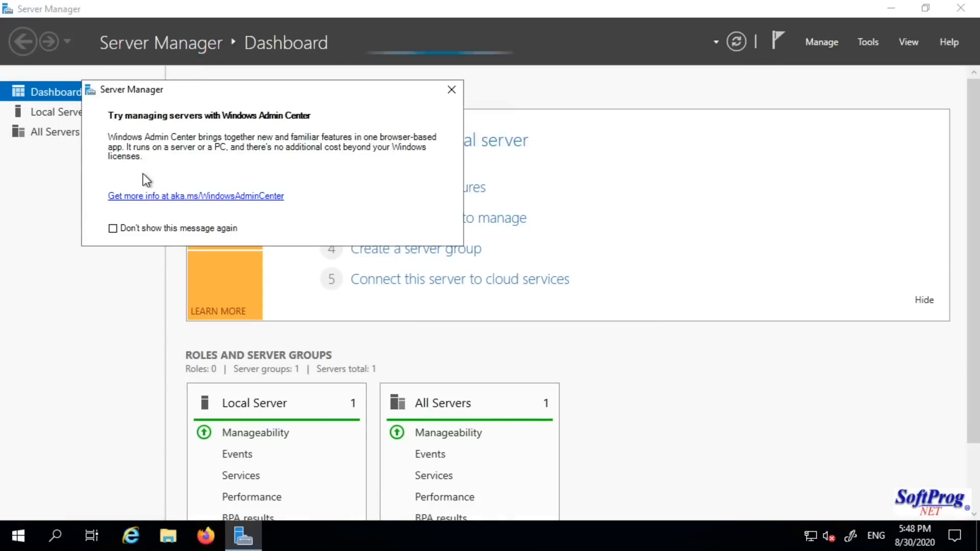
left_click(454, 95)
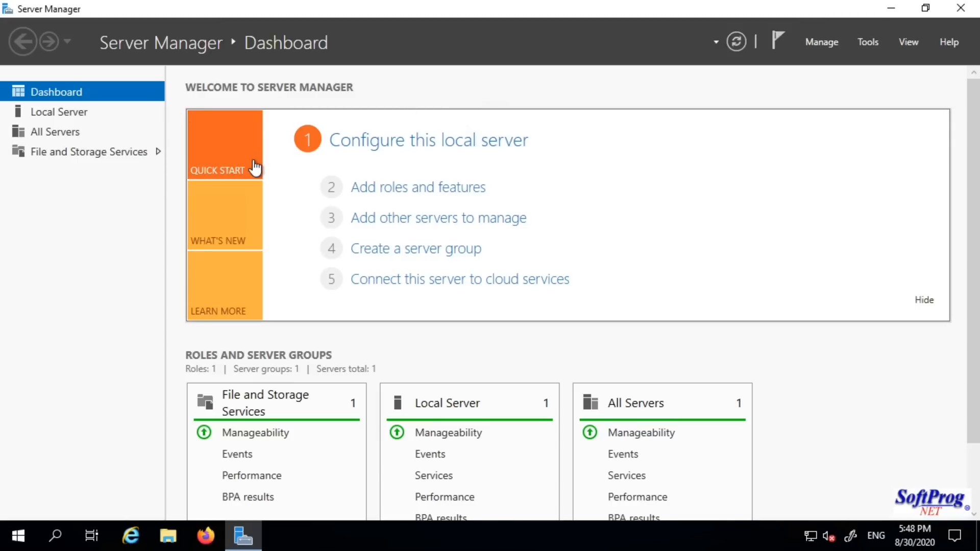
Start adding roles and features with a role-based or feature-based installation on server Dev01 from the server pool
left_click(395, 188)
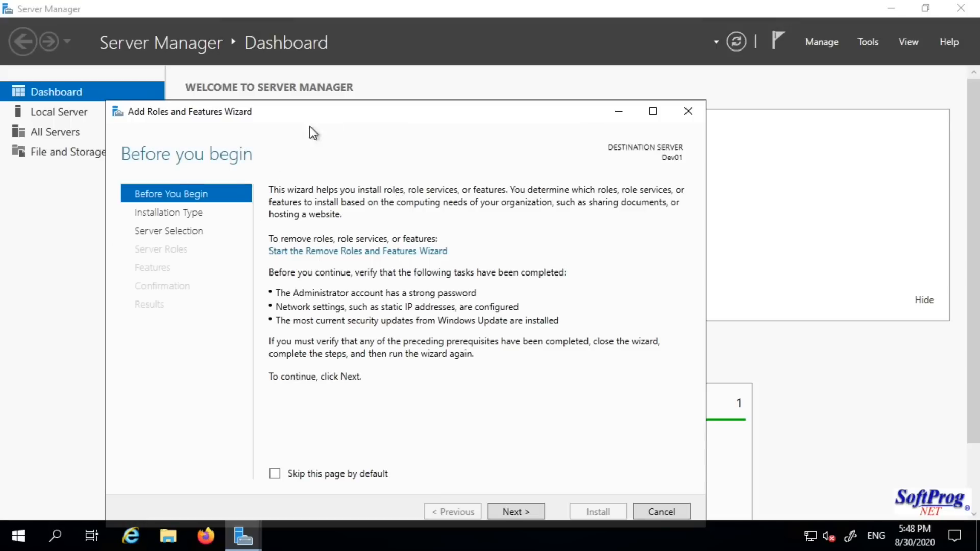
left_click_drag(333, 108, 323, 60)
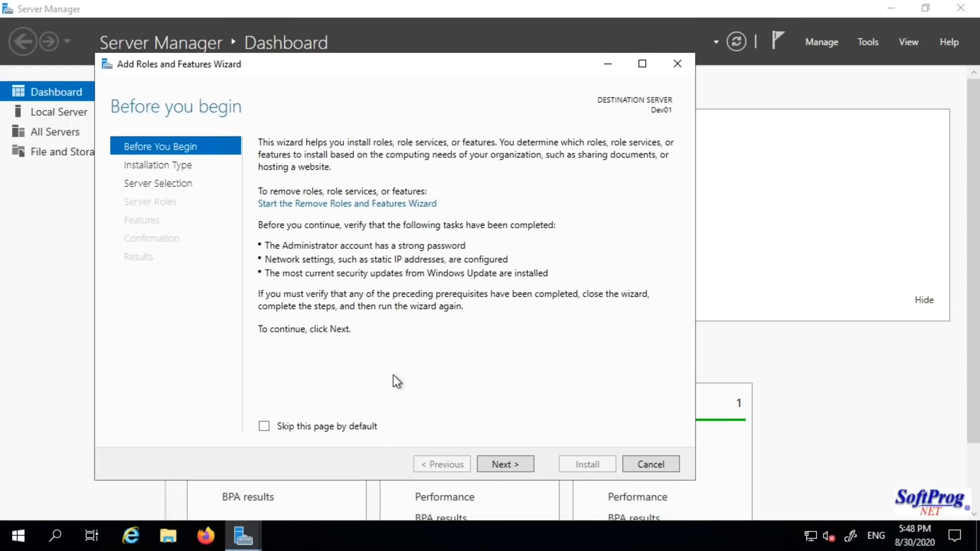
left_click(505, 470)
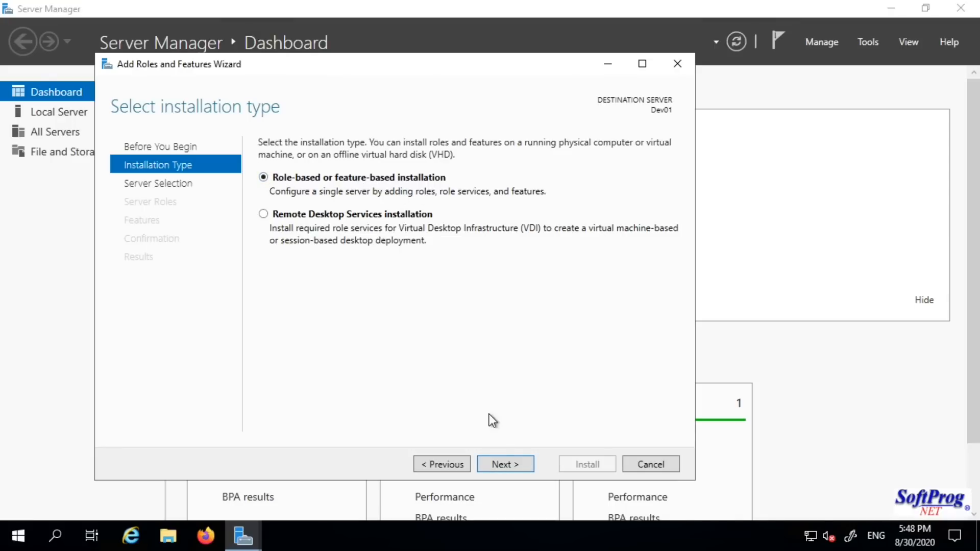
left_click(506, 465)
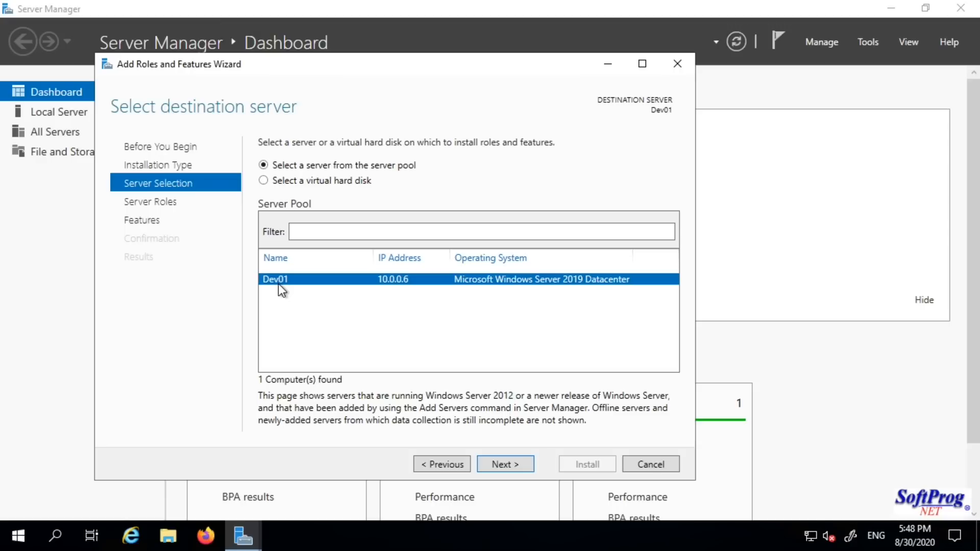
left_click(503, 465)
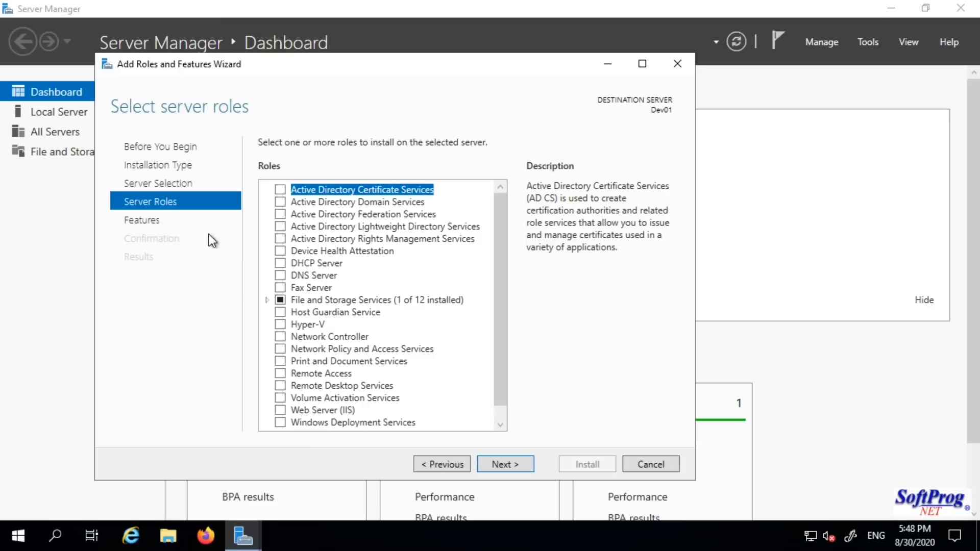
Select the DNS Server role with its required management tools, and continue past the static IP address validation
left_click(143, 221)
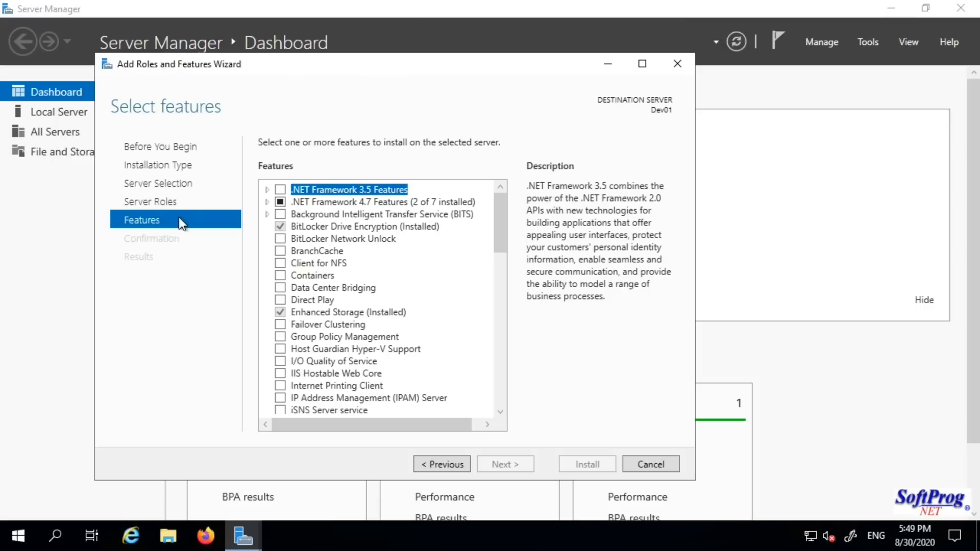
left_click(150, 201)
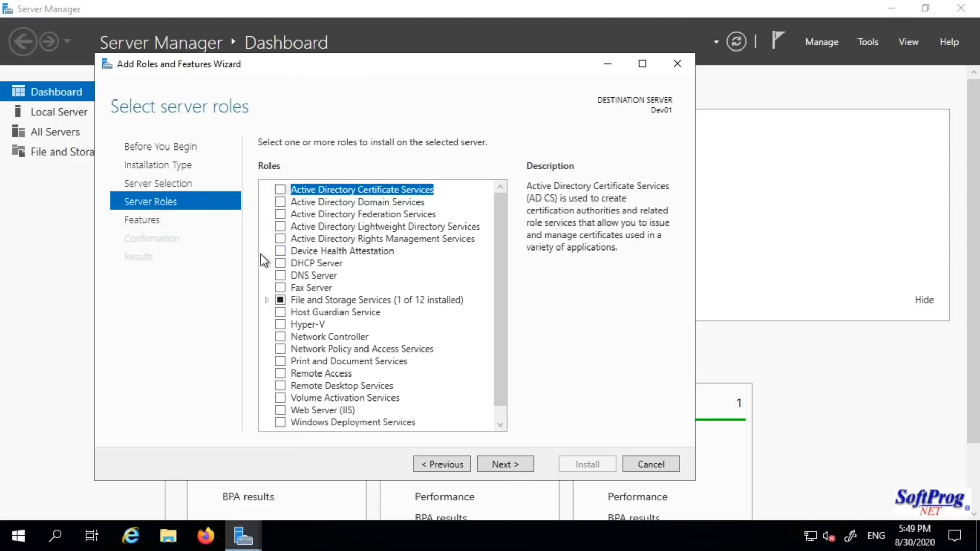
left_click(317, 277)
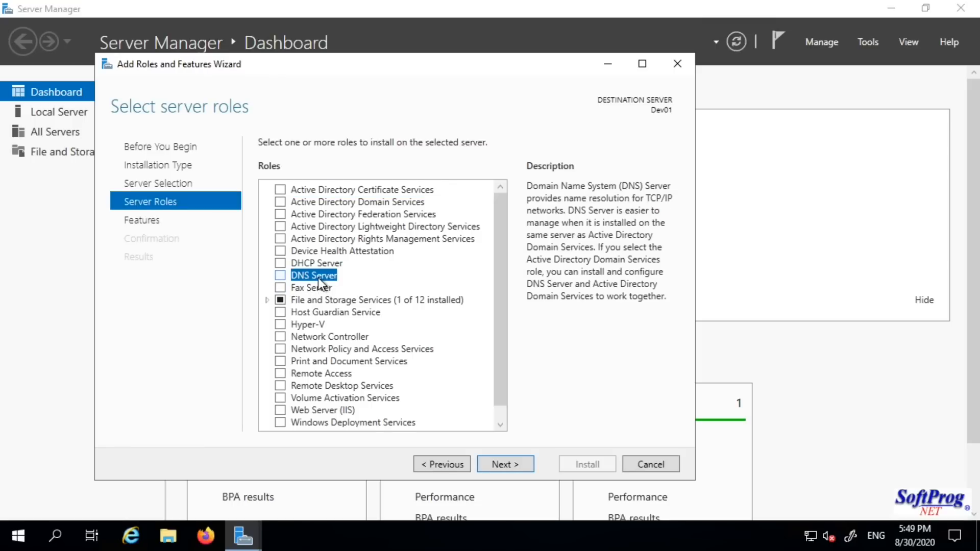
left_click_drag(503, 324, 484, 347)
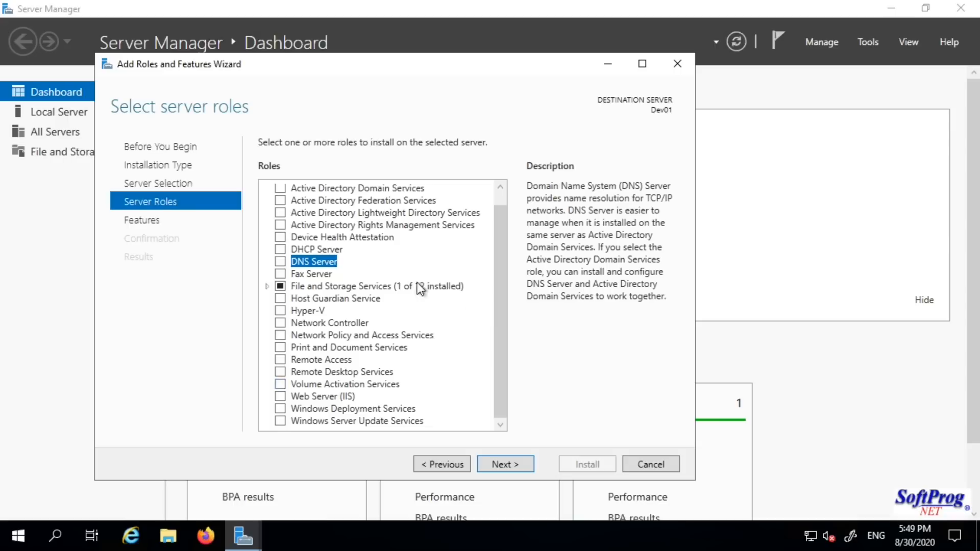
left_click_drag(498, 298, 509, 250)
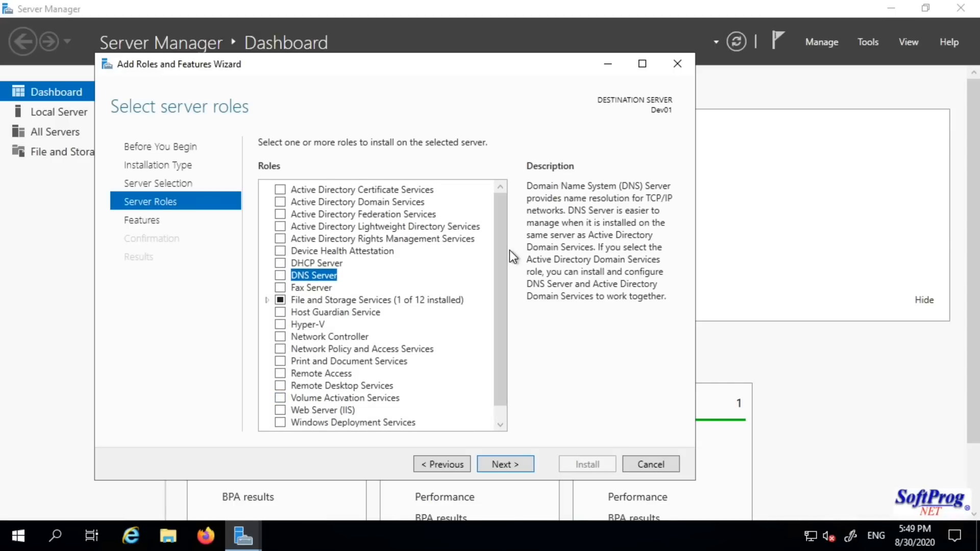
left_click(280, 276)
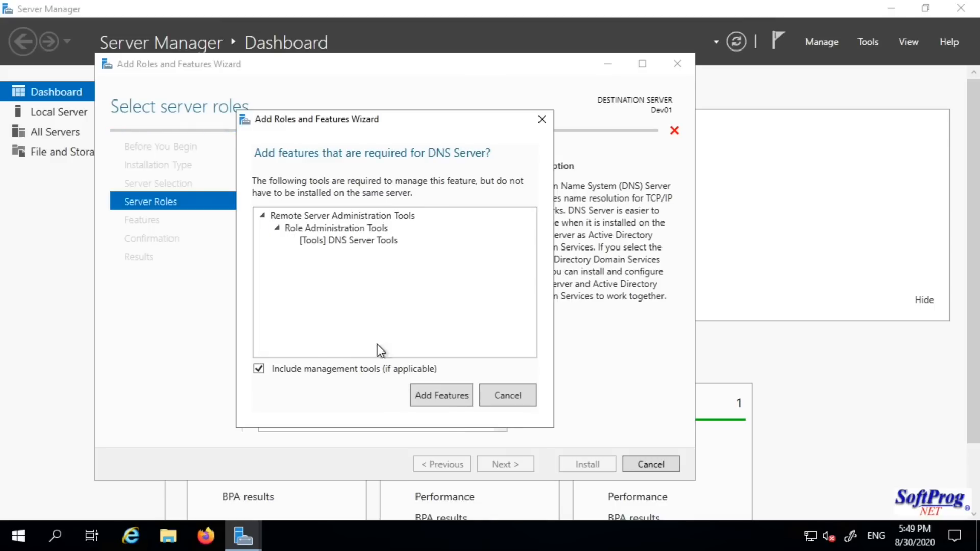
left_click(432, 397)
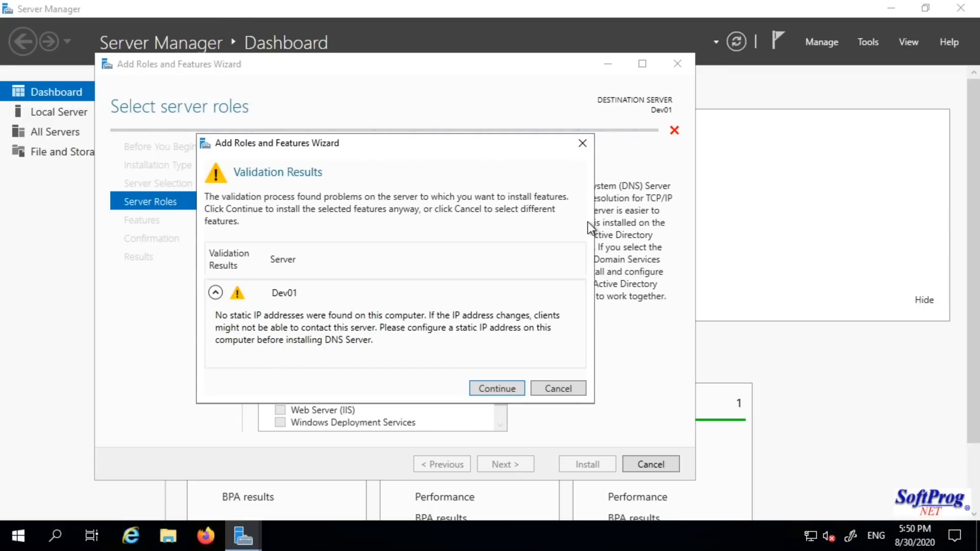
left_click(495, 393)
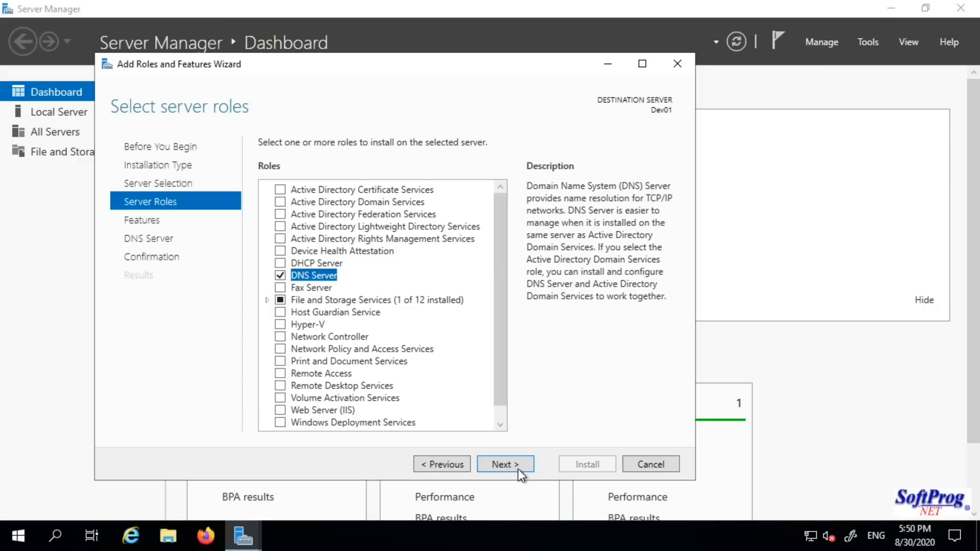
Proceed to the installation confirmation without adding extra features, passing the DNS Server information page
left_click(501, 464)
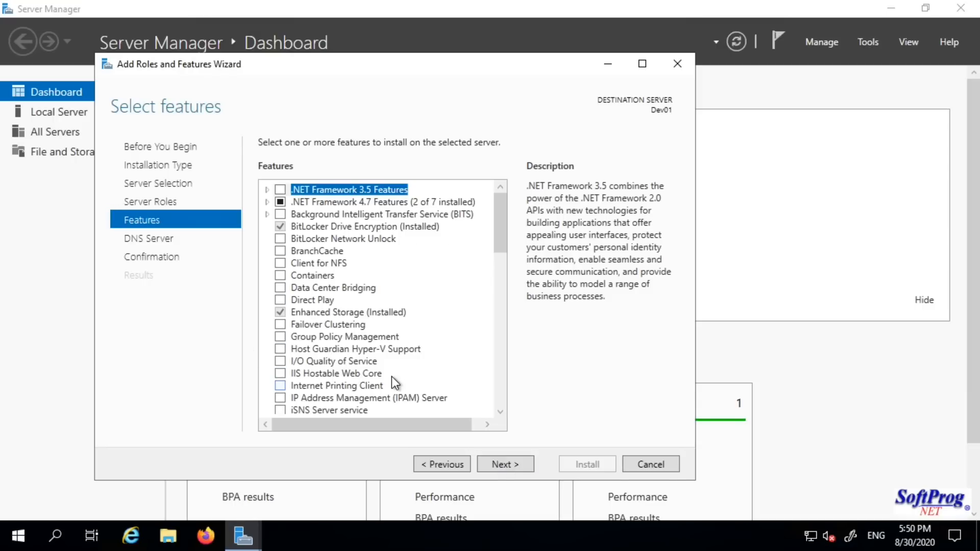
left_click_drag(501, 226, 504, 198)
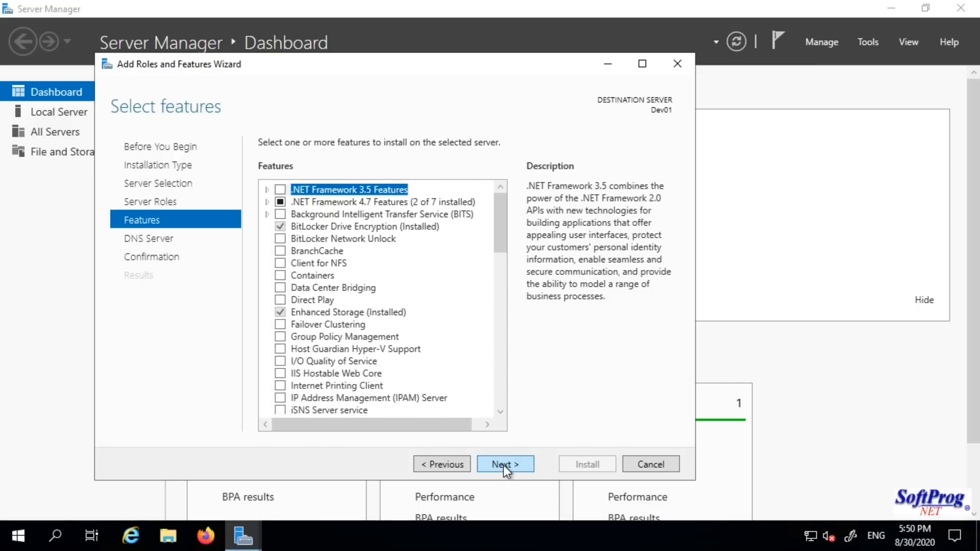
left_click(443, 465)
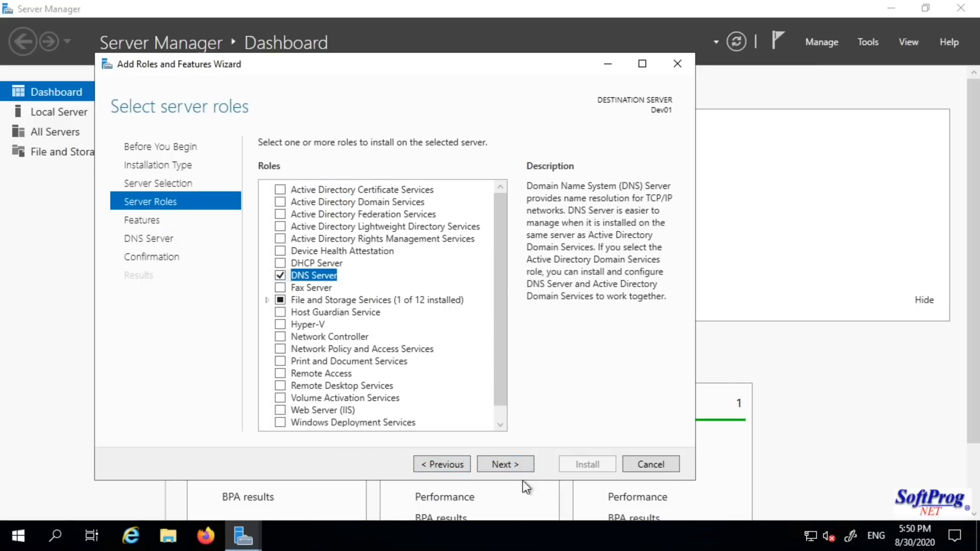
left_click(504, 464)
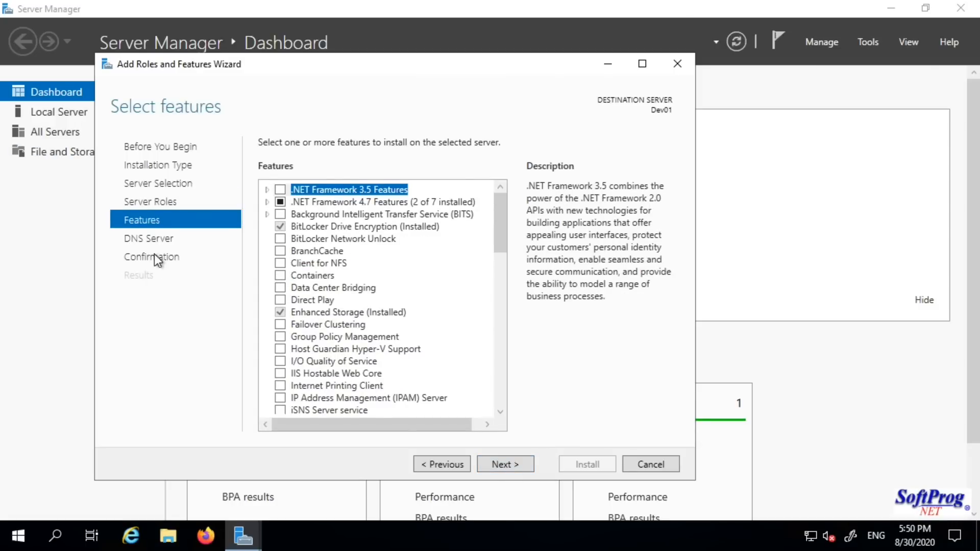
left_click(512, 468)
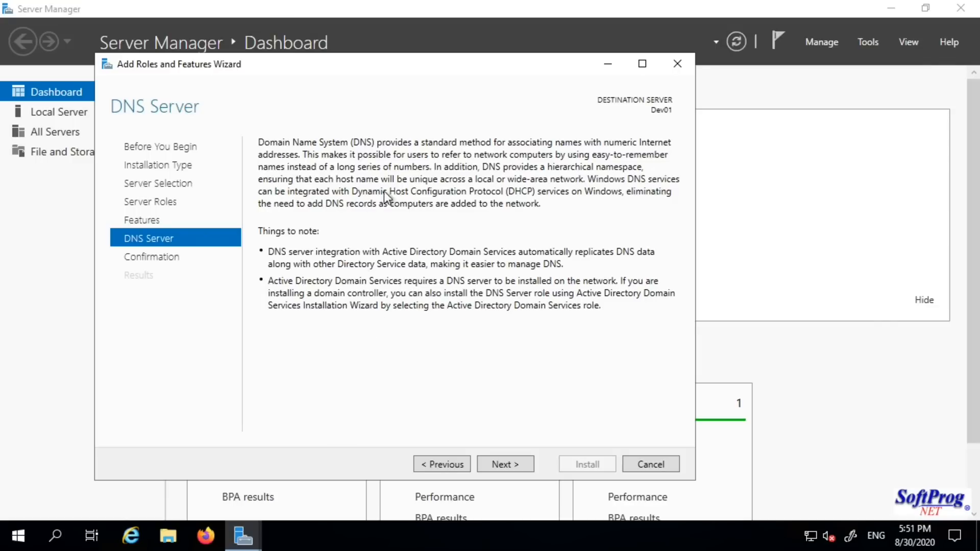
left_click(511, 465)
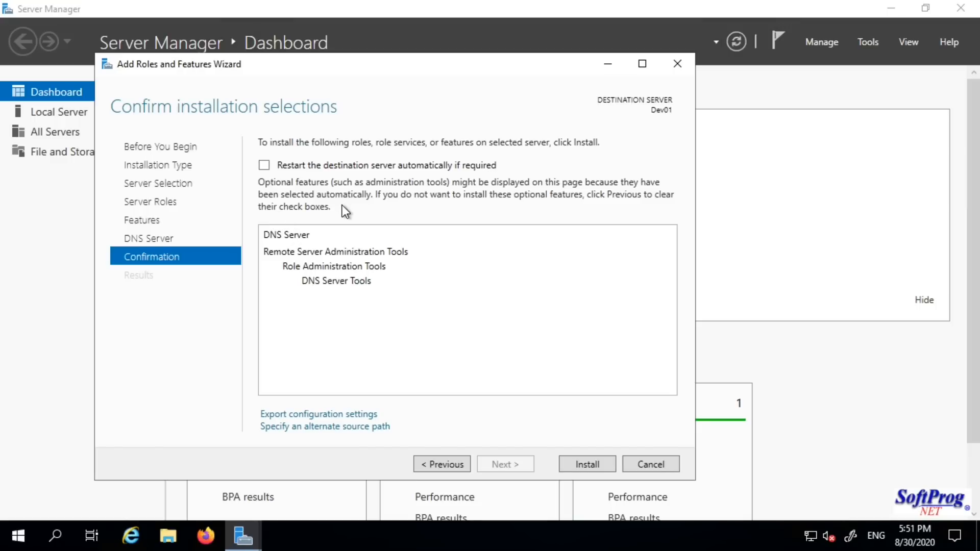
Allow automatic restart of the destination server, install the DNS Server role and close the wizard
left_click(264, 164)
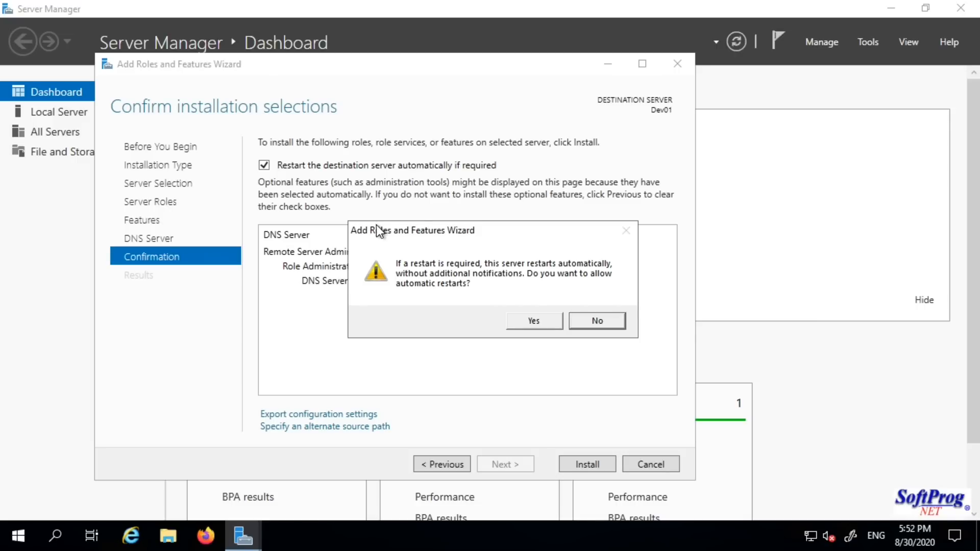
left_click(529, 319)
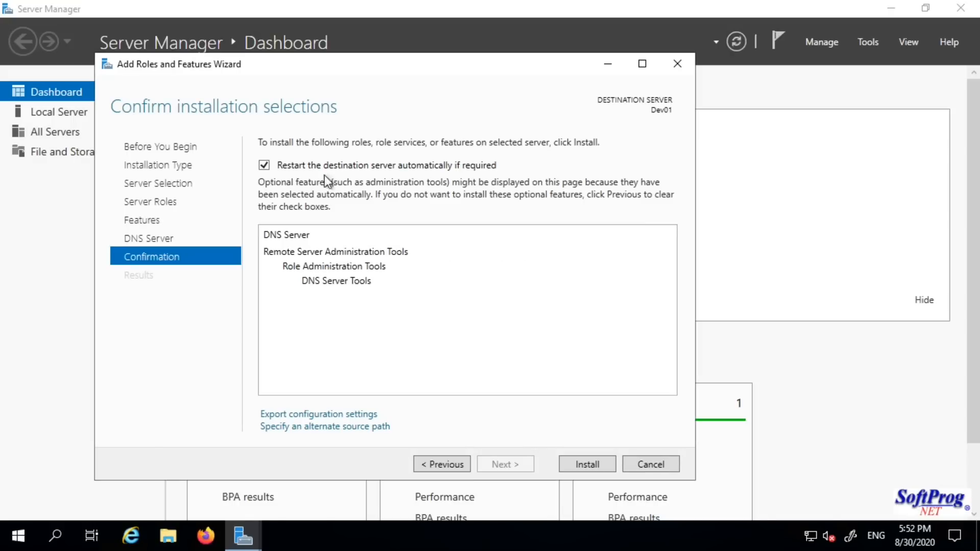
left_click(593, 466)
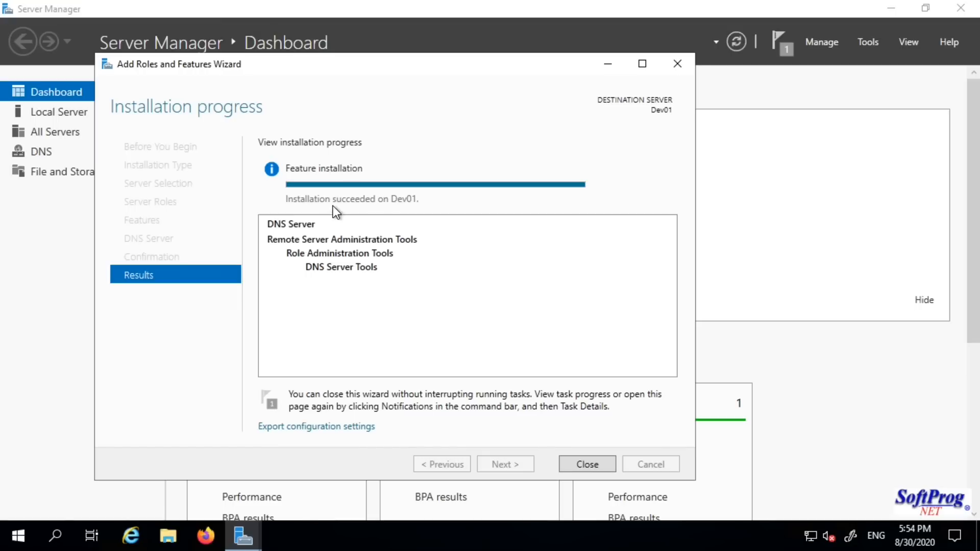
left_click(587, 464)
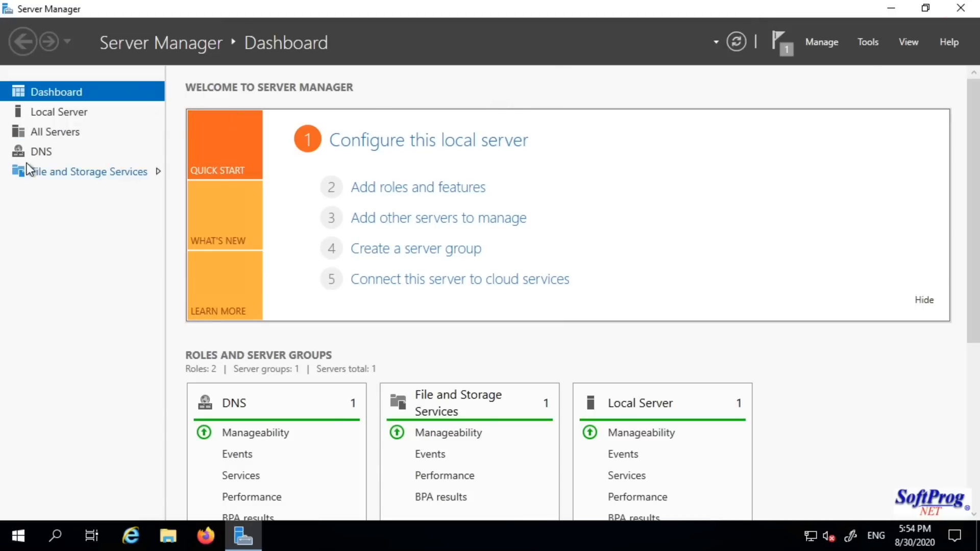
Examine the DNS server page in Server Manager and close Server Manager
left_click(45, 153)
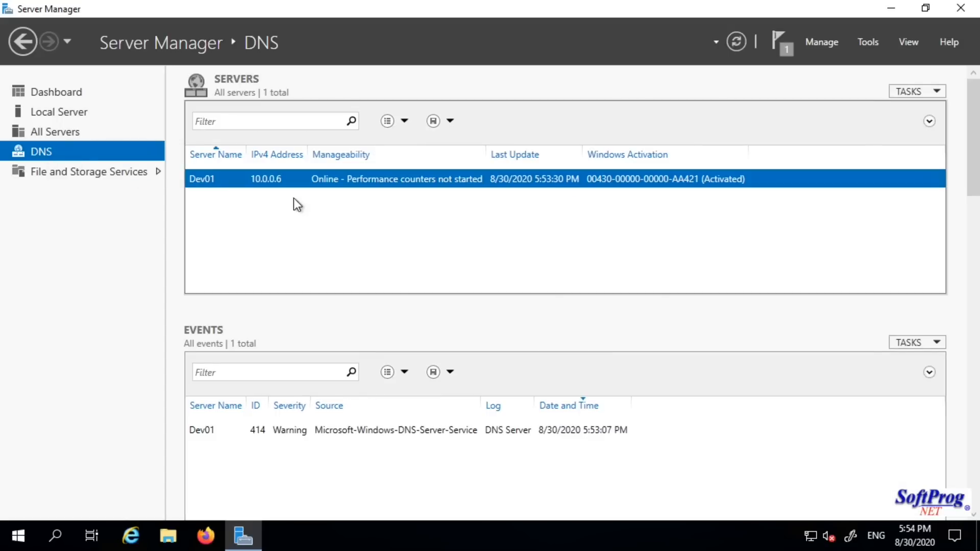
left_click(960, 12)
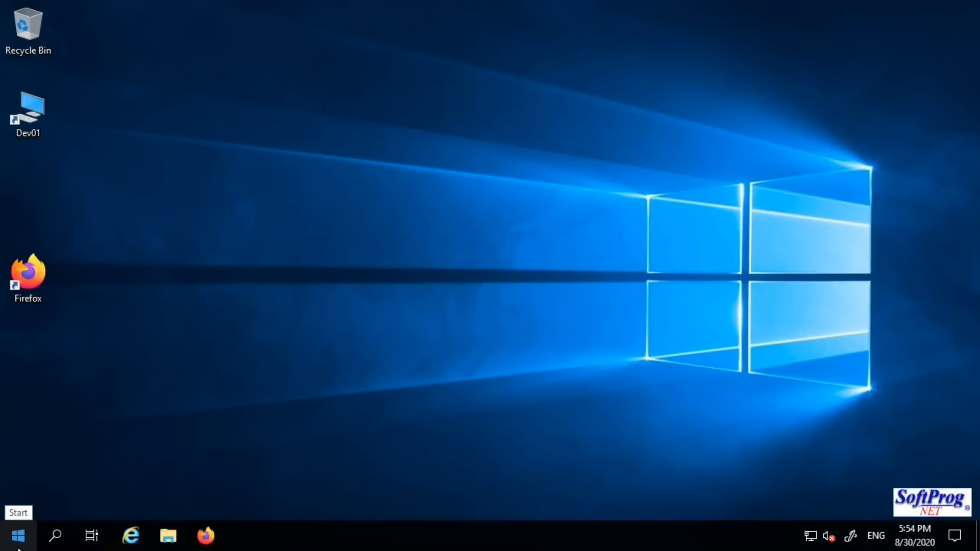
Open Administrative Tools from the Control Panel and select the DNS shortcut
left_click(55, 535)
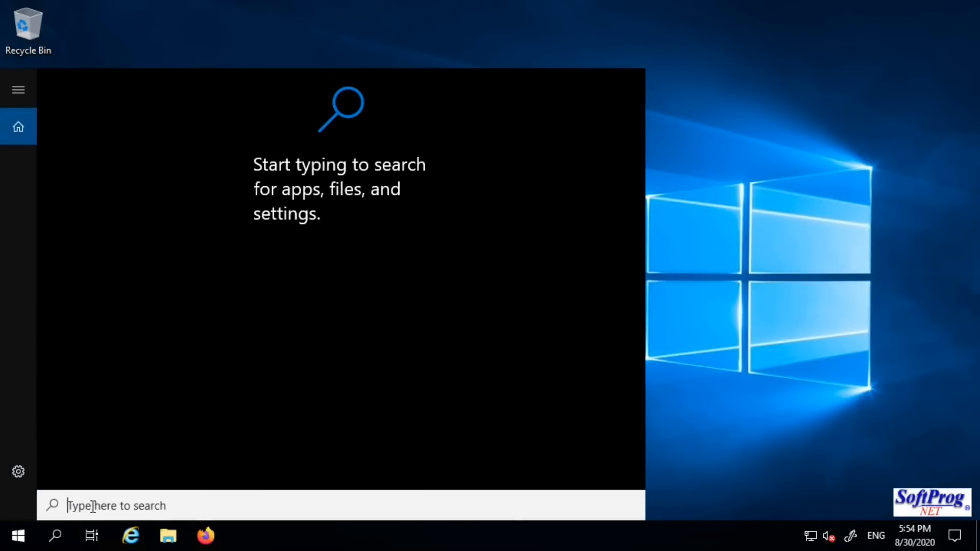
type("contr")
key("Return")
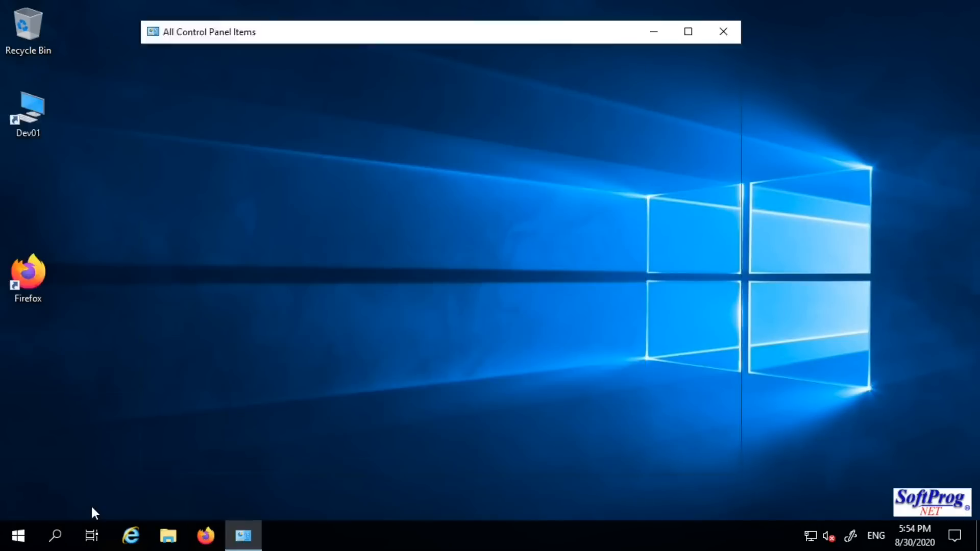
left_click(188, 146)
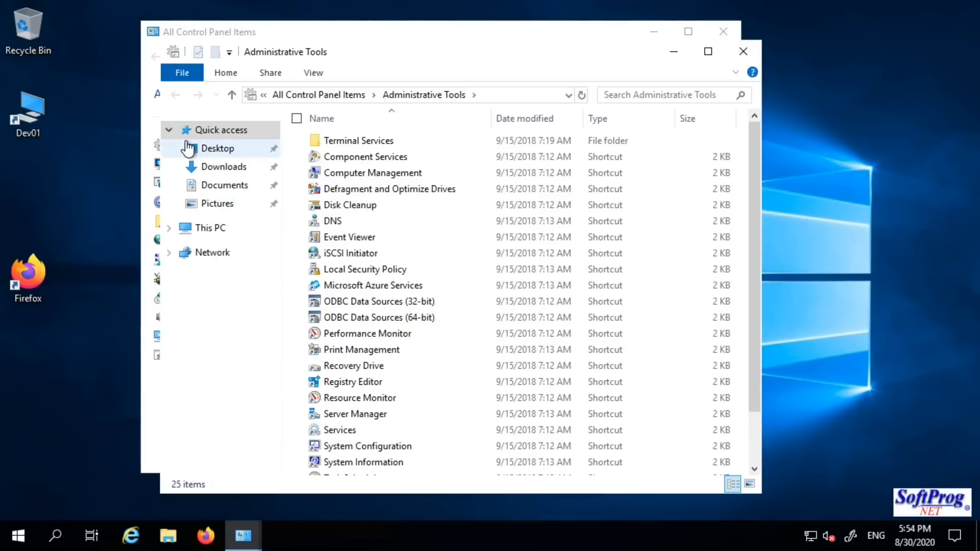
left_click(321, 223)
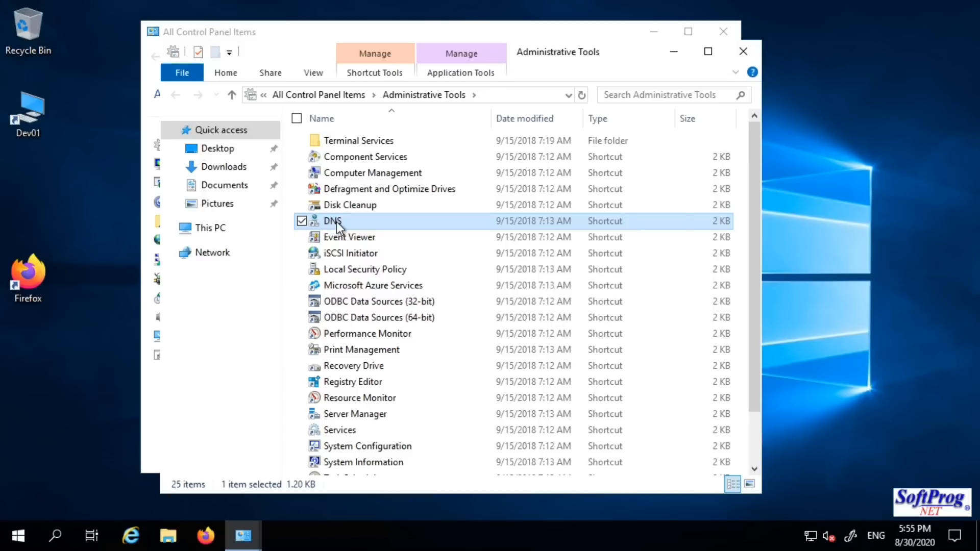
Open DNS Manager from Administrative Tools and expand the Dev01 server
double_click(316, 222)
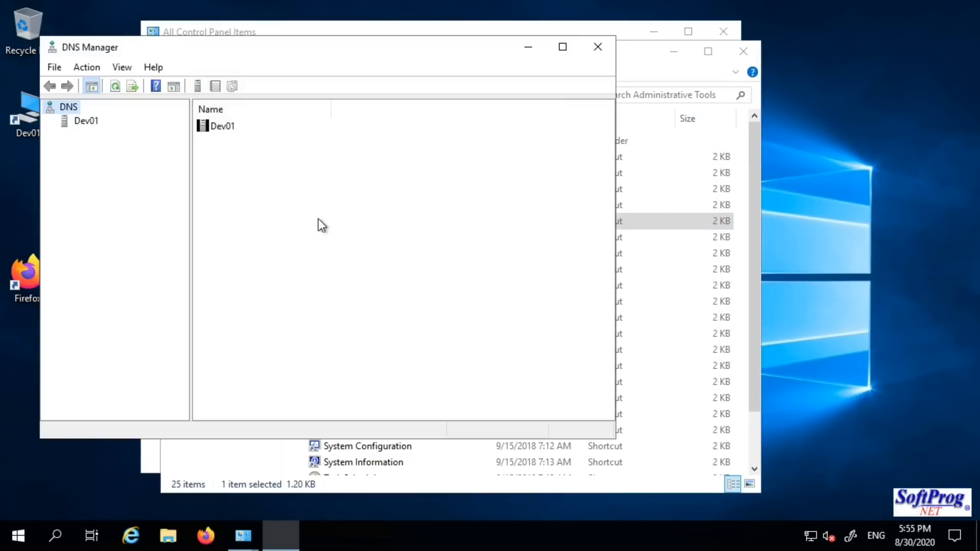
left_click_drag(219, 47, 366, 63)
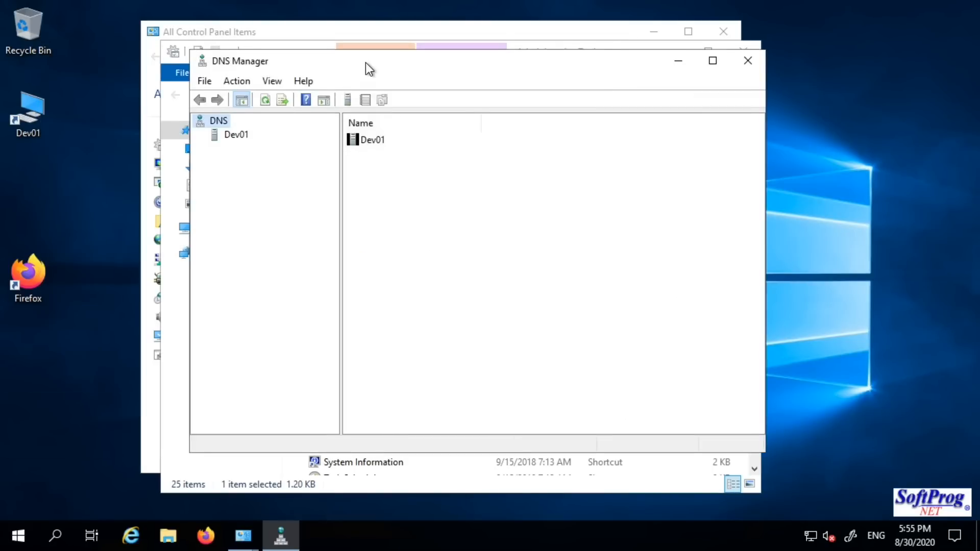
left_click(234, 137)
double_click(237, 134)
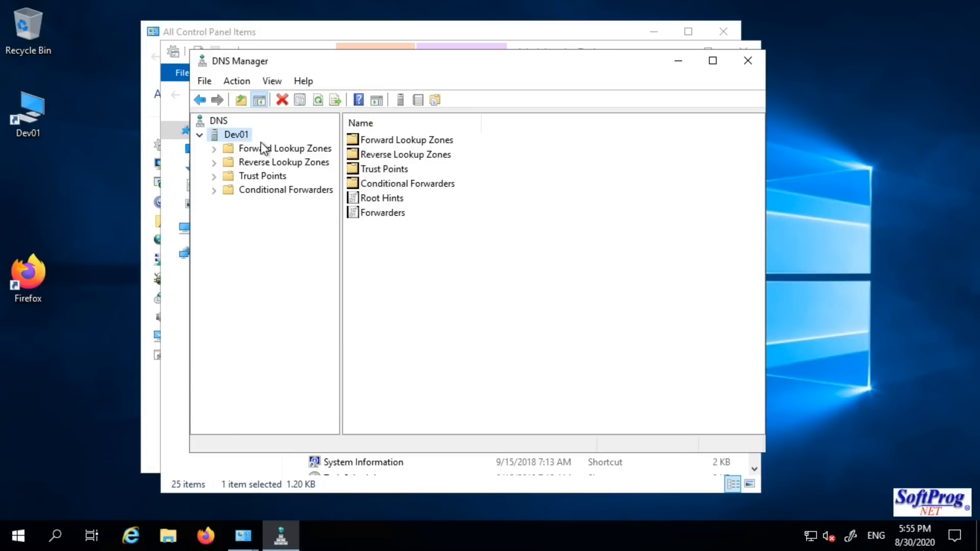
Run the Configure a DNS Server wizard for Dev01, choosing to configure root hints only, and finish it
right_click(231, 134)
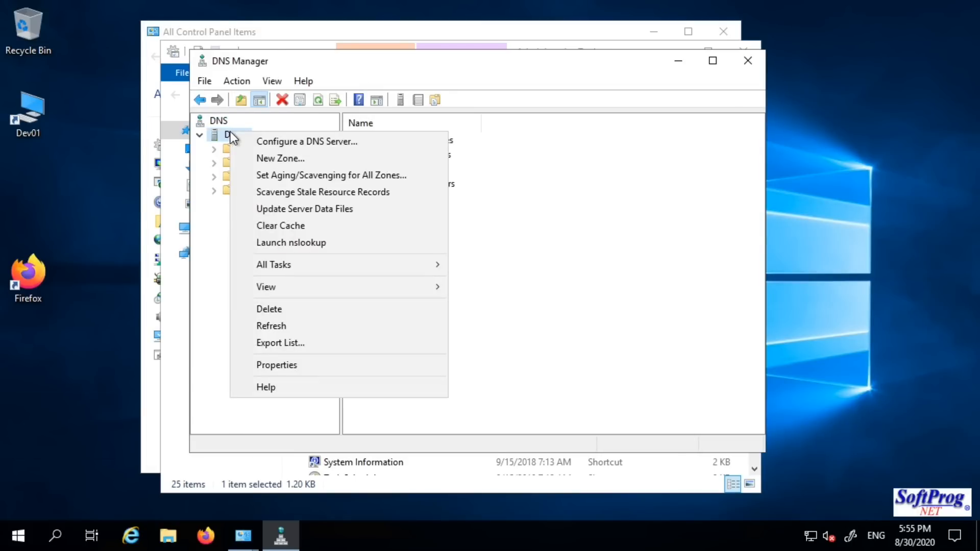
left_click(338, 145)
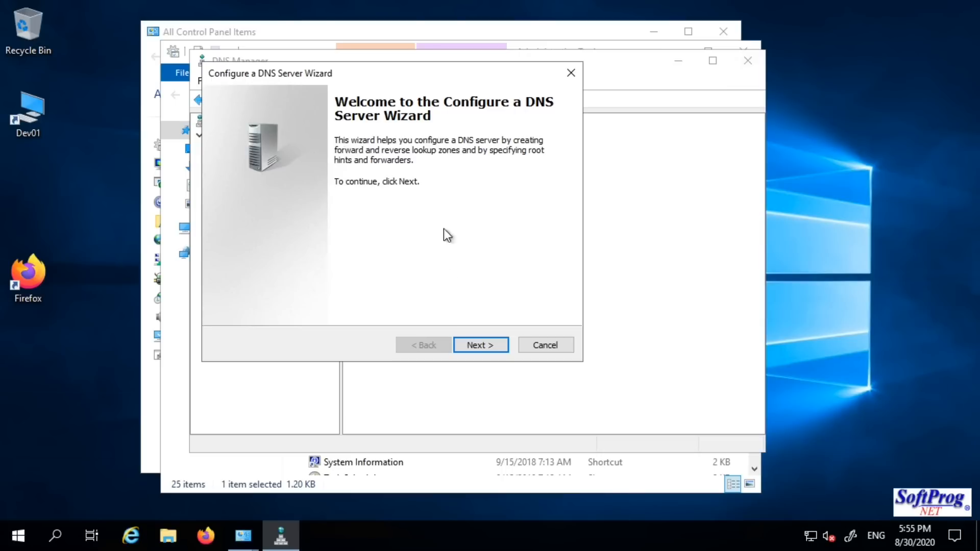
left_click(474, 344)
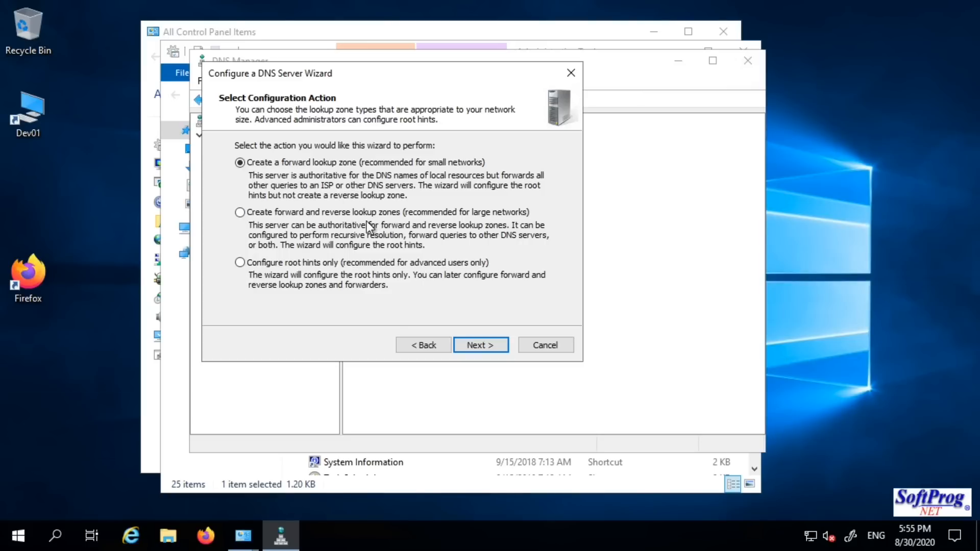
left_click(296, 264)
left_click(486, 347)
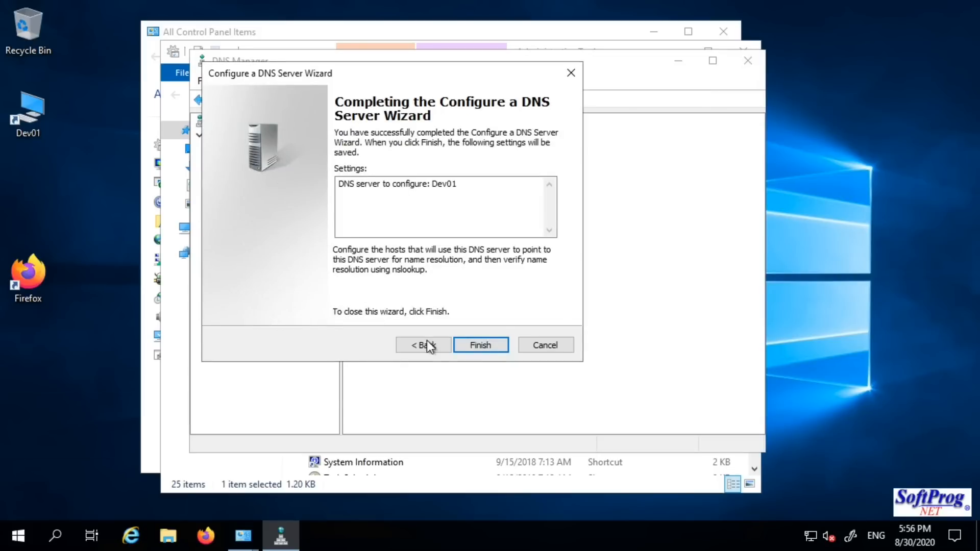
left_click(481, 343)
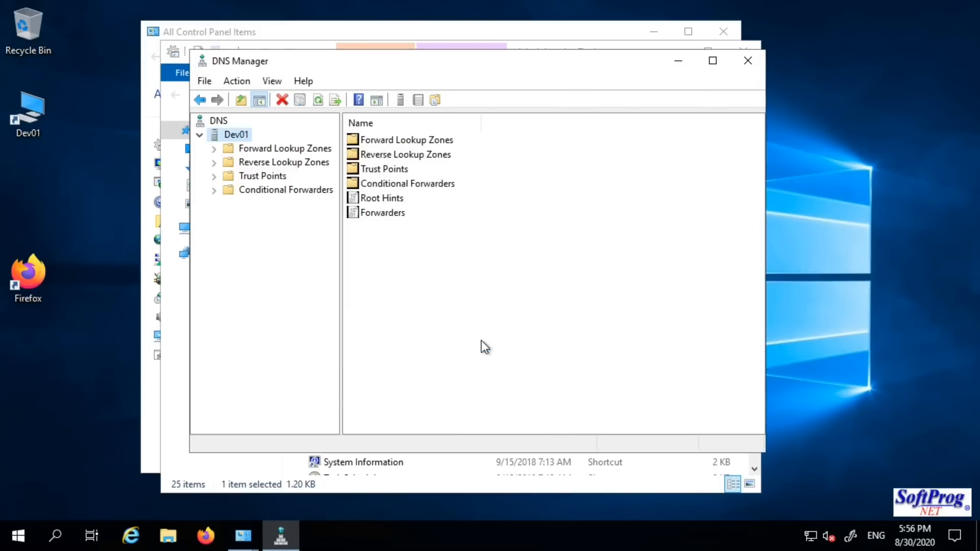
Open Dev01's Root Hints and examine the listed name servers and their IP addresses
double_click(381, 198)
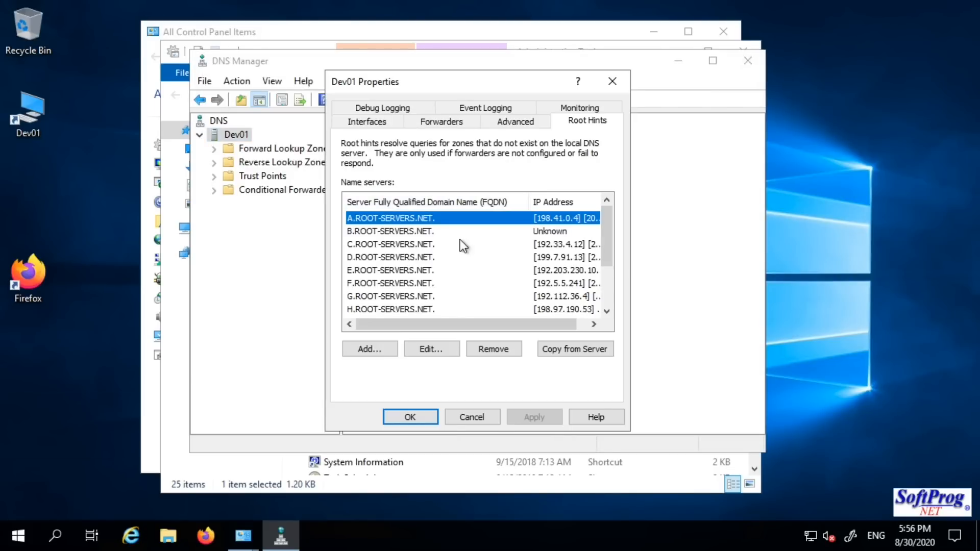
left_click_drag(608, 238, 608, 307)
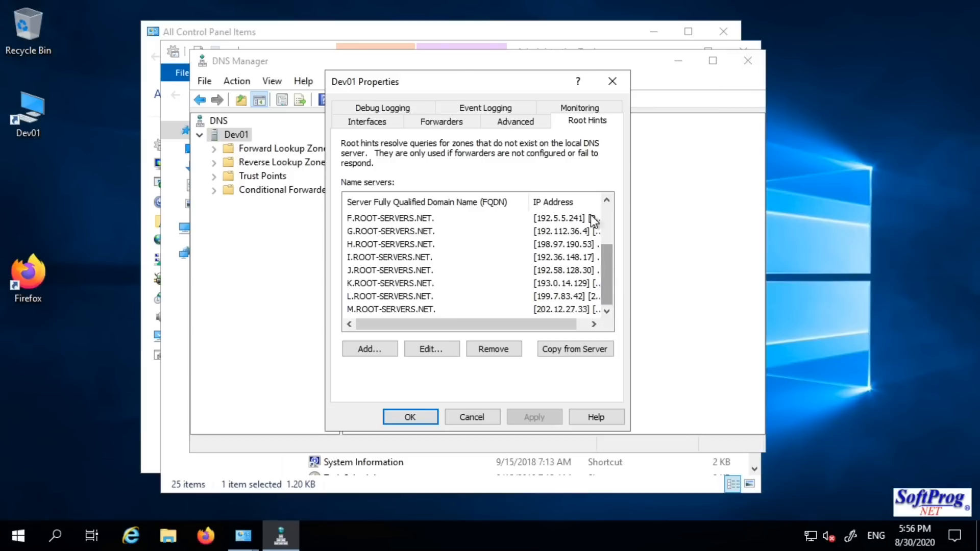
left_click(370, 309)
left_click(390, 270)
left_click(398, 231)
left_click(405, 218)
left_click_drag(607, 289, 612, 219)
left_click(388, 220)
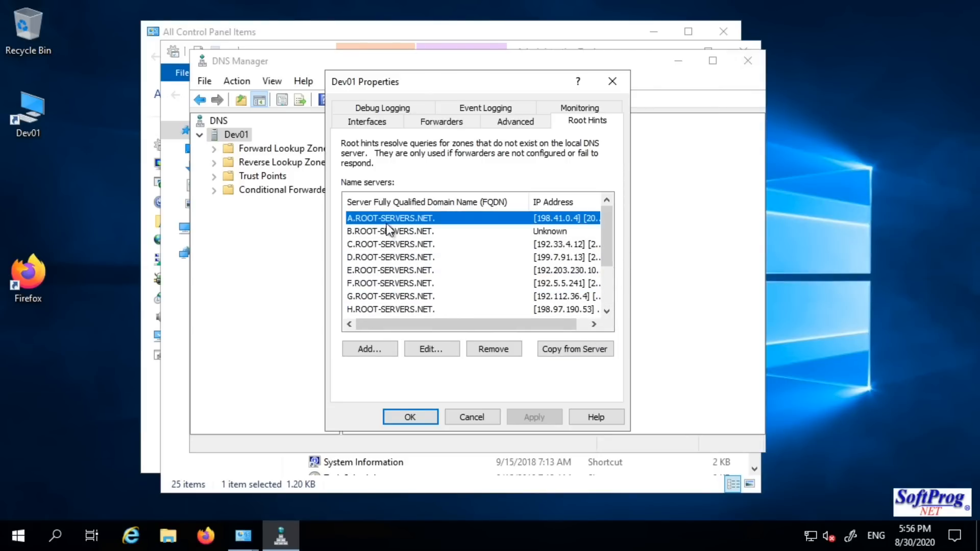
left_click(379, 232)
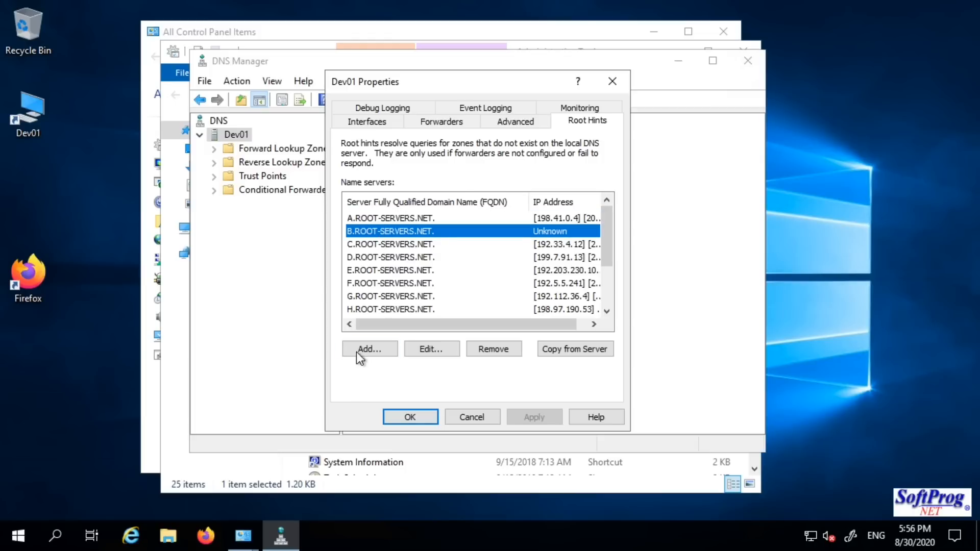
left_click(396, 256)
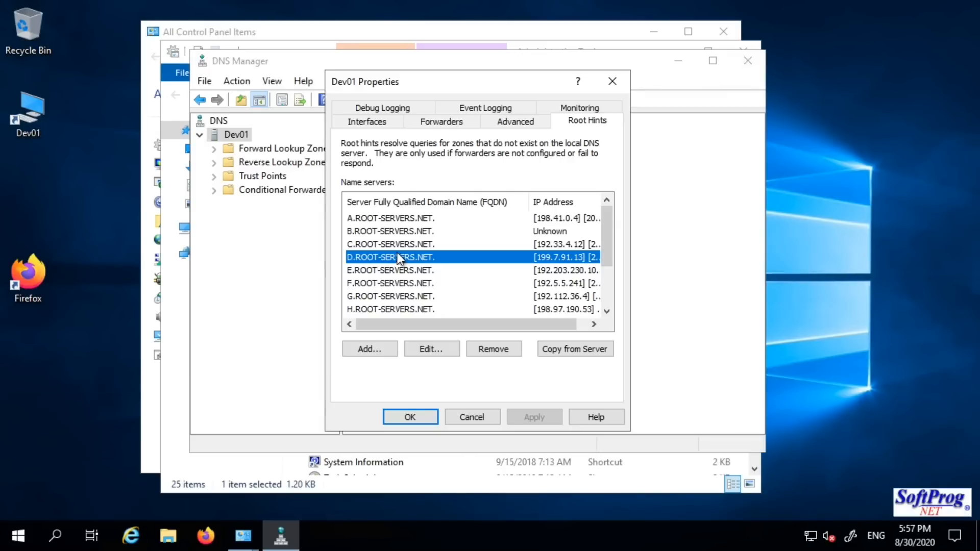
Start a new name server record for Dev01's root hints
left_click_drag(414, 326, 378, 334)
left_click(366, 348)
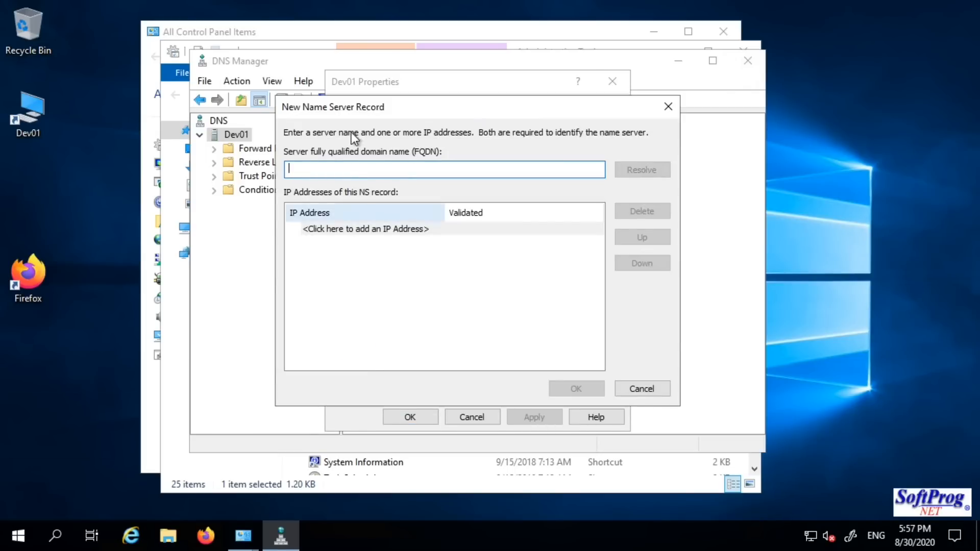
left_click_drag(353, 109, 394, 122)
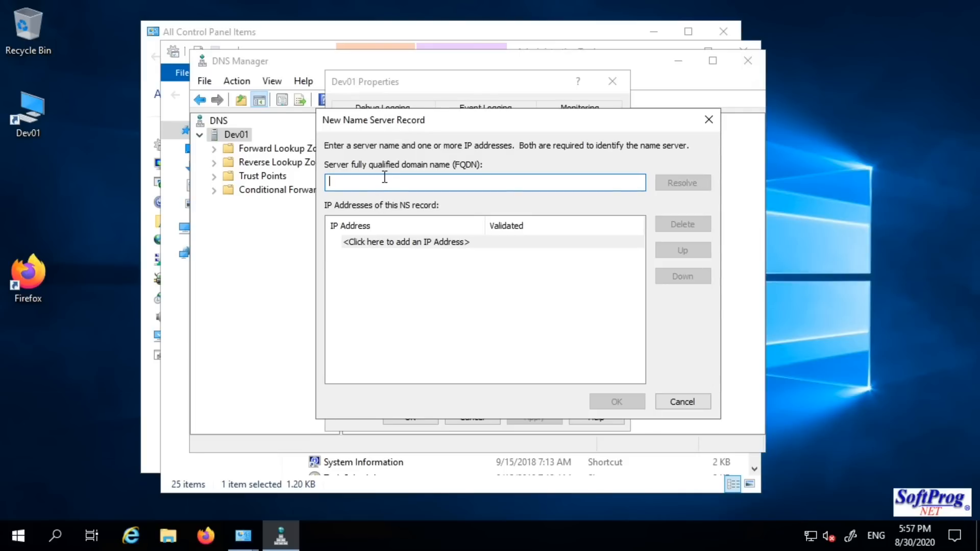
Run ipconfig in a command prompt and check the server's IPv4 address alongside the new record dialog
right_click(16, 531)
left_click(81, 449)
type("cmd")
key("Return")
key("Return")
key("Return")
type("ipconfig")
key("Return")
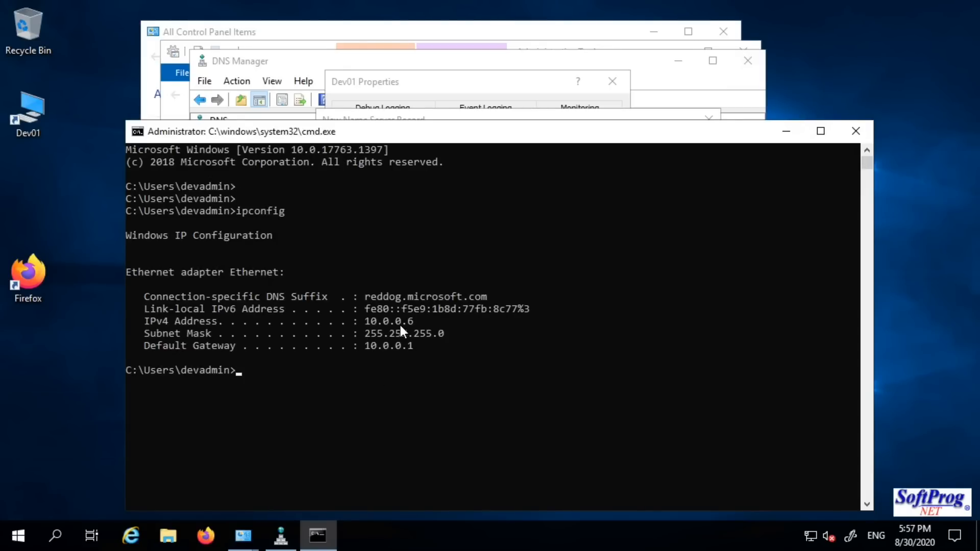
left_click_drag(397, 139, 552, 163)
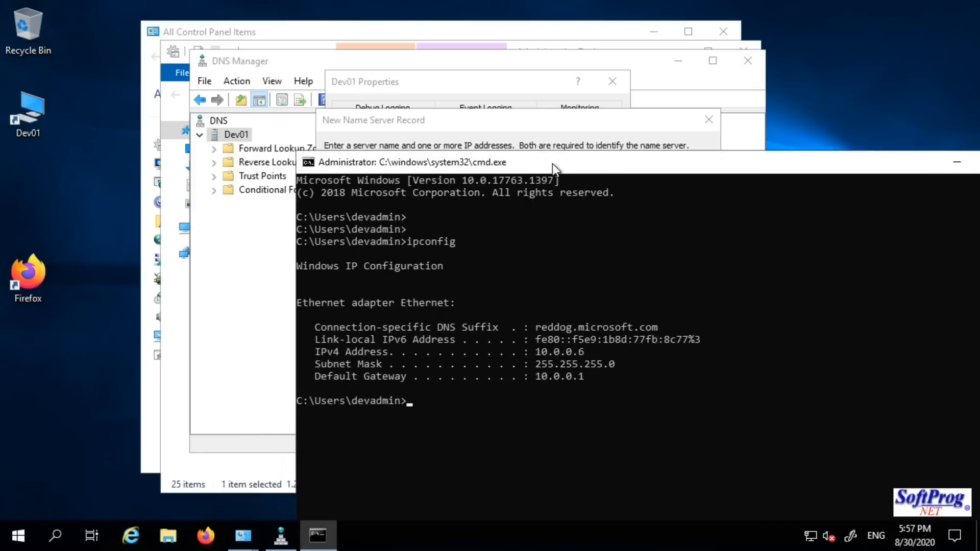
left_click(440, 85)
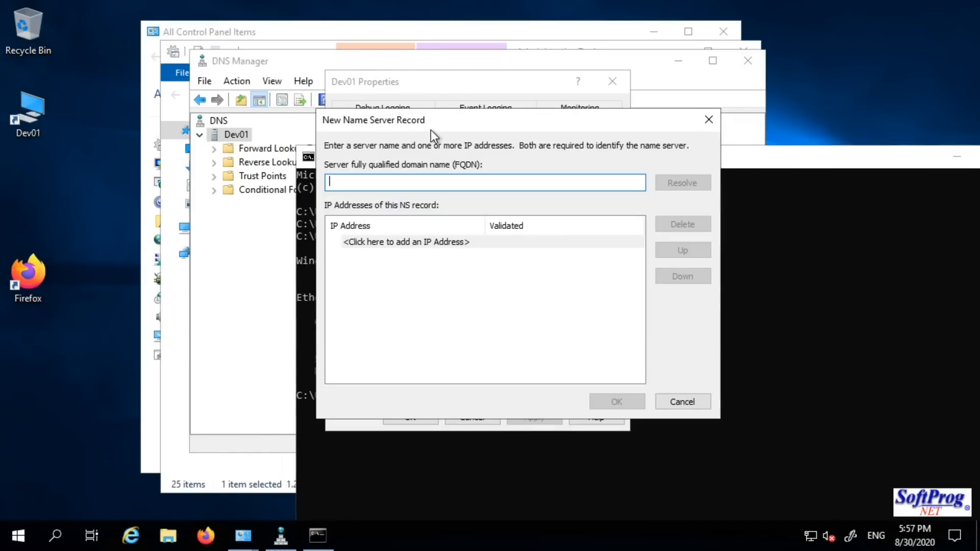
left_click_drag(431, 130, 370, 100)
left_click(731, 289)
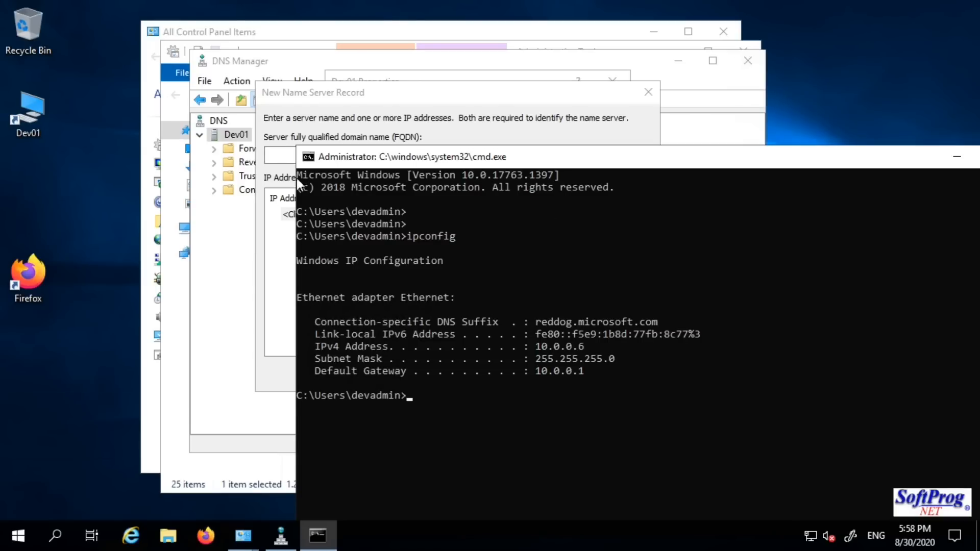
Enter 192.168.1.20 as the new name server record's fully qualified domain name
left_click(328, 94)
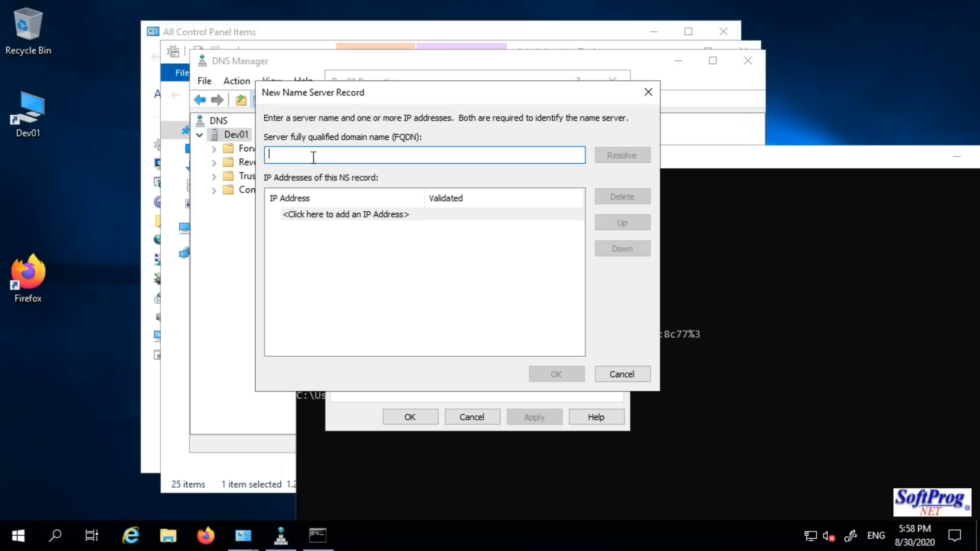
type("192.")
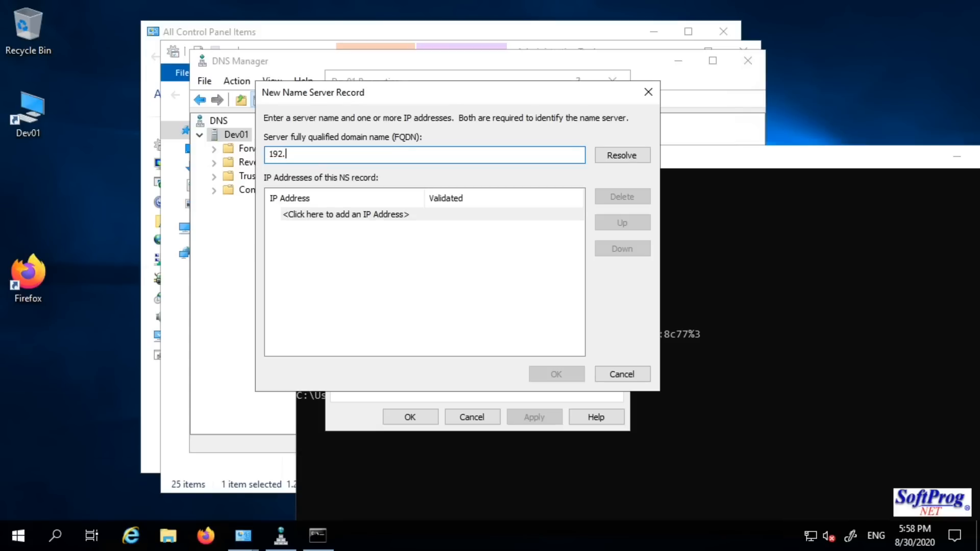
type("168.1.20")
left_click_drag(330, 155, 241, 138)
left_click_drag(341, 156, 234, 156)
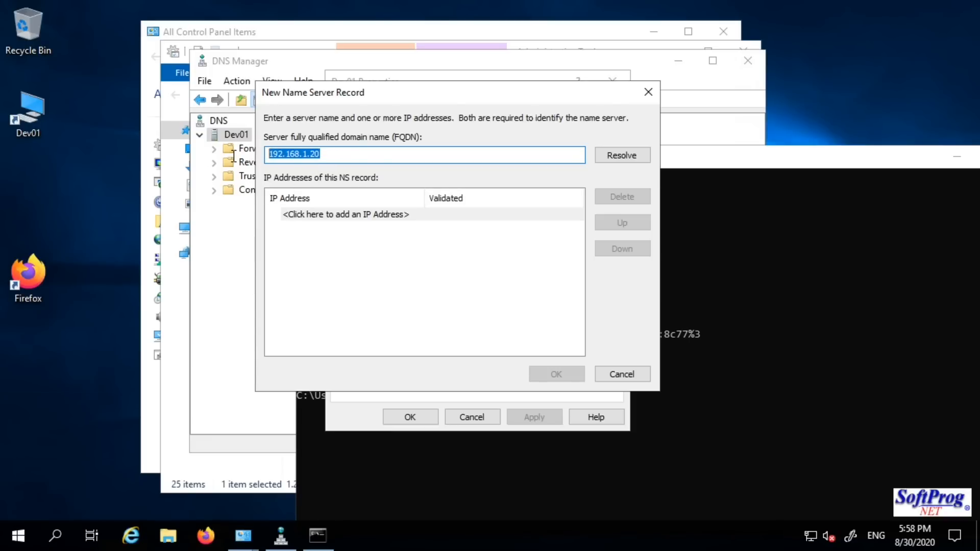
left_click_drag(351, 152, 230, 142)
left_click(344, 160)
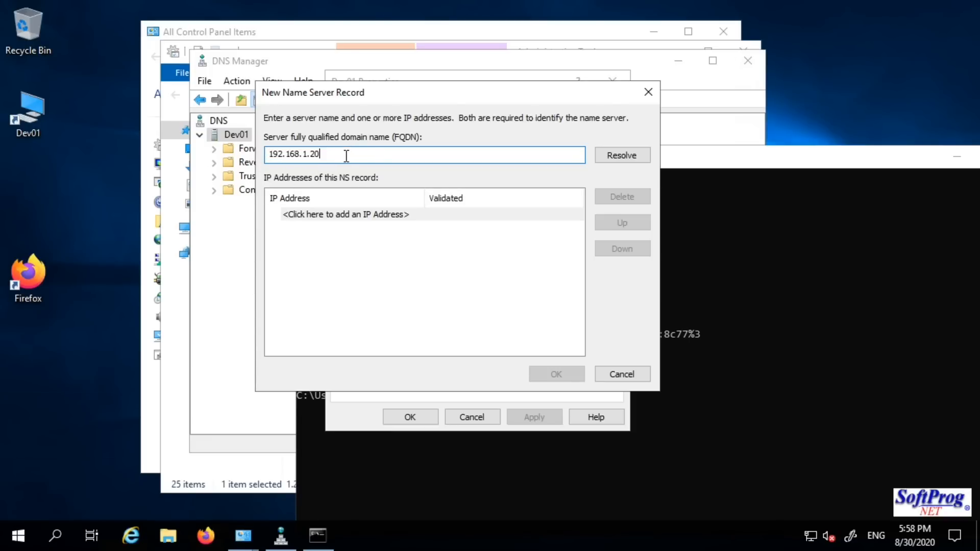
left_click_drag(312, 155, 209, 140)
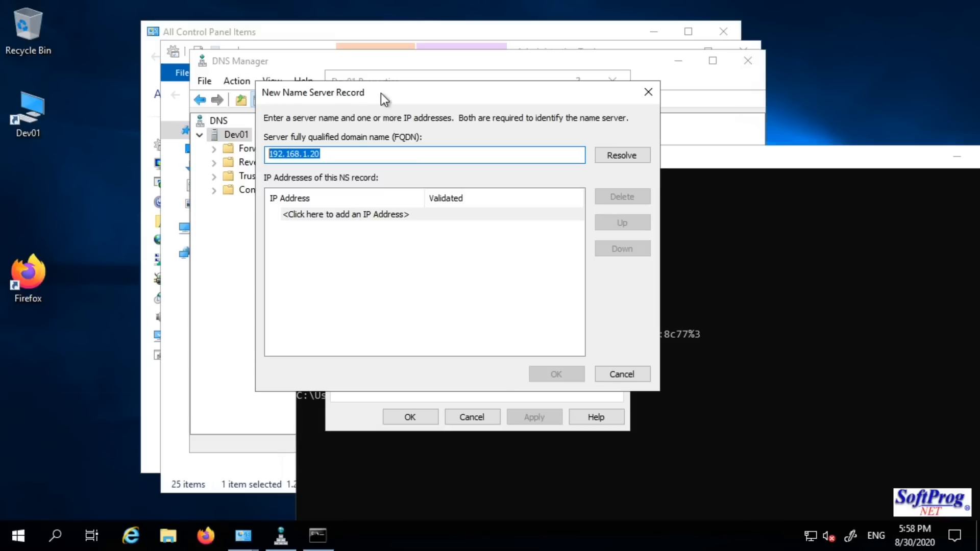
left_click_drag(381, 93, 318, 100)
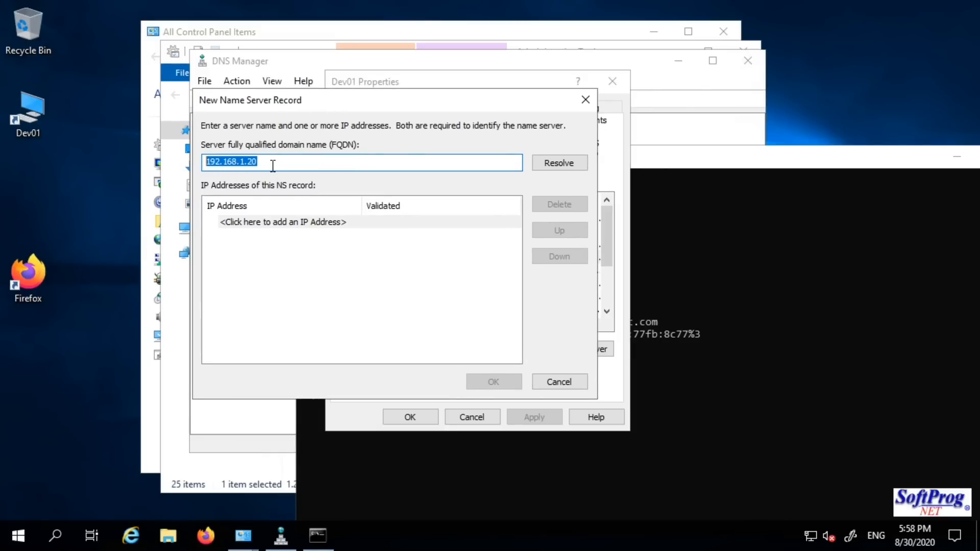
left_click(295, 162)
left_click_drag(296, 162, 168, 154)
left_click(268, 161)
left_click_drag(254, 162, 189, 164)
left_click(279, 163)
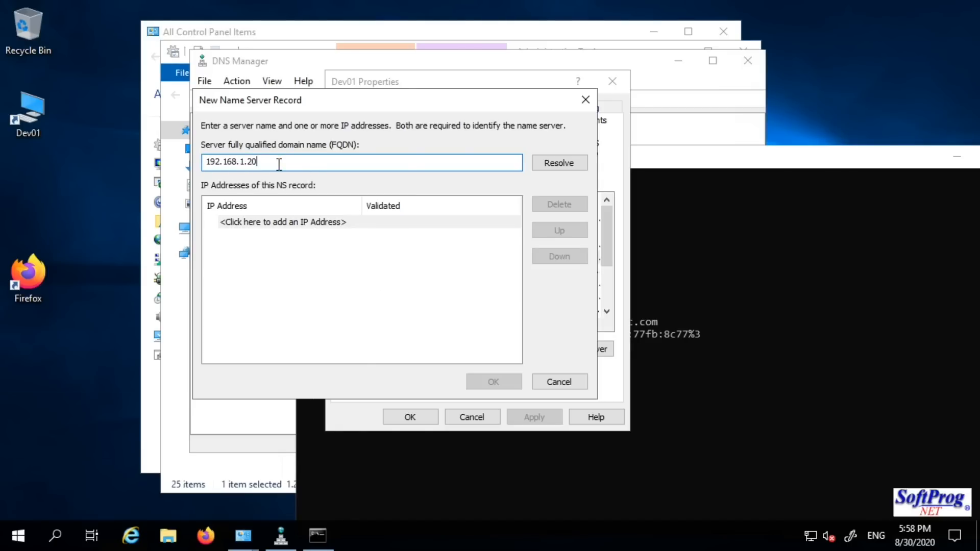
left_click_drag(294, 165, 196, 163)
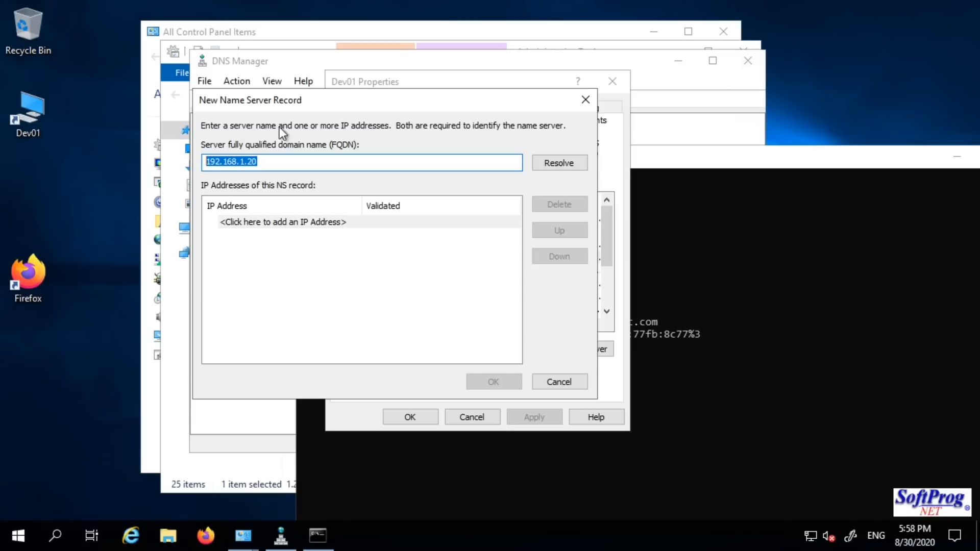
Resolve 192.168.1.20 in the new name server record and add the record to the root hints
left_click_drag(319, 102, 292, 84)
left_click(295, 149)
left_click(534, 147)
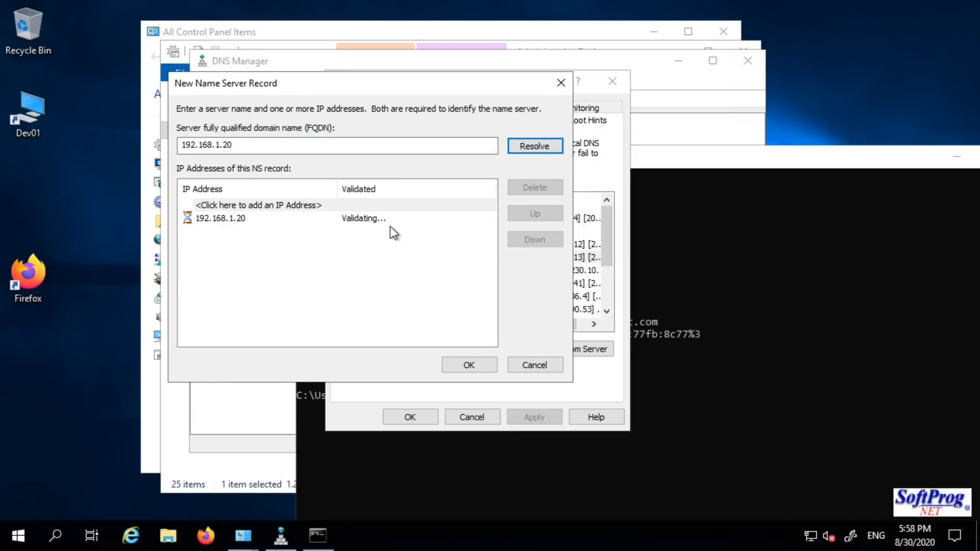
left_click(224, 218)
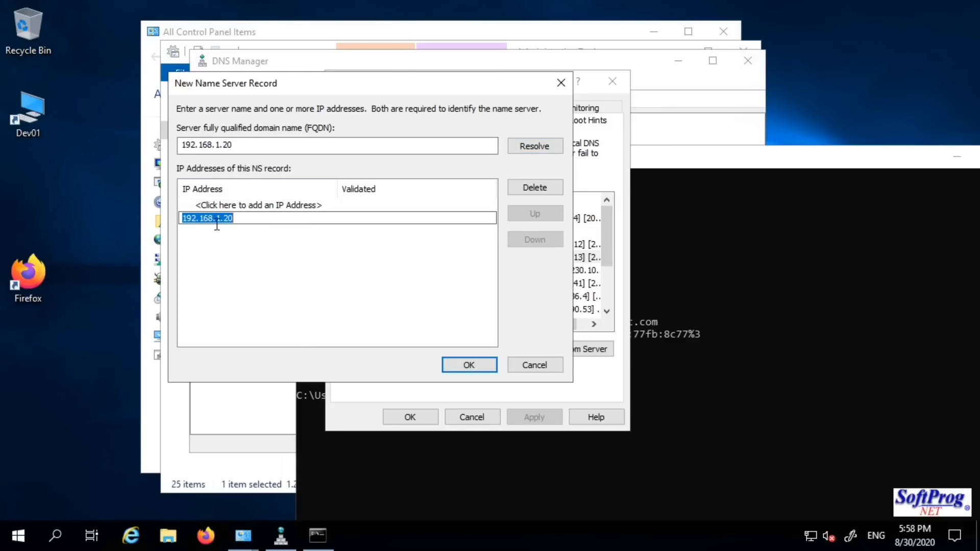
key("Return")
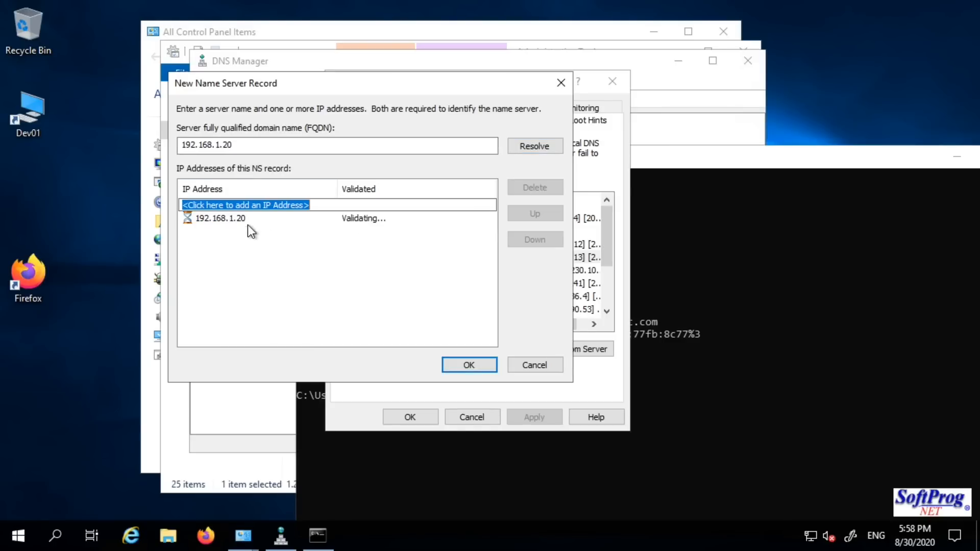
left_click(458, 364)
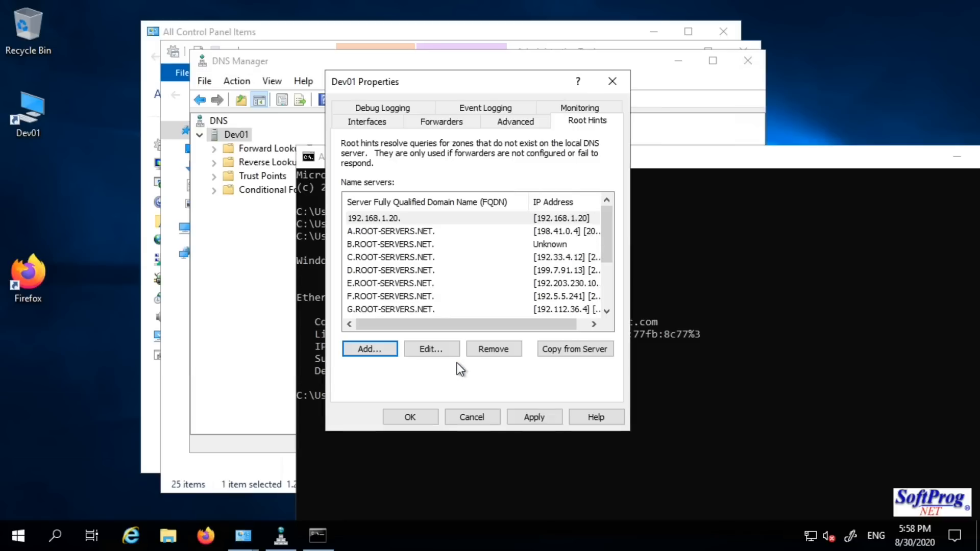
Review the name servers in Dev01's root hints list and view the server's debug logging settings
left_click_drag(360, 69, 225, 43)
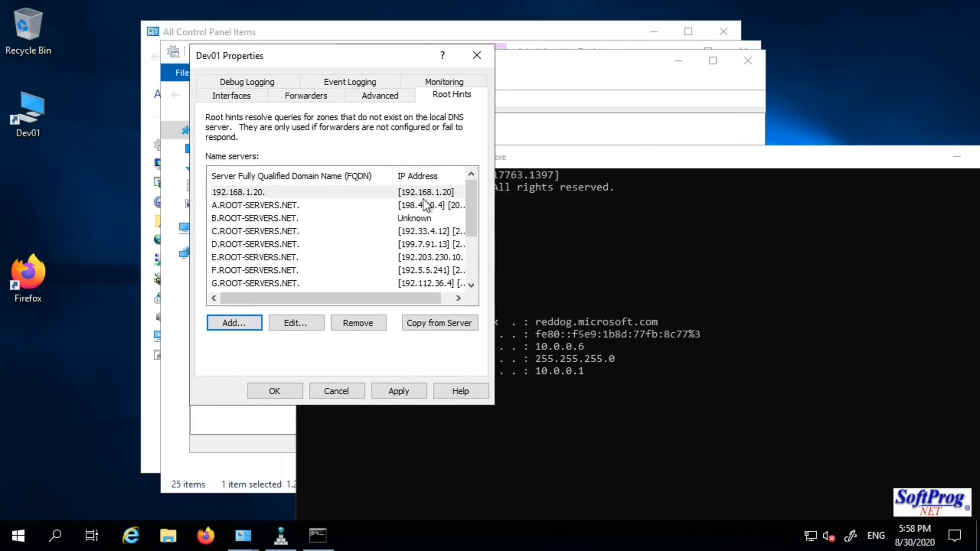
mouse_move(469, 197)
left_mouse_down()
mouse_move(485, 221)
mouse_move(485, 255)
mouse_move(479, 182)
left_mouse_up()
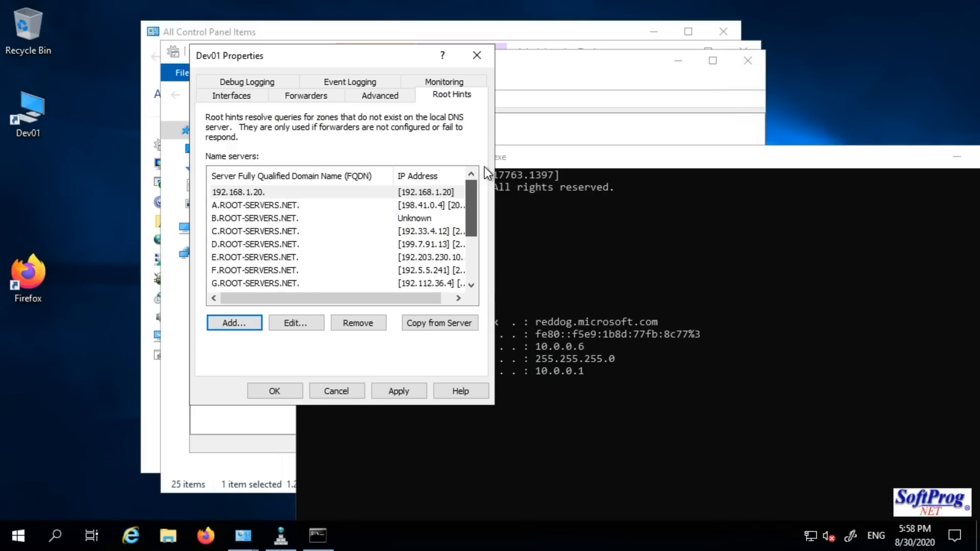
left_click(255, 192)
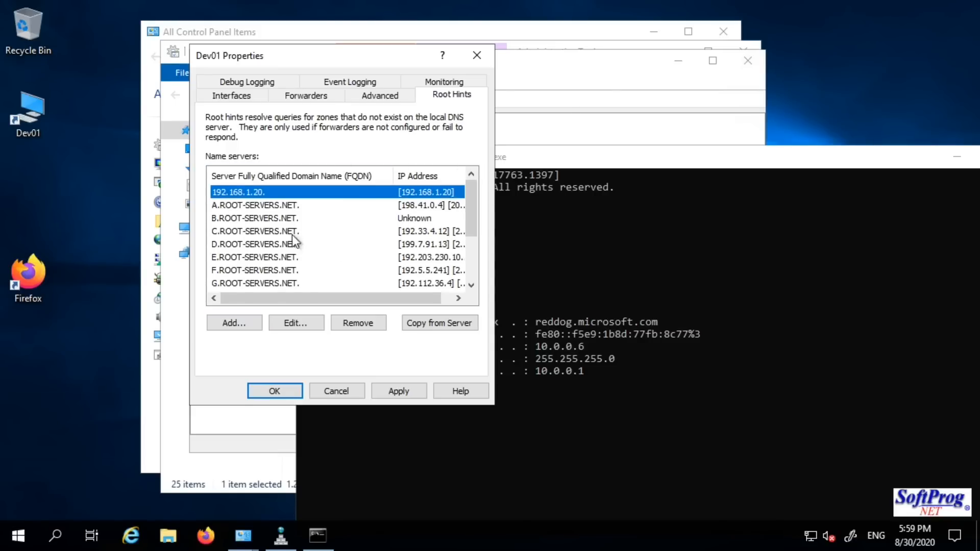
mouse_move(475, 213)
left_mouse_down()
mouse_move(478, 286)
mouse_move(476, 206)
left_mouse_up()
left_click_drag(470, 200, 473, 151)
left_click(286, 84)
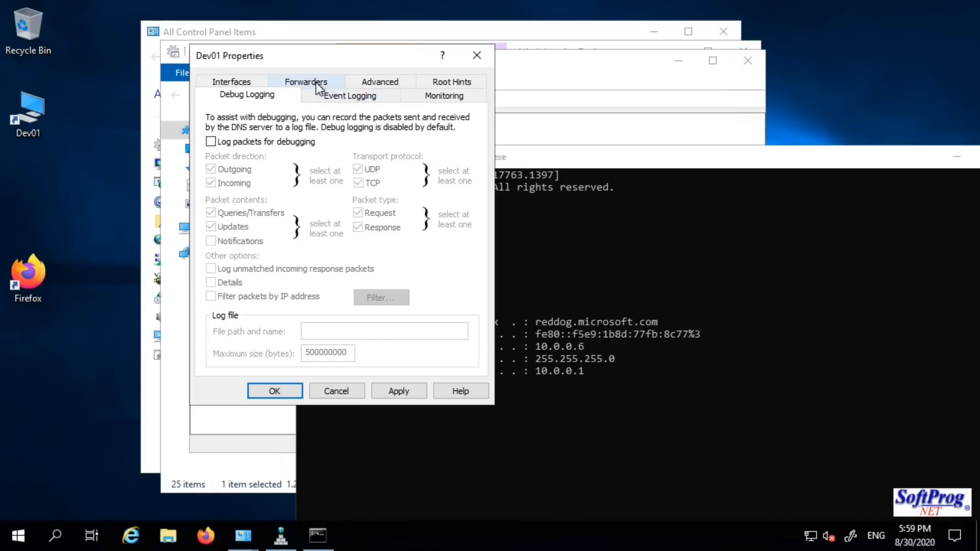
Review Dev01's forwarders settings and open the forwarding servers list for editing, leaving it without adding an address
left_click(313, 82)
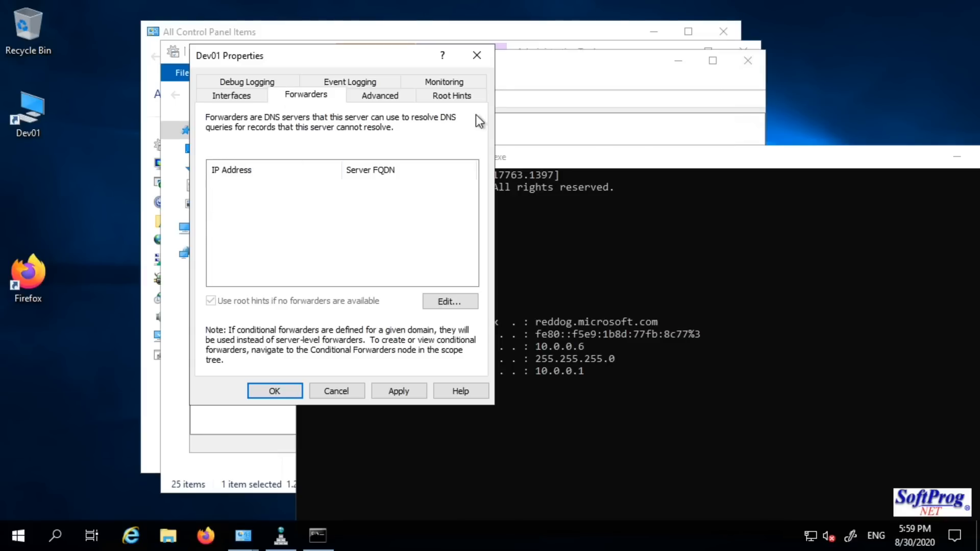
left_click(442, 97)
left_click(307, 97)
left_click_drag(308, 57, 331, 106)
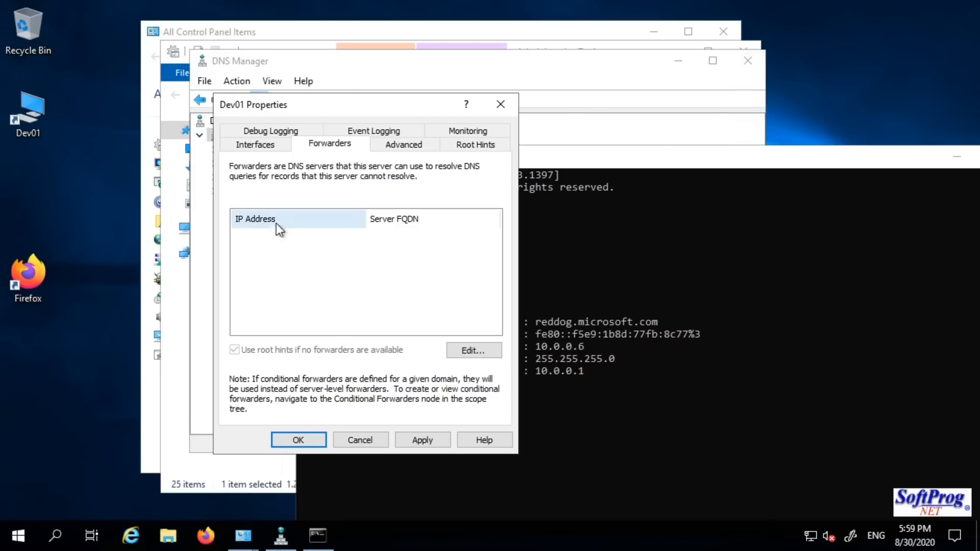
left_click(482, 345)
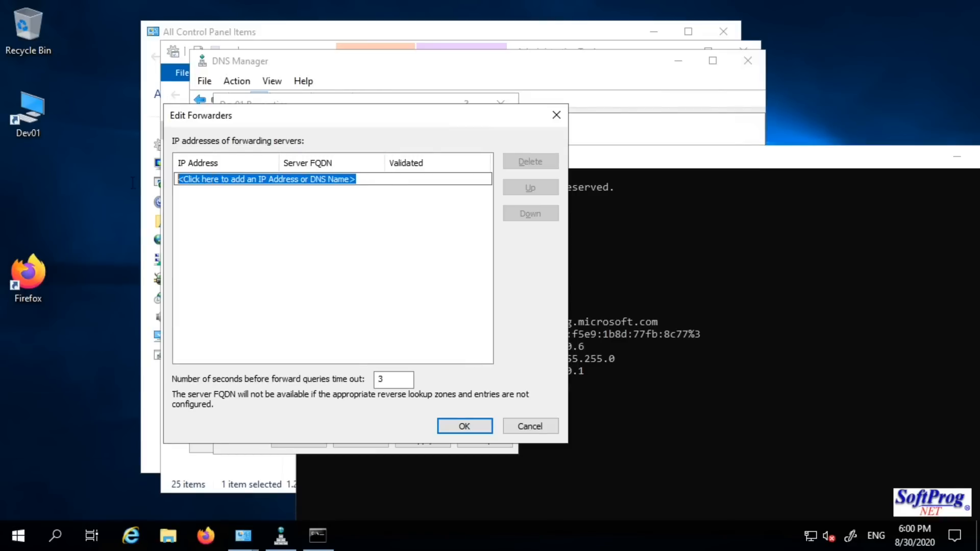
left_click(530, 424)
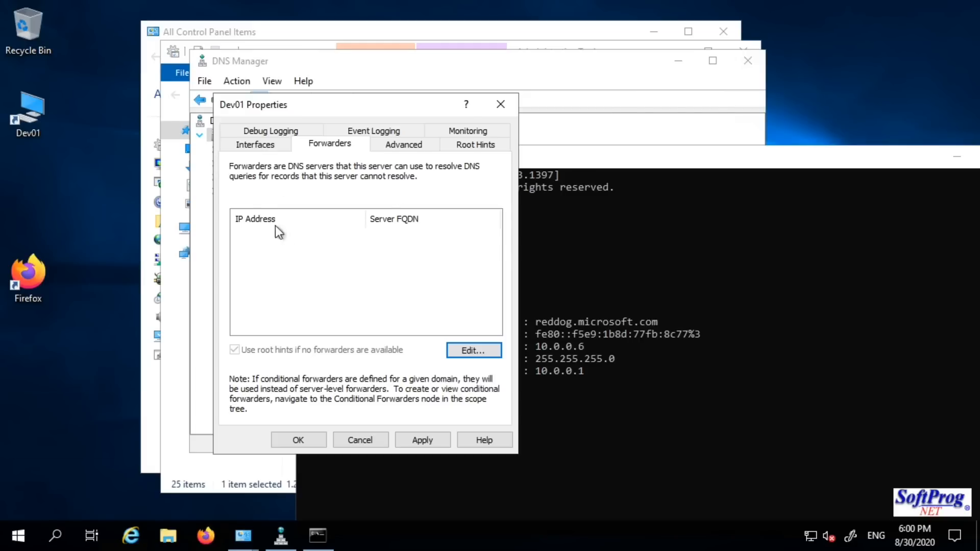
Review Dev01's root hints, forwarders and event logging settings, and the interface addresses that serve DNS requests
left_click(498, 149)
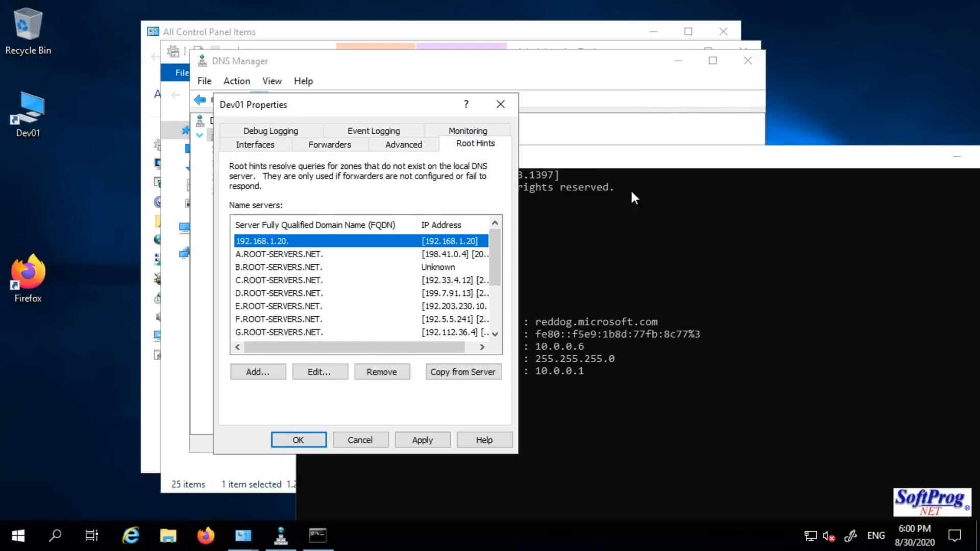
left_click(331, 146)
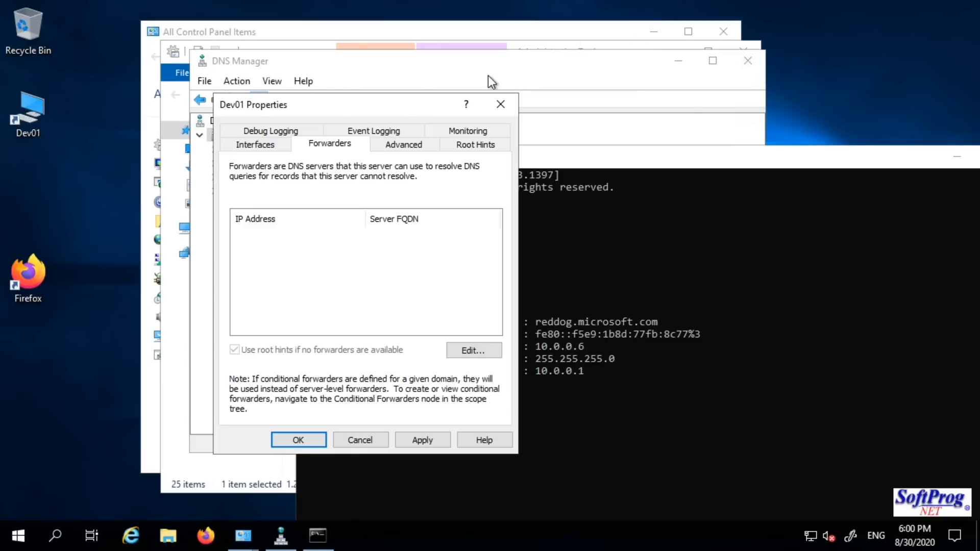
left_click(388, 130)
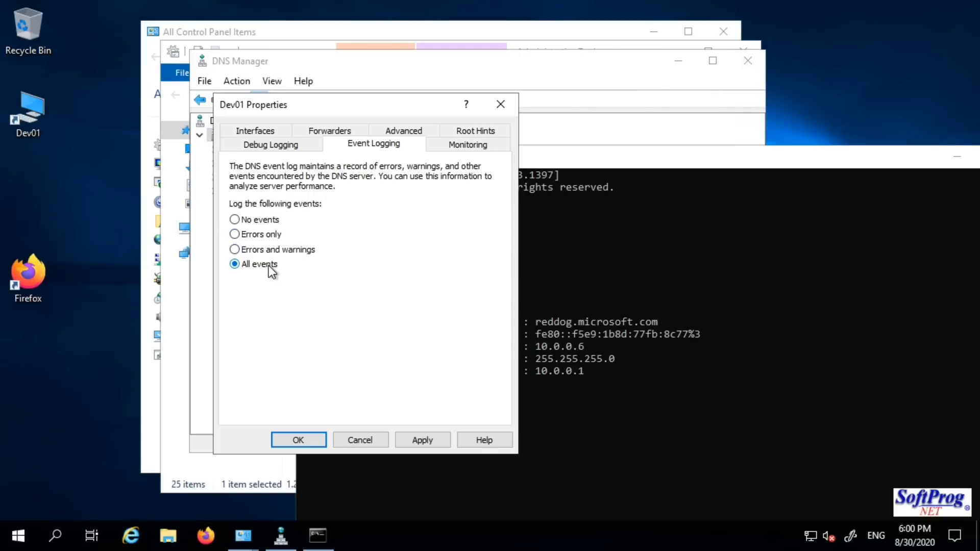
left_click(271, 145)
left_click(263, 132)
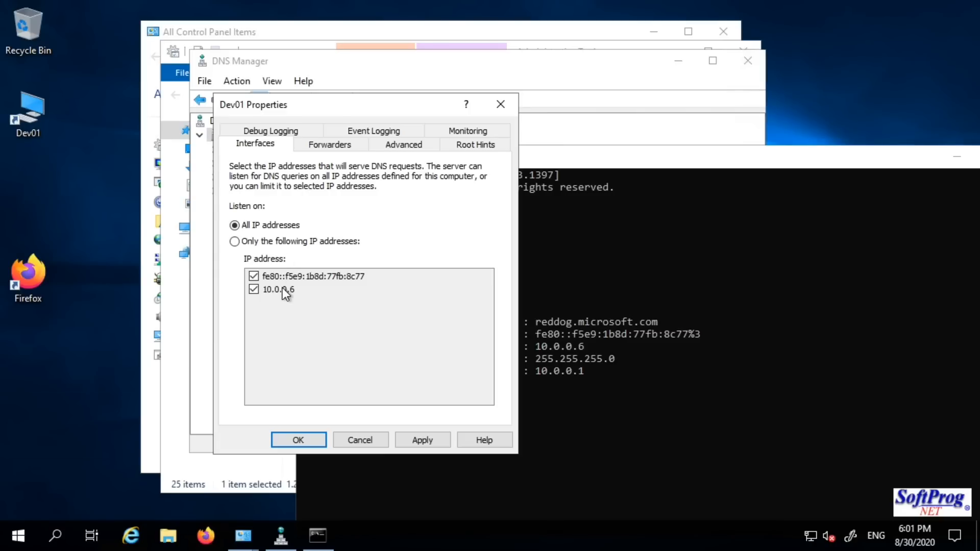
left_click_drag(311, 108, 350, 103)
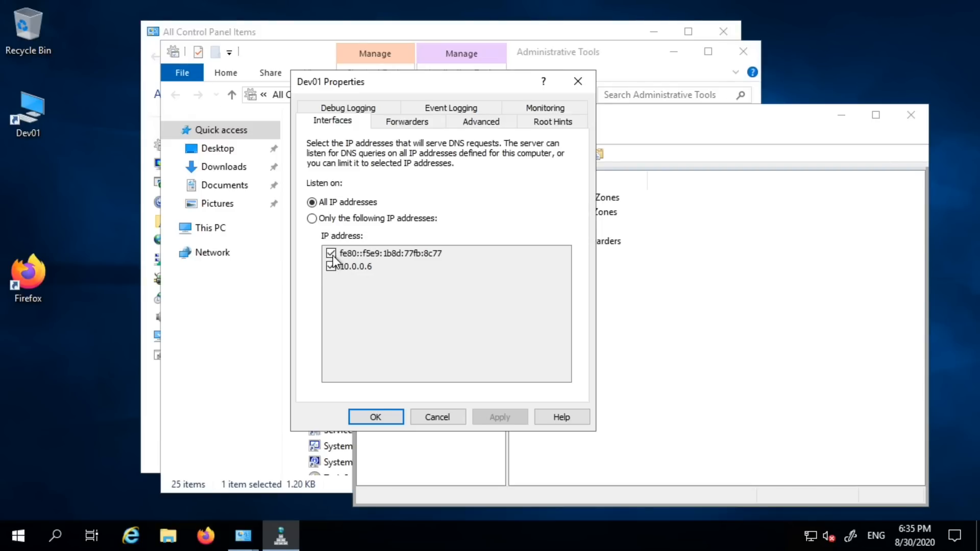
Restrict Dev01 to listen only on 10.0.0.6, excluding the IPv6 address, and apply the change
left_click(312, 218)
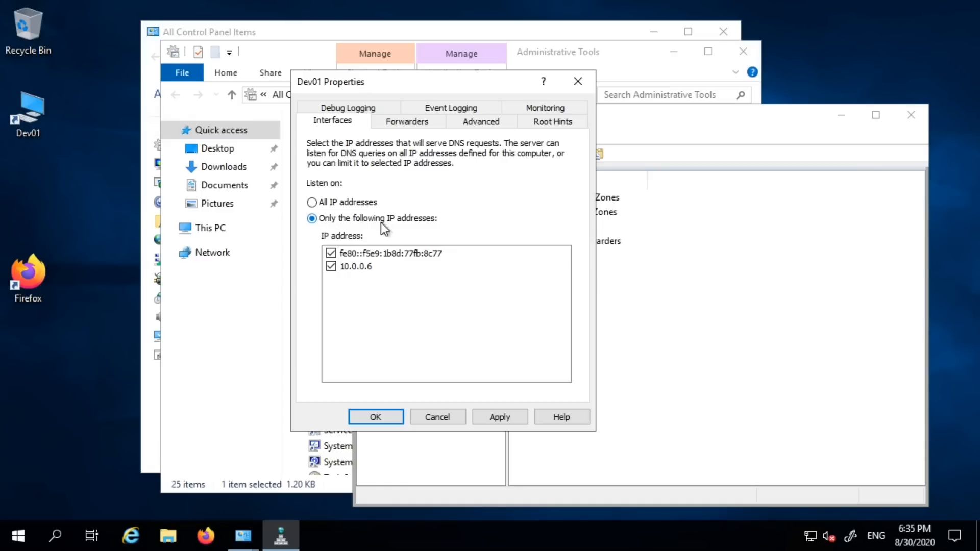
left_click(332, 253)
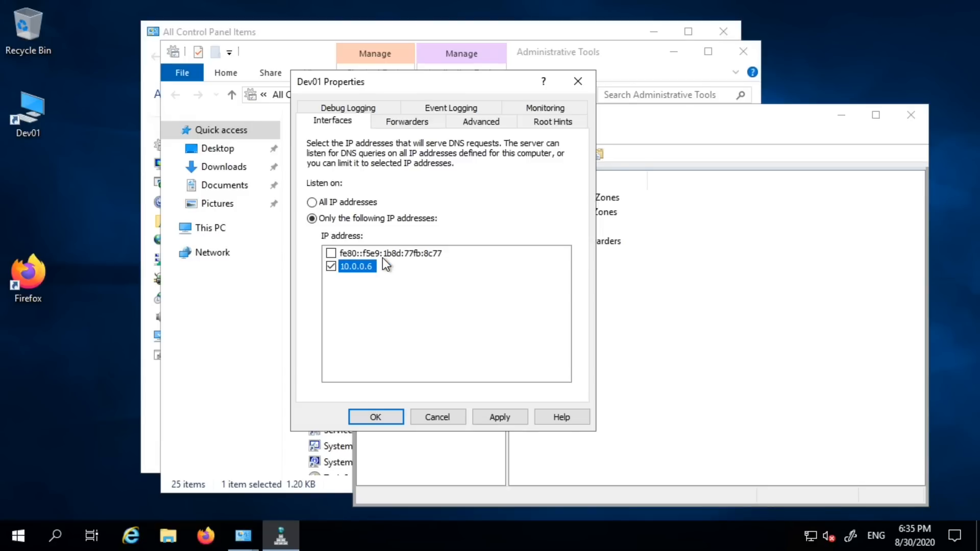
left_click(383, 252)
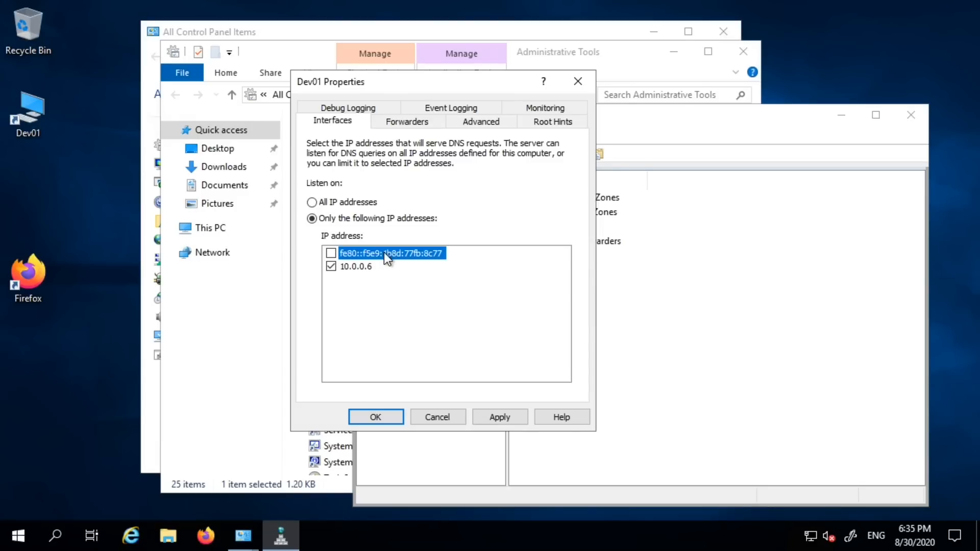
left_click(331, 266)
left_click(331, 253)
left_click(333, 256)
left_click(366, 271)
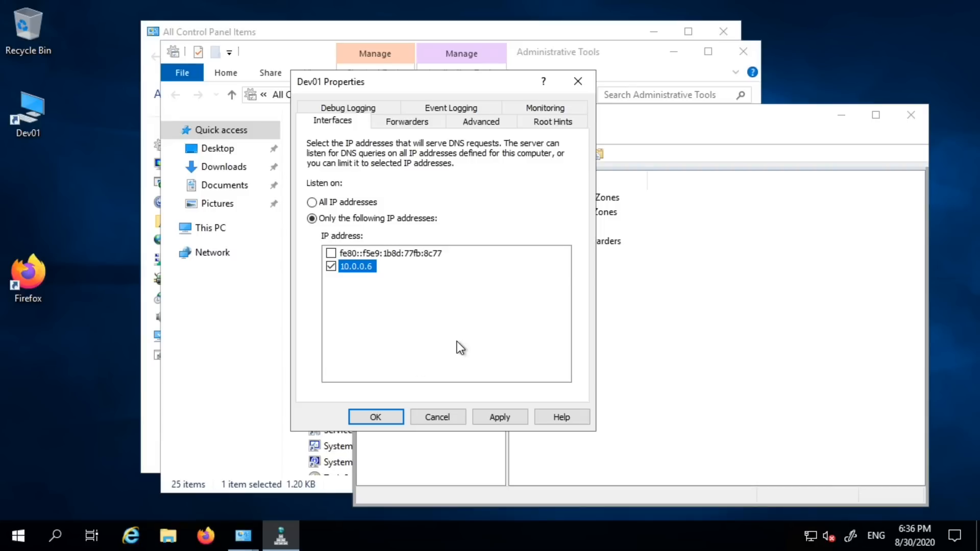
left_click(500, 418)
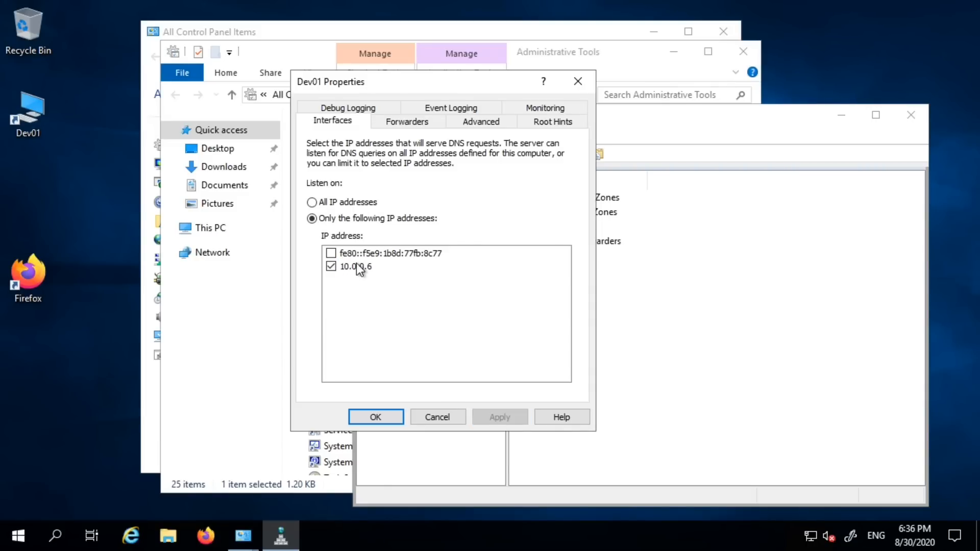
left_click(377, 417)
Reopen Dev01's properties and review its forwarders and advanced server options
left_click_drag(448, 120, 423, 93)
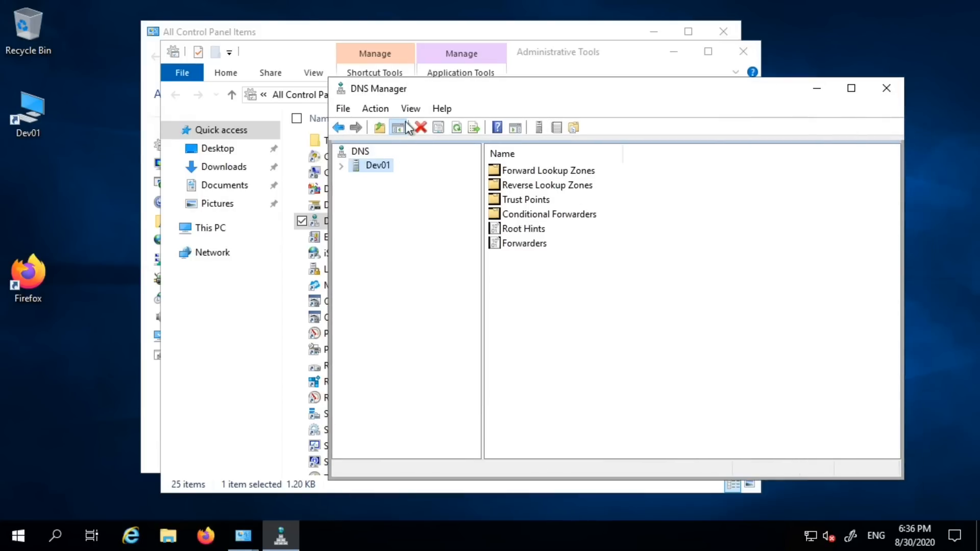
right_click(371, 164)
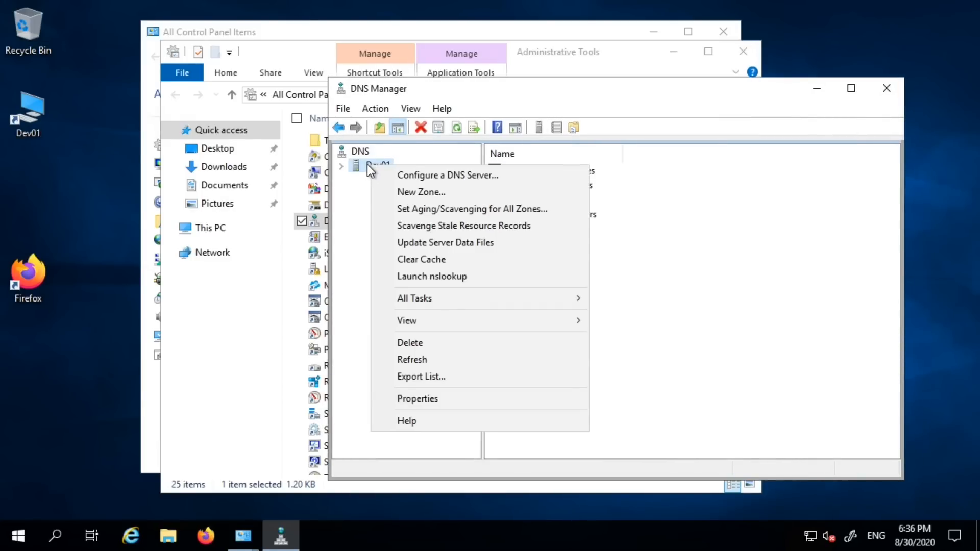
left_click(449, 400)
left_click_drag(393, 82, 453, 161)
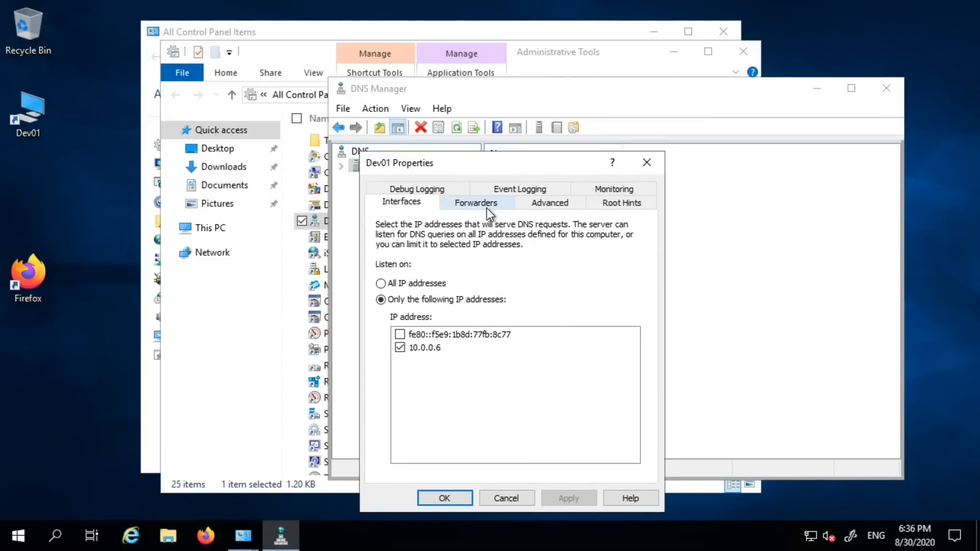
left_click(474, 202)
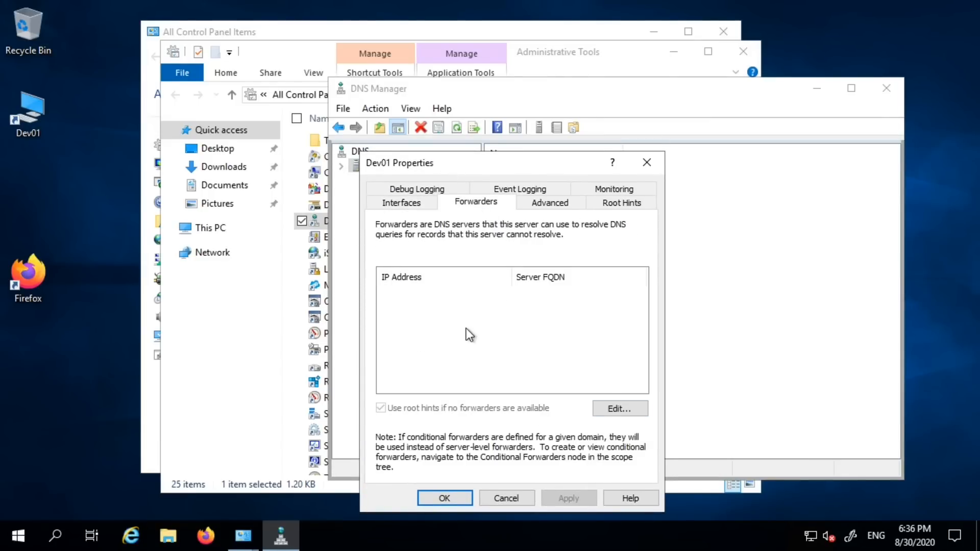
left_click(559, 202)
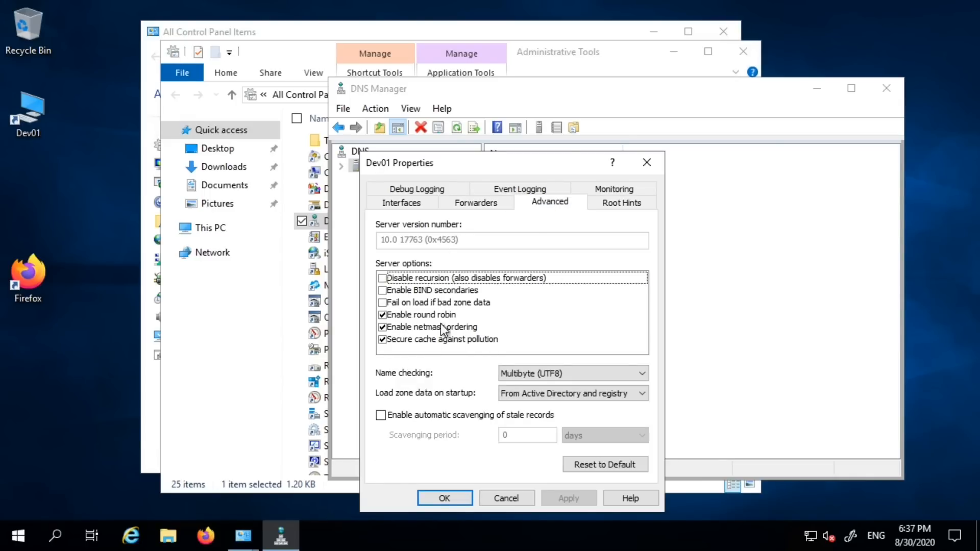
Examine the available sources for loading zone data on startup in Dev01's advanced options
left_click(542, 395)
left_click(427, 398)
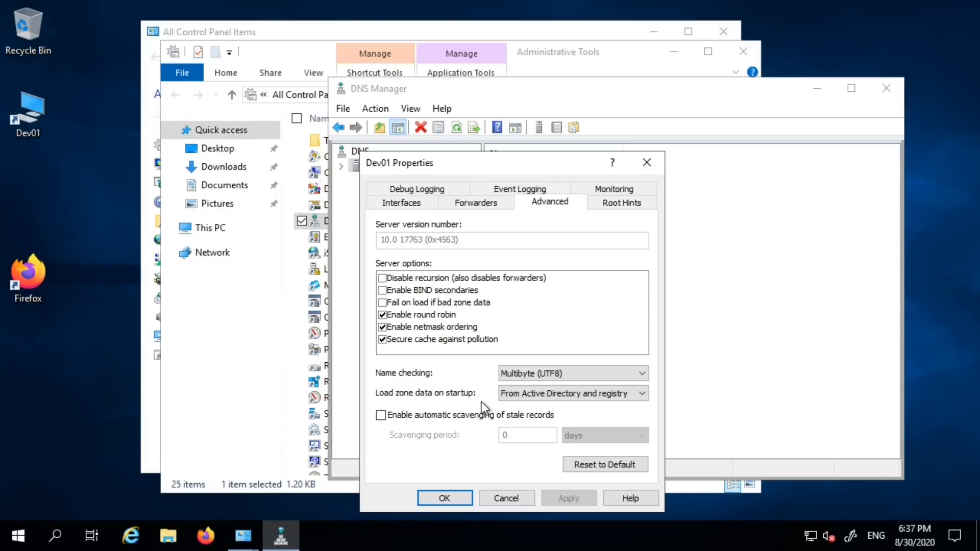
left_click(561, 400)
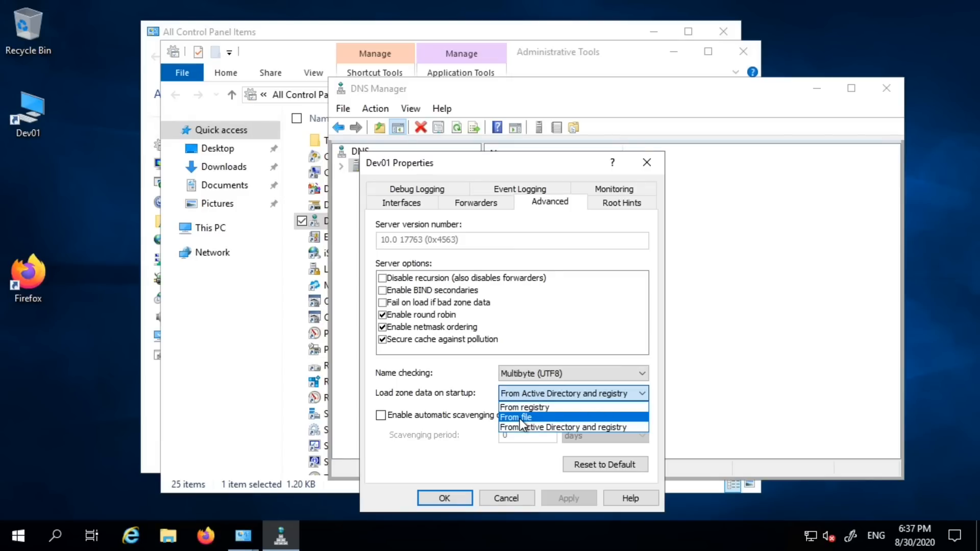
left_click(546, 397)
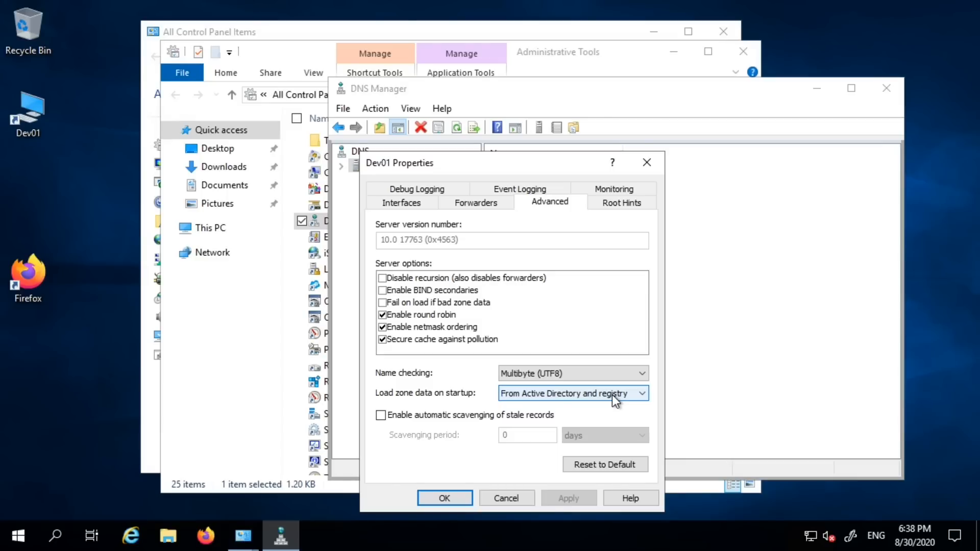
Set Dev01's zone data to load on startup from file
left_click(592, 396)
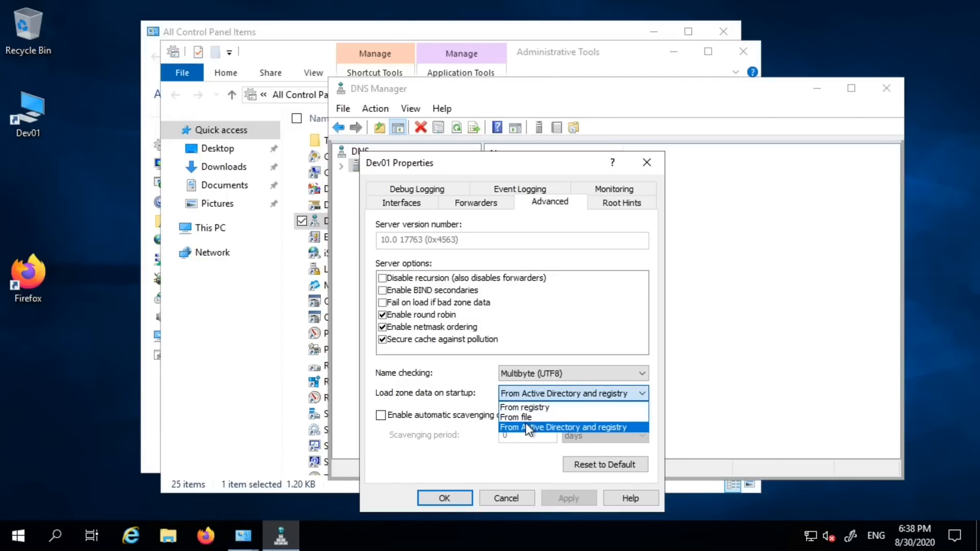
left_click(542, 419)
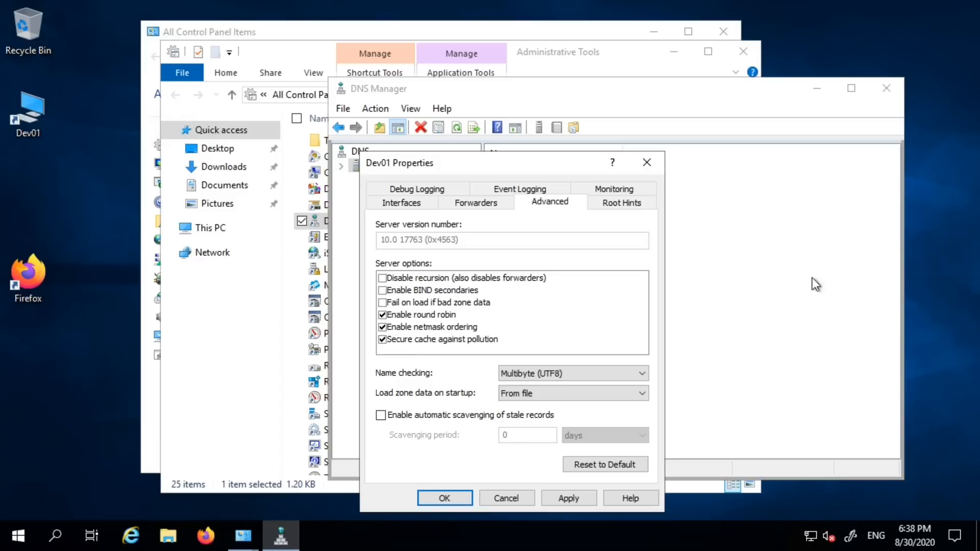
left_click_drag(507, 171, 423, 109)
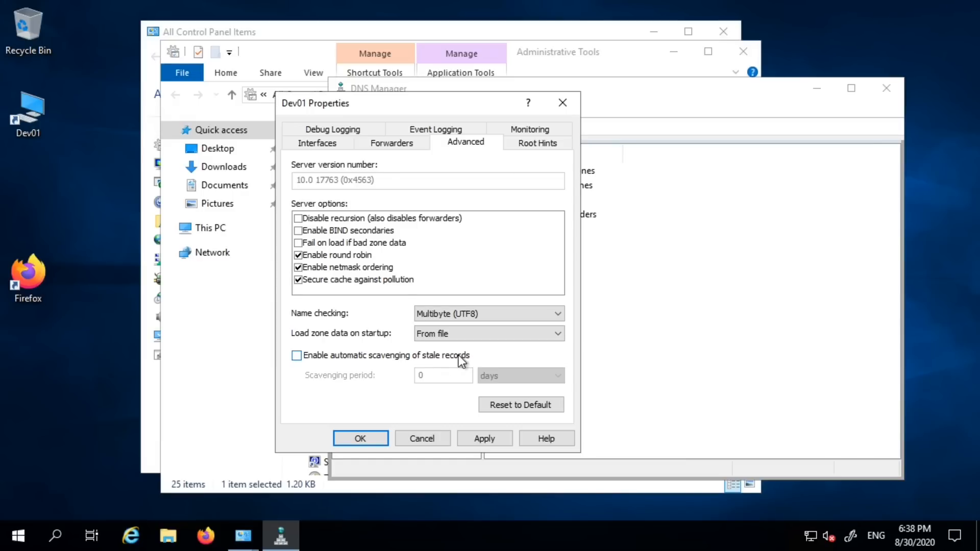
Set the zone data loaded on startup to From Active Directory and registry and apply the setting
left_click(463, 335)
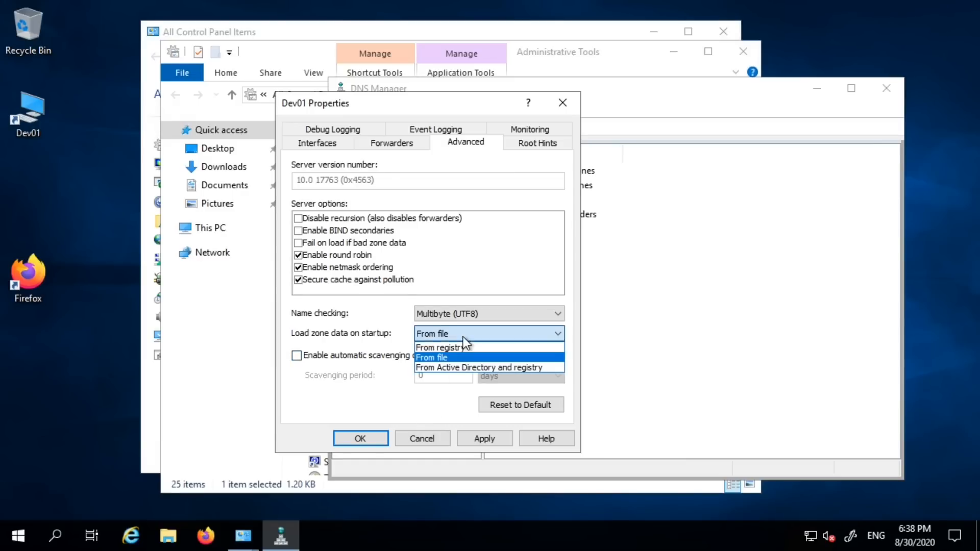
left_click(443, 359)
left_click(462, 334)
left_click(476, 366)
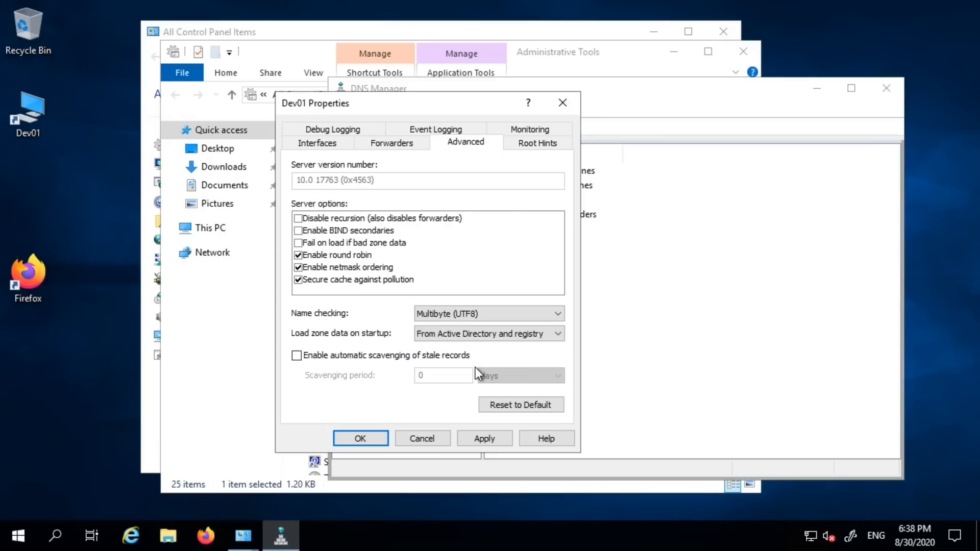
left_click(485, 438)
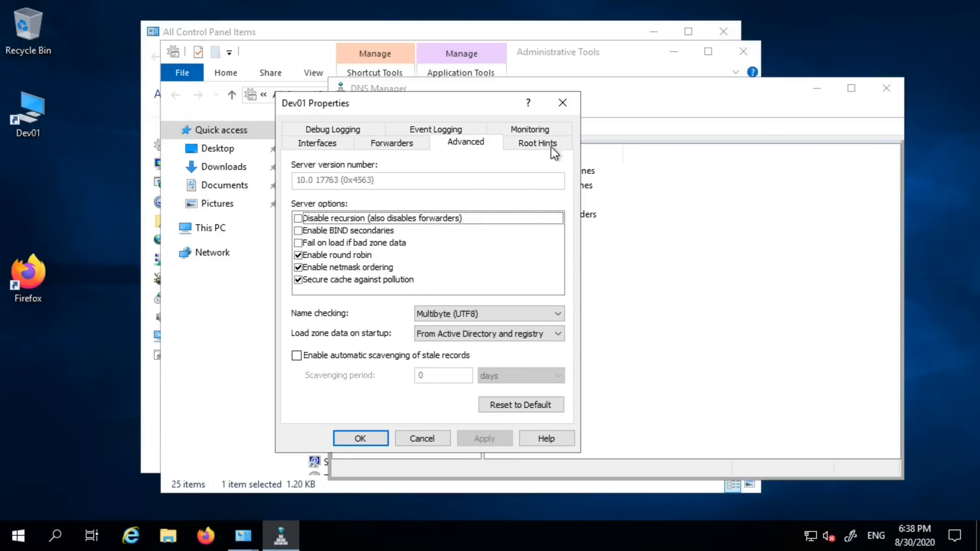
Review Dev01's monitoring, advanced and debug logging settings and close its properties
left_click(532, 128)
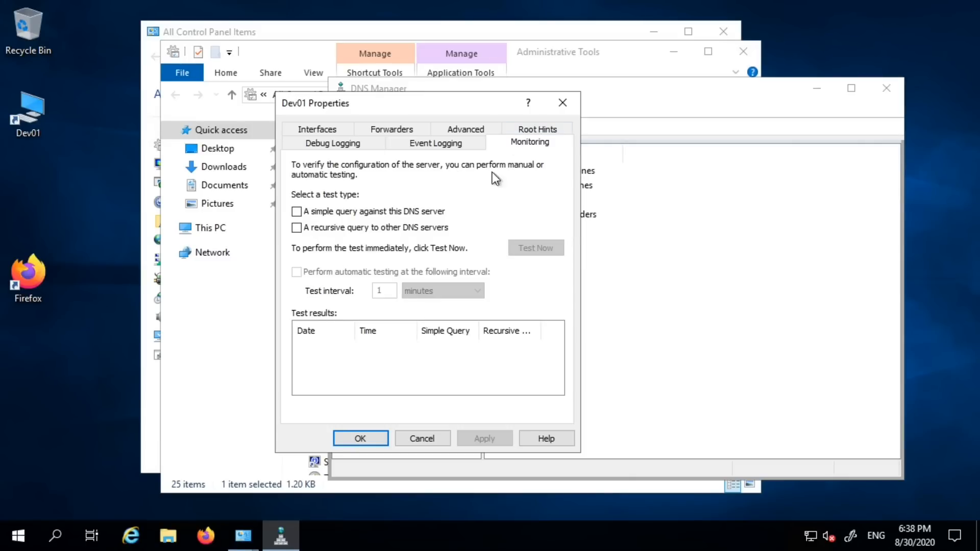
left_click(473, 129)
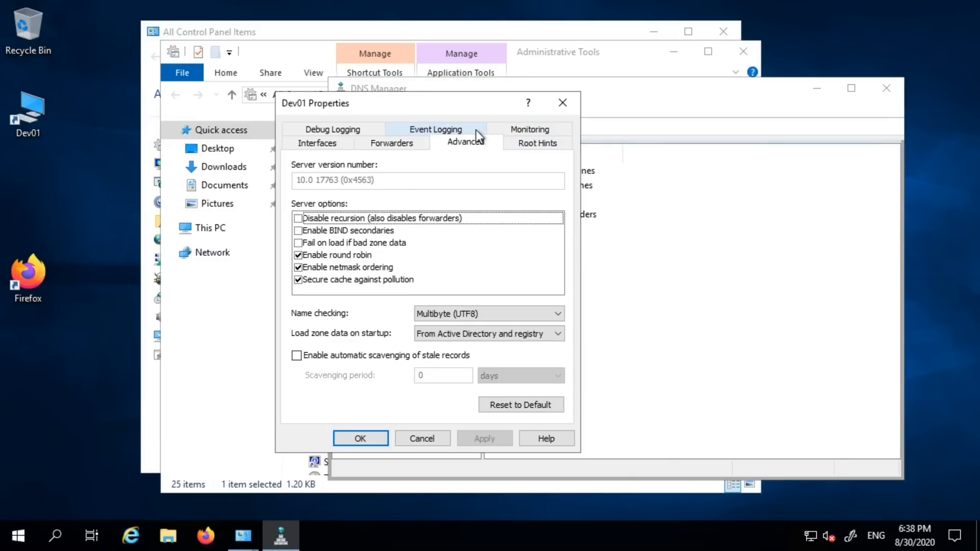
left_click(339, 131)
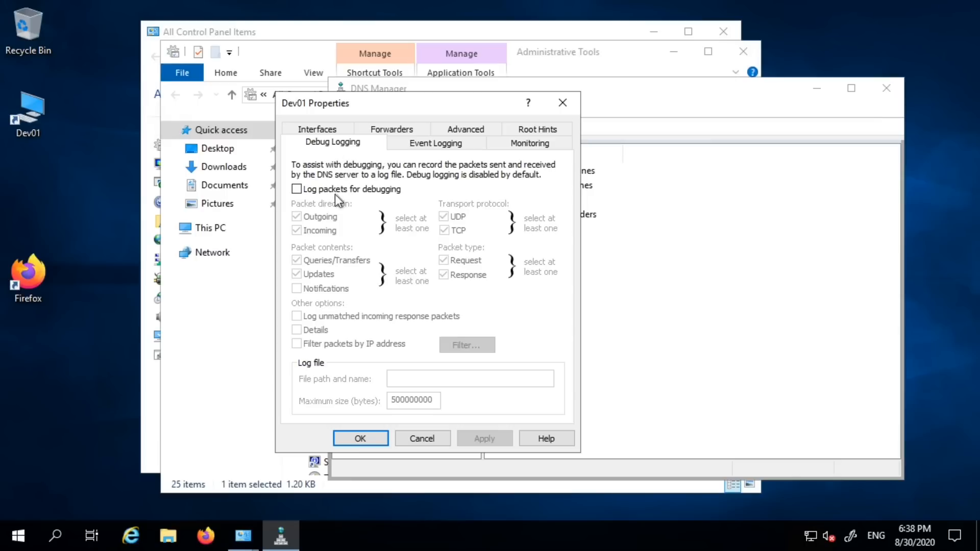
left_click(357, 439)
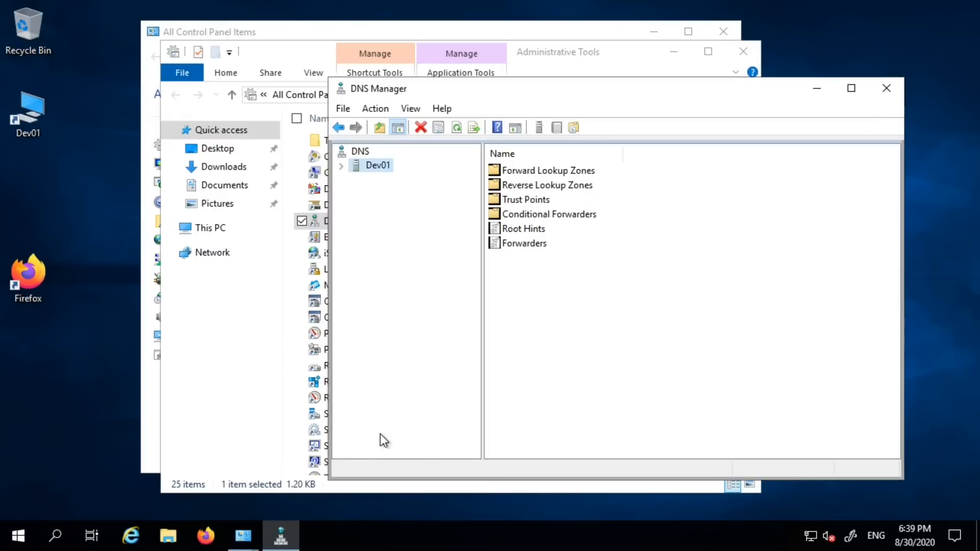
right_click(363, 152)
left_click(437, 163)
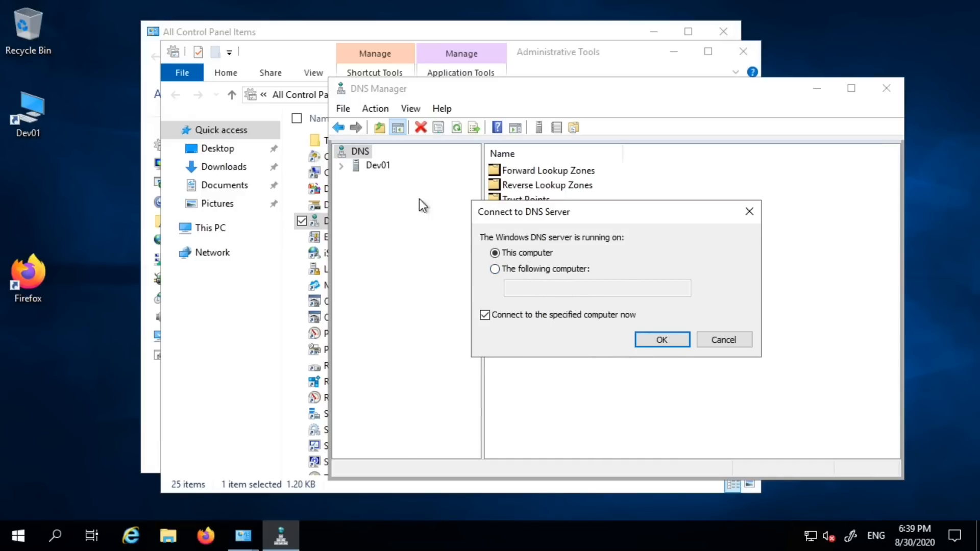
left_click(719, 341)
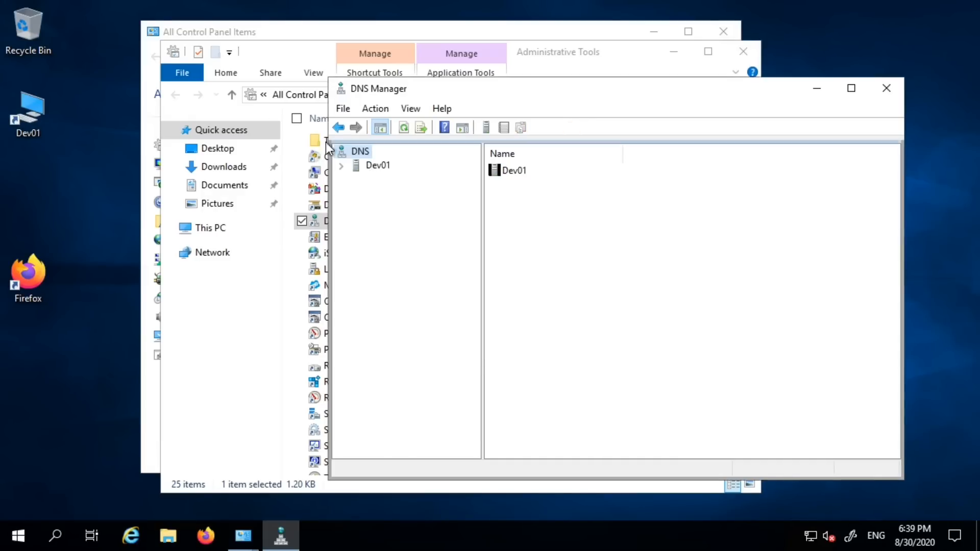
Try to connect the DNS console to the server dev02, decline adding it anyway and cancel the connection
right_click(365, 155)
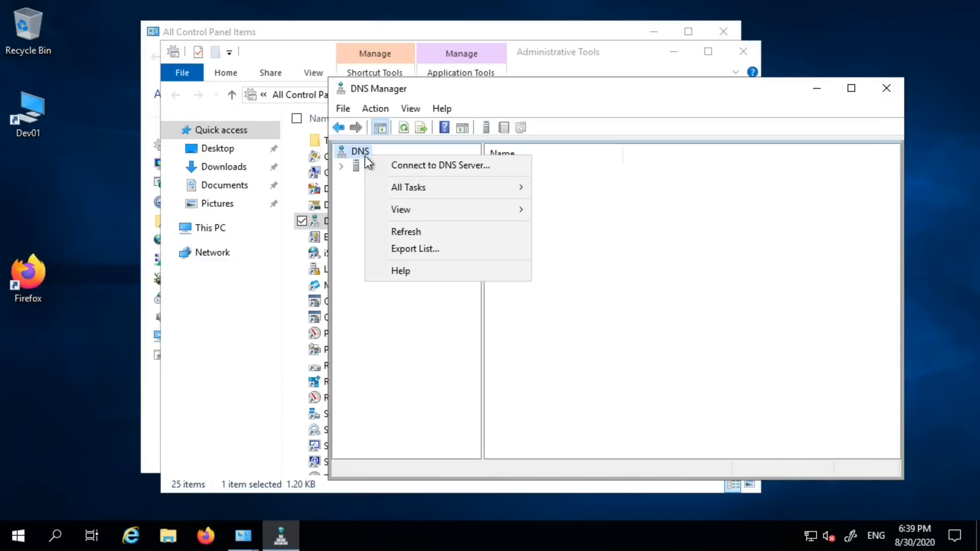
left_click(466, 166)
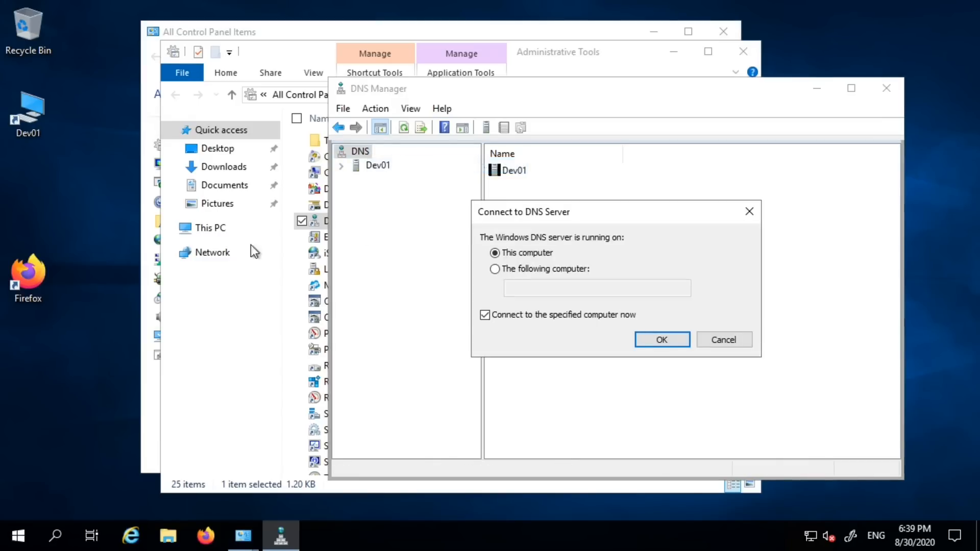
left_click(525, 270)
left_click(528, 288)
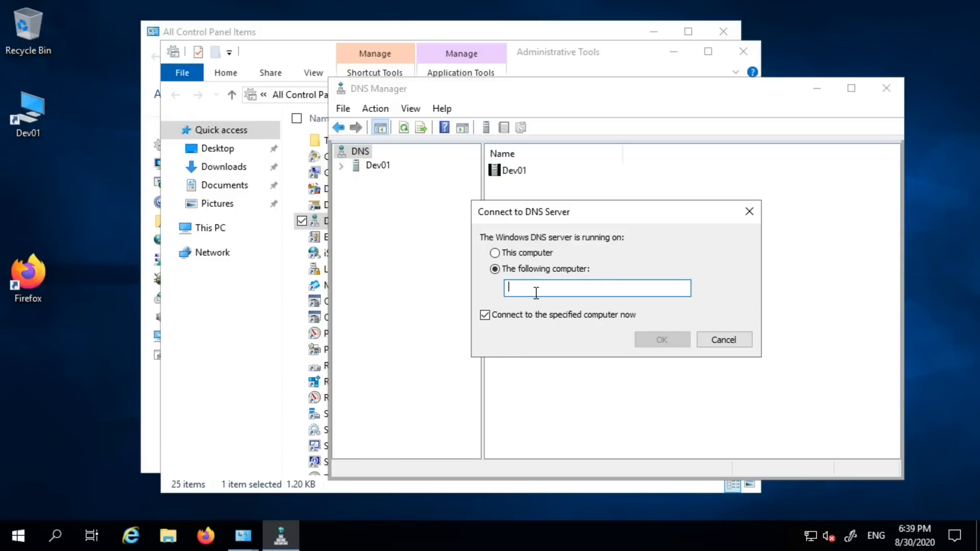
type("dev02")
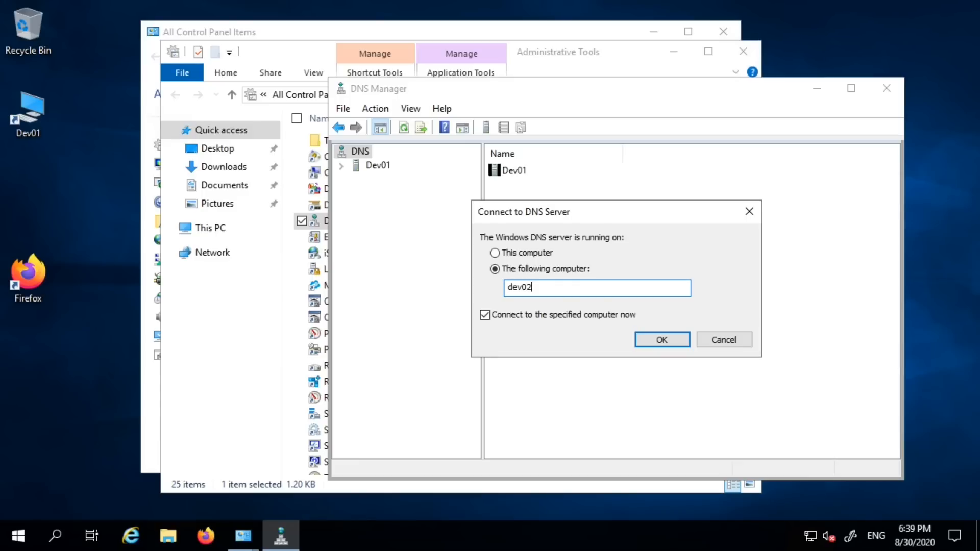
left_click(655, 339)
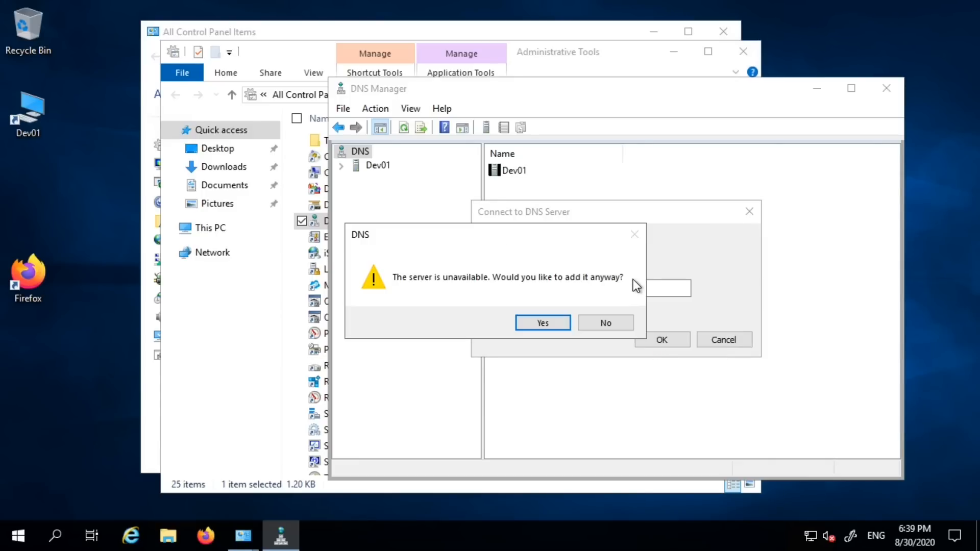
left_click(597, 322)
left_click(548, 289)
left_click_drag(520, 290, 495, 287)
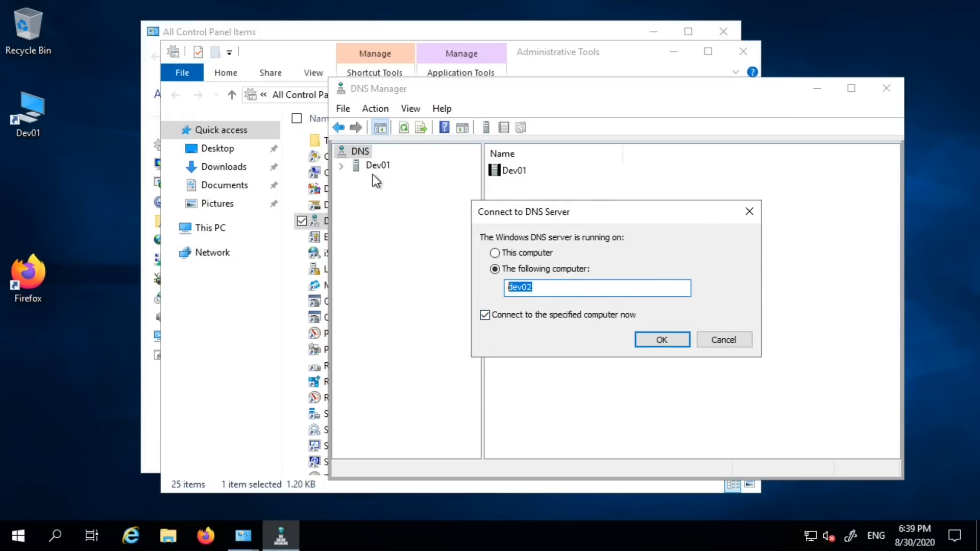
left_click(567, 288)
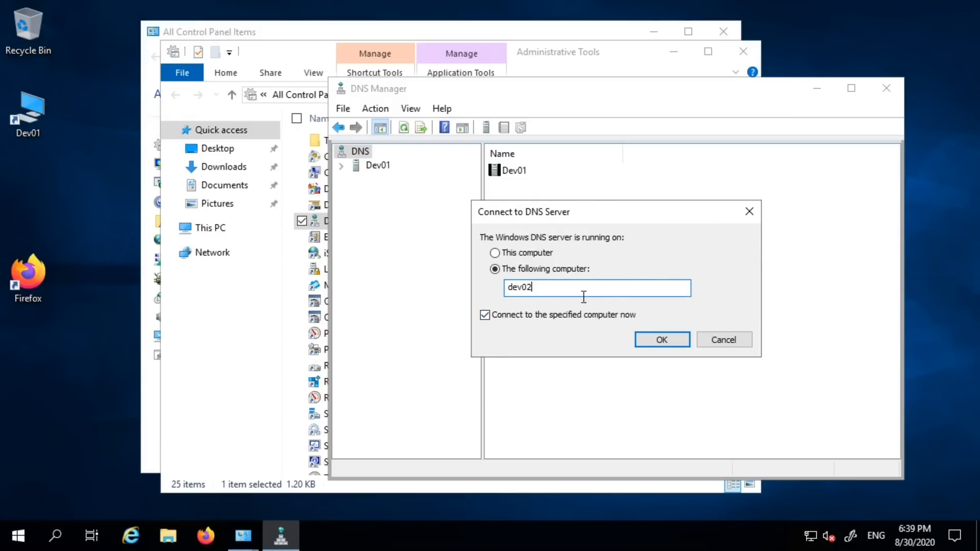
left_click(722, 345)
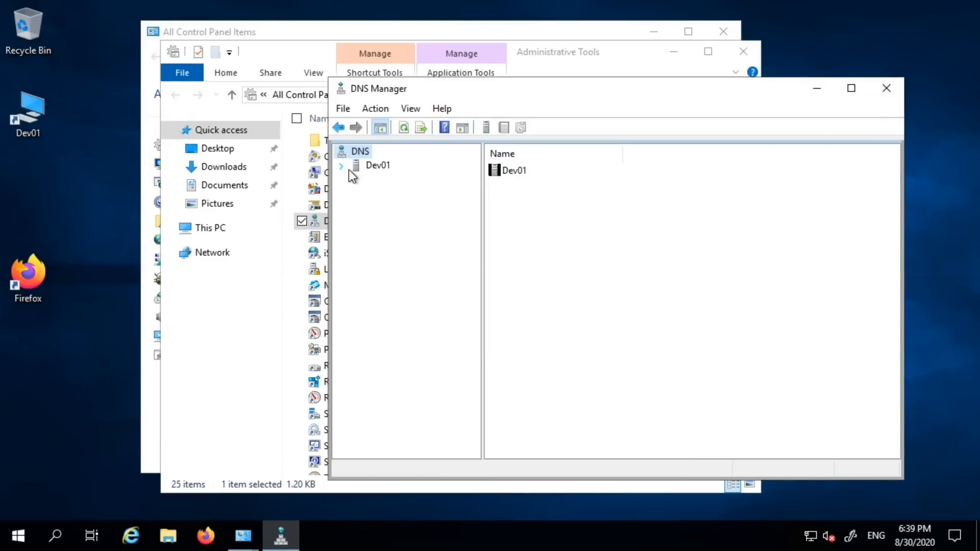
Turn on the Advanced view in the DNS console
left_click(376, 109)
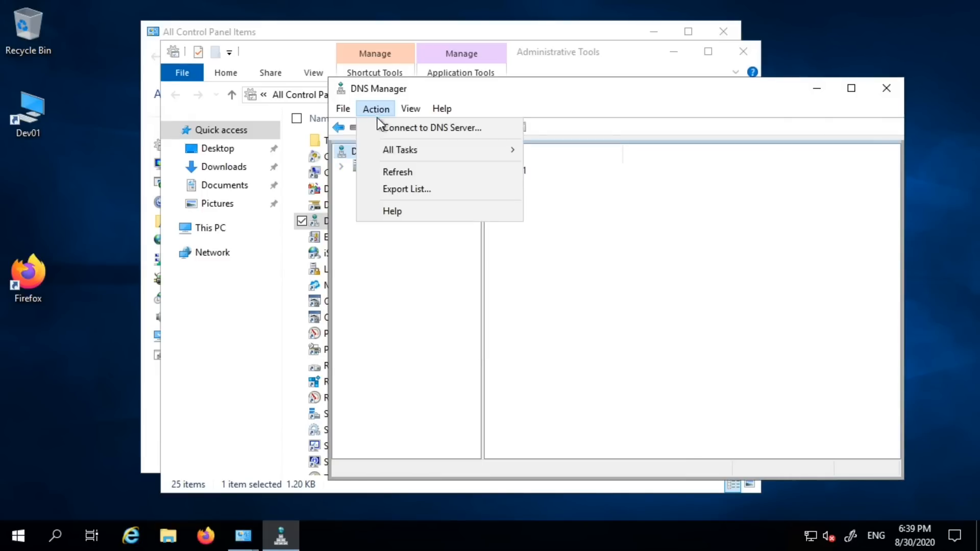
mouse_move(415, 109)
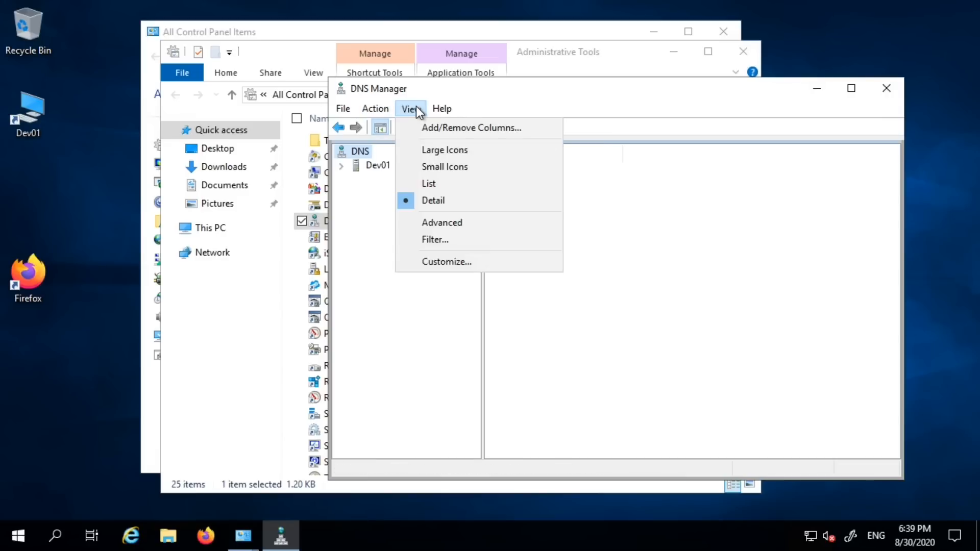
left_click(432, 222)
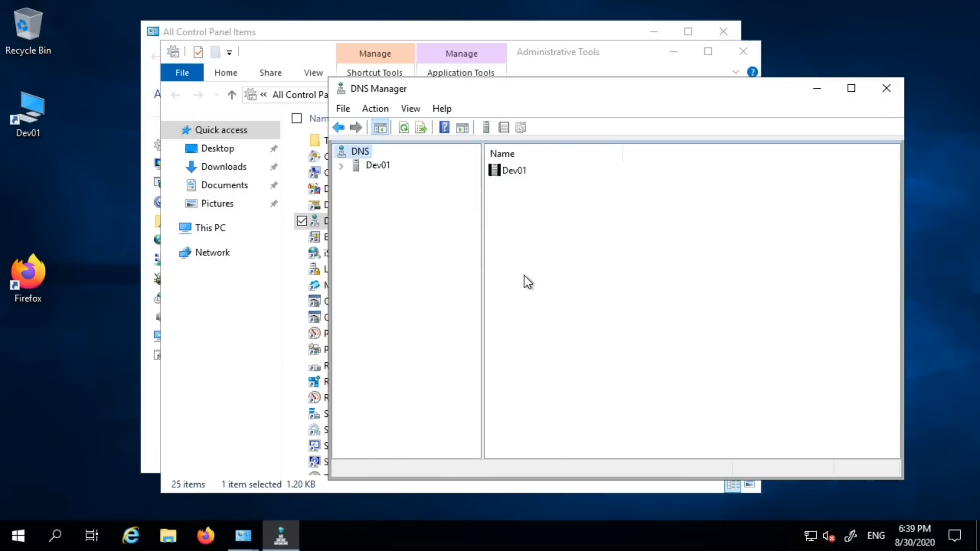
Review the console's Disk Cleanup options and close them without changing anything
left_click(342, 109)
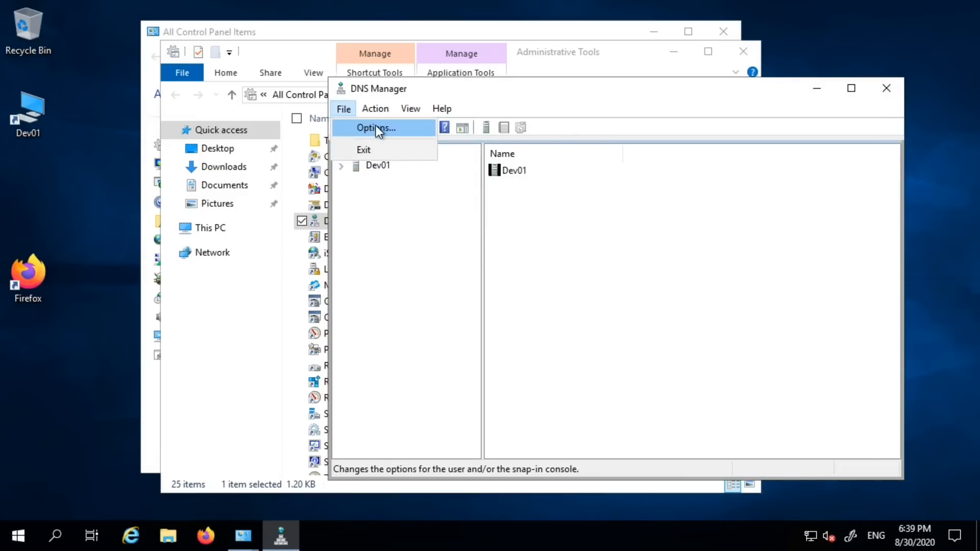
left_click(376, 126)
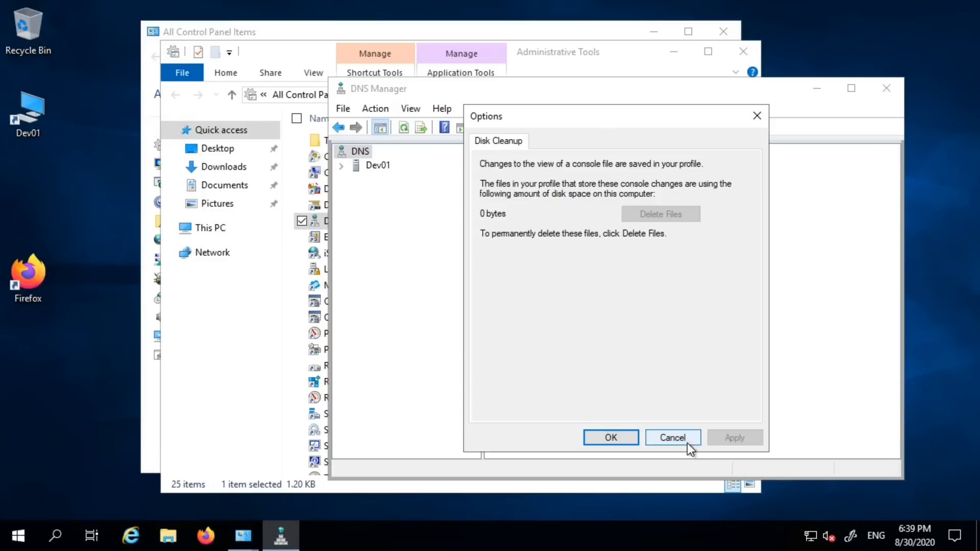
left_click(673, 438)
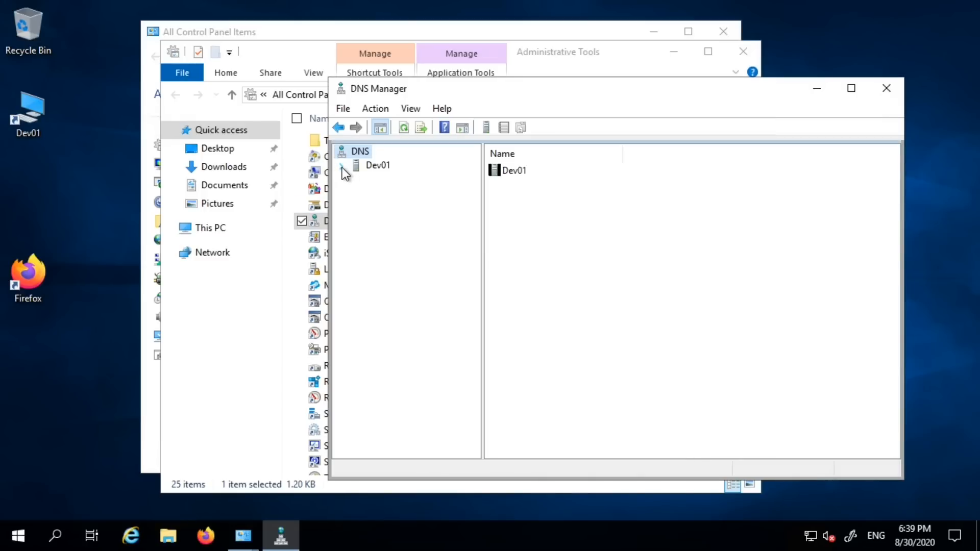
Restart DNS Manager from Administrative Tools and expand Dev01 in a maximized window
double_click(340, 88)
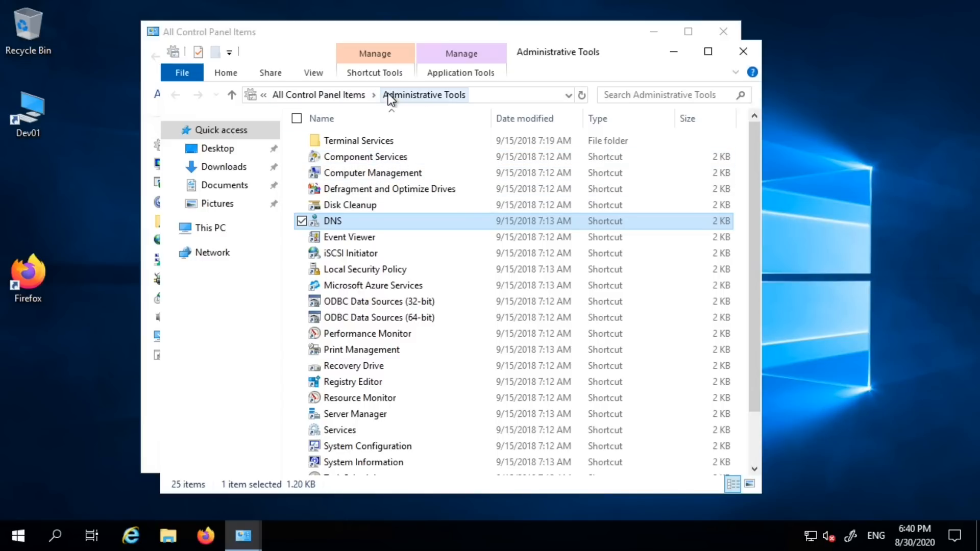
double_click(307, 225)
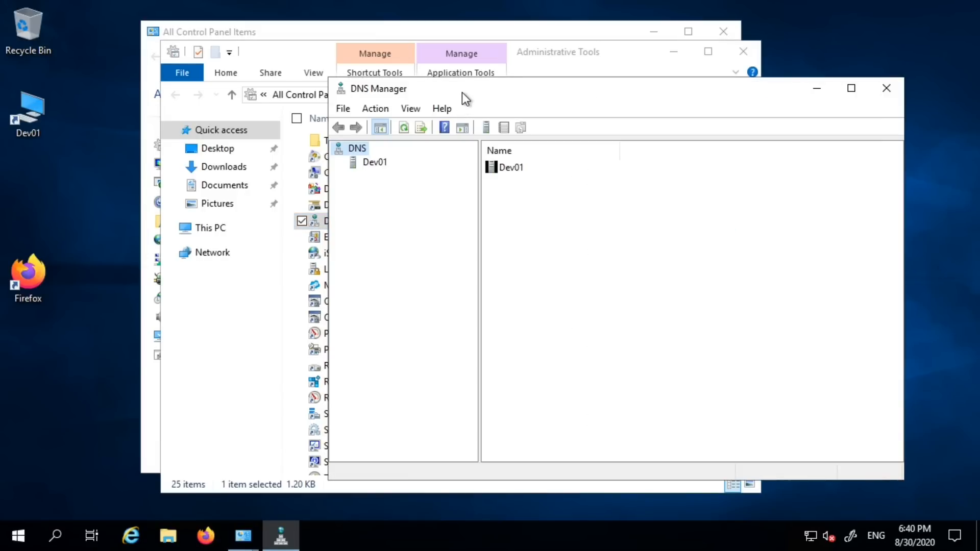
left_click_drag(394, 97, 337, 88)
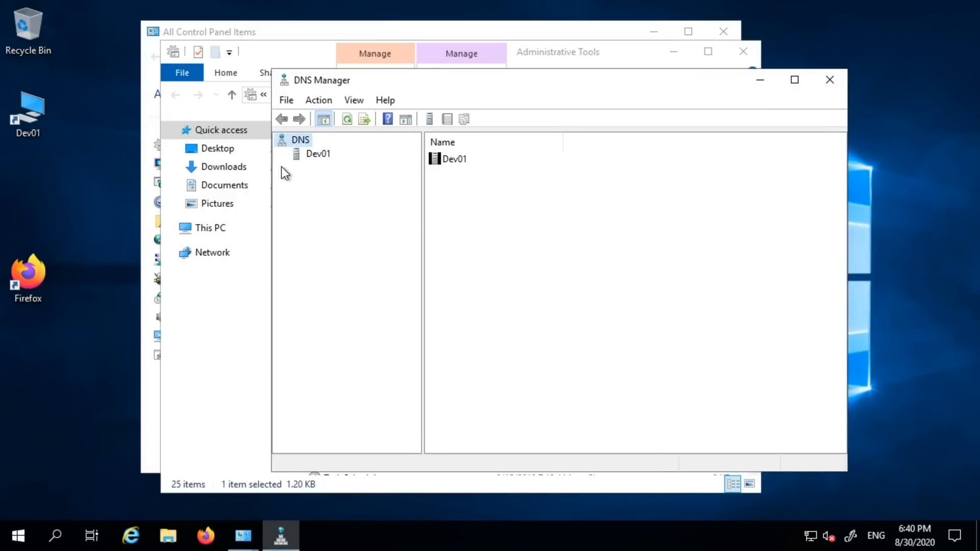
left_click(311, 155)
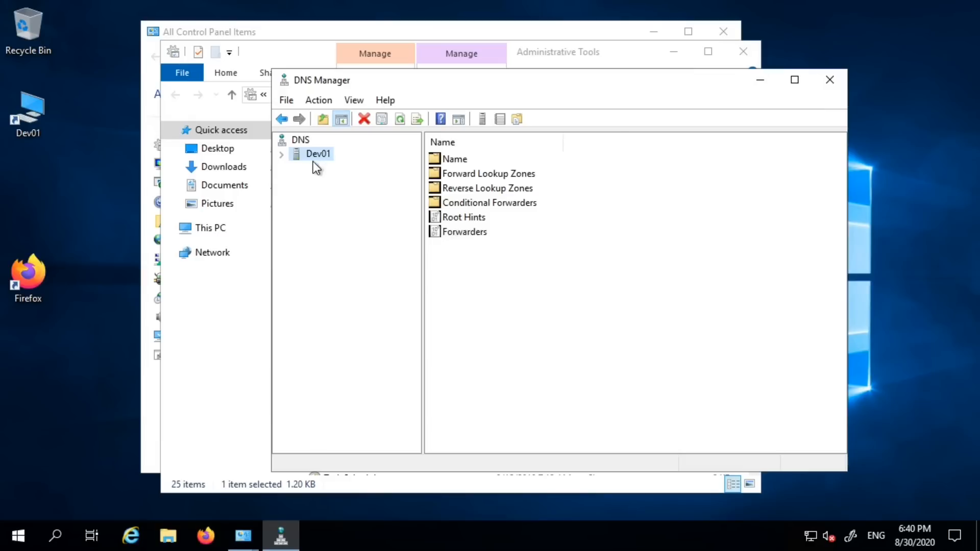
left_click(282, 155)
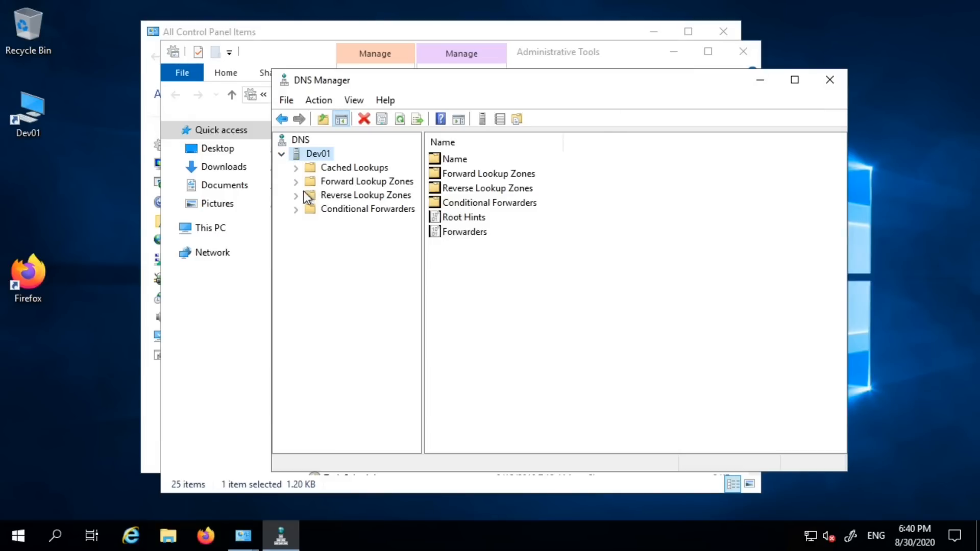
double_click(410, 80)
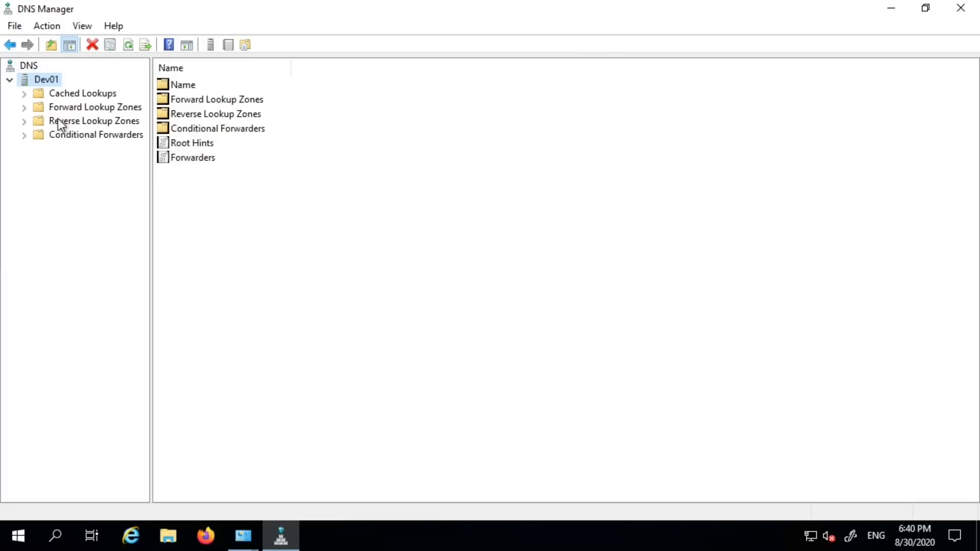
Examine Dev01's forward and reverse lookup zones, including the records of 255.in-addr.arpa
left_click(26, 110)
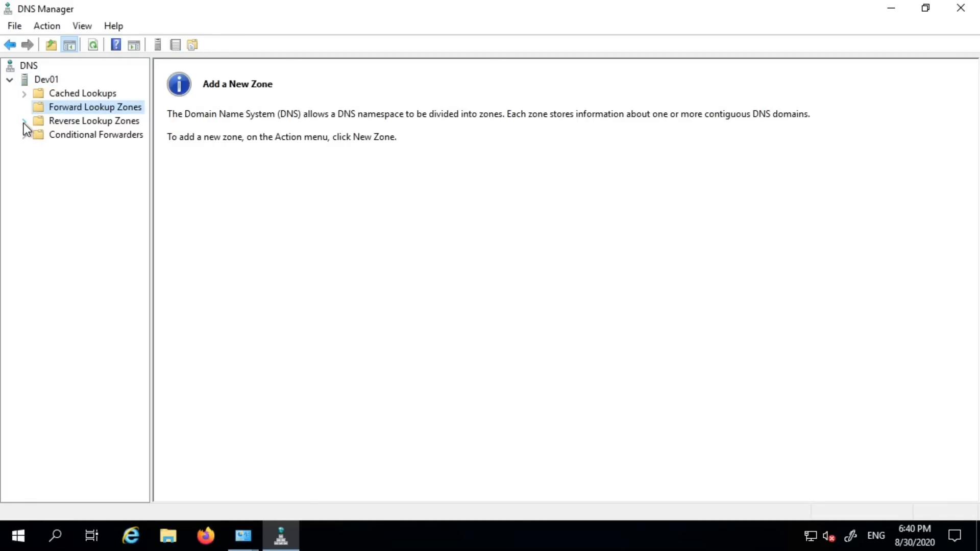
left_click(24, 123)
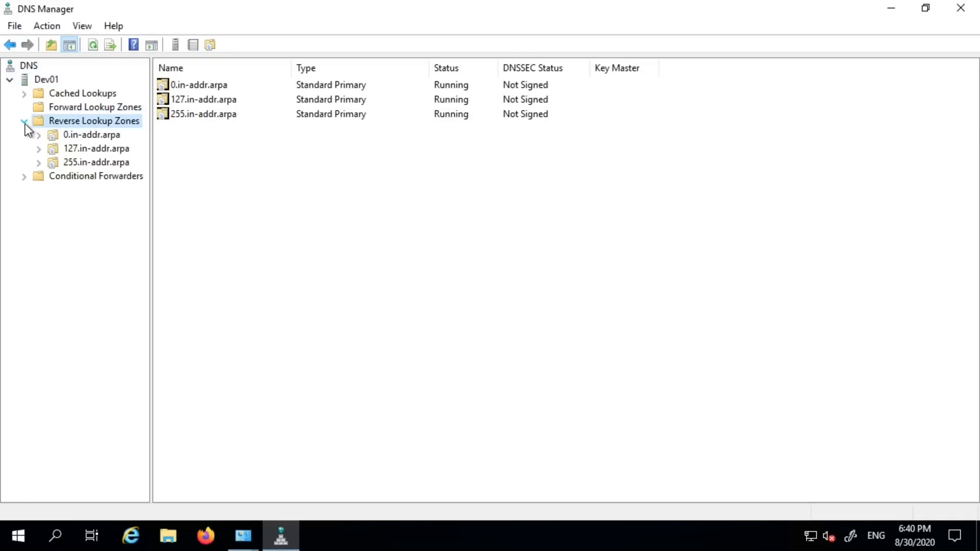
left_click(78, 108)
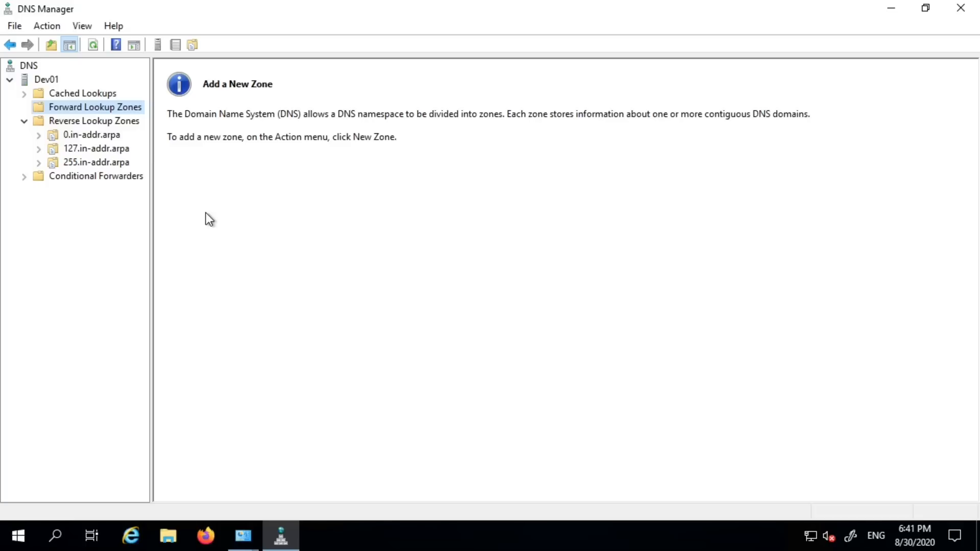
left_click(96, 162)
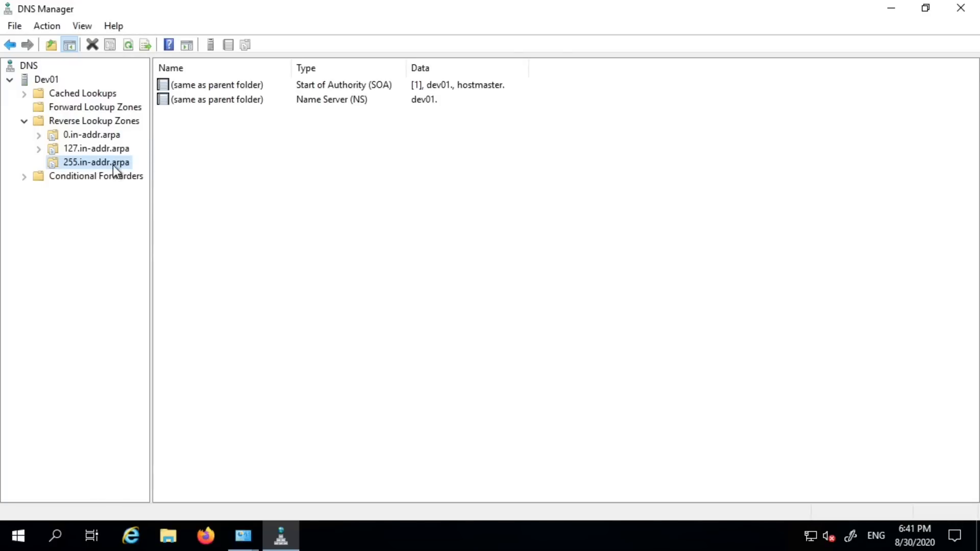
left_click(100, 109)
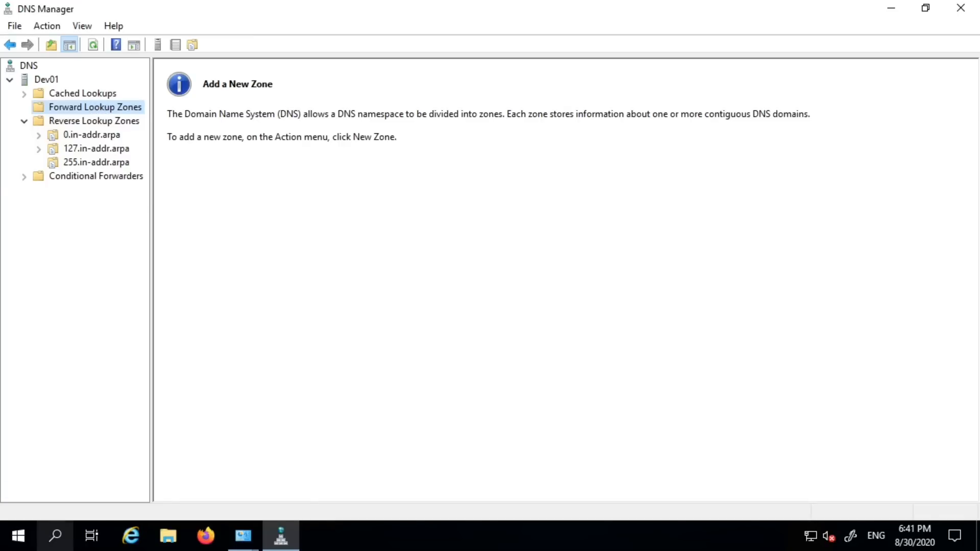
Open a Command Prompt through Run with cmd and start nslookup to check the default DNS server
right_click(18, 536)
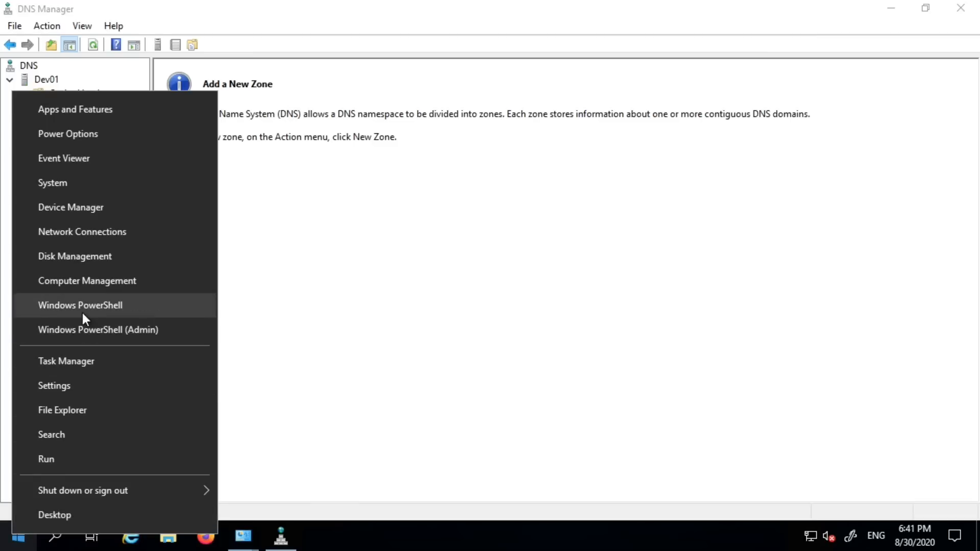
left_click(84, 455)
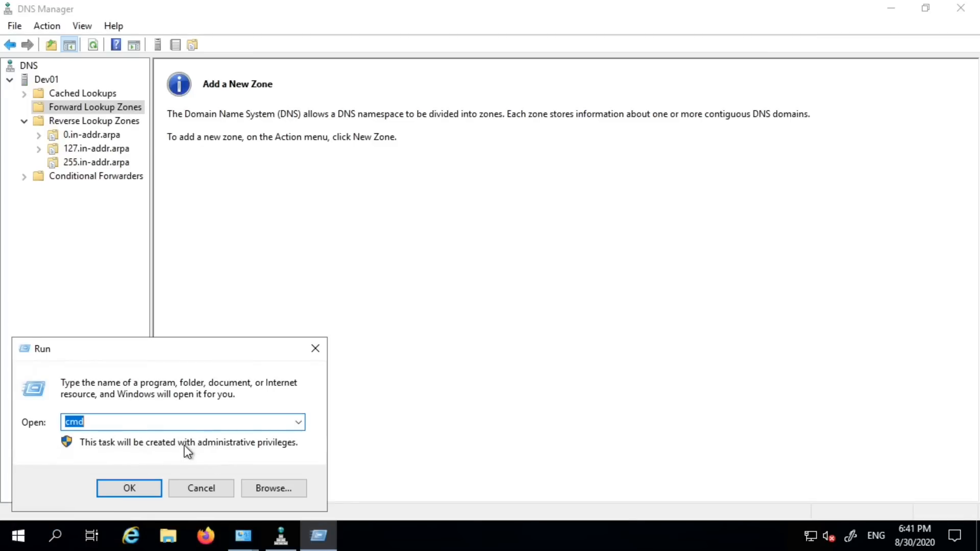
key("Return")
left_click_drag(295, 31, 528, 101)
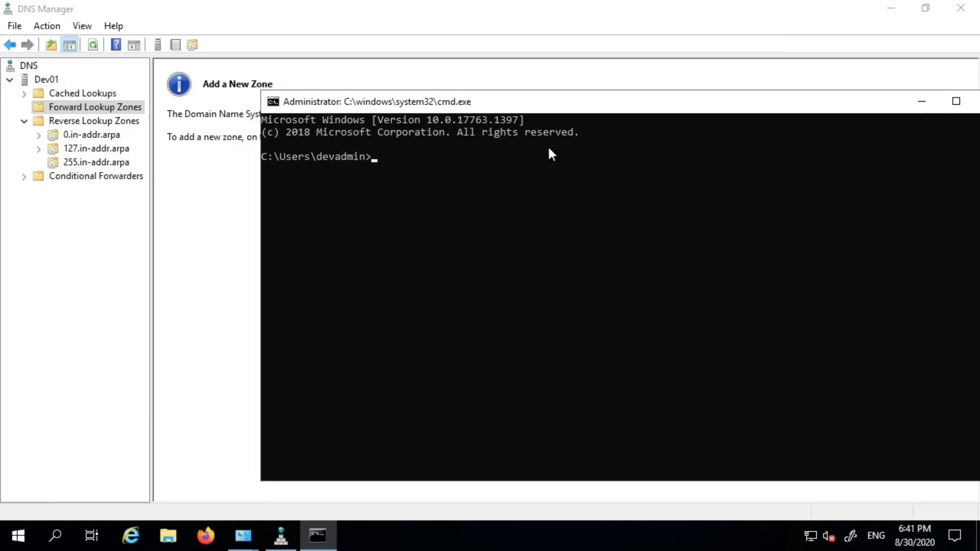
type("nslookup")
key("Return")
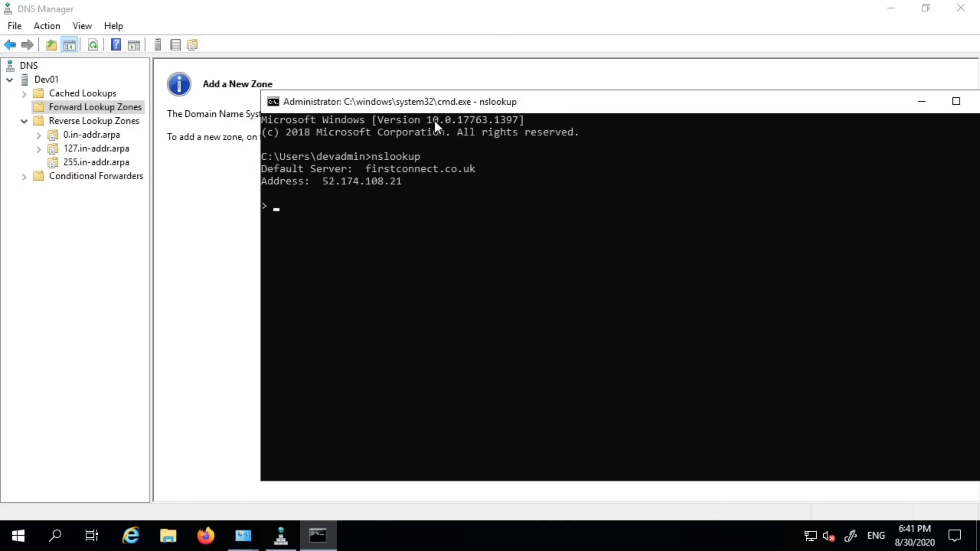
Enter server at the nslookup prompt to query the DNS server
left_click_drag(373, 102, 368, 86)
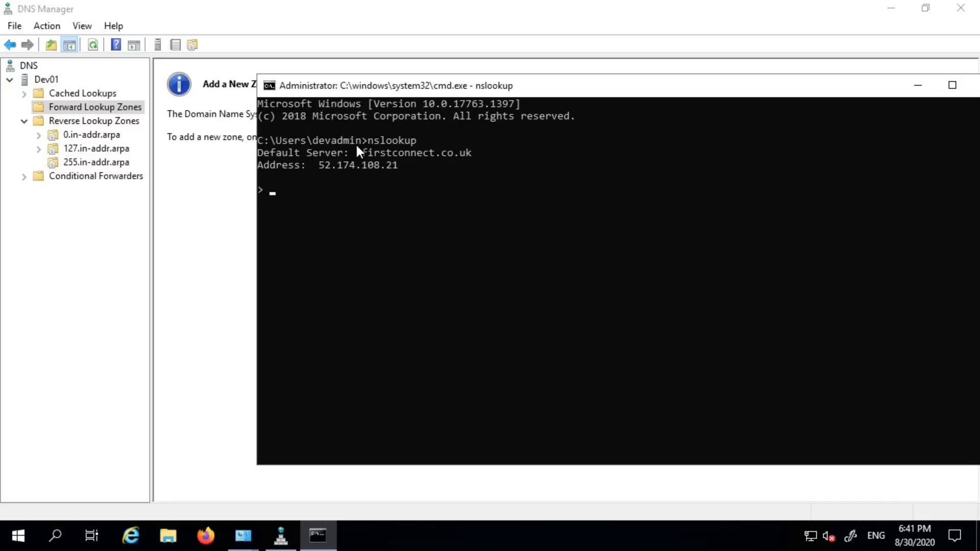
type("server")
key("Return")
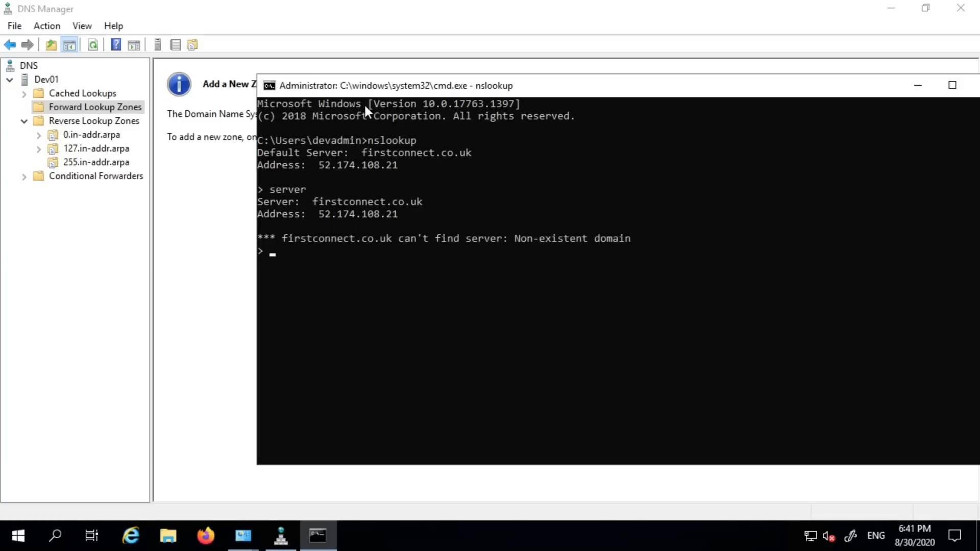
left_click_drag(365, 92, 328, 85)
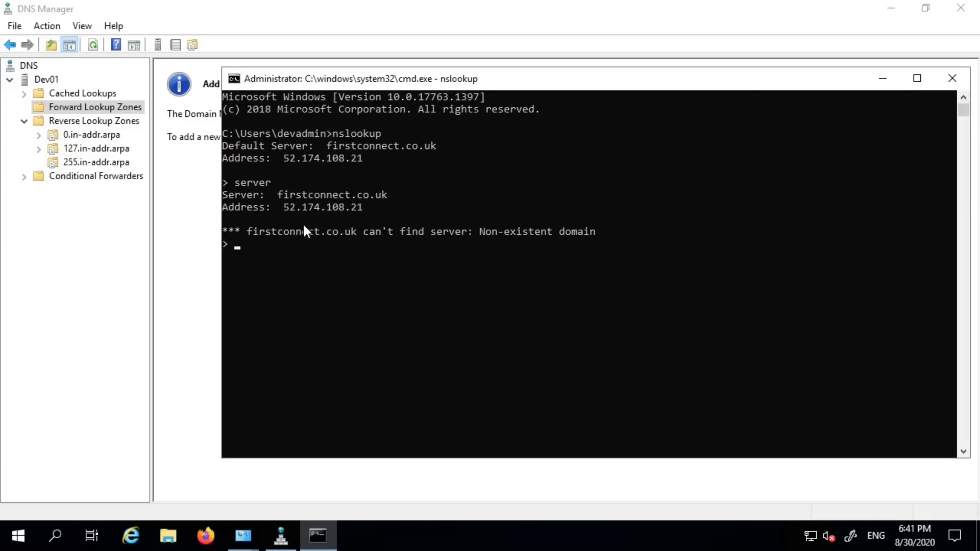
type("nslookup")
key("BackSpace")
key("BackSpace")
key("BackSpace")
key("BackSpace")
key("BackSpace")
key("BackSpace")
key("BackSpace")
key("BackSpace")
key("BackSpace")
Exit the nslookup session with quit
type("quit")
key("Return")
type("nsloo")
key("BackSpace")
key("BackSpace")
key("BackSpace")
key("BackSpace")
key("BackSpace")
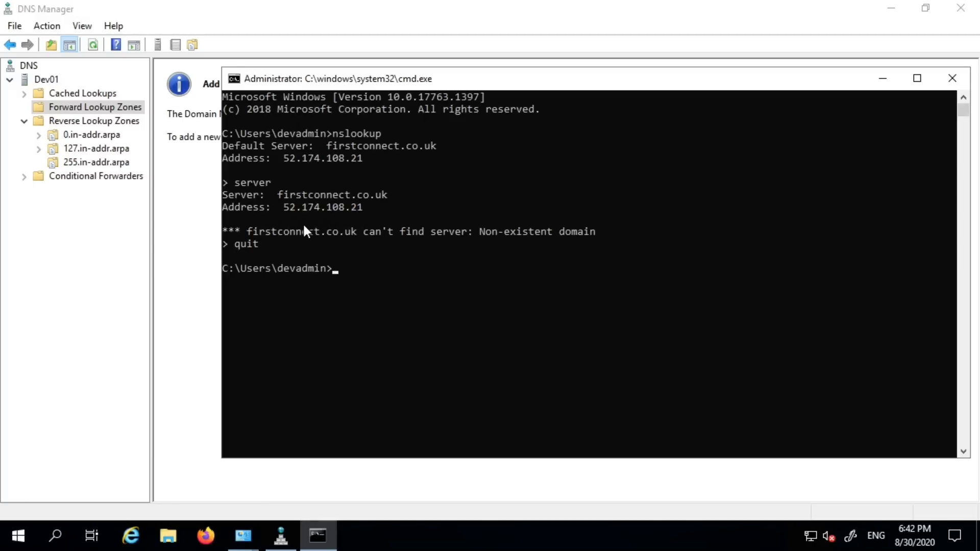
Display nslookup's usage help with /? and start a fresh interactive nslookup session
type("nslookup /?")
key("Return")
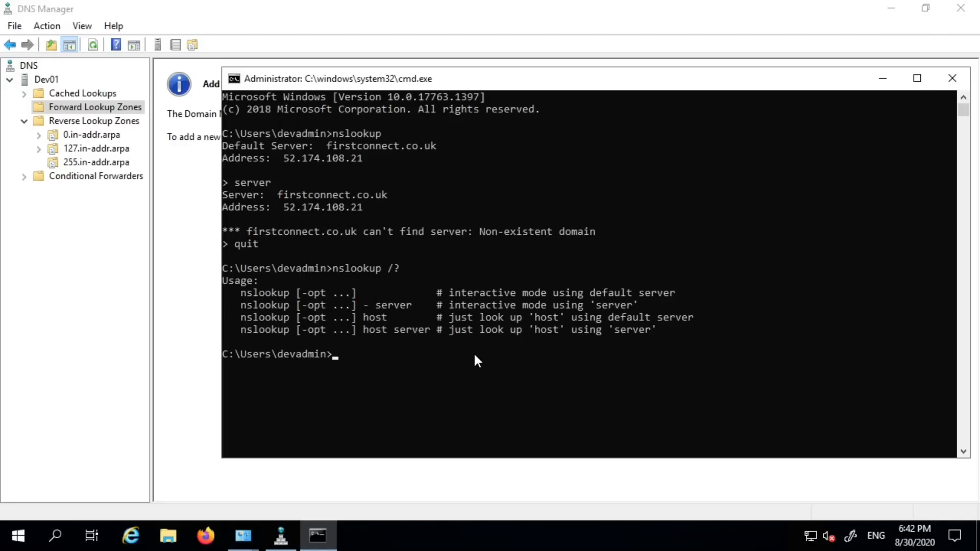
type("nskl")
key("BackSpace")
key("BackSpace")
key("BackSpace")
key("BackSpace")
type("nslookup")
key("Return")
Point nslookup at server 10.0.0.6, using the machine's IPv4 address copied from ipconfig in a second Command Prompt
type("server")
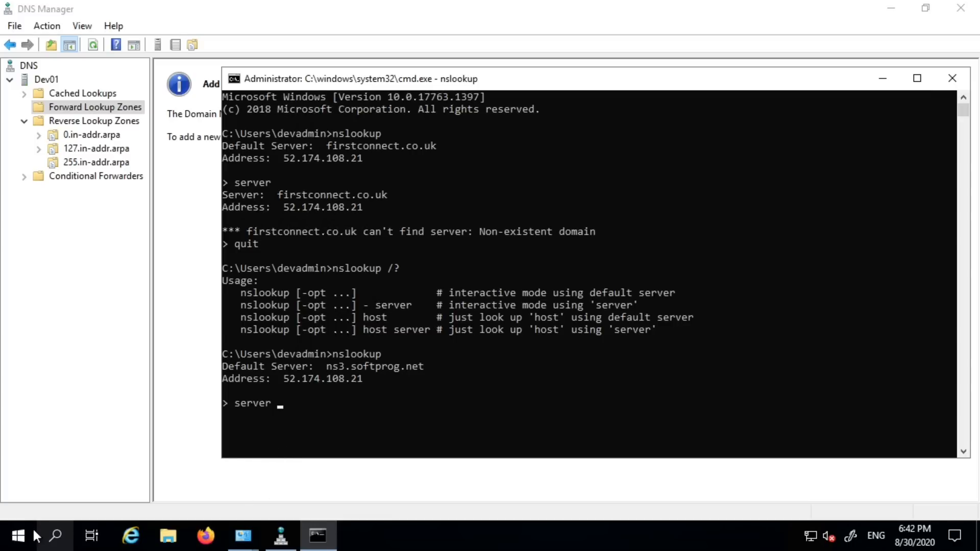
right_click(10, 538)
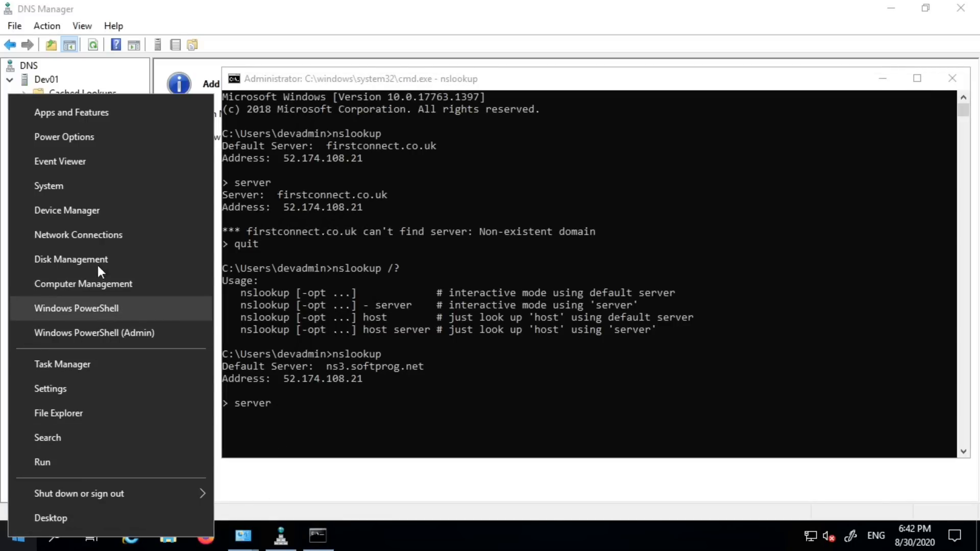
left_click(73, 460)
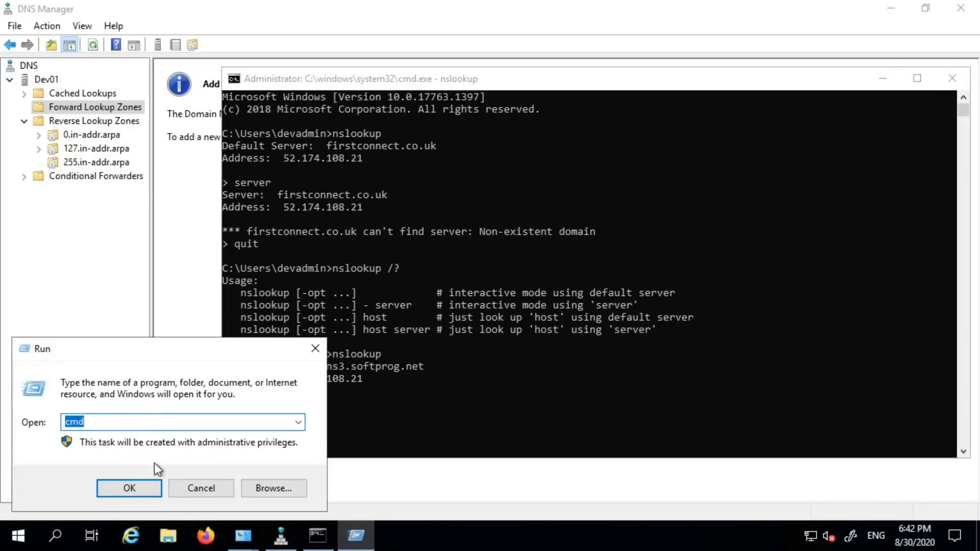
left_click(149, 487)
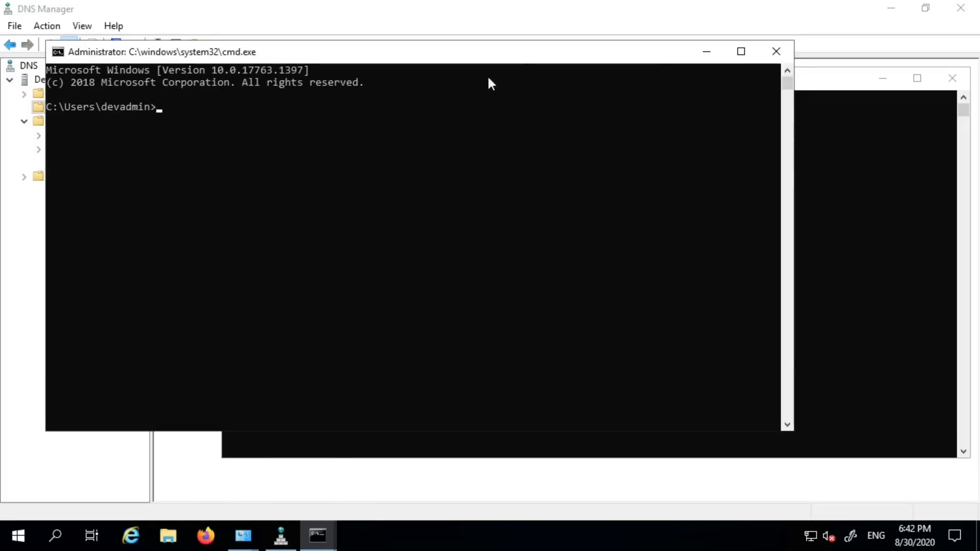
type("ipconfig")
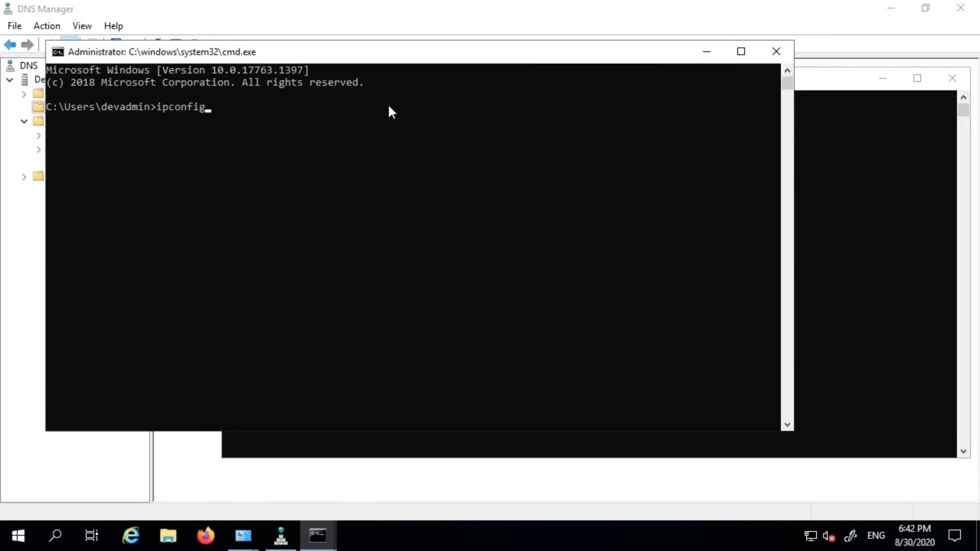
key("Return")
left_click_drag(289, 218, 336, 215)
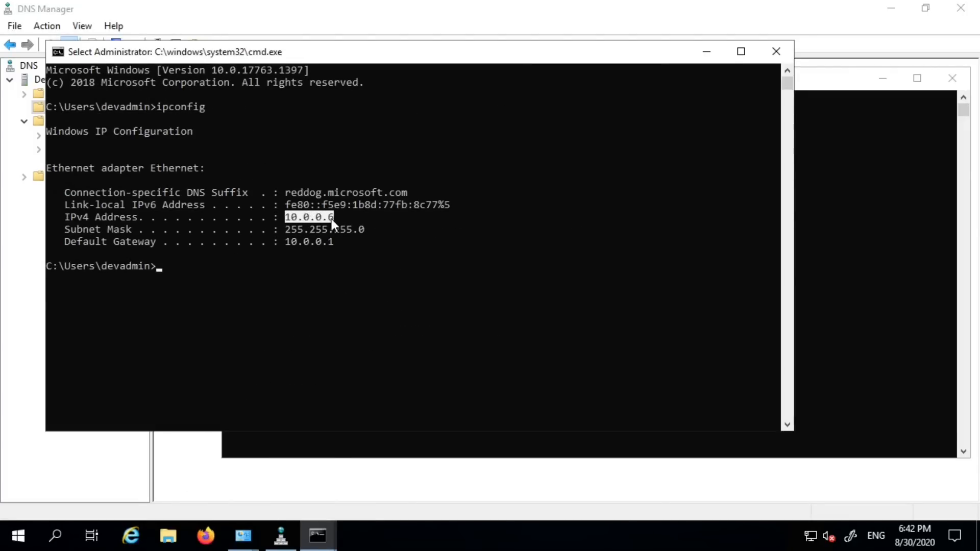
key("ctrl+c")
left_click(842, 155)
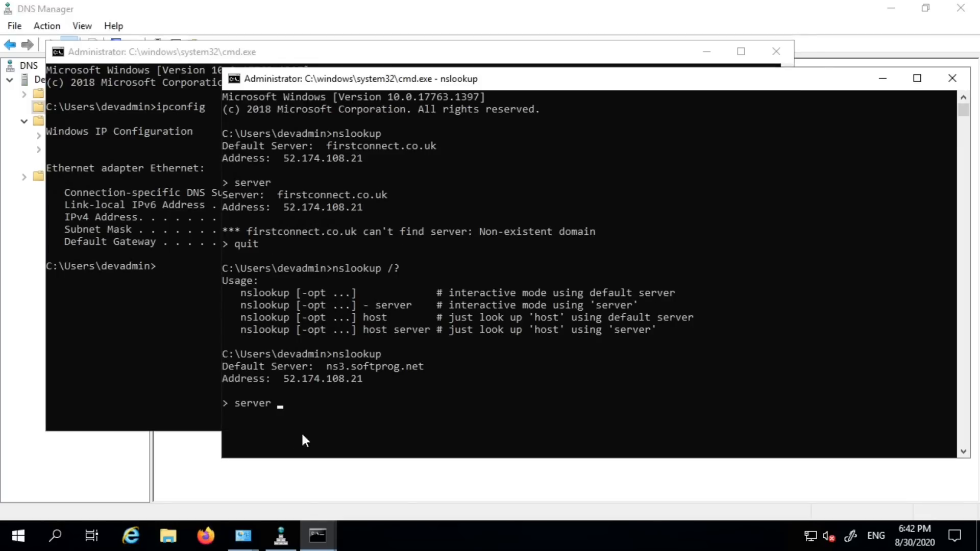
key("Return")
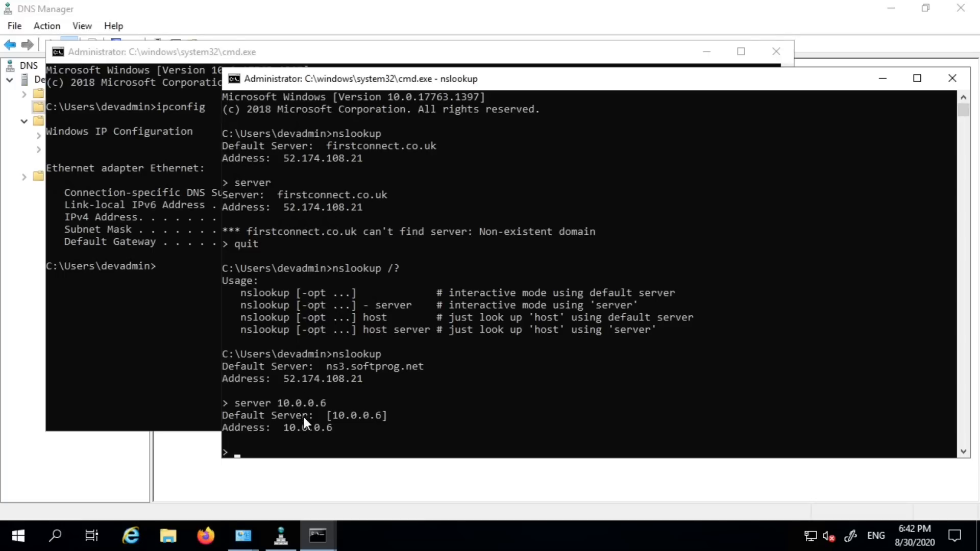
Push the earlier nslookup output out of view with blank prompt lines and shift the console window aside
key("Return")
key("Return")
key("Return")
key("Return")
key("Return")
key("Return")
key("Return")
key("Return")
key("Return")
key("Return")
key("Return")
key("Return")
key("Return")
key("Return")
key("Return")
key("Return")
key("Return")
key("Return")
key("Return")
key("Return")
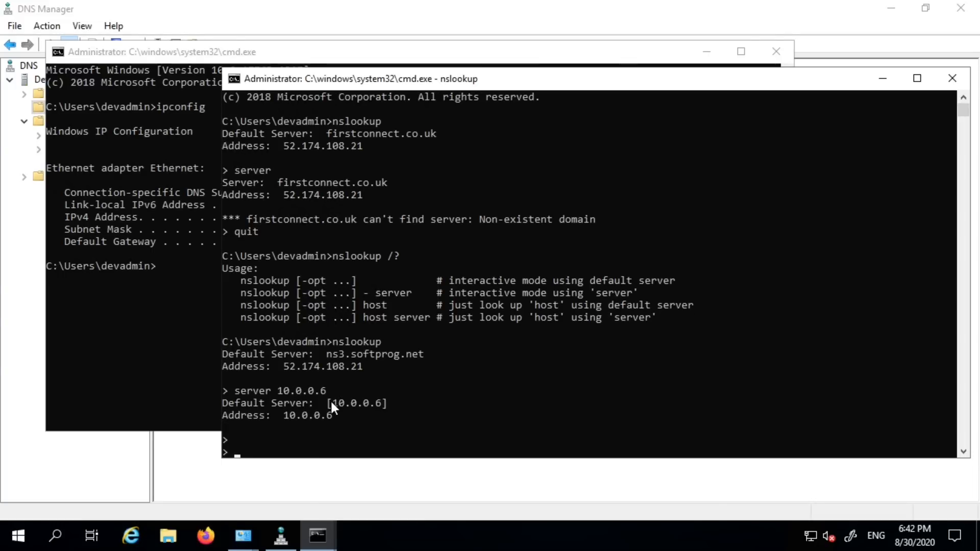
key("Return")
key("Return")
key("Return")
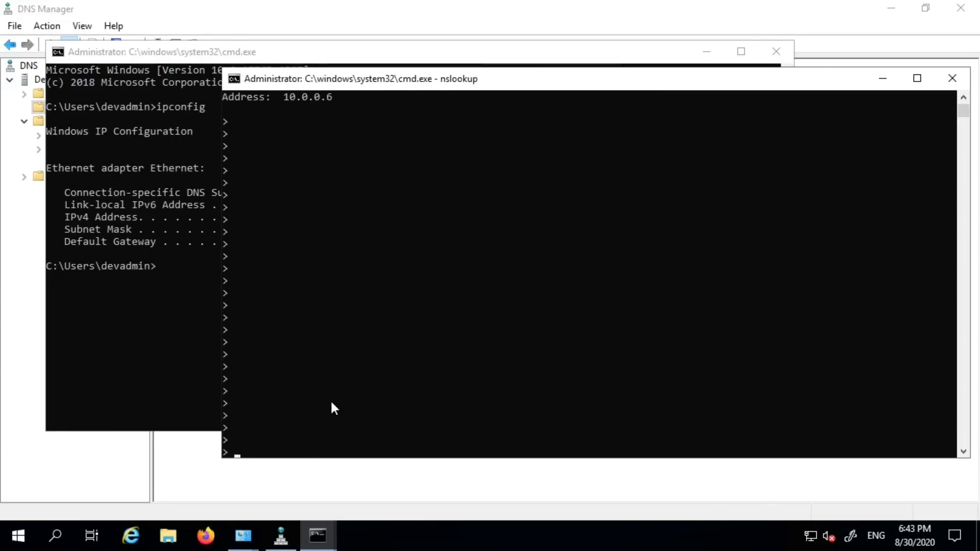
left_click_drag(317, 82, 404, 79)
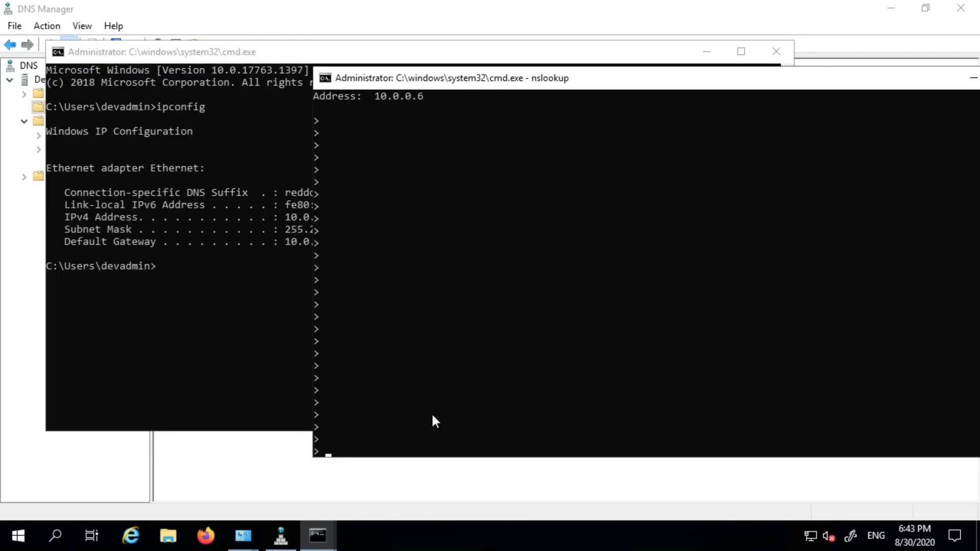
Query news.bbc.co.uk in nslookup and move the console window to show its full output
type("news.bbc.co.uk")
key("Return")
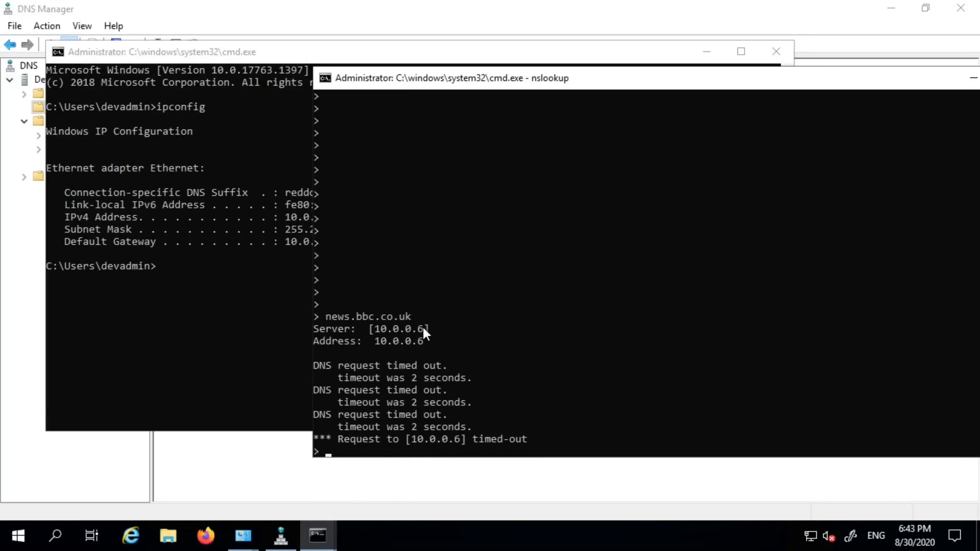
left_click_drag(379, 81, 316, 60)
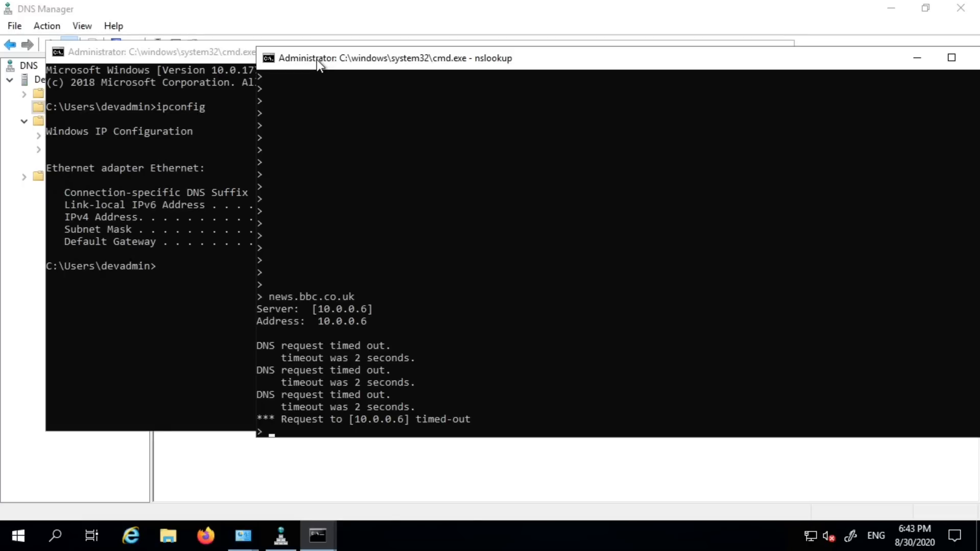
type("devweb.com")
key("BackSpace")
key("BackSpace")
key("BackSpace")
key("BackSpace")
key("BackSpace")
key("BackSpace")
key("BackSpace")
key("BackSpace")
key("BackSpace")
key("BackSpace")
type("www.devweb.com")
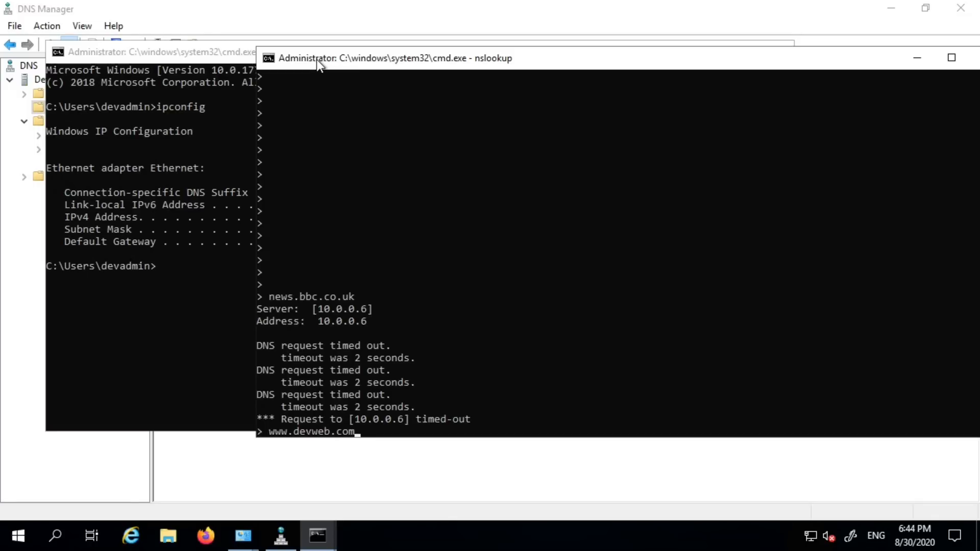
key("Return")
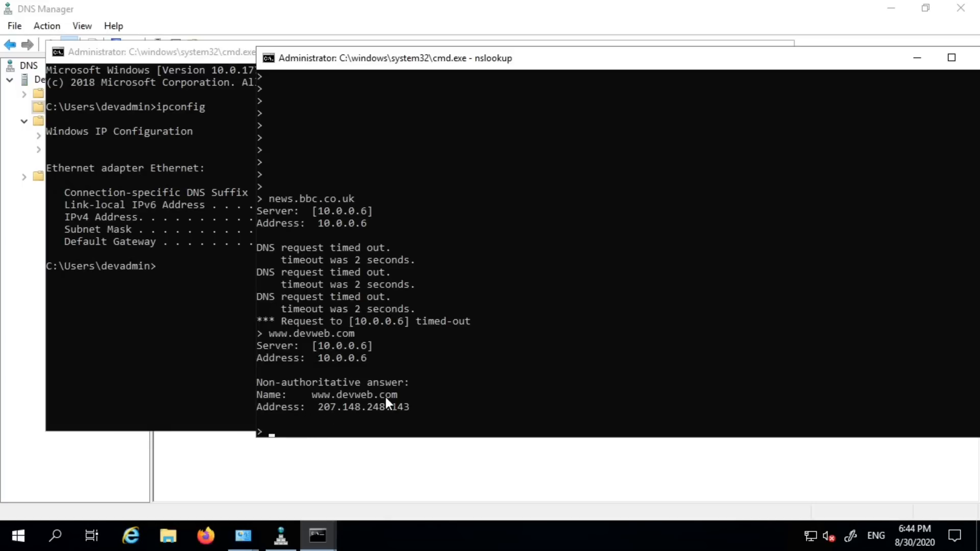
key("Return")
key("Return")
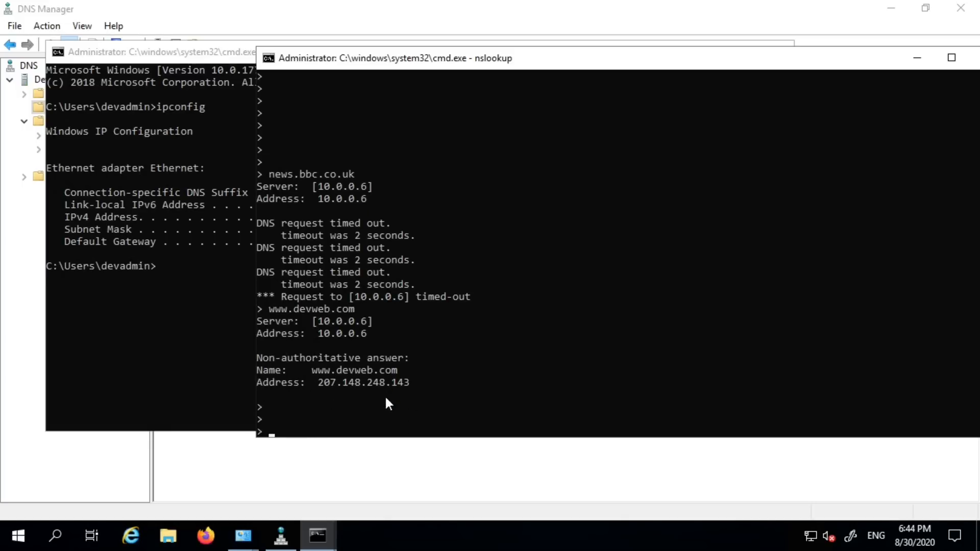
left_click_drag(322, 386, 388, 381)
left_click(424, 383)
right_click(502, 357)
key("Return")
key("Return")
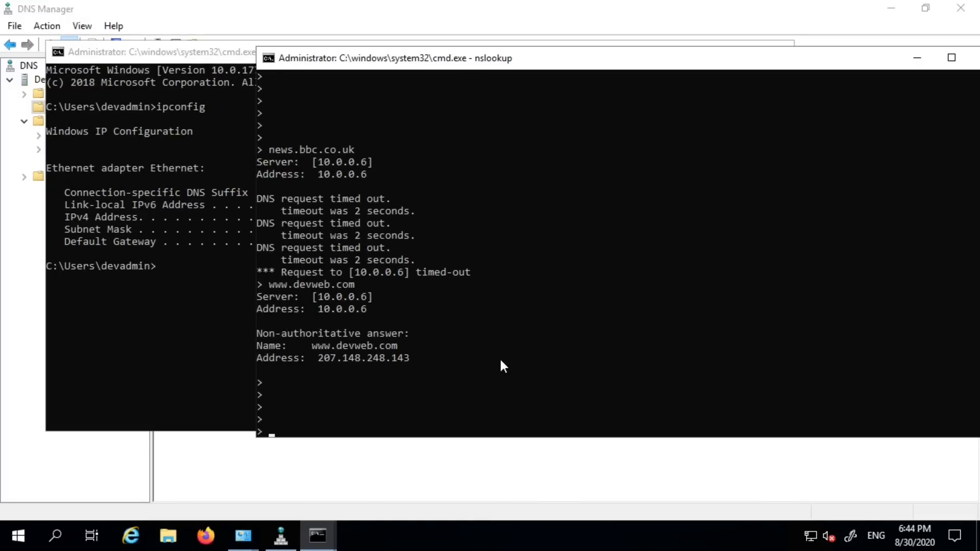
Query devweb.local in nslookup and mark the queried name in the output
type("devweb.local")
key("Return")
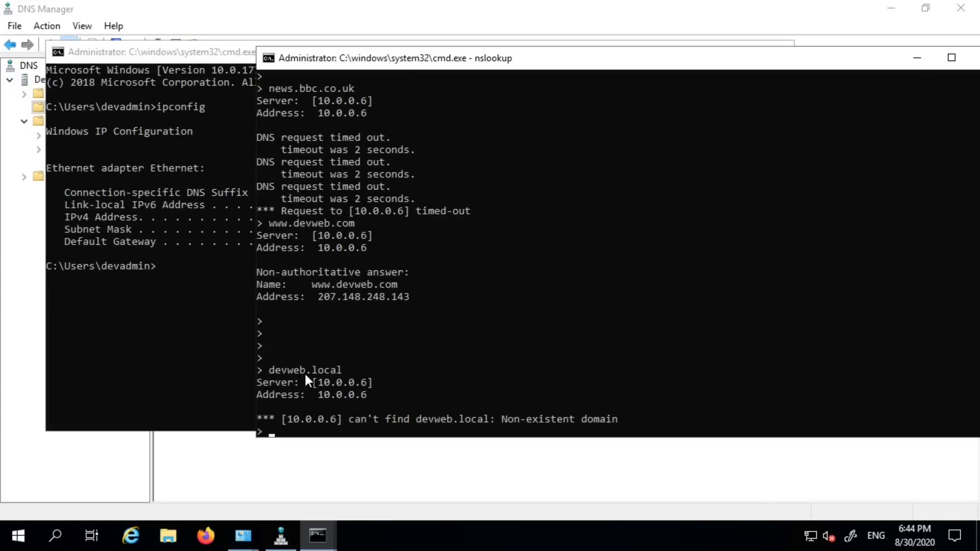
left_click_drag(271, 369, 342, 369)
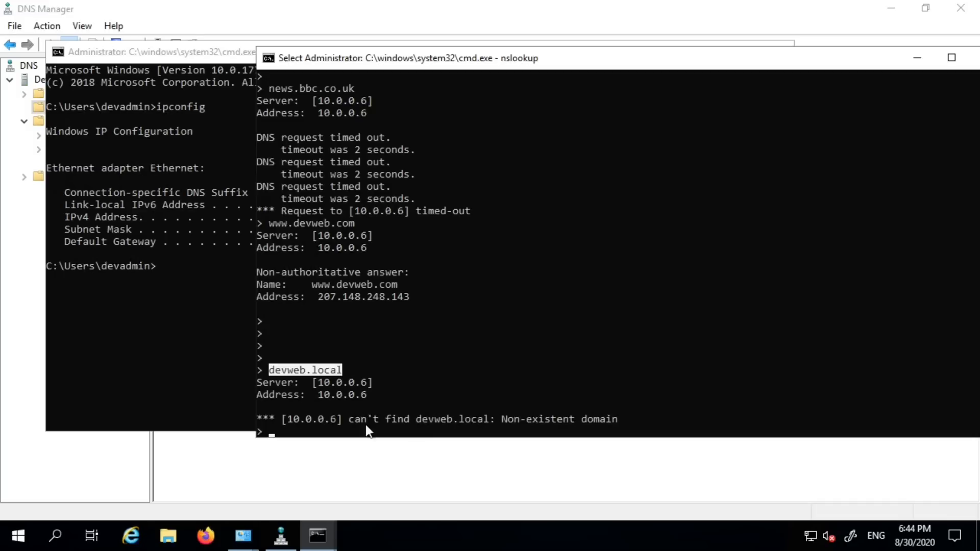
left_click_drag(344, 428, 363, 417)
left_click(396, 421)
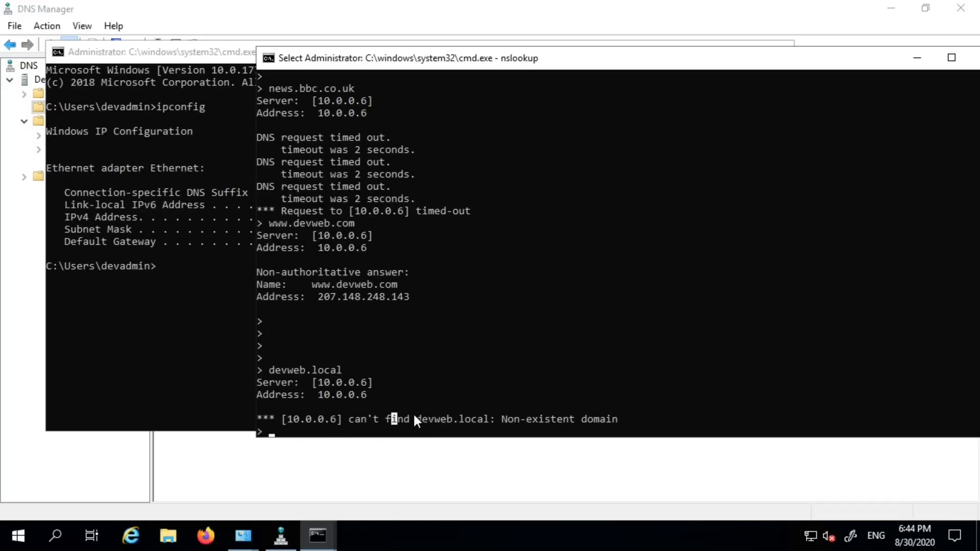
In DNS Manager, start the New Zone Wizard for Forward Lookup Zones and proceed to the zone type choice
left_click(20, 280)
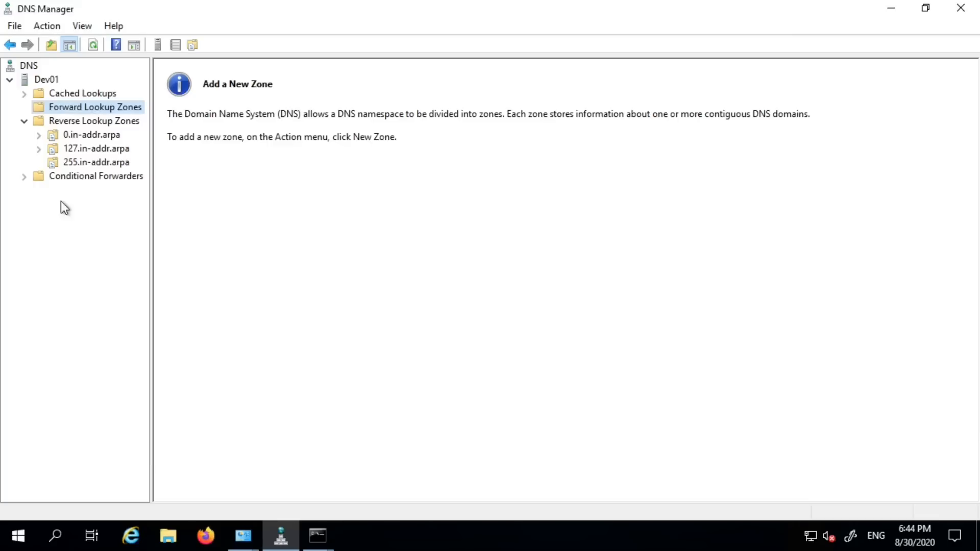
right_click(99, 106)
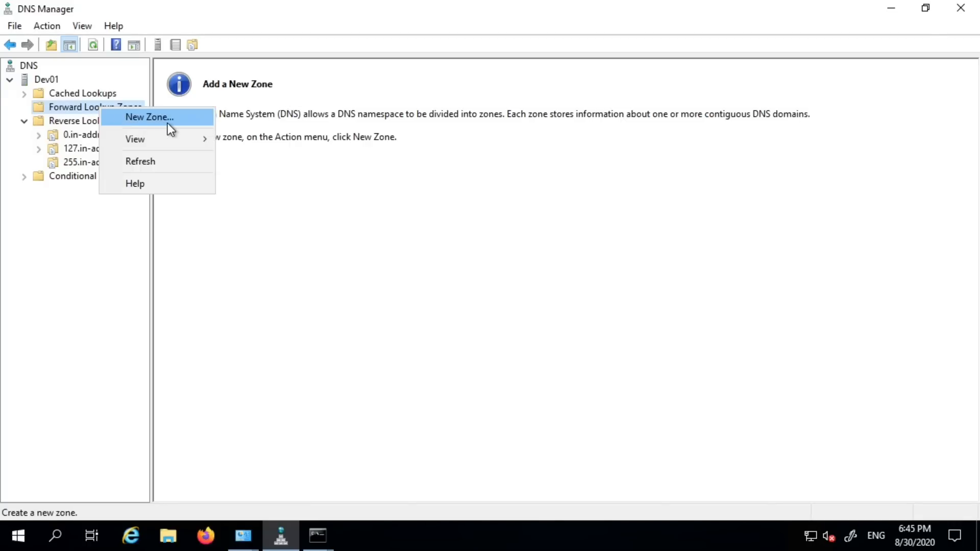
left_click(87, 111)
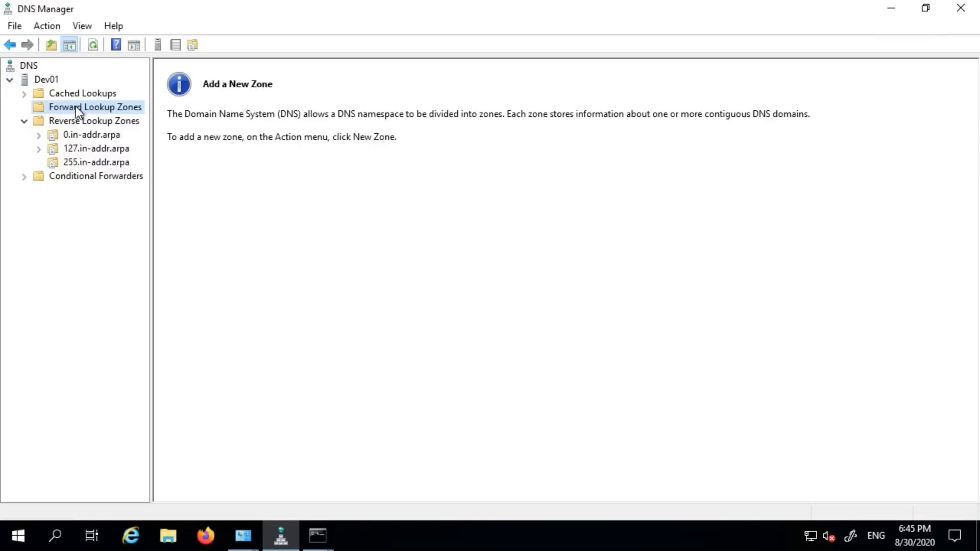
right_click(75, 106)
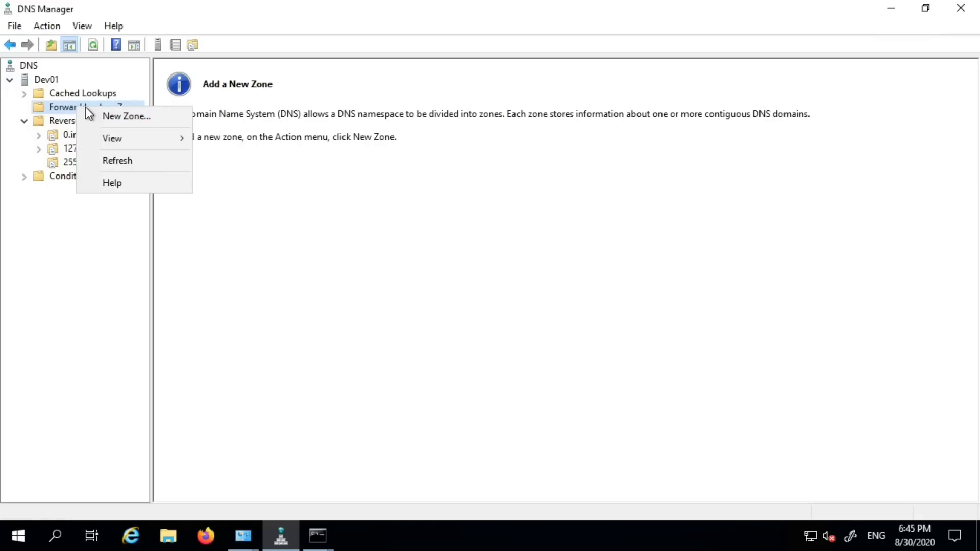
left_click(135, 117)
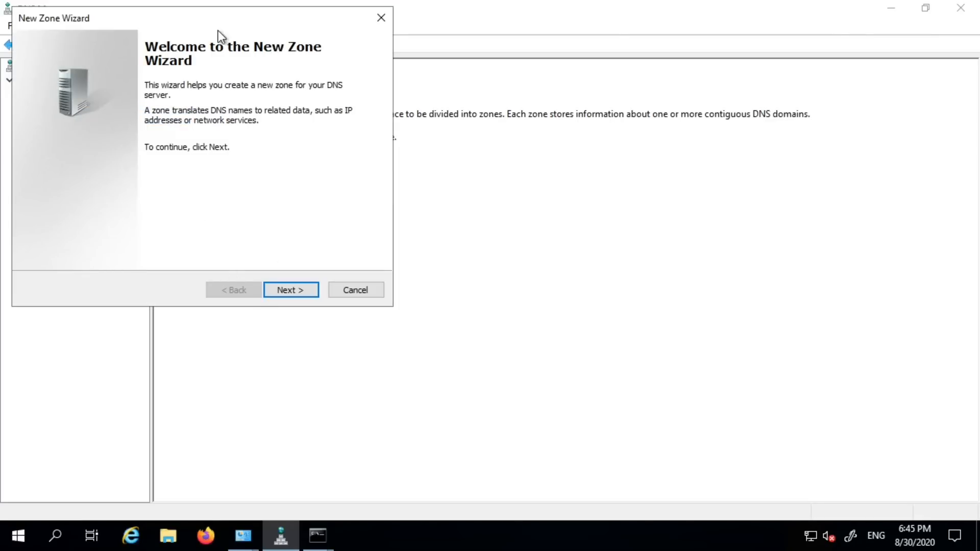
left_click_drag(188, 27, 301, 94)
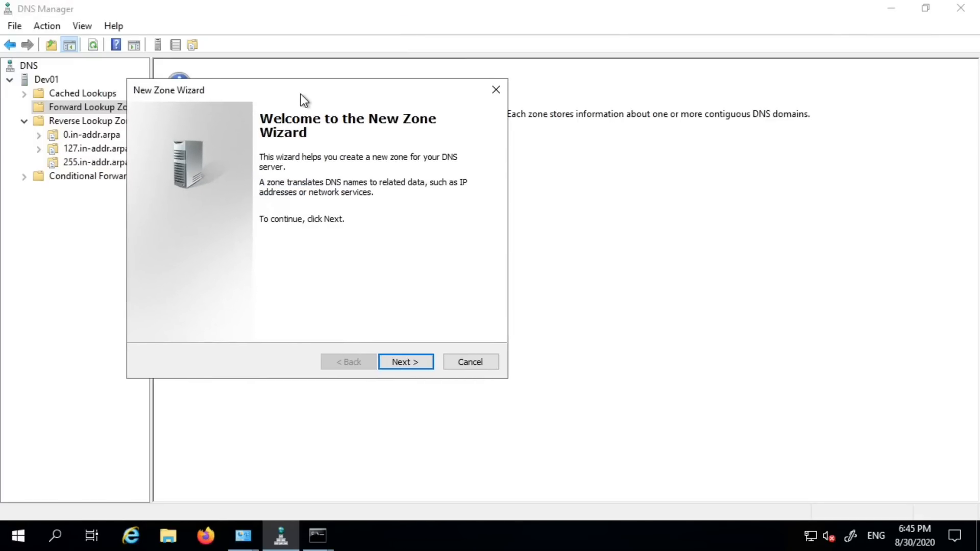
left_click(411, 365)
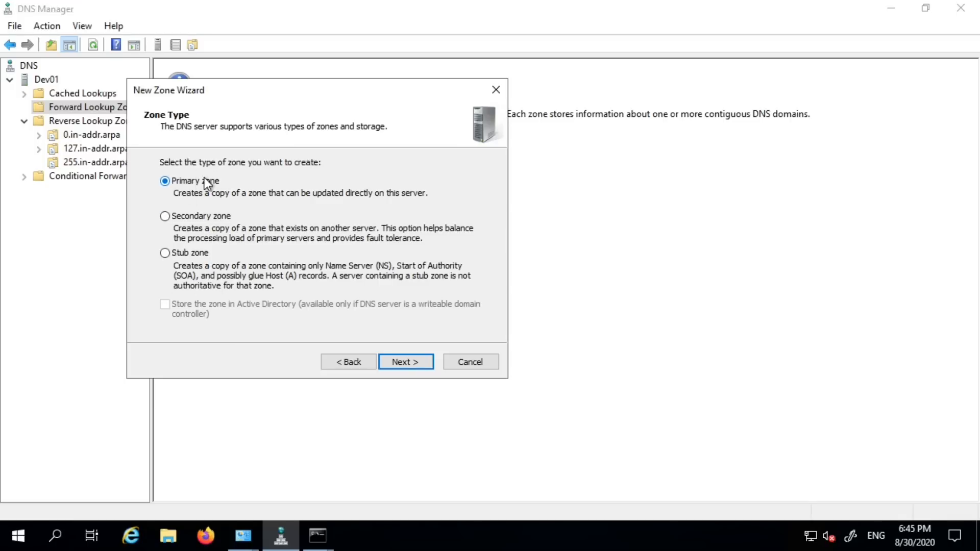
Choose Primary zone as the new zone's type and continue to the zone name
left_click(253, 216)
left_click(194, 182)
left_click(179, 218)
left_click(188, 183)
left_click(404, 362)
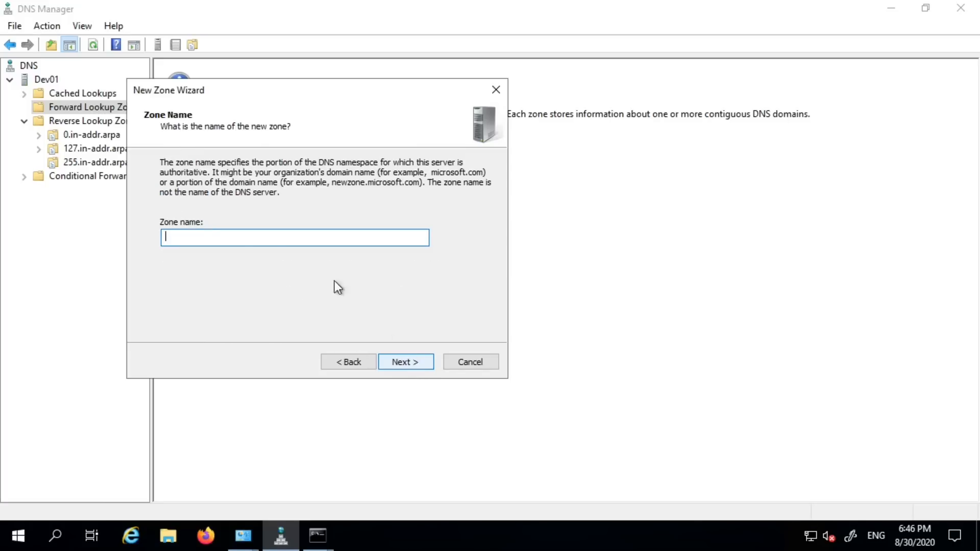
Close the ipconfig Command Prompt and try to copy devweb.local from the nslookup output
type("7.148.248.")
key("ctrl+a")
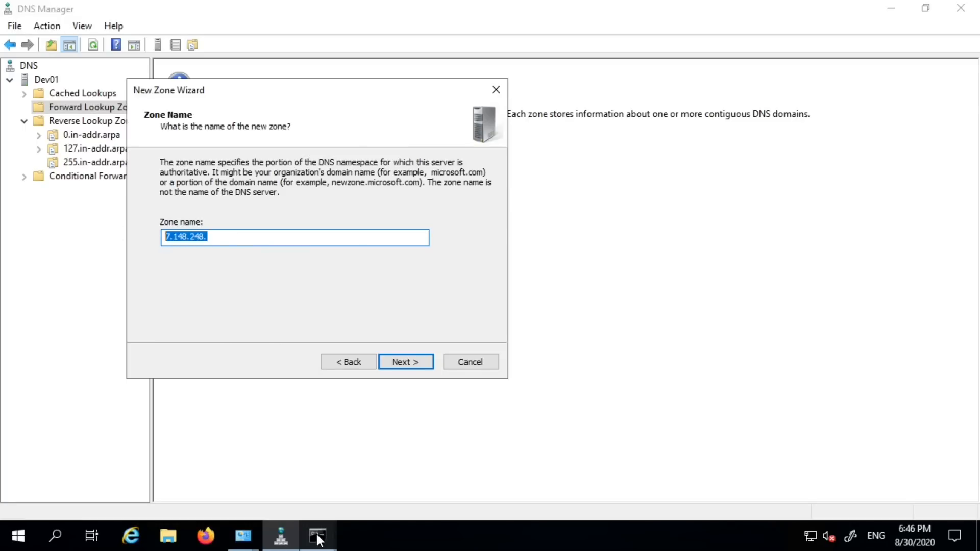
mouse_move(318, 536)
left_click(359, 477)
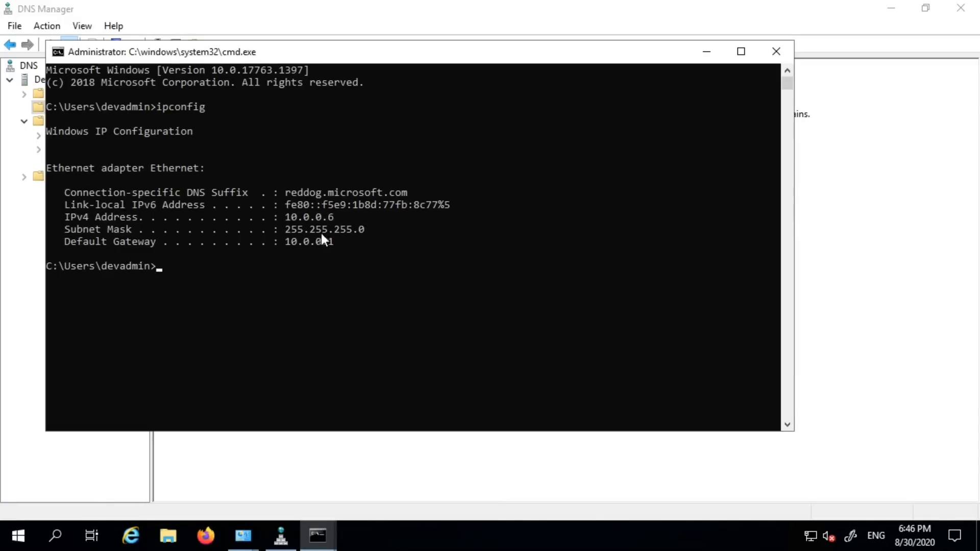
left_click(775, 51)
left_click(317, 536)
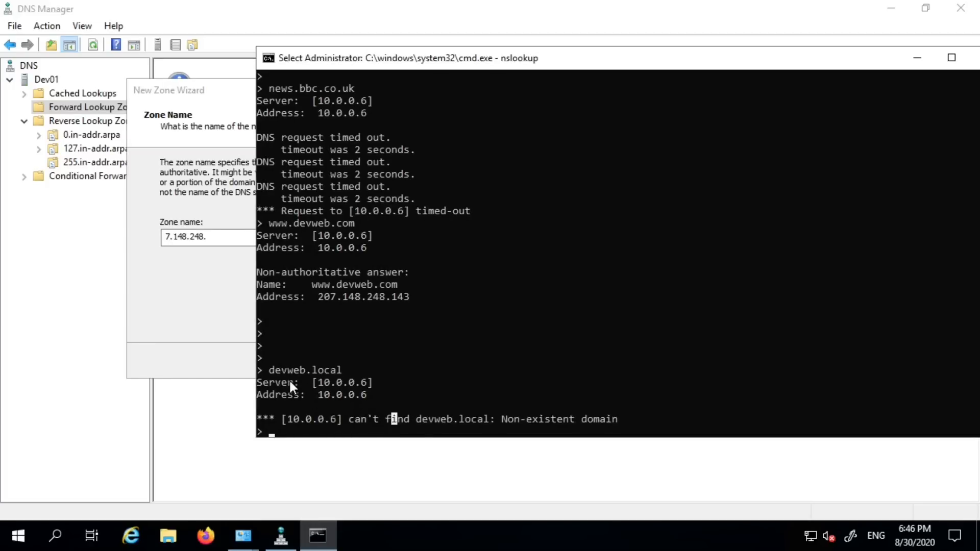
left_click_drag(276, 373, 294, 372)
right_click(389, 364)
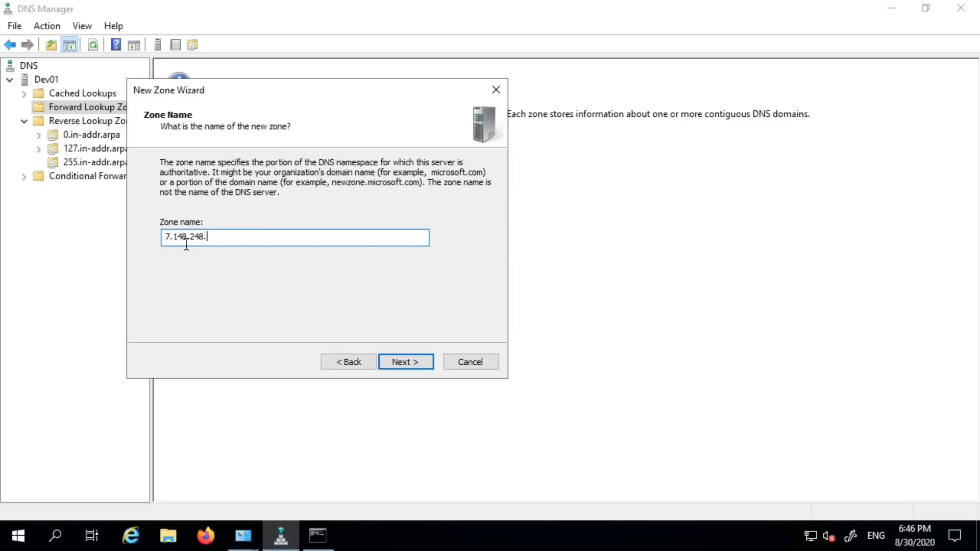
Replace the pasted text in the New Zone Wizard with the zone name devweb.local
left_click(194, 249)
left_click(234, 238)
double_click(199, 240)
left_click(251, 242)
left_click_drag(251, 242, 151, 230)
left_click(249, 229)
left_click_drag(240, 234, 149, 229)
left_click(237, 239)
left_click_drag(235, 243, 120, 219)
type("devweb.local")
left_click_drag(197, 239, 259, 243)
left_click(265, 238)
double_click(185, 236)
left_click(239, 233)
double_click(171, 236)
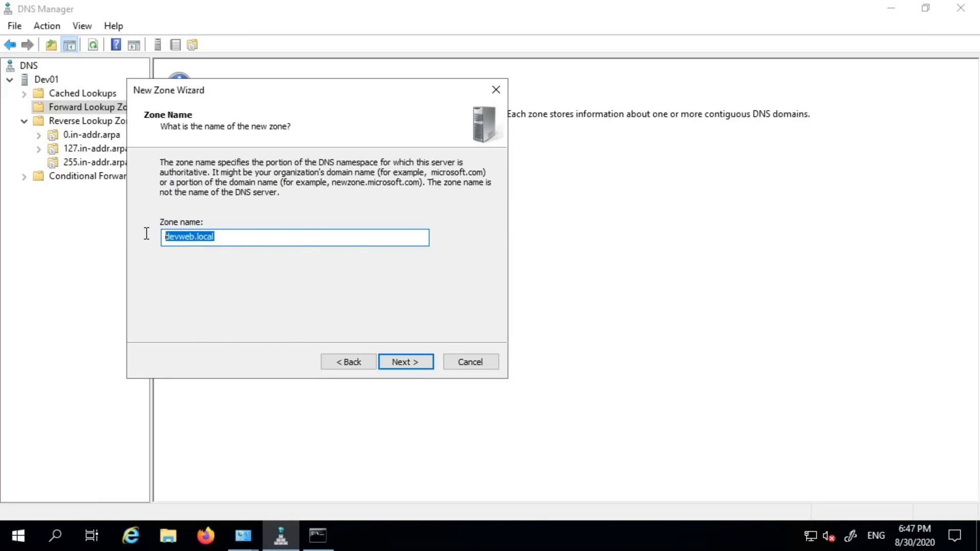
left_click(225, 232)
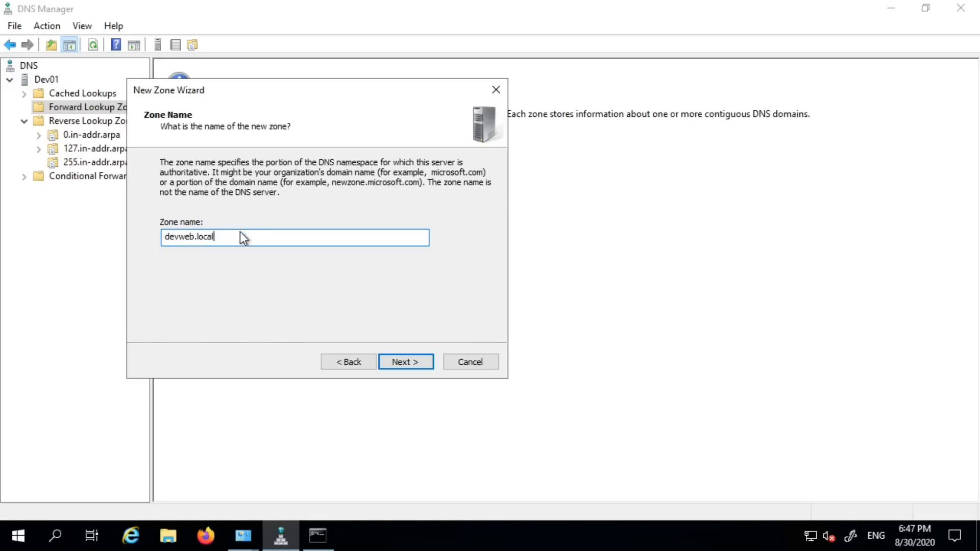
double_click(203, 236)
left_click(247, 235)
double_click(183, 238)
left_click(250, 236)
double_click(231, 236)
left_click(238, 235)
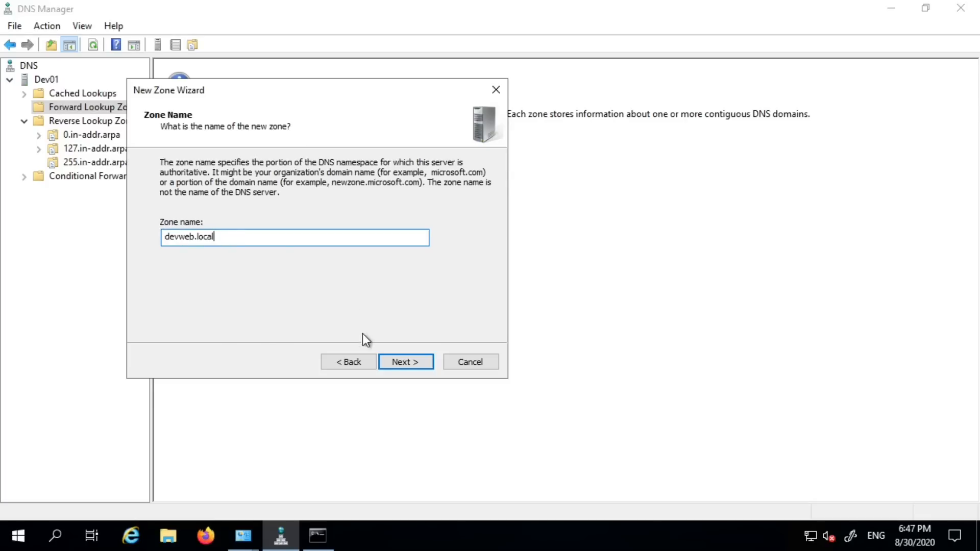
Finish creating the devweb.local zone with the new zone file devweb.local.dns and dynamic updates not allowed
left_click(409, 361)
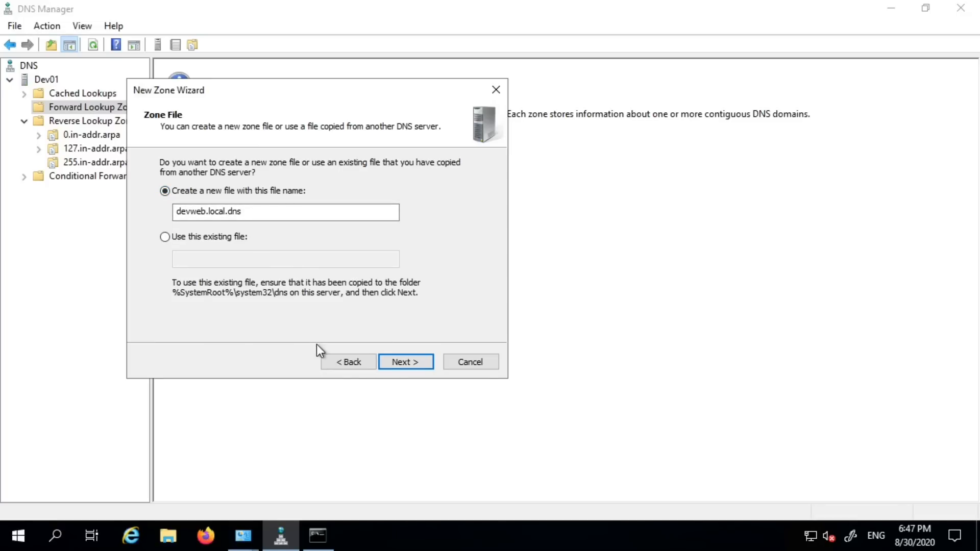
left_click(401, 362)
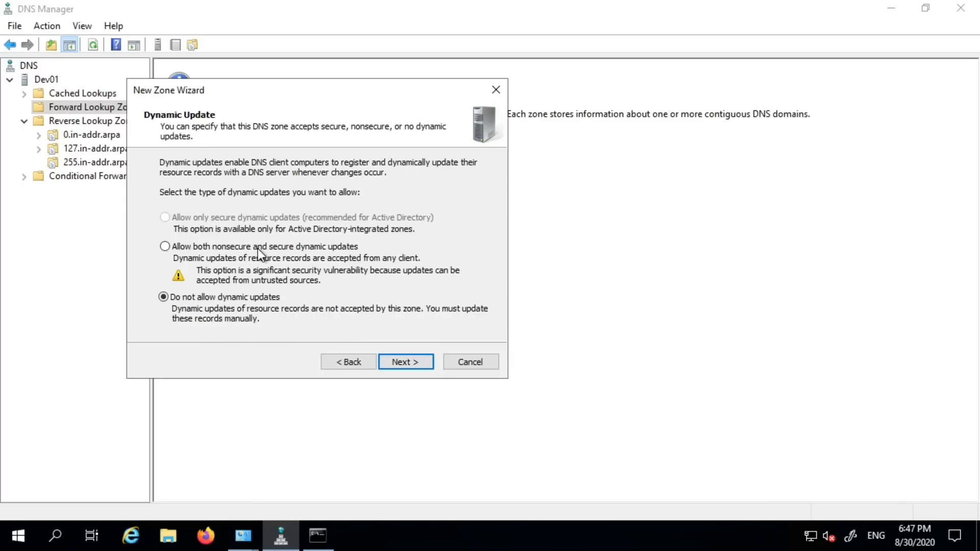
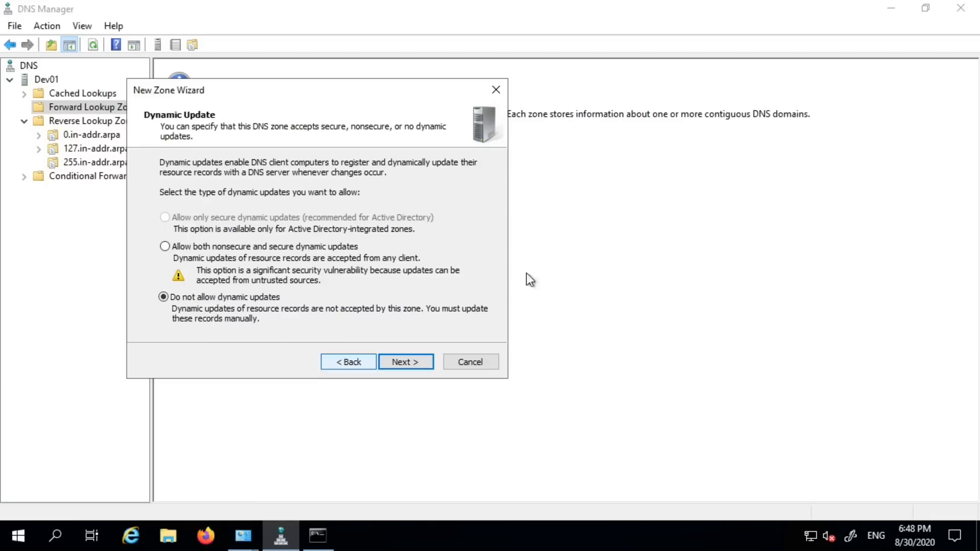
left_click(165, 247)
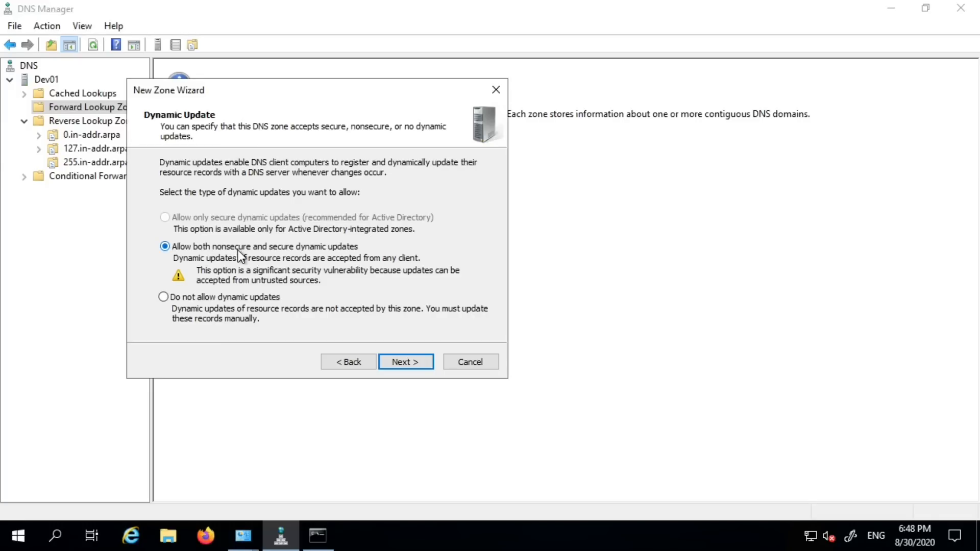
left_click(163, 298)
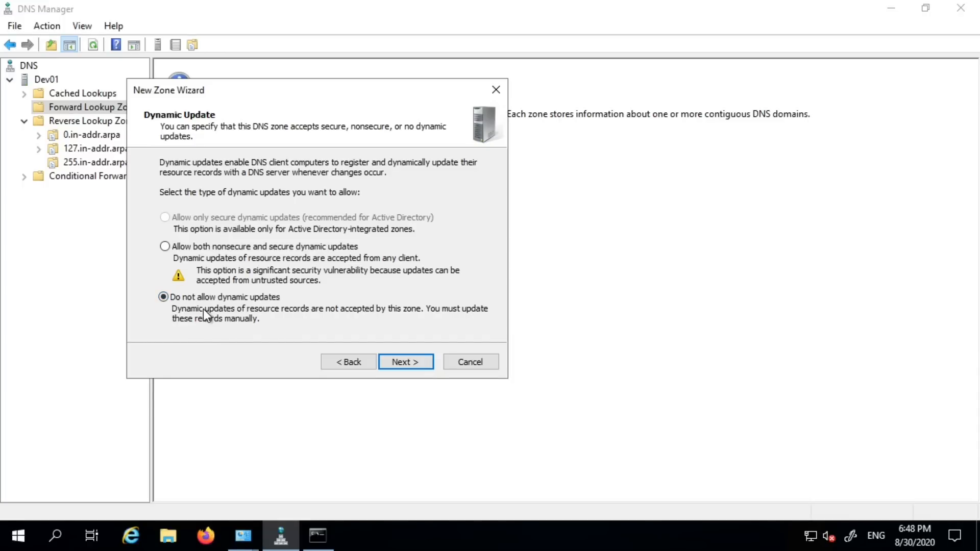
left_click(410, 363)
left_click(405, 361)
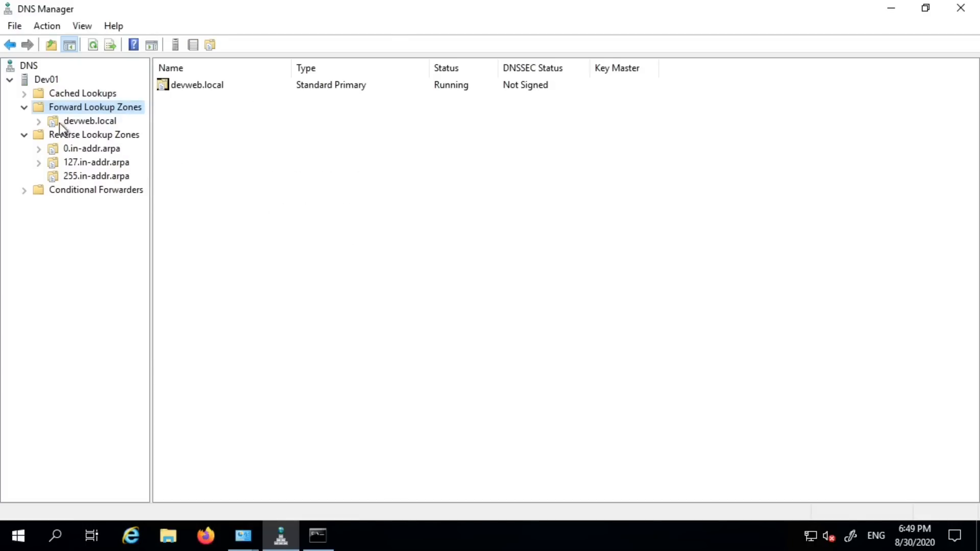
Open the devweb.local forward lookup zone and examine its default records
left_click(97, 121)
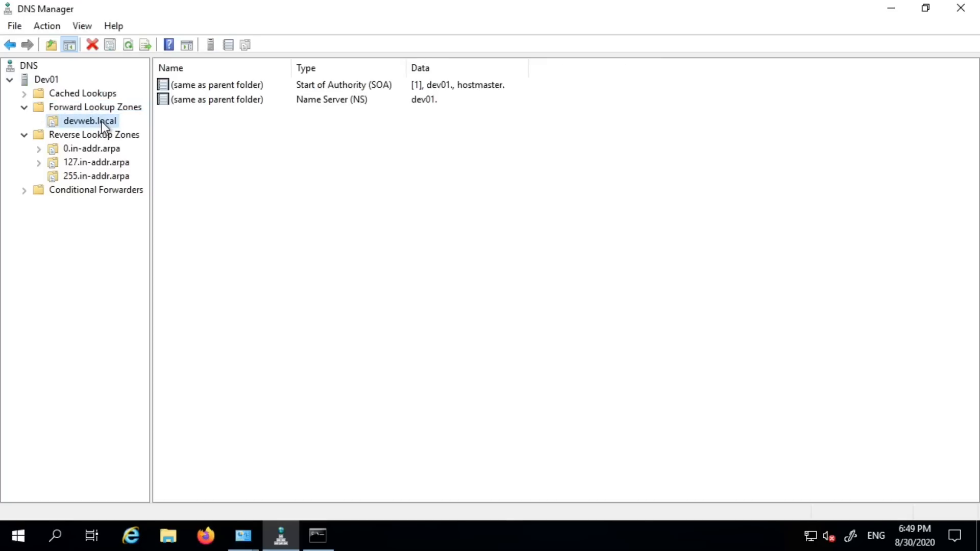
left_click(272, 174)
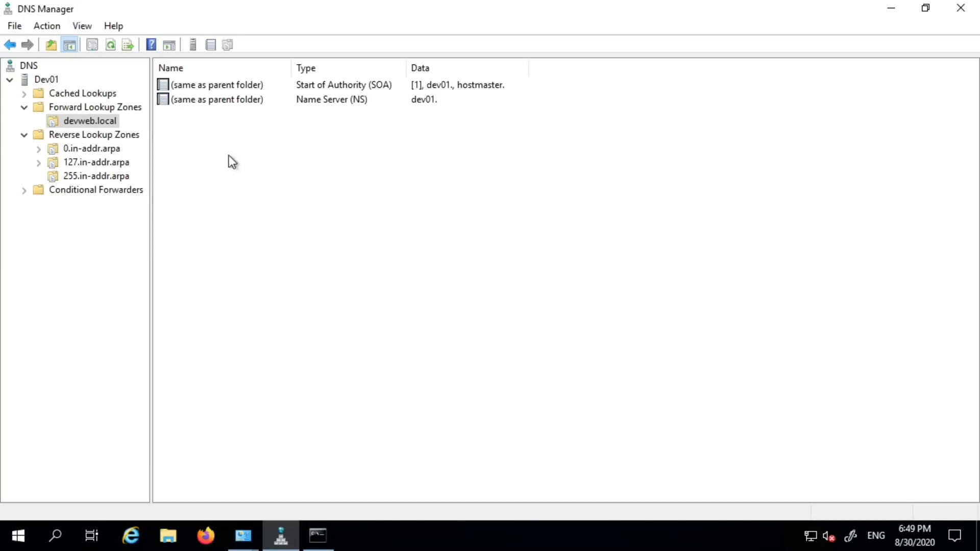
left_click(85, 118)
left_click(94, 106)
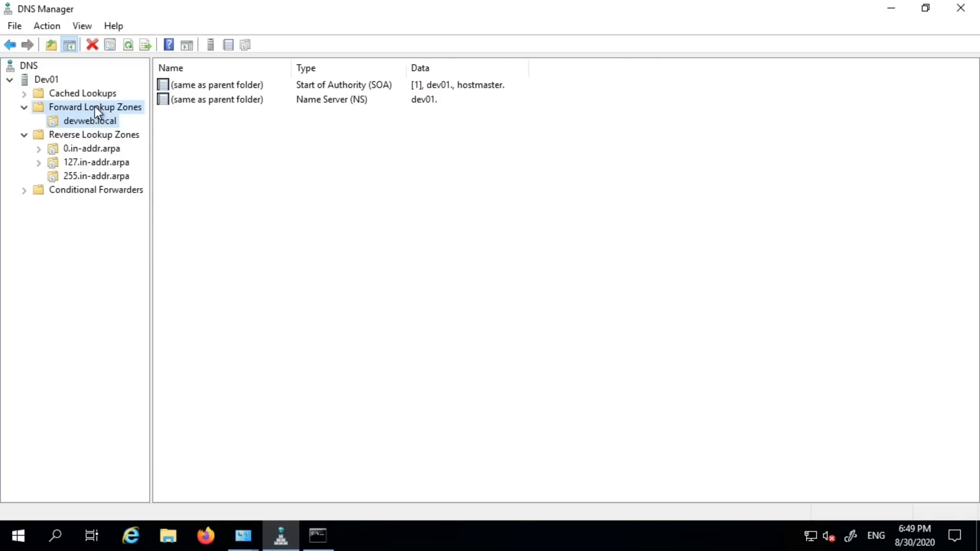
left_click(91, 123)
left_click(430, 153)
left_click_drag(230, 91, 240, 97)
left_click(300, 145)
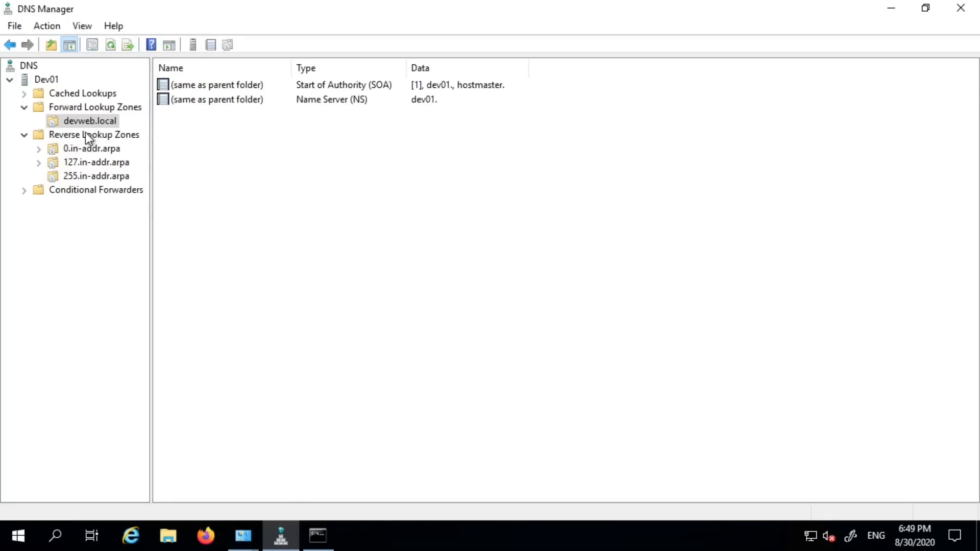
left_click(90, 122)
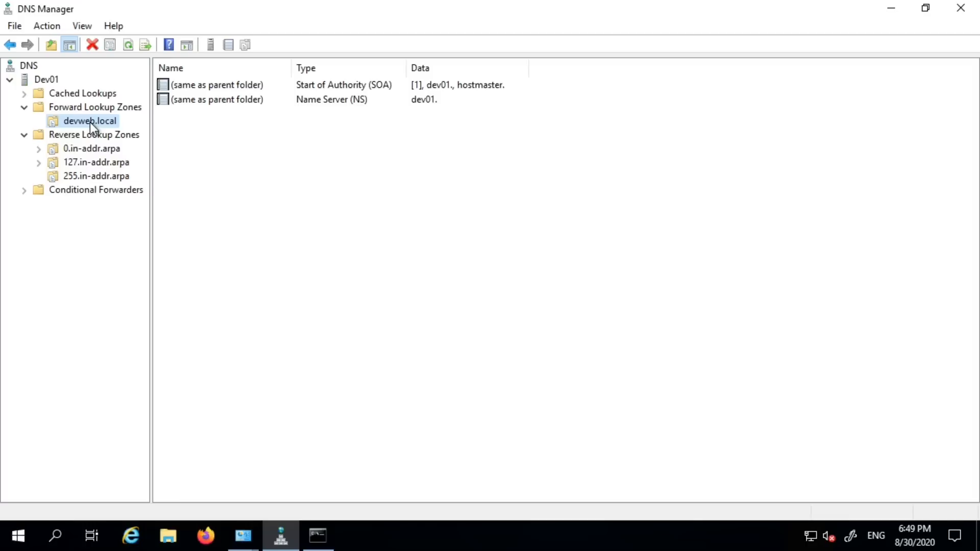
right_click(277, 146)
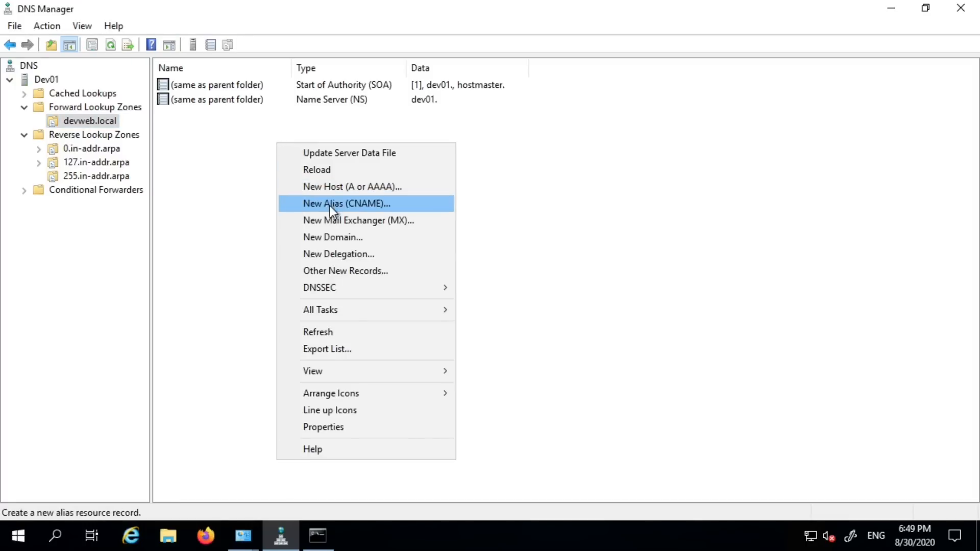
right_click(222, 139)
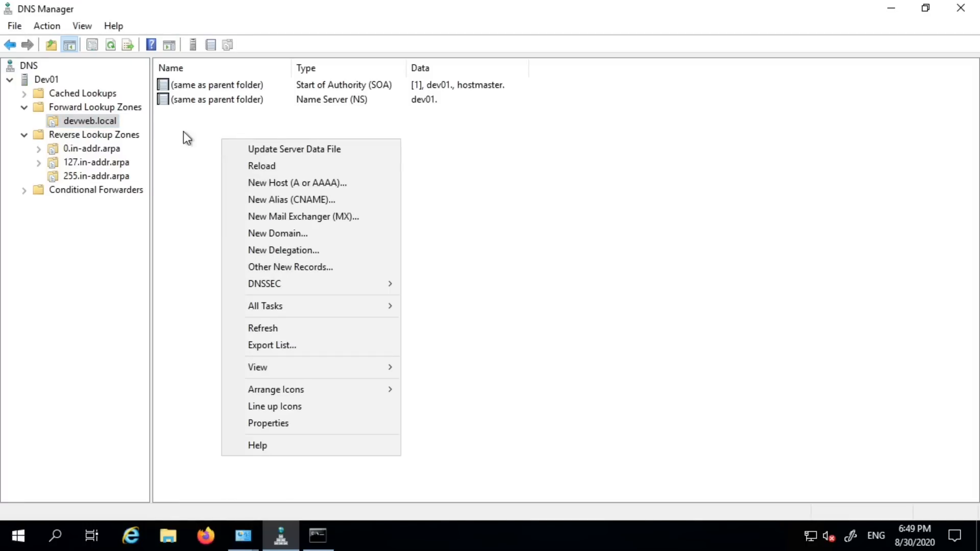
right_click(209, 139)
right_click(209, 138)
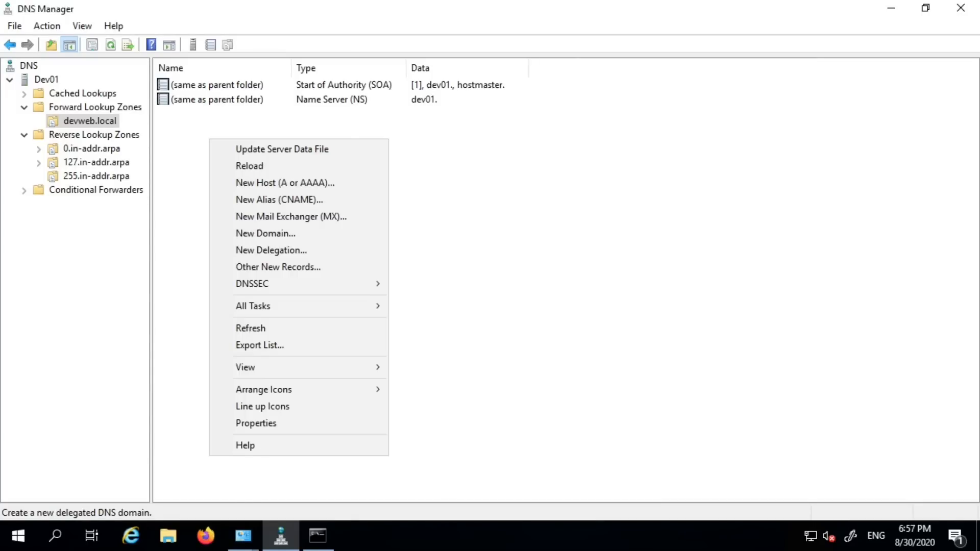
left_click(265, 201)
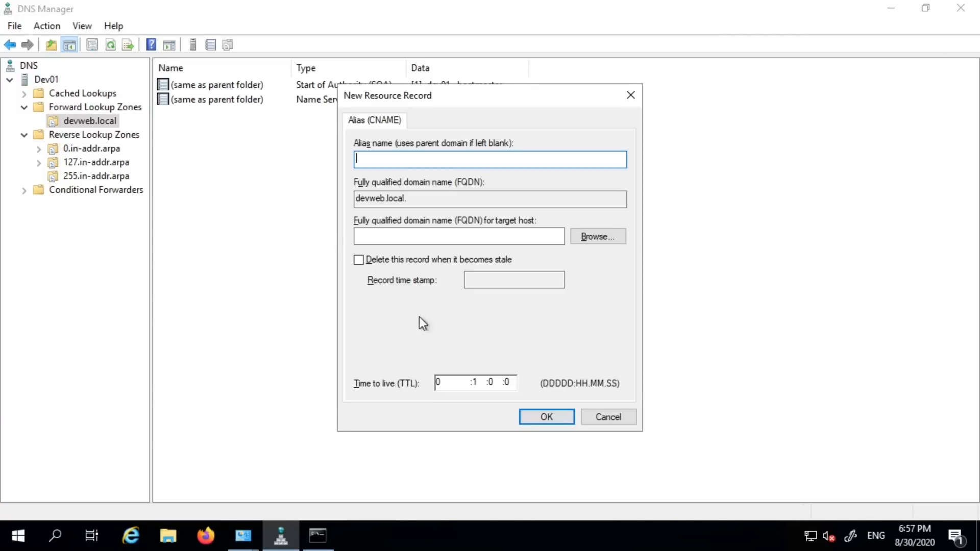
left_click(594, 421)
Start a new record in devweb.local from the other record types, choosing Alias (CNAME)
right_click(345, 198)
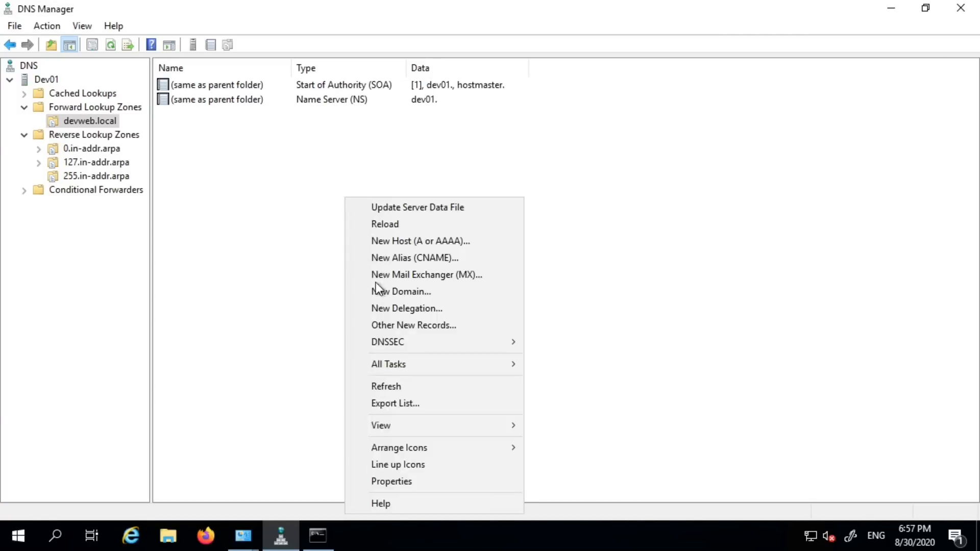
left_click(430, 329)
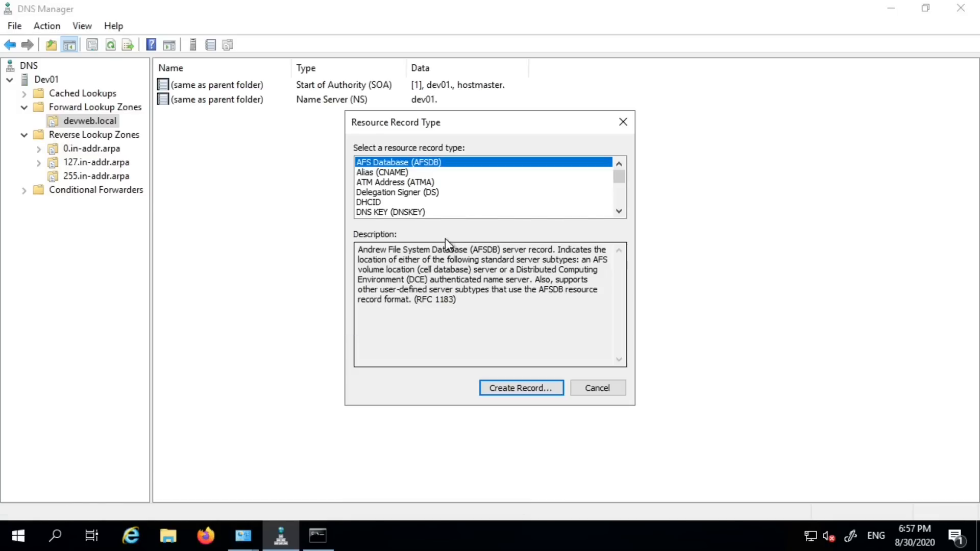
left_click_drag(623, 185, 626, 161)
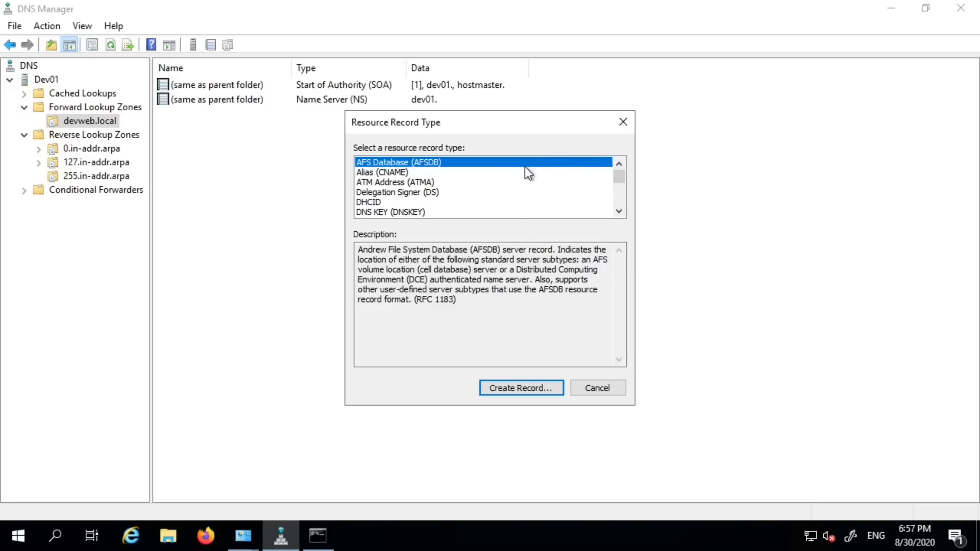
left_click(408, 172)
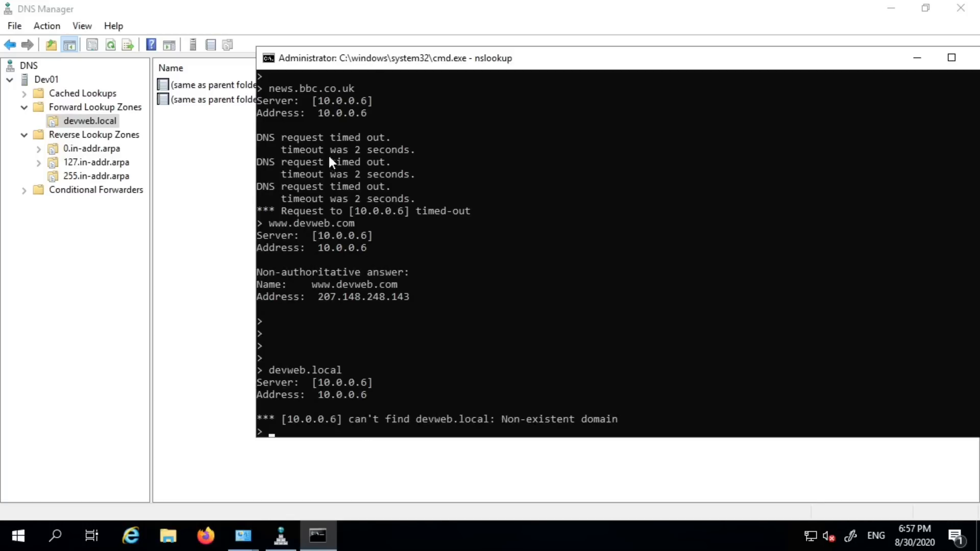
left_click_drag(371, 59, 451, 97)
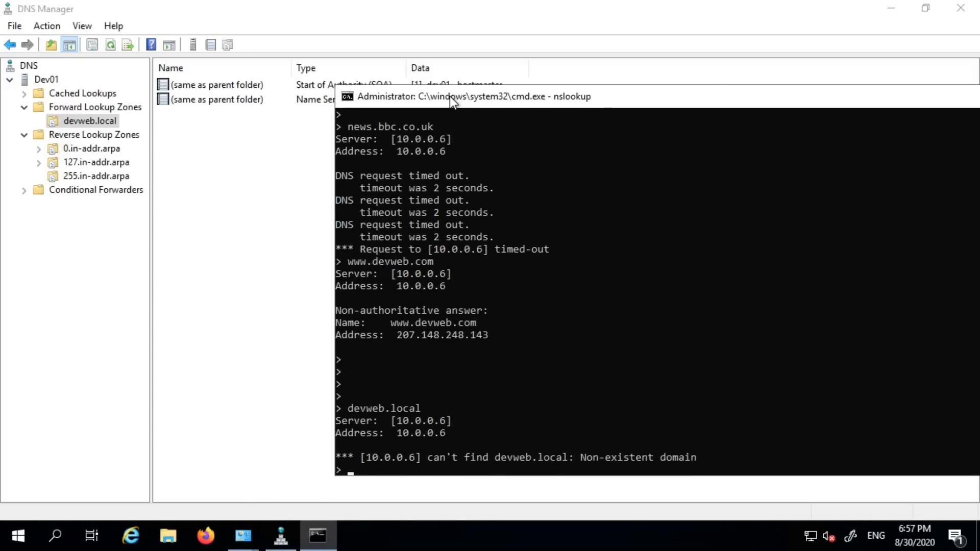
left_click_drag(420, 96, 421, 142)
left_click(97, 124)
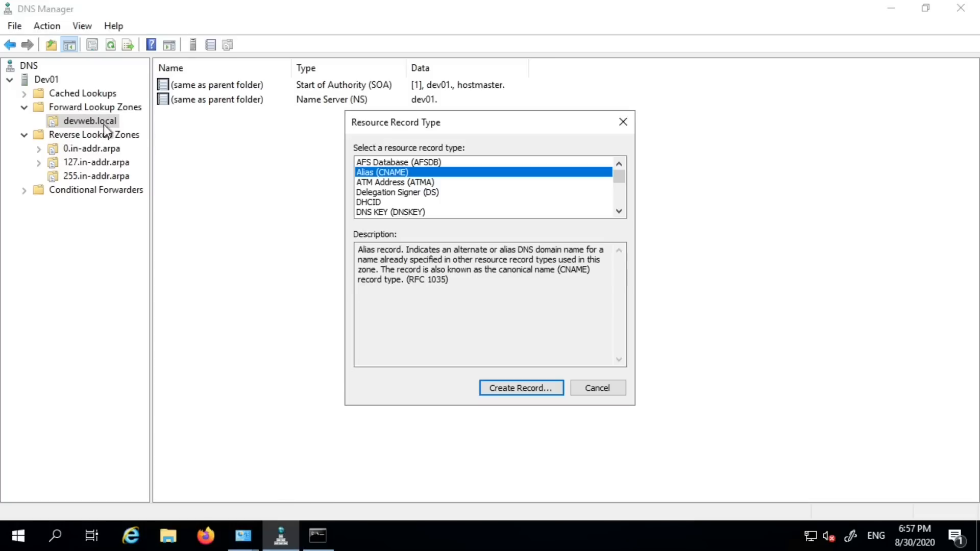
left_click(521, 391)
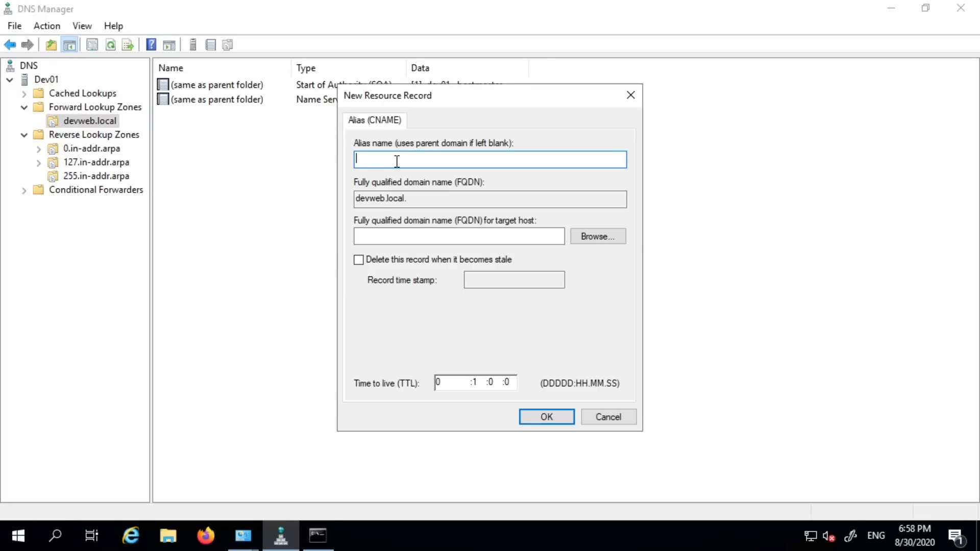
Enter microsoft as the alias name and check the resulting fully qualified domain name
type("microsoft")
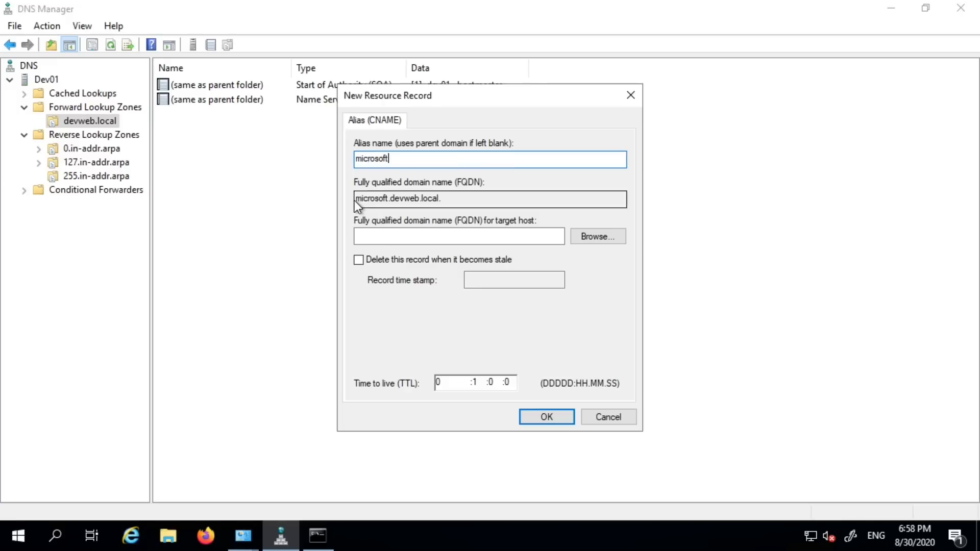
left_click_drag(386, 200, 516, 193)
left_click(416, 199)
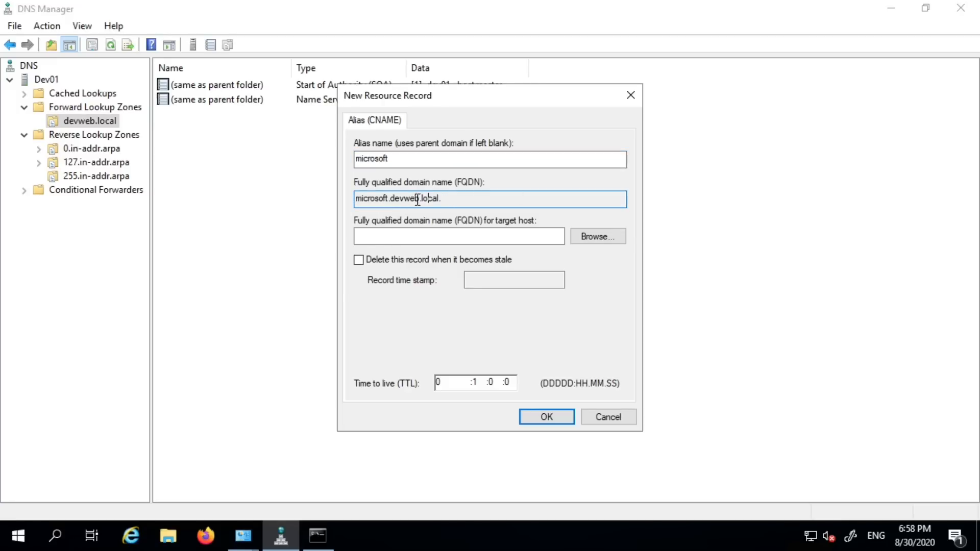
left_click_drag(391, 200, 457, 201)
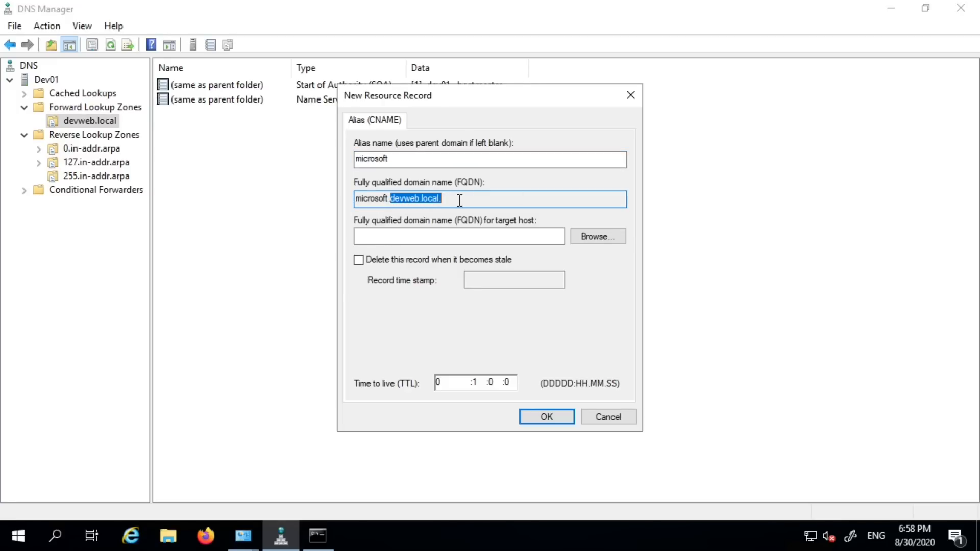
left_click_drag(357, 199, 421, 200)
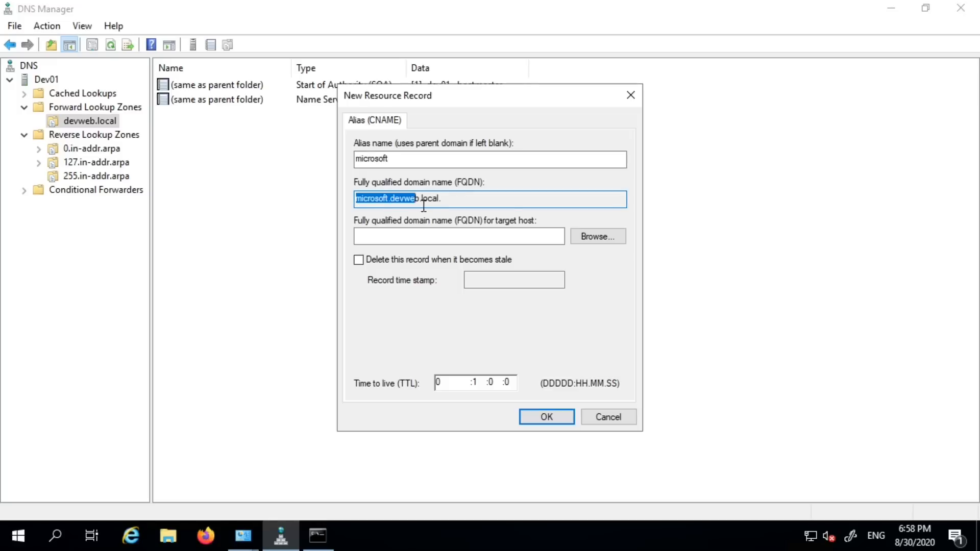
left_click(415, 159)
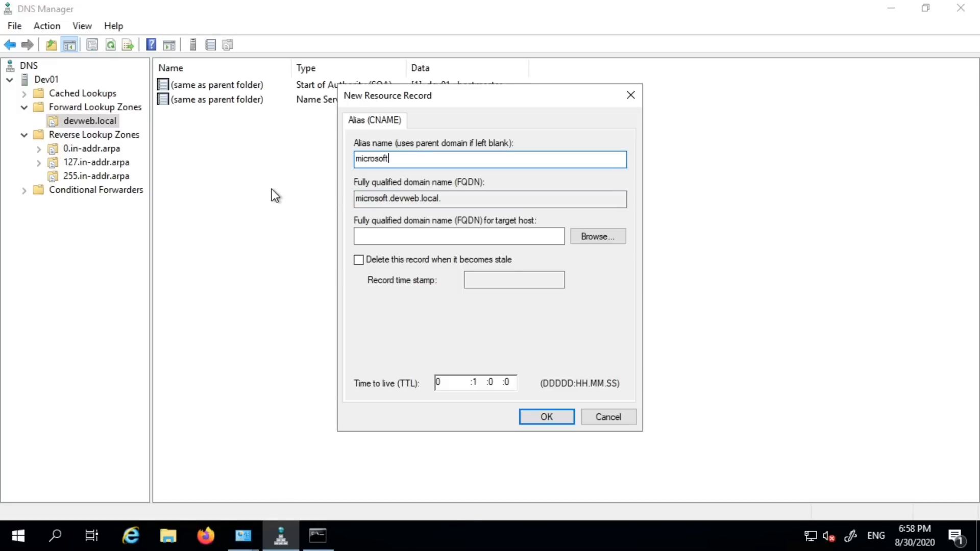
left_click_drag(403, 160, 317, 166)
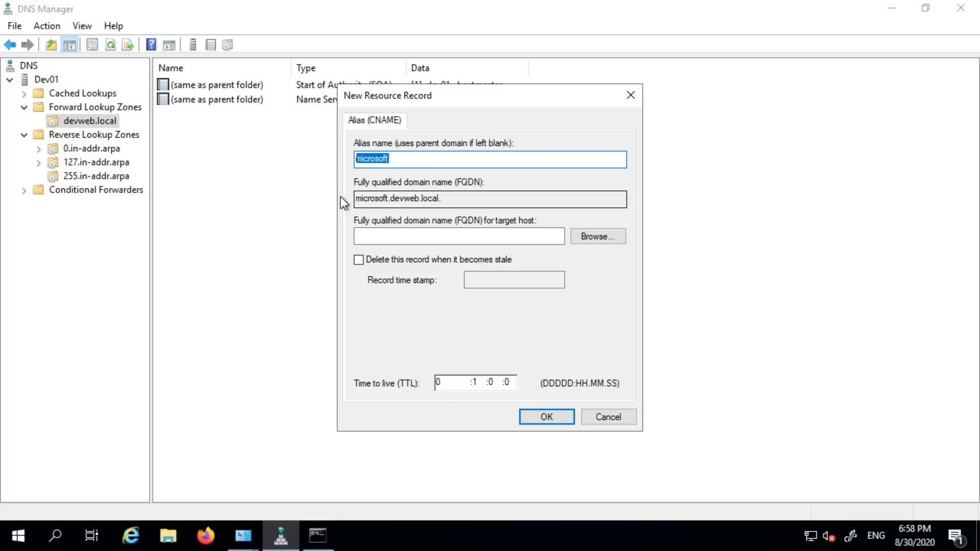
left_click(417, 160)
left_click_drag(417, 160, 316, 160)
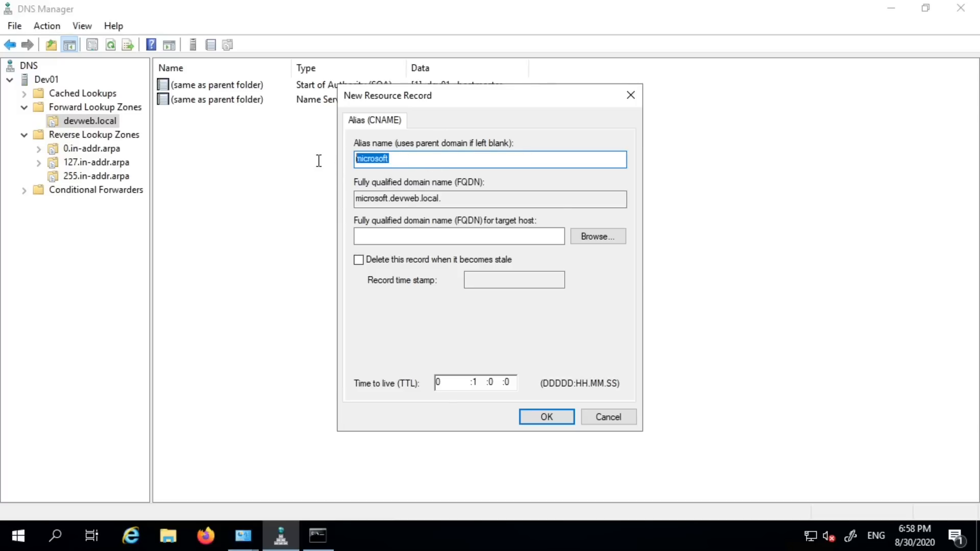
type("microsoft")
left_click(398, 233)
type("www.microsoft.com")
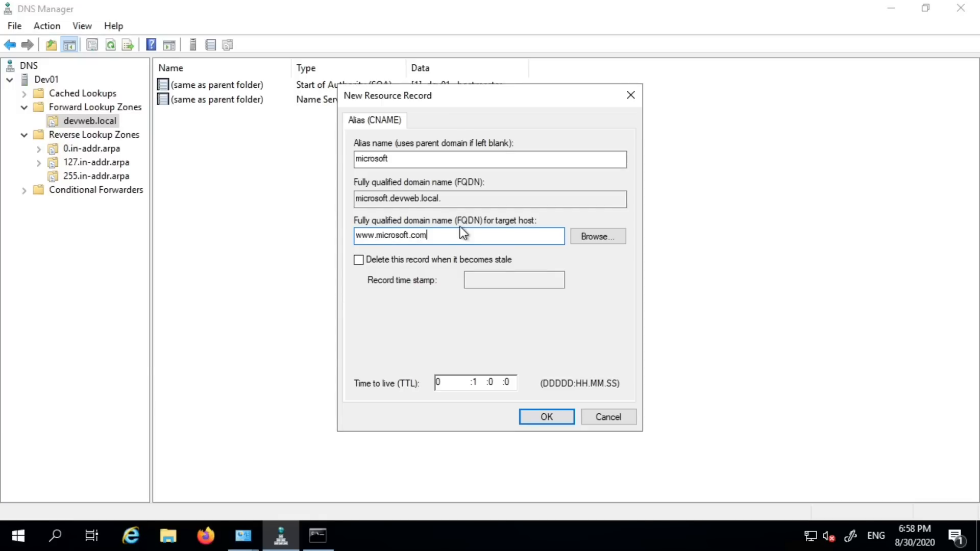
left_click_drag(436, 236, 320, 245)
left_click(472, 234)
left_click_drag(472, 235, 305, 233)
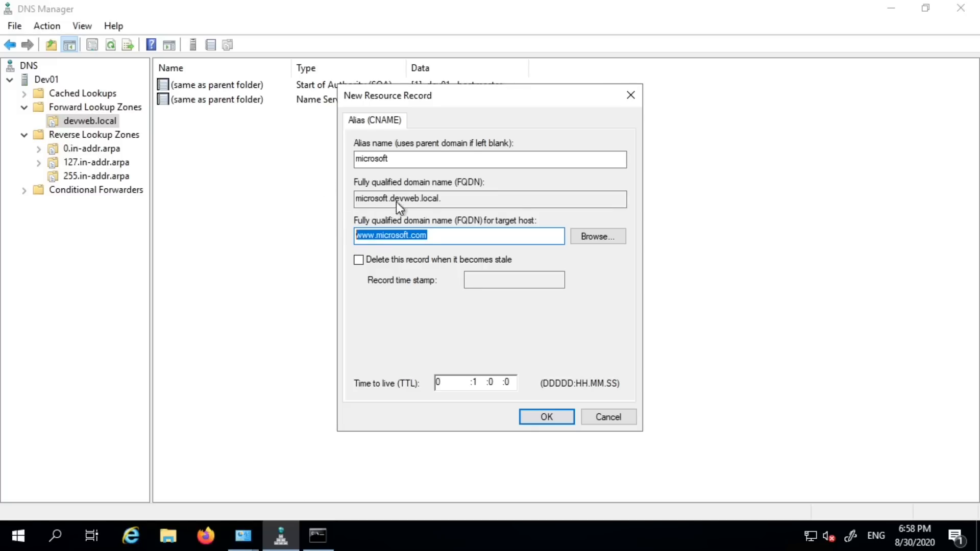
Replace the alias name with my, keeping the target host entry
double_click(408, 162)
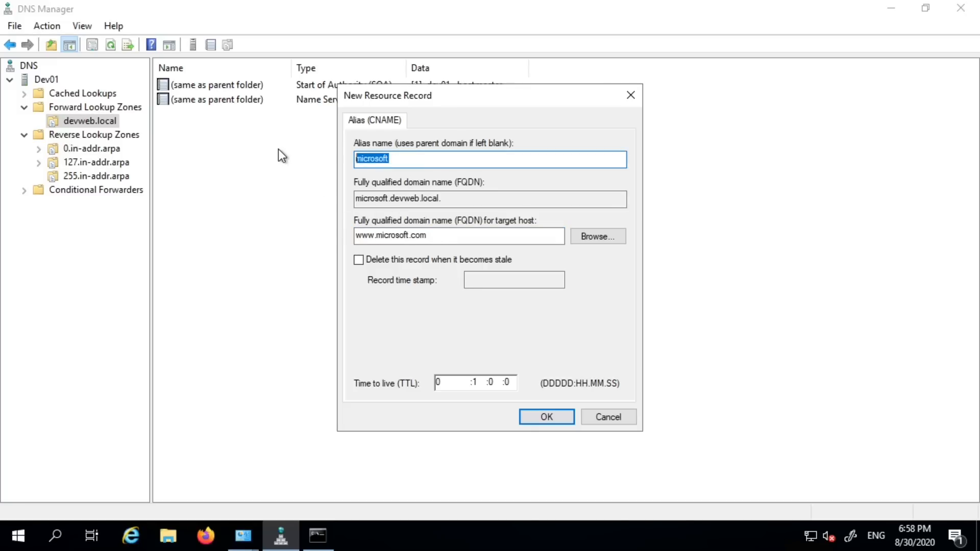
key("BackSpace")
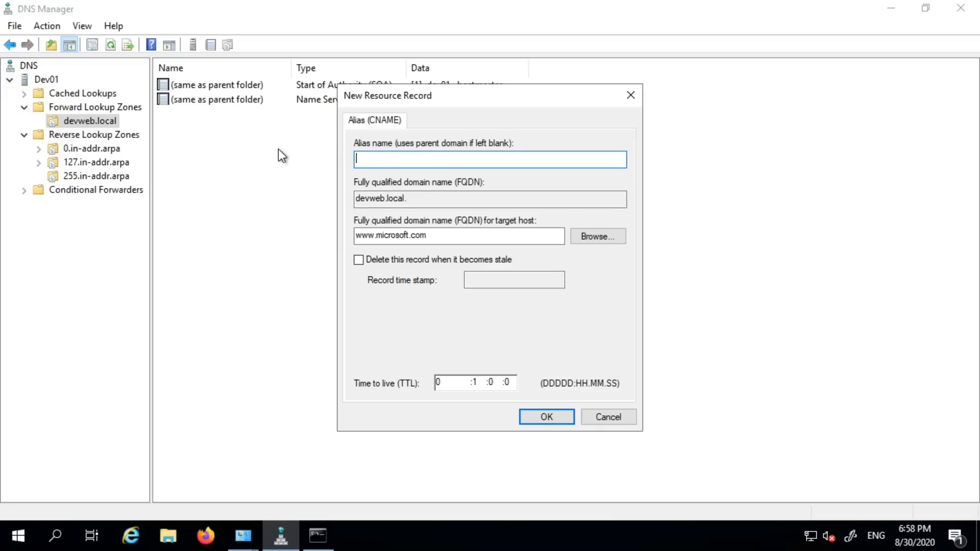
type("my")
key("Tab")
key("Tab")
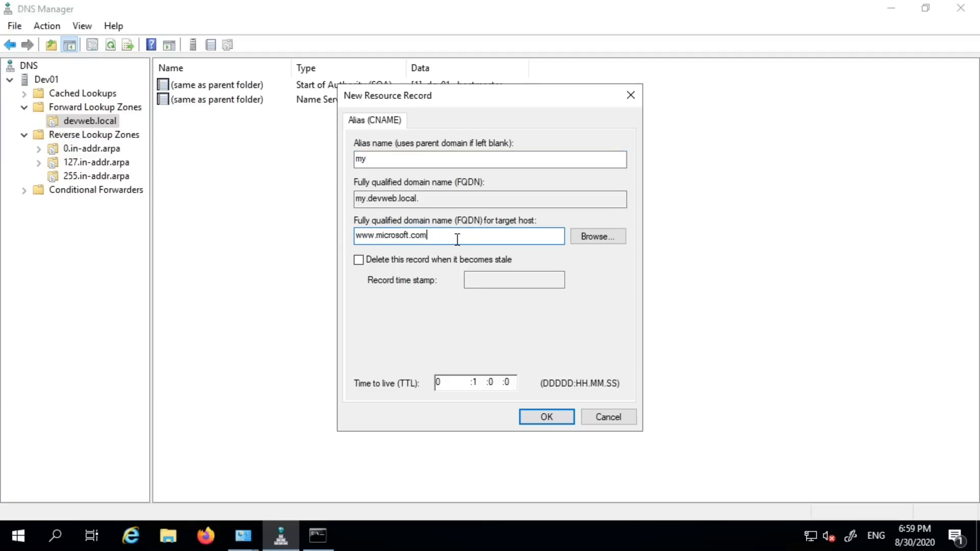
Change the alias record's target host to microsoft.com, create the record, and finish adding records to devweb.local
type("microsoft.com")
left_click(546, 417)
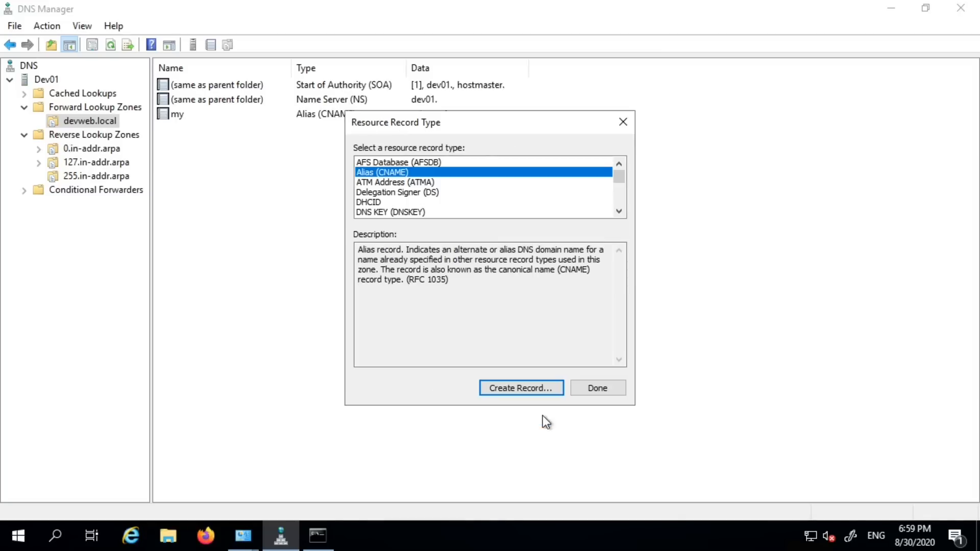
left_click(595, 389)
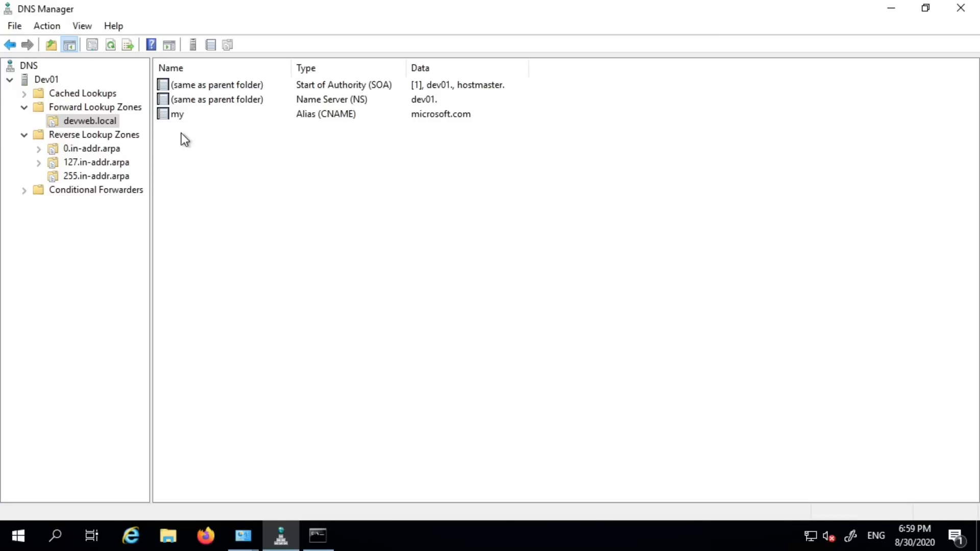
left_click(267, 121)
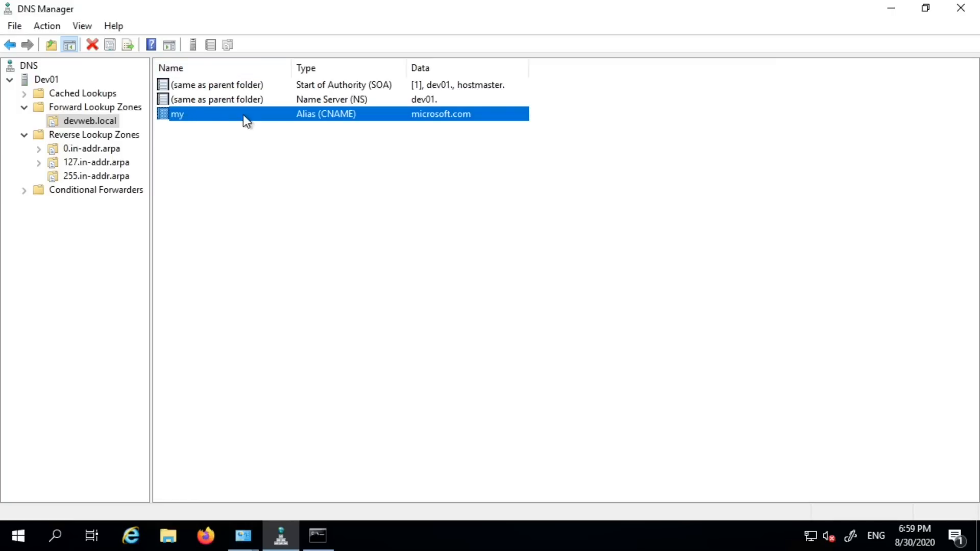
left_click(82, 120)
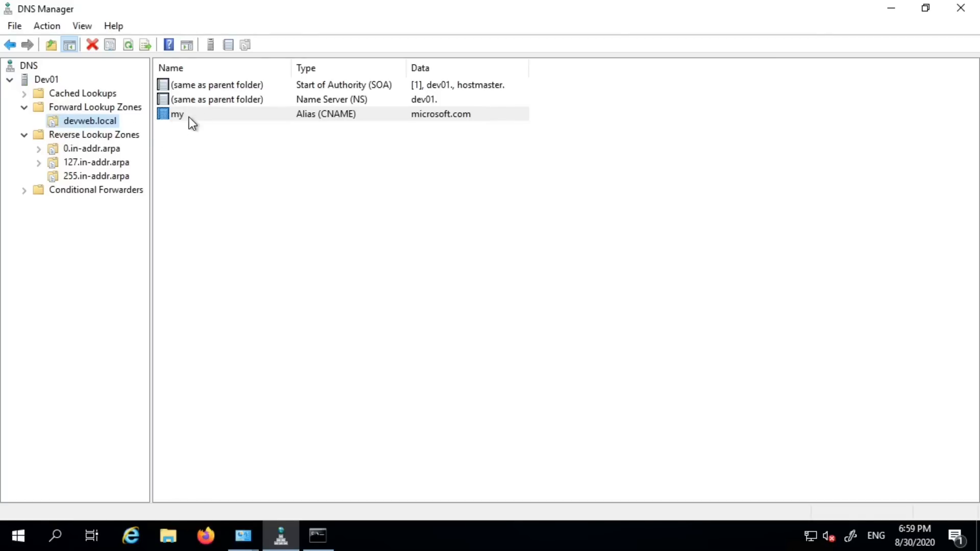
Switch to the Command Prompt window running nslookup and look up my.devweb.local
left_click(319, 541)
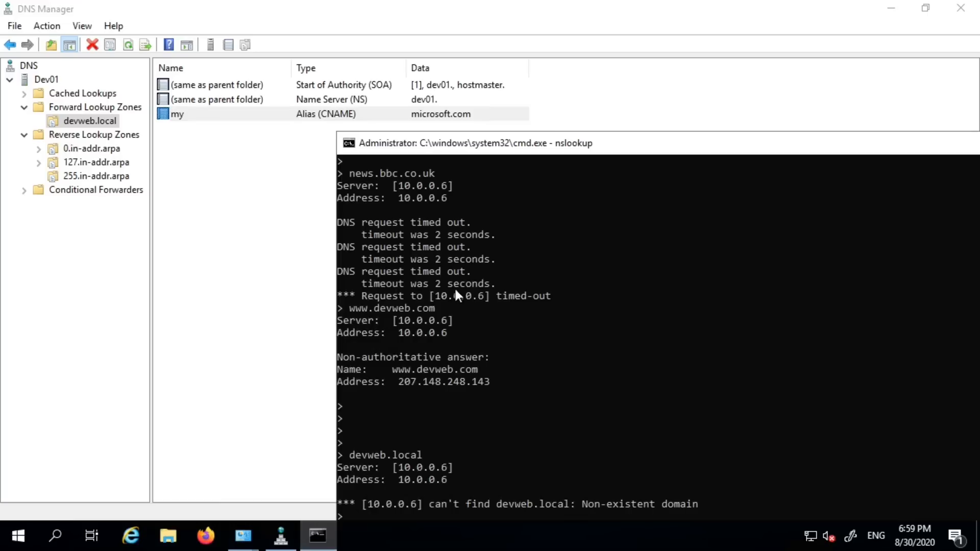
left_click_drag(433, 139, 440, 88)
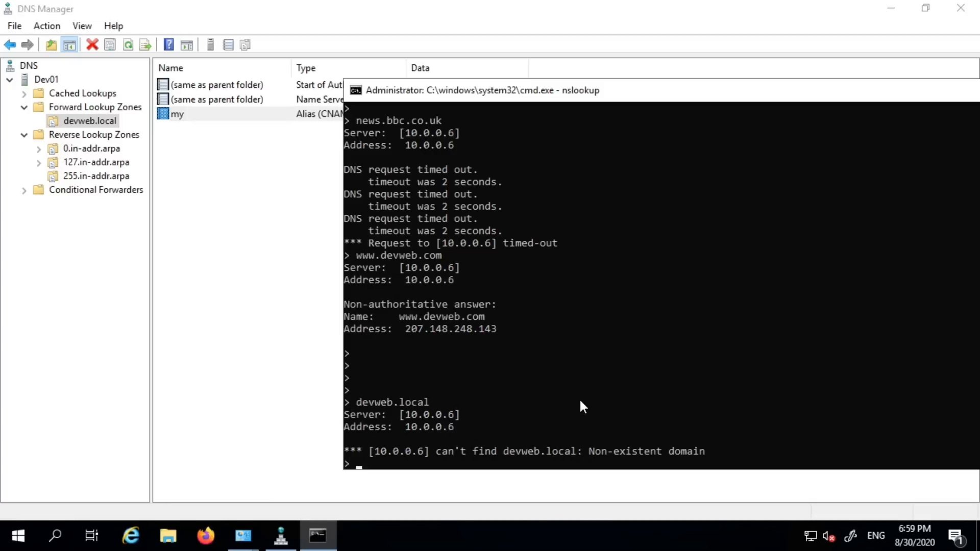
type("my.devweb.local")
key("Return")
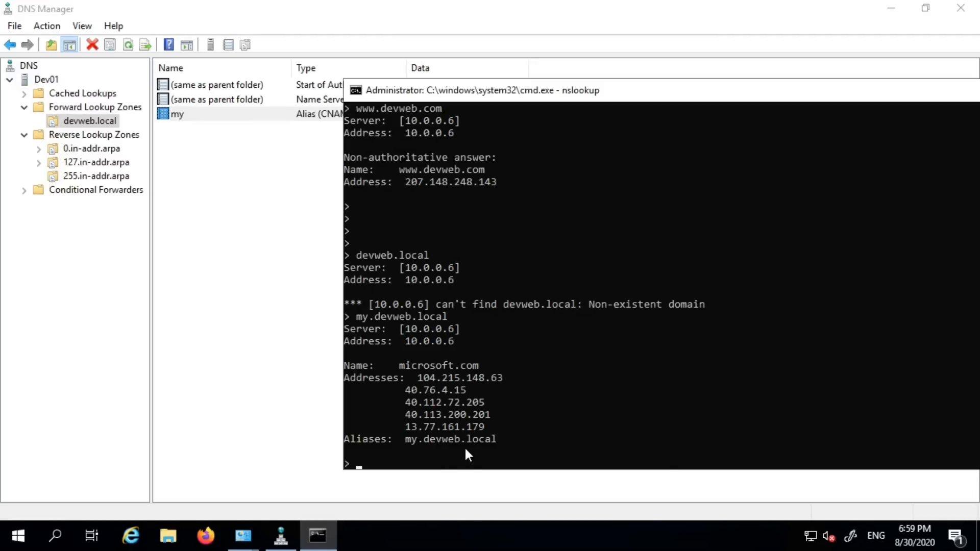
Open a second Command Prompt window and place it below the nslookup window's title area
left_click(311, 539)
left_click(312, 539)
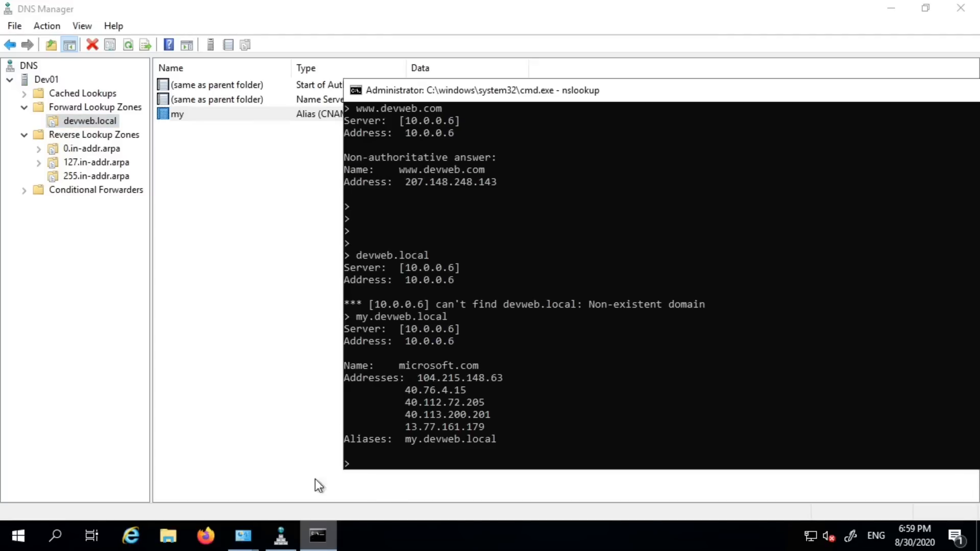
right_click(21, 536)
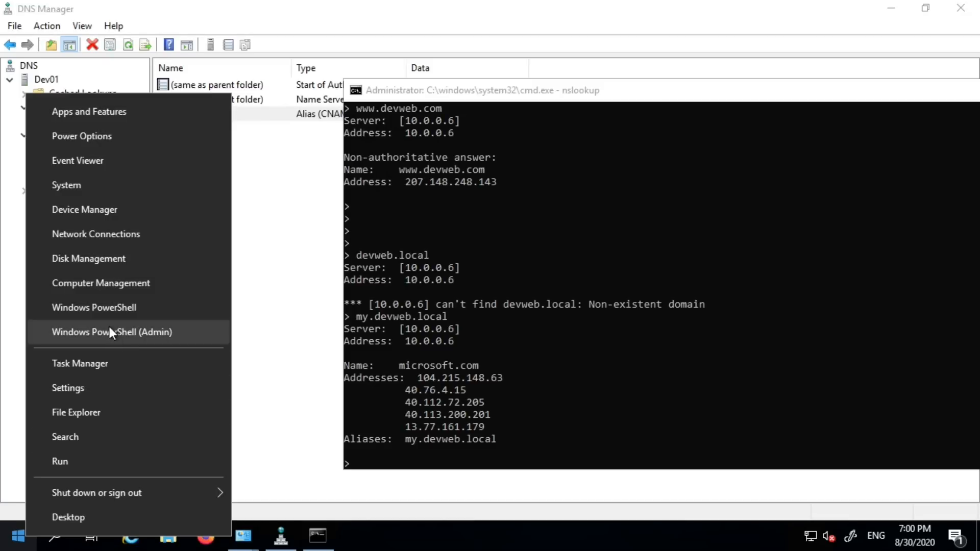
left_click(105, 462)
key("Return")
left_click_drag(277, 78, 476, 247)
Ping my.devweb.local from the second Command Prompt window, and repeat the same ping
type("ping ")
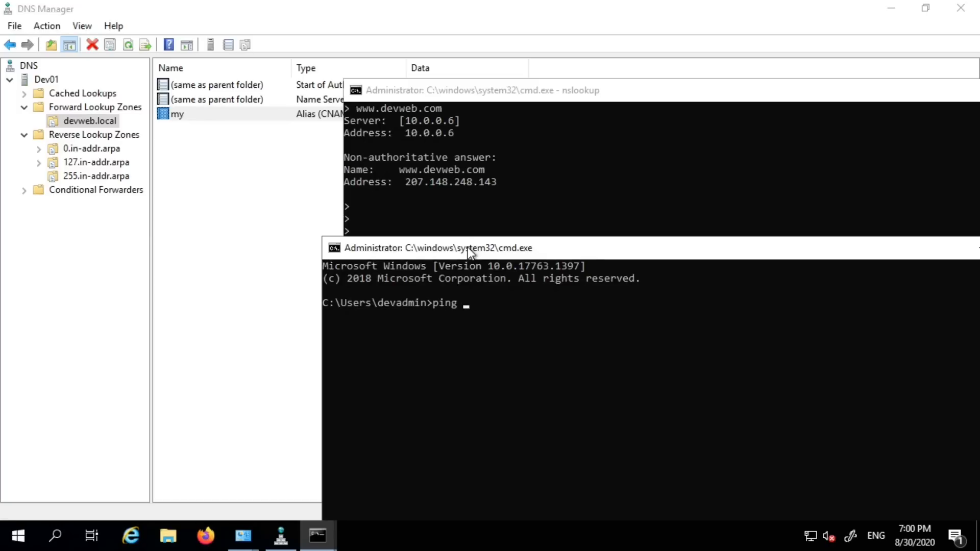
type("my.devweb.local")
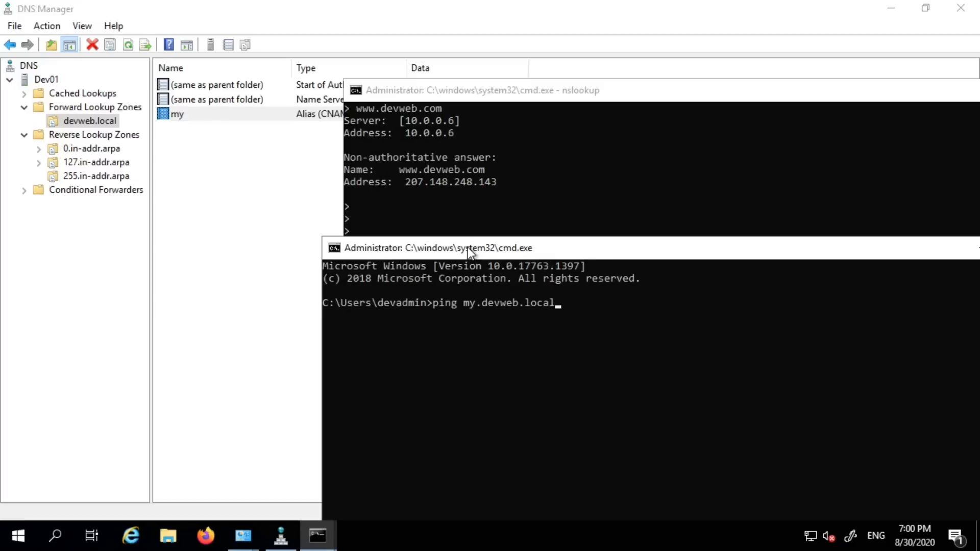
key("Return")
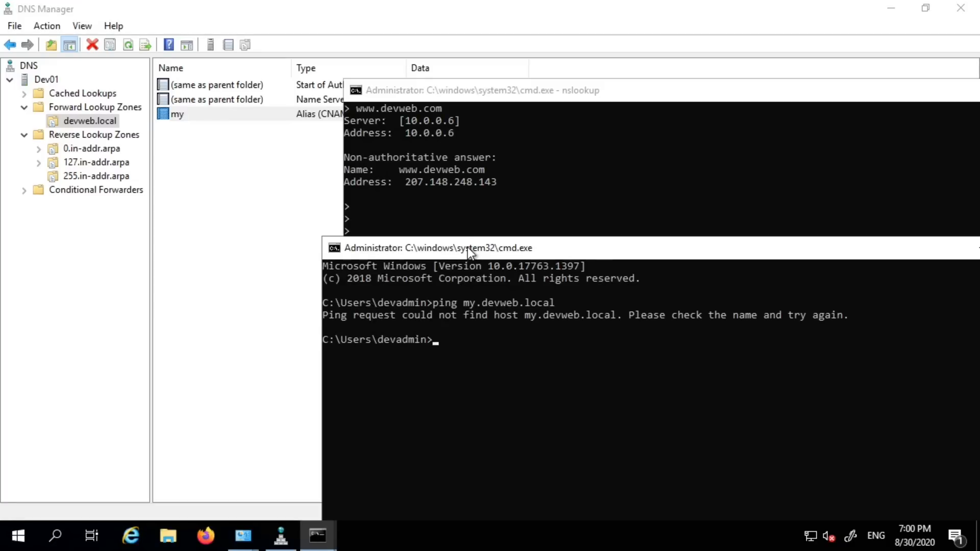
key("Up")
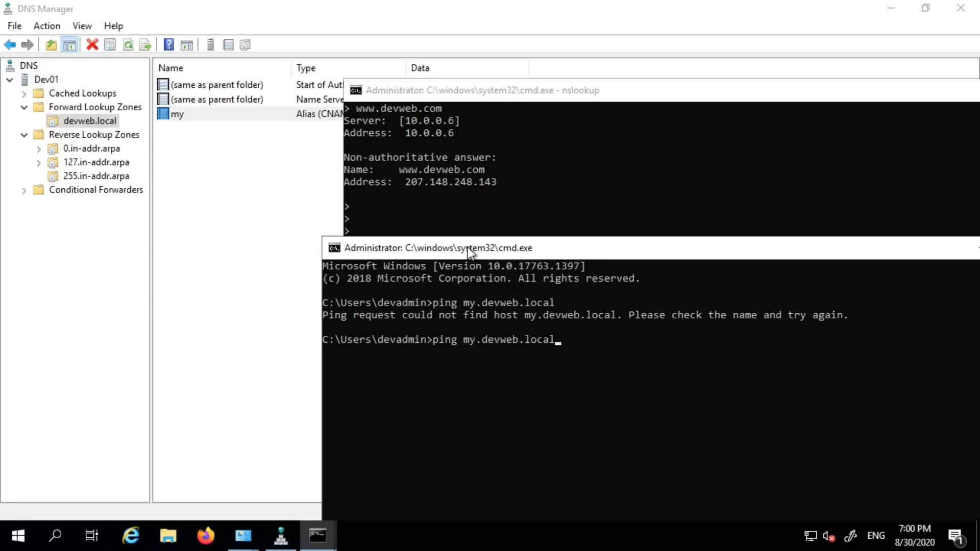
key("Return")
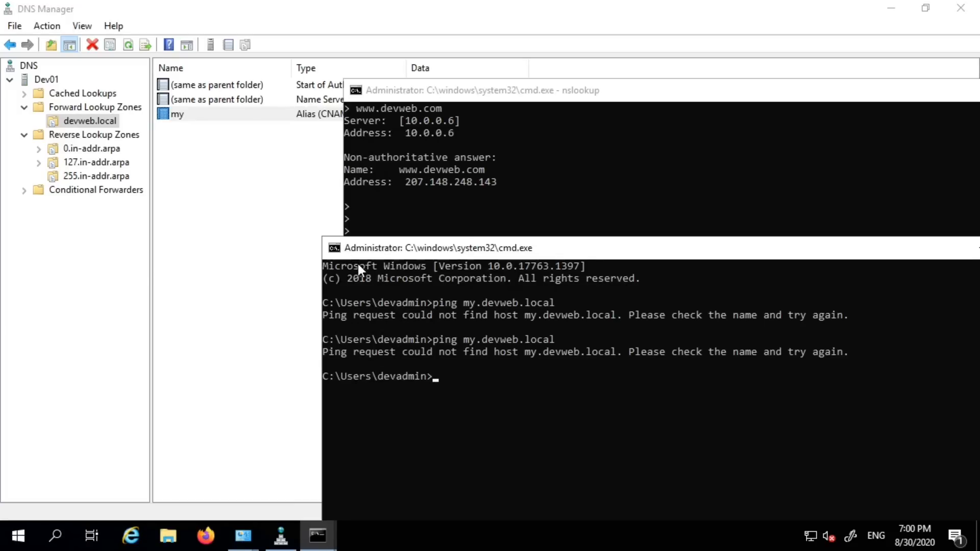
left_click_drag(428, 256, 304, 250)
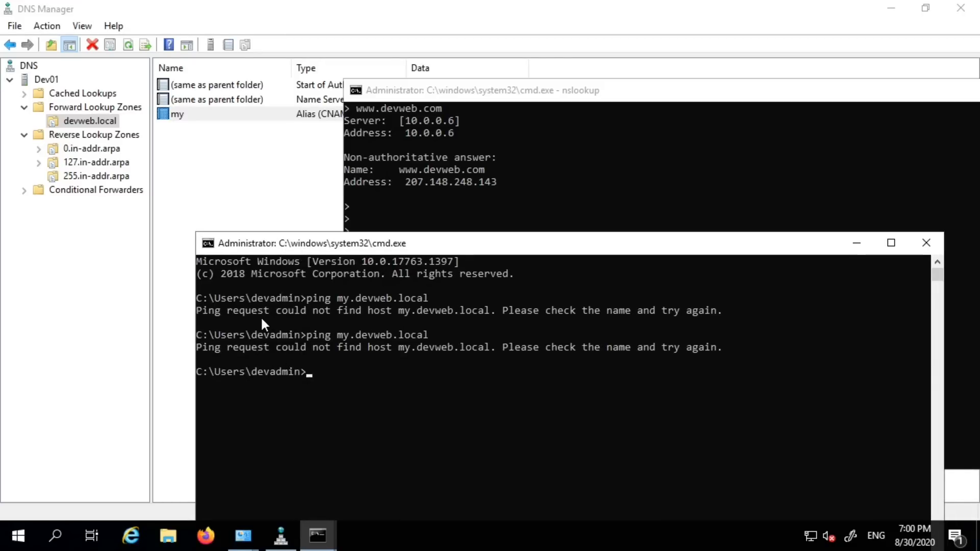
right_click(3, 544)
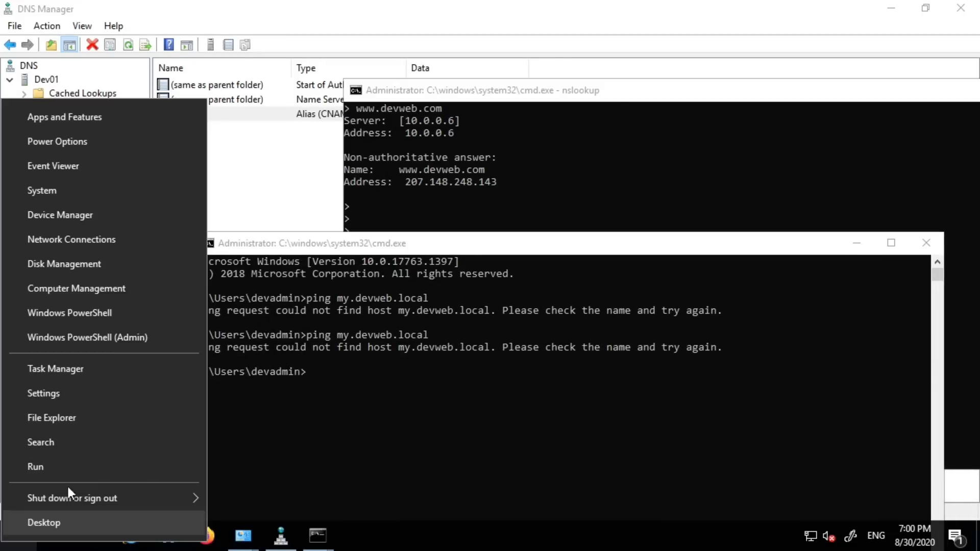
left_click(280, 252)
left_click(443, 199)
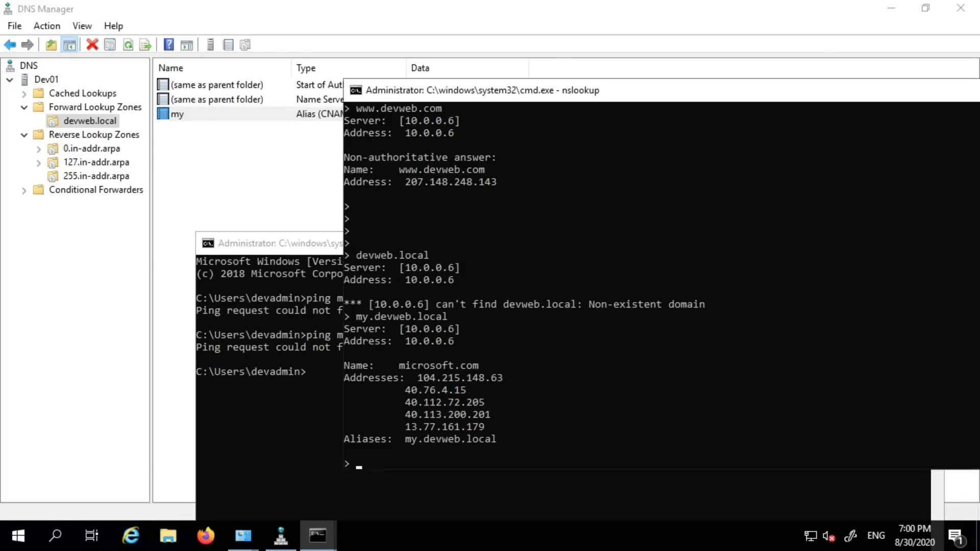
right_click(10, 543)
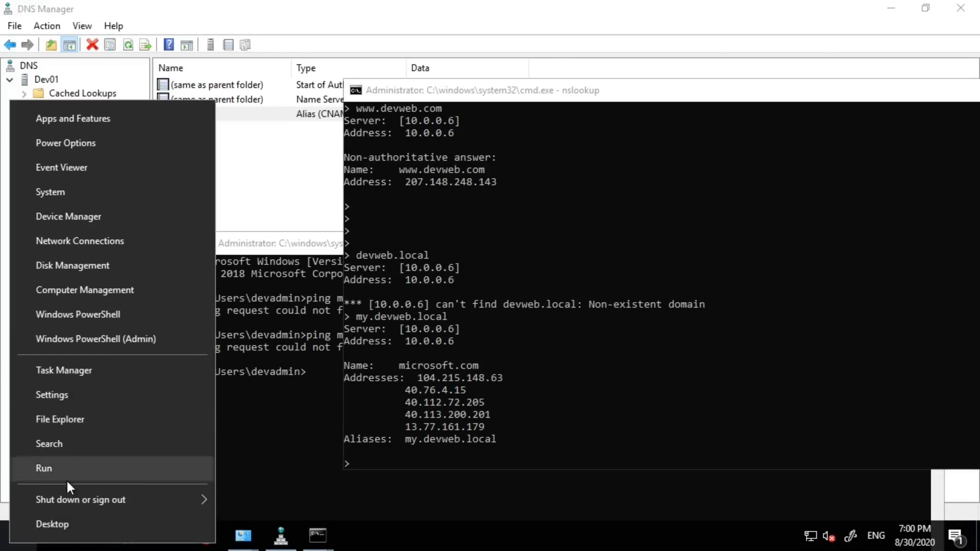
left_click(427, 546)
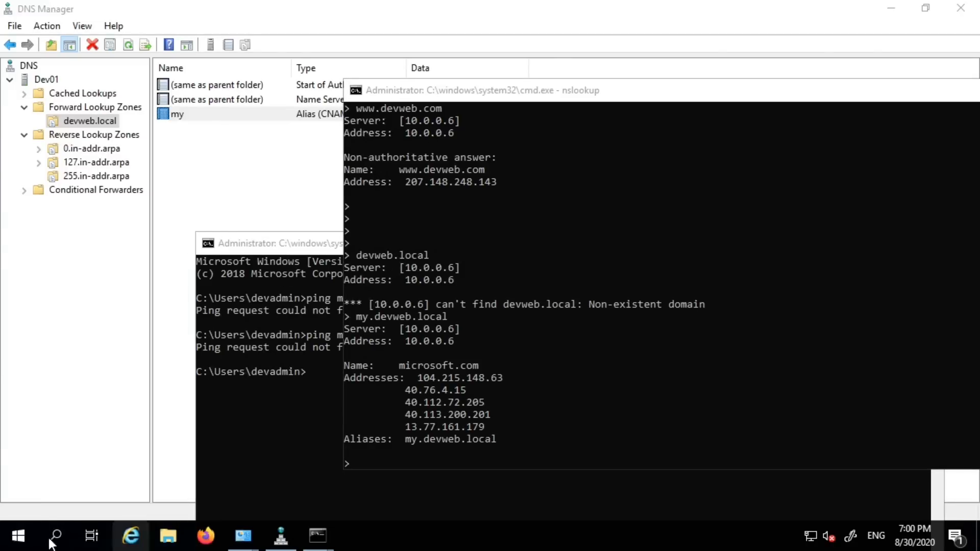
Switch to Control Panel and open the network adapter list from Network and Sharing Center
left_click(53, 542)
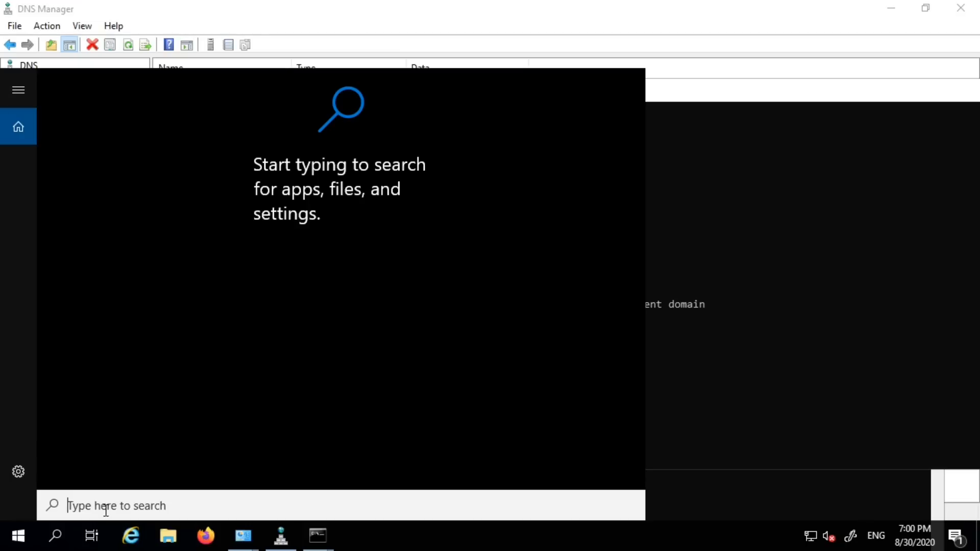
type("control")
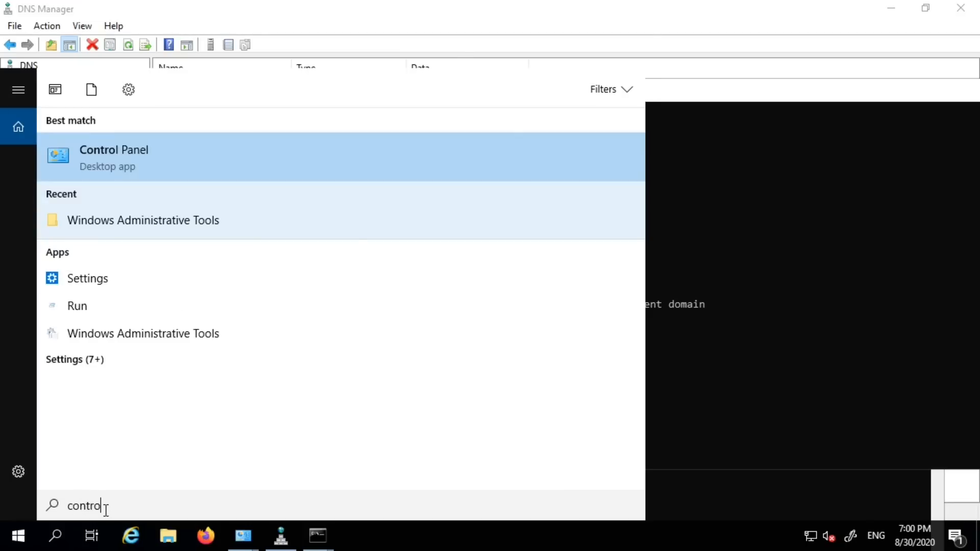
key("Return")
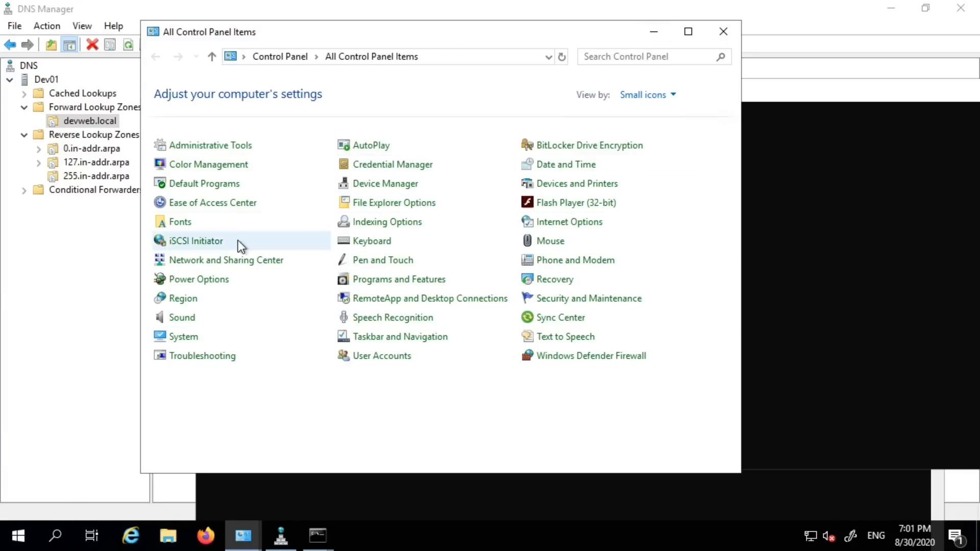
left_click(193, 261)
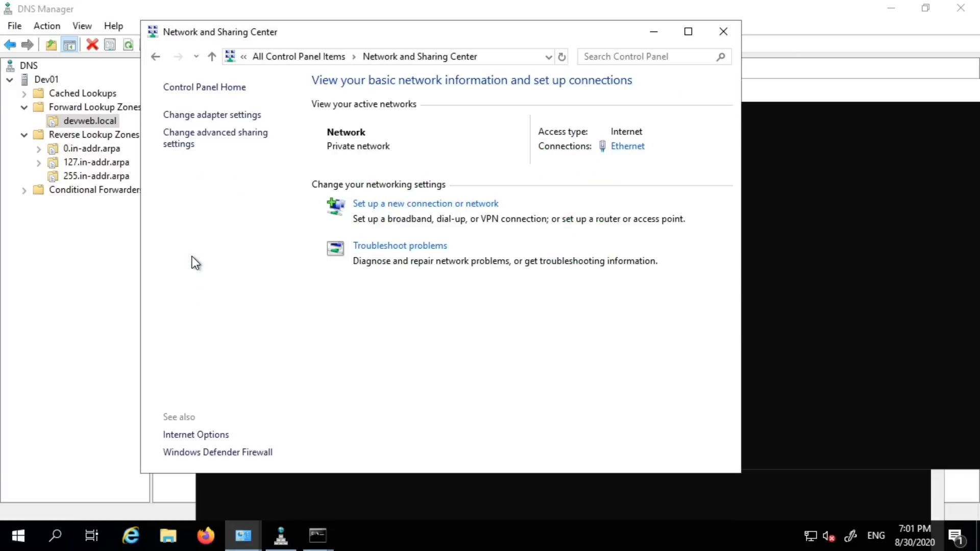
left_click(220, 116)
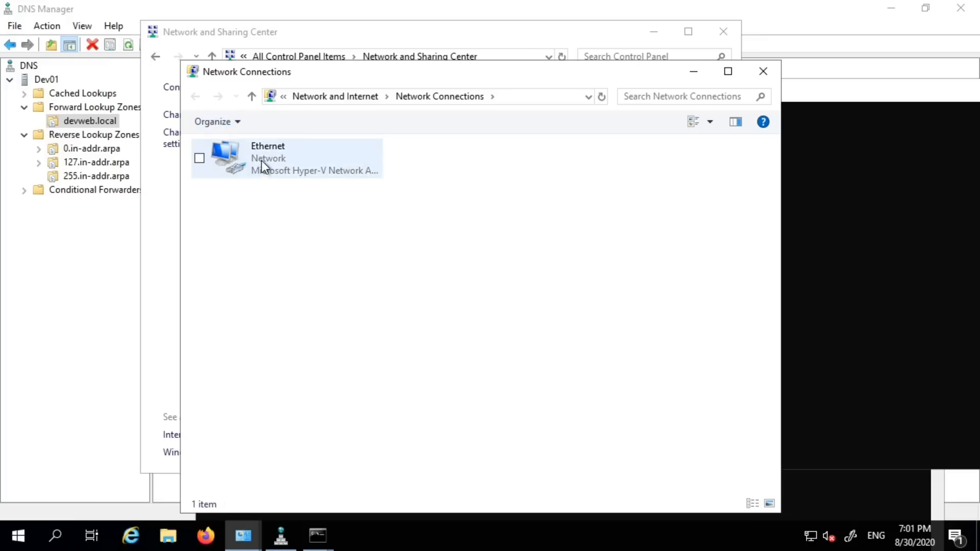
Open the Internet Protocol Version 4 (TCP/IPv4) properties of the Ethernet adapter
right_click(264, 158)
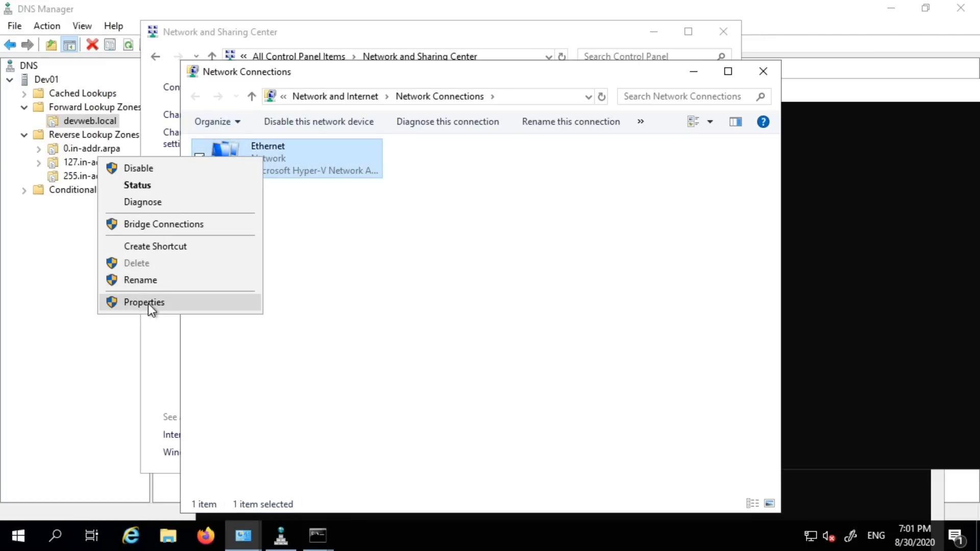
left_click(163, 303)
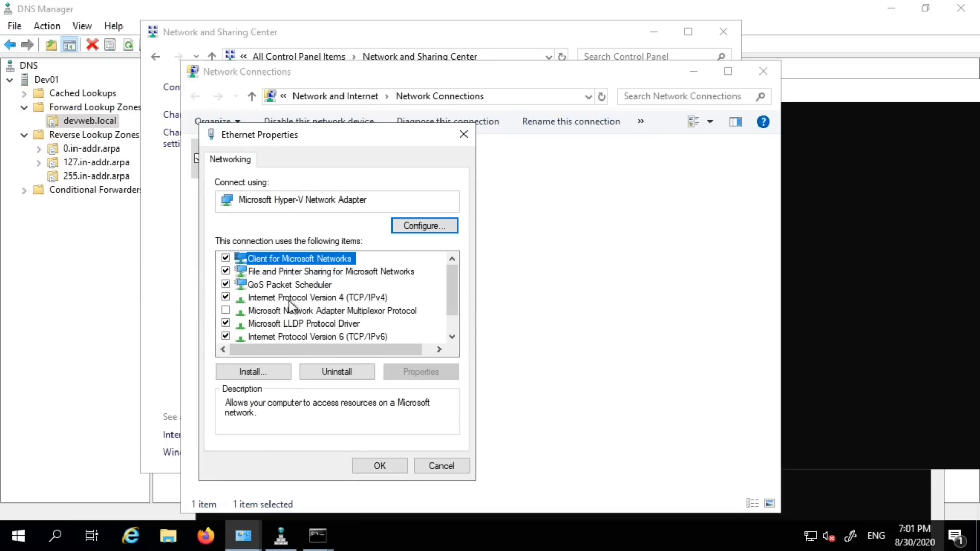
left_click(313, 299)
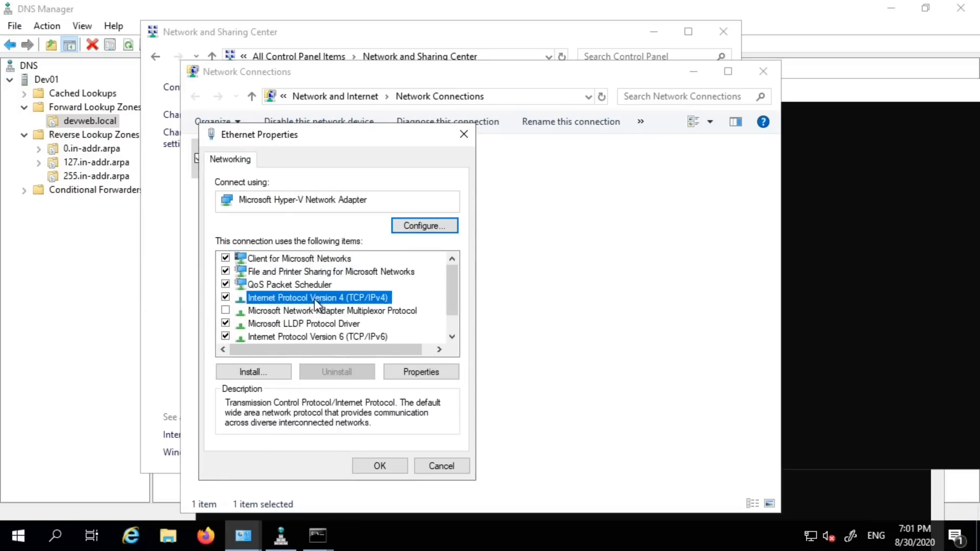
double_click(283, 297)
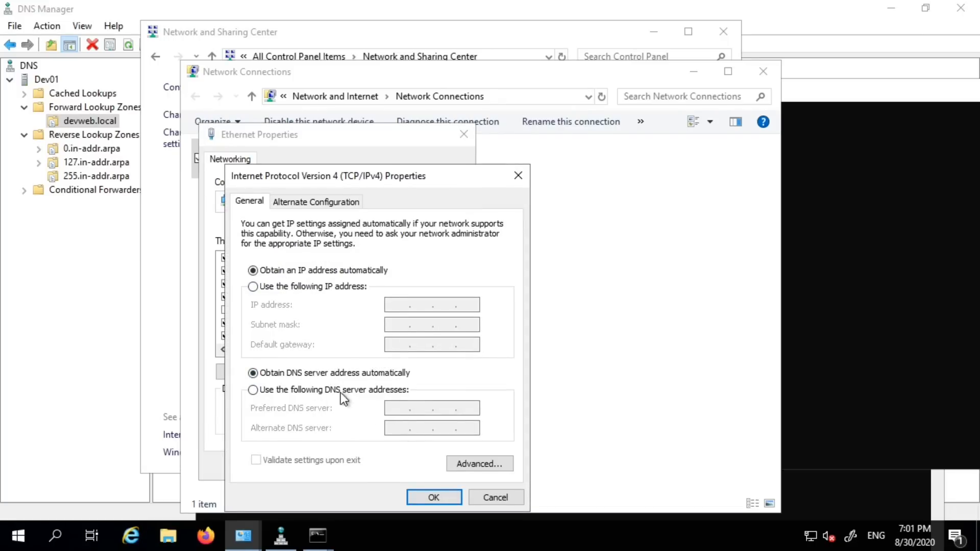
Set the Ethernet adapter to use 10.0.0.6 as its preferred DNS server and apply the adapter settings
left_click(275, 388)
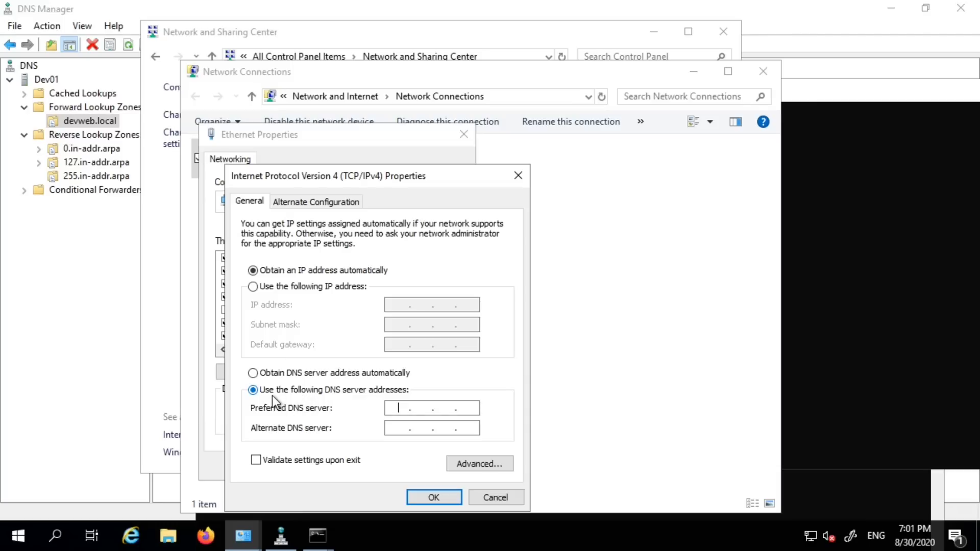
left_click(398, 409)
type("10.0.0.6")
left_click(844, 392)
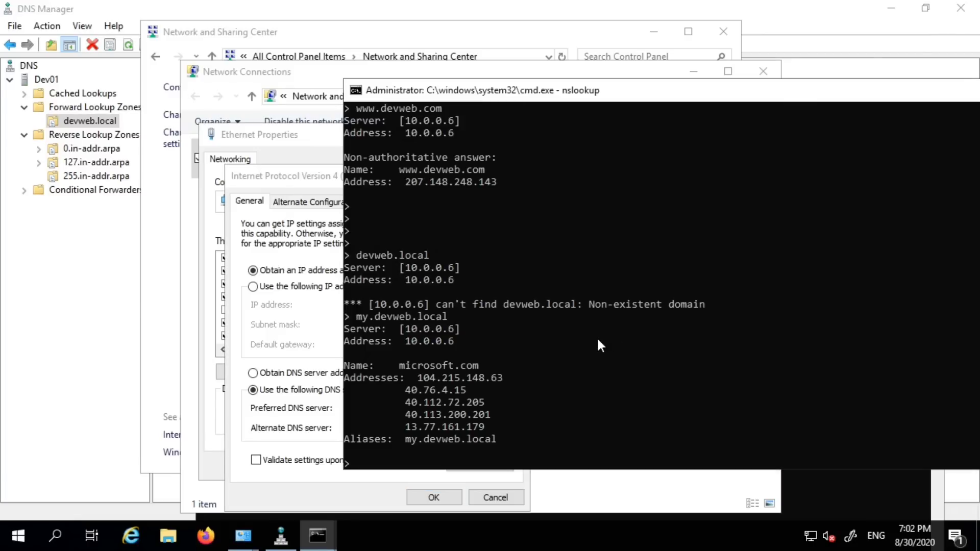
left_click(299, 171)
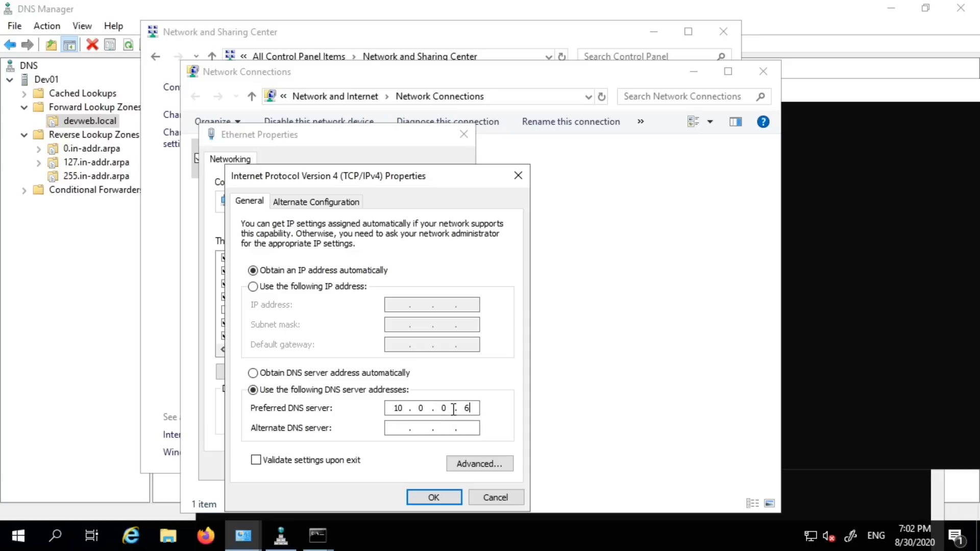
left_click(418, 497)
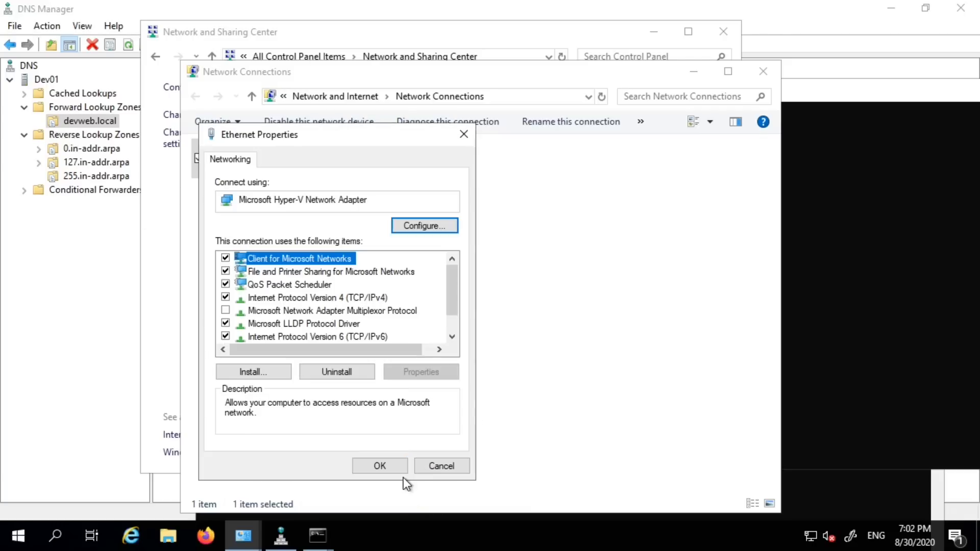
left_click(379, 466)
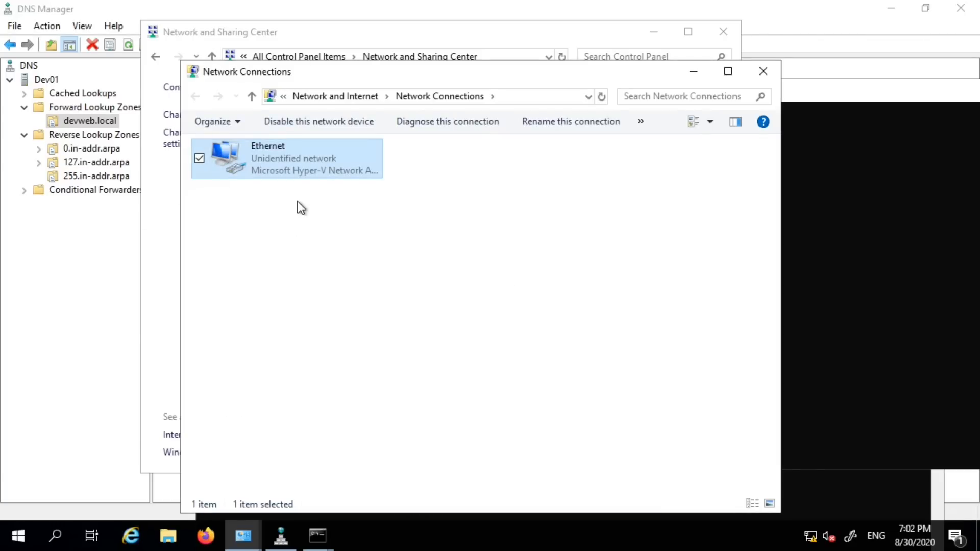
Switch to the second Command Prompt window and ping my.devweb.local two more times
left_click(860, 283)
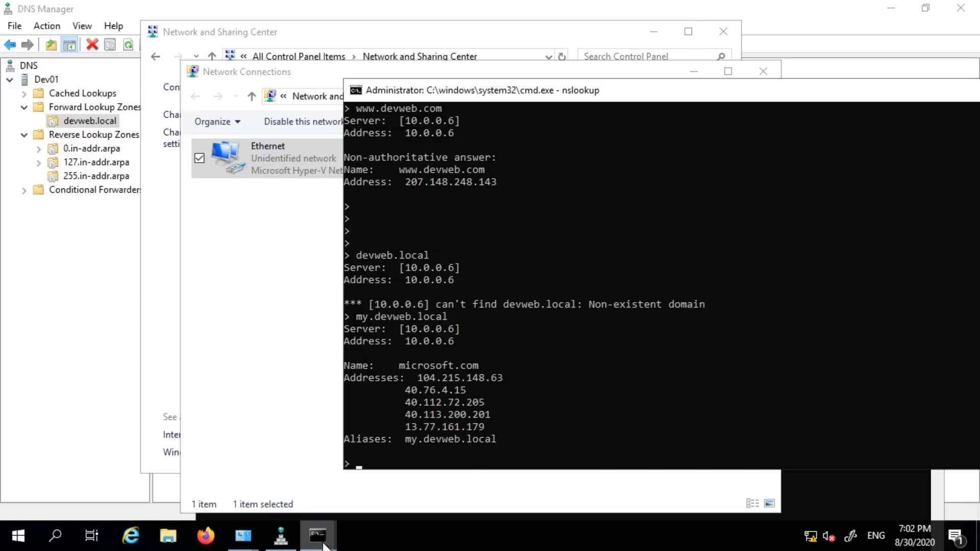
mouse_move(320, 537)
left_click(368, 489)
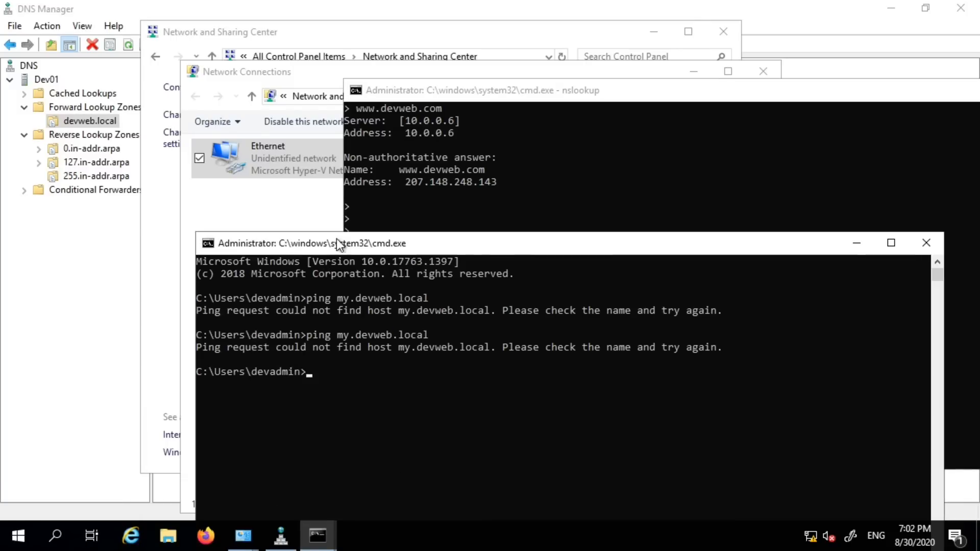
left_click_drag(337, 243, 335, 200)
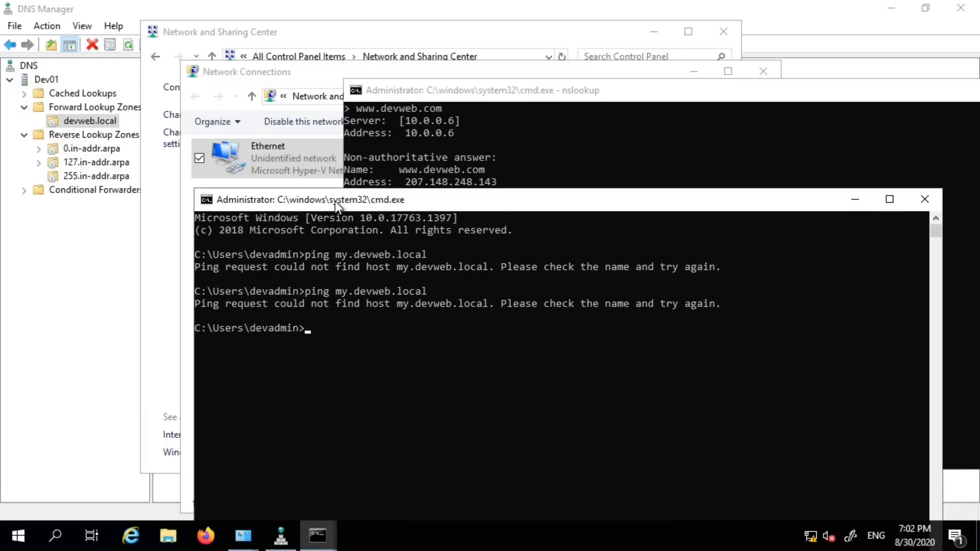
key("Up")
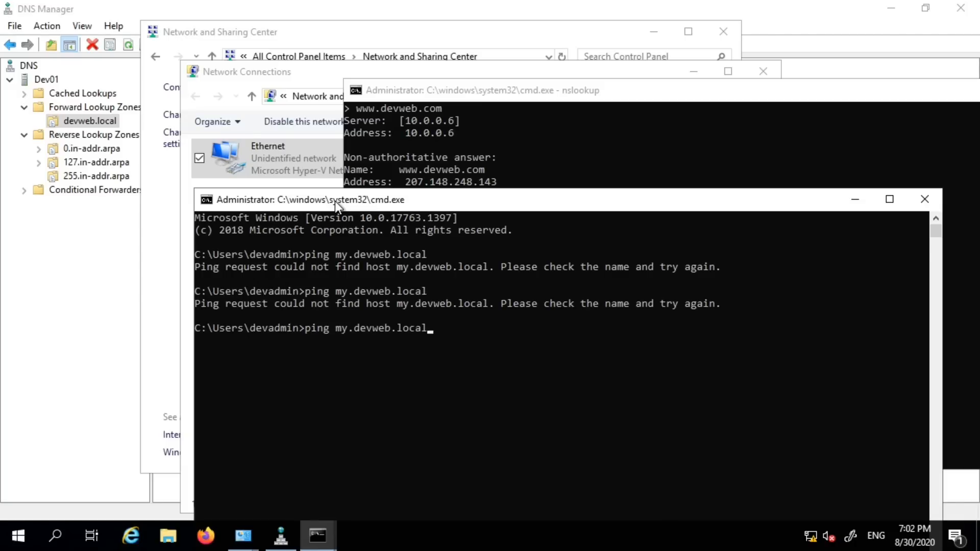
key("Return")
key("Up")
key("Return")
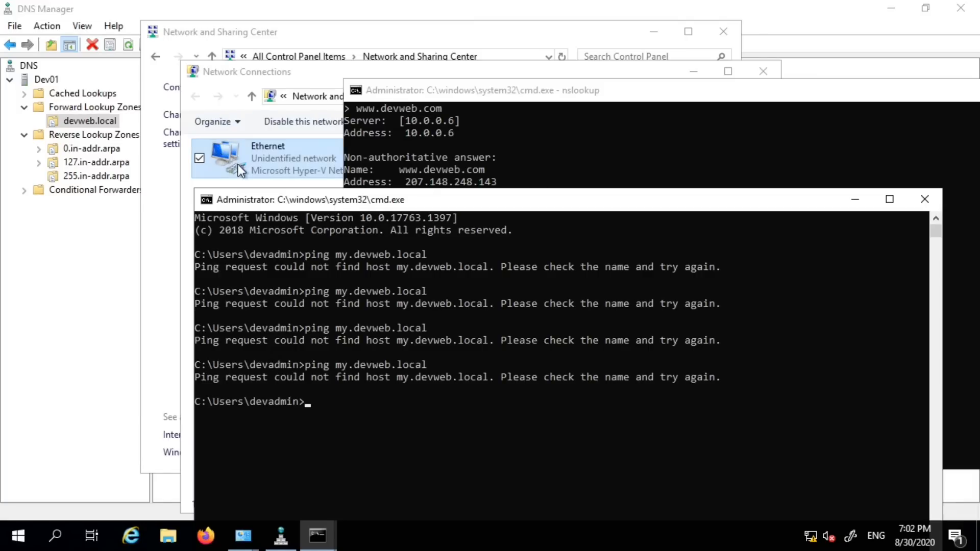
Open the Ethernet adapter's Internet Protocol Version 4 (TCP/IPv4) properties to check the preferred DNS server
left_click(266, 157)
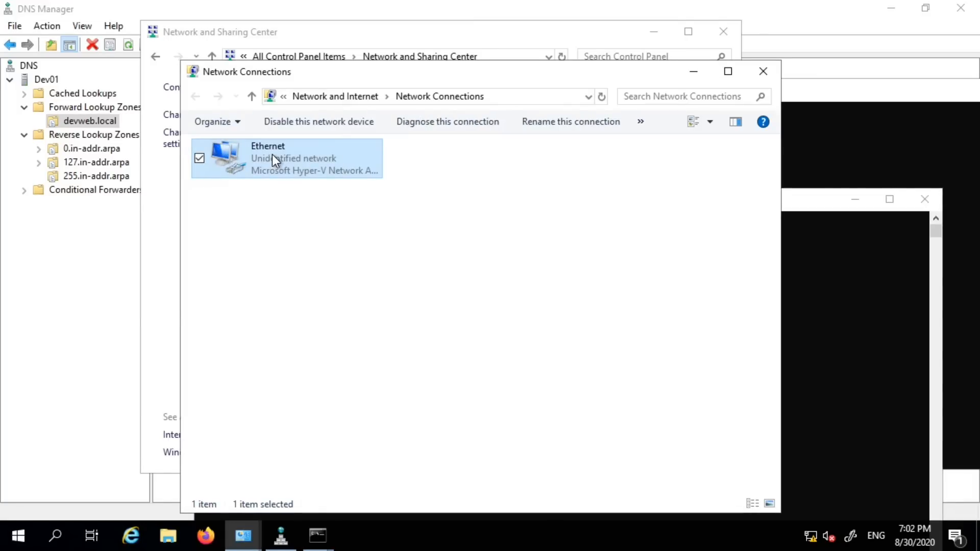
right_click(271, 156)
left_click(185, 302)
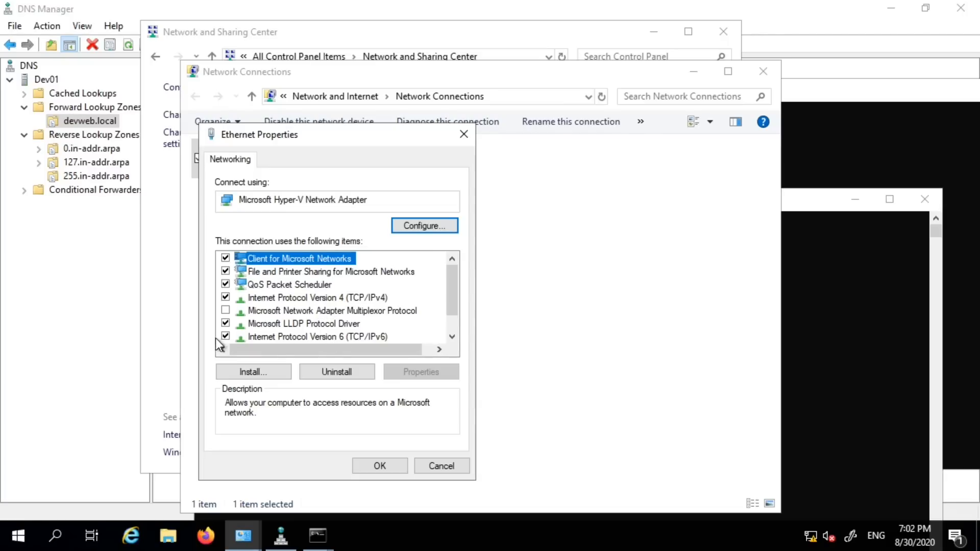
double_click(321, 298)
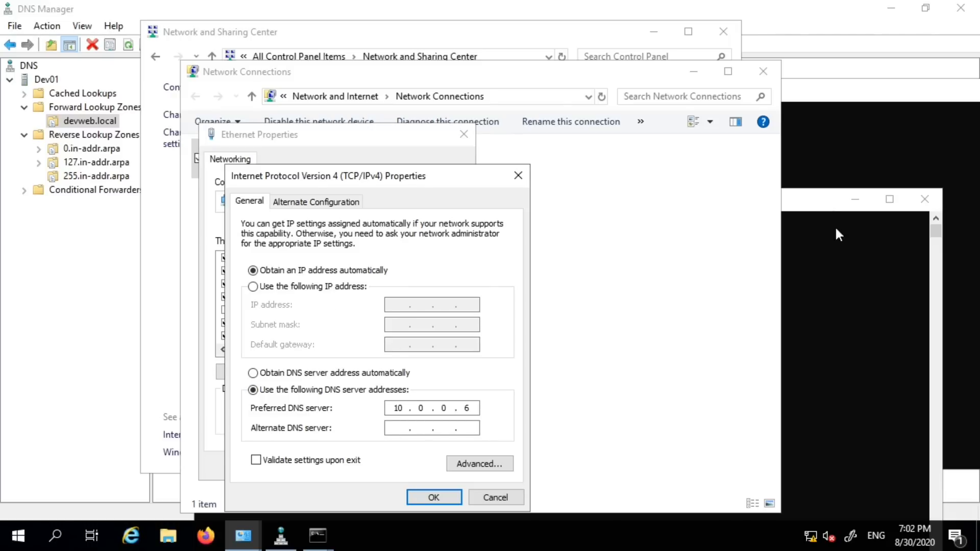
Ping my.devweb.local again from the Command Prompt, and flush the DNS resolver cache with ipconfig /flushdns
left_click(807, 204)
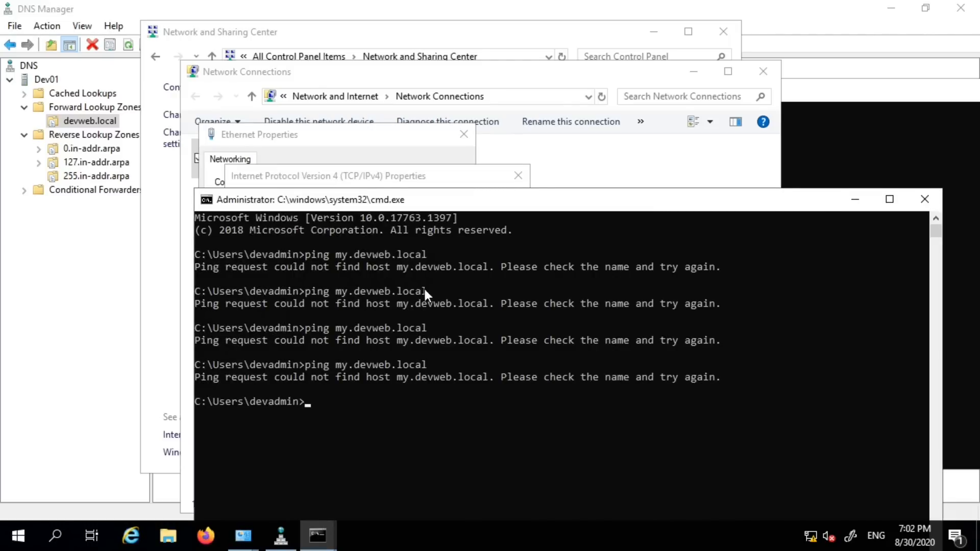
key("Up")
key("Return")
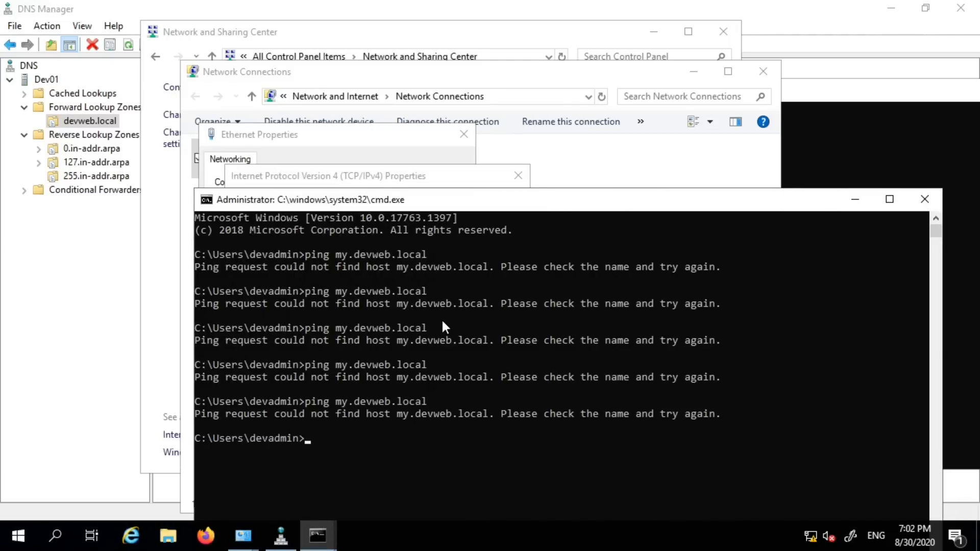
type("ipconfig /flushdns")
key("Return")
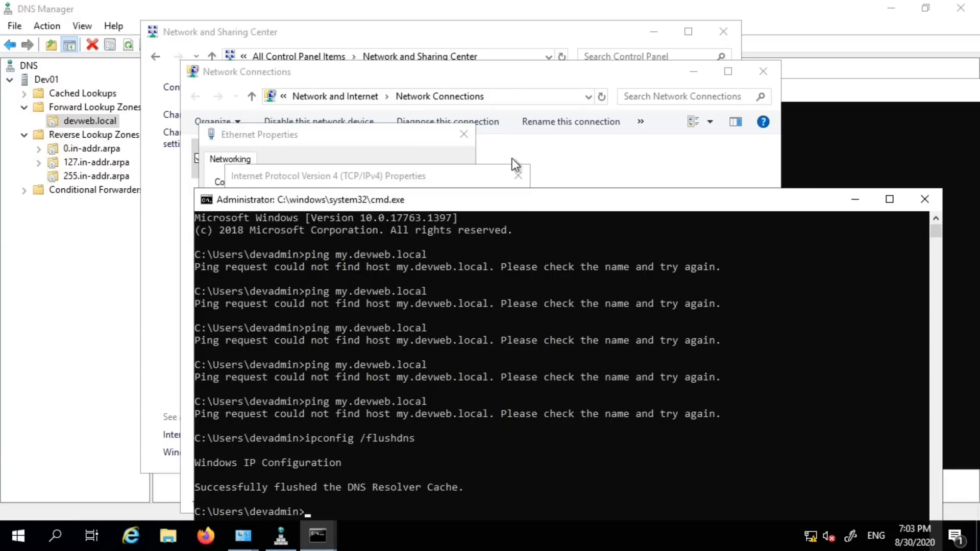
Ping my.devweb.local twice with the flushed DNS cache
left_click_drag(513, 202, 516, 118)
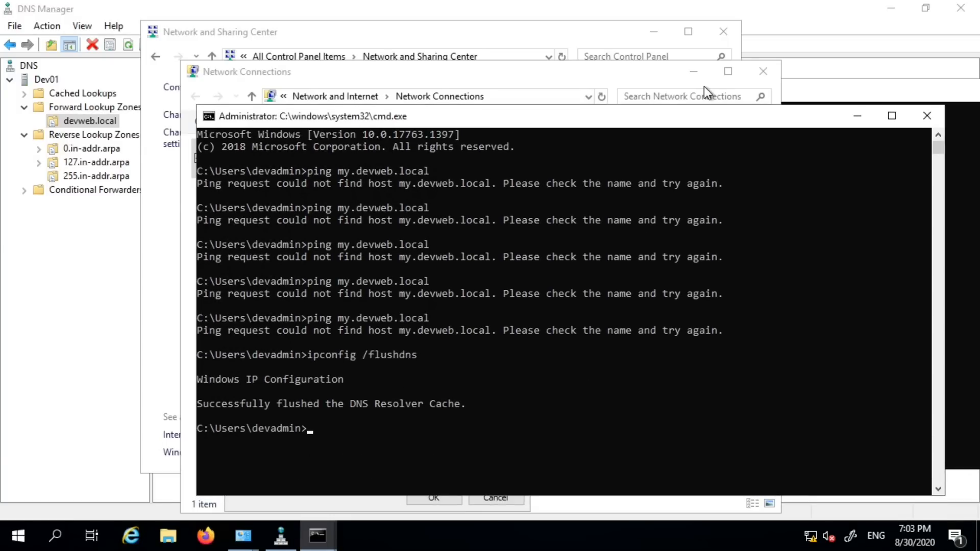
type("ping my.devweb.local")
key("Return")
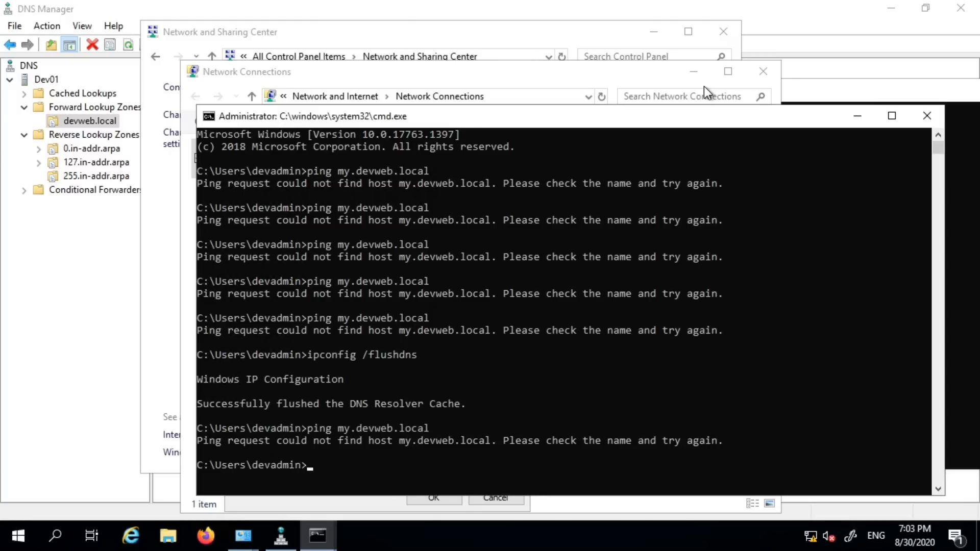
key("Up")
key("Return")
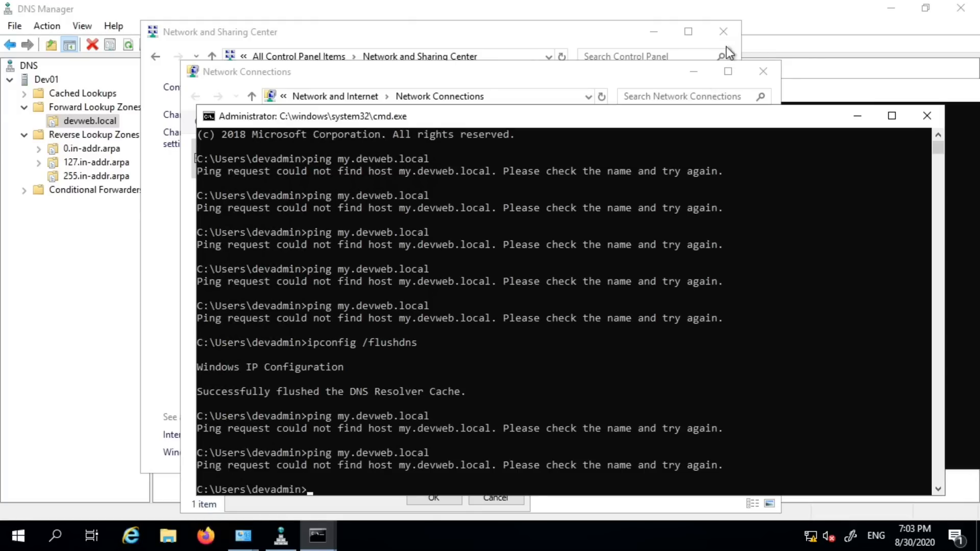
Return to the open TCP/IPv4 properties and accept them together with the Ethernet adapter properties
left_click(305, 79)
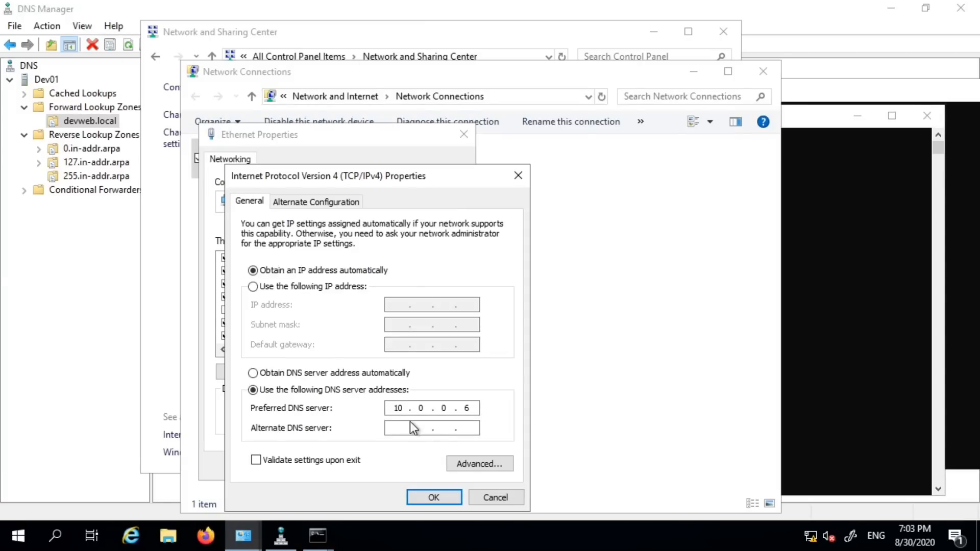
left_click(432, 496)
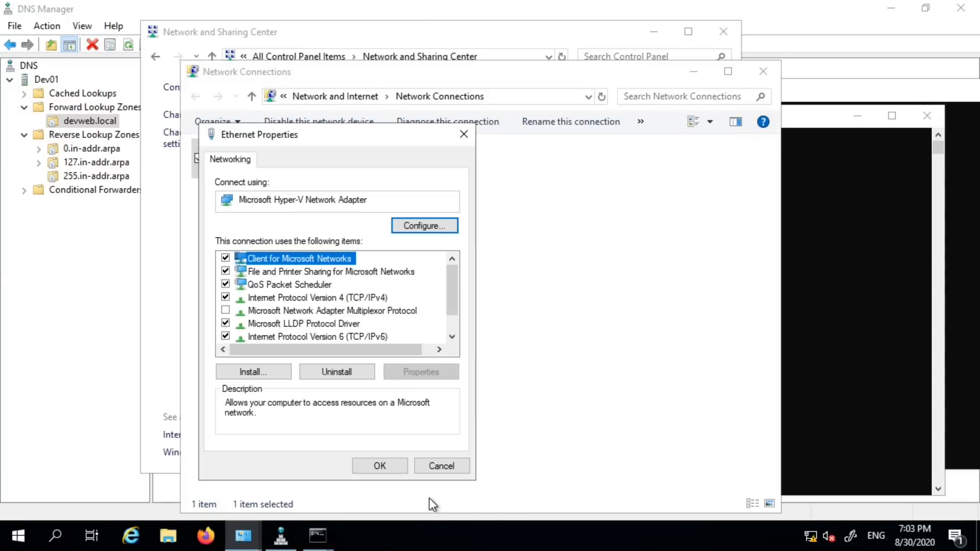
left_click(378, 465)
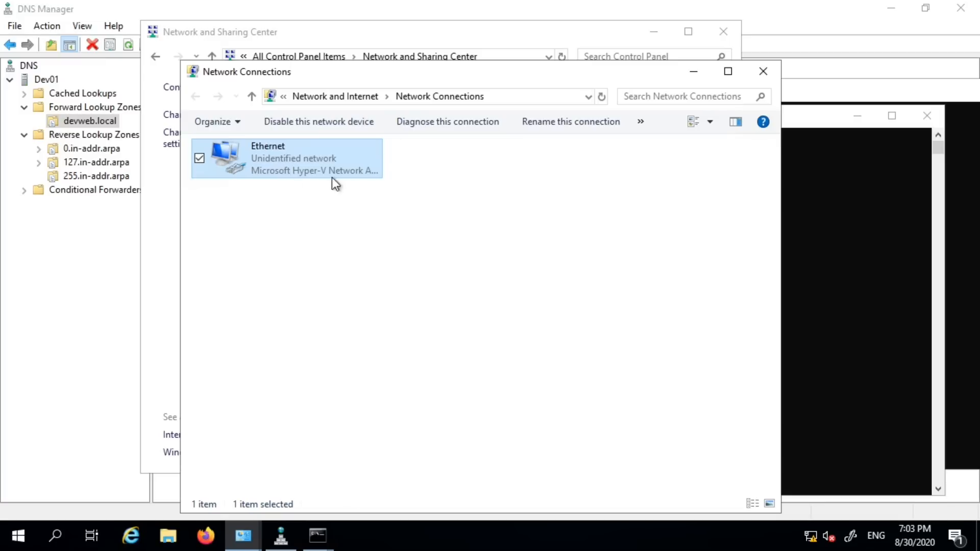
Reopen the Ethernet adapter's TCP/IPv4 properties and accept the same DNS settings again
right_click(274, 161)
left_click(213, 307)
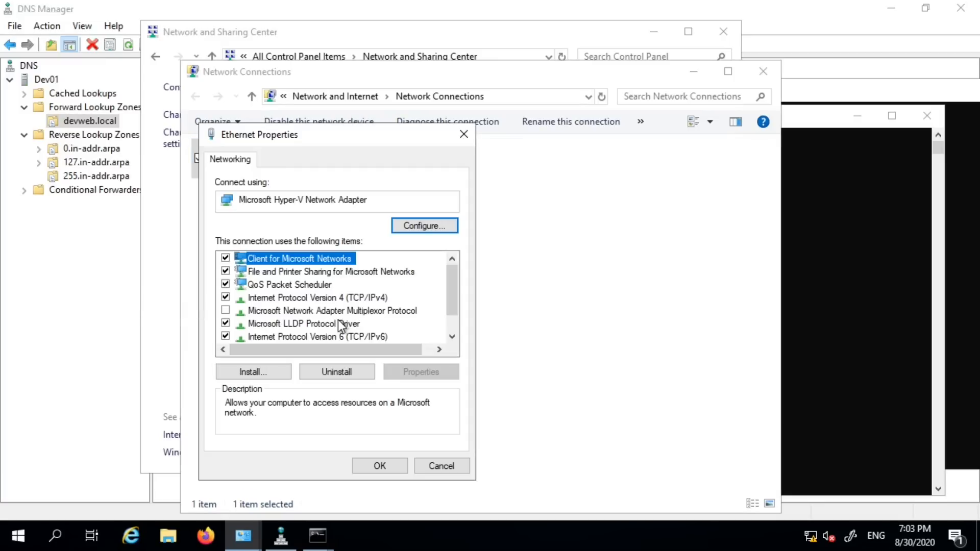
double_click(327, 298)
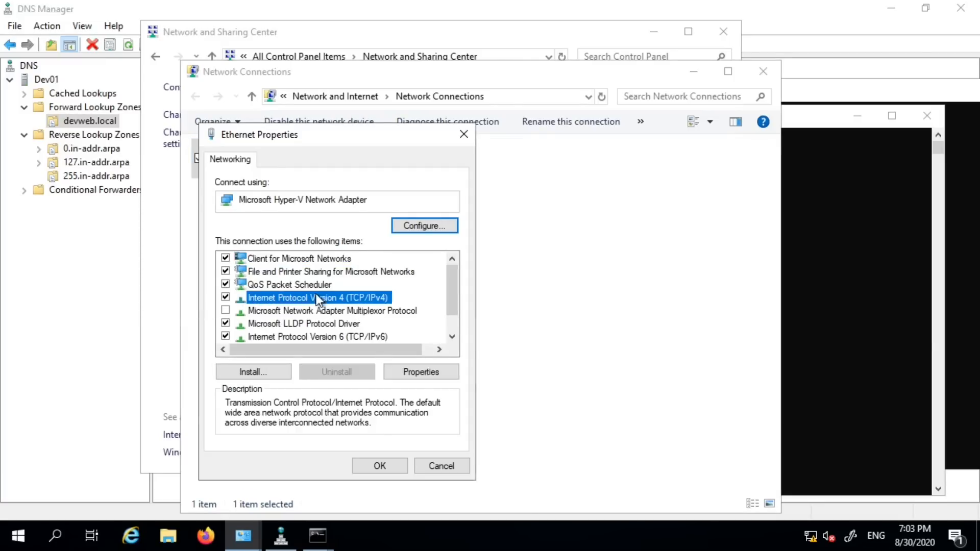
left_click(433, 495)
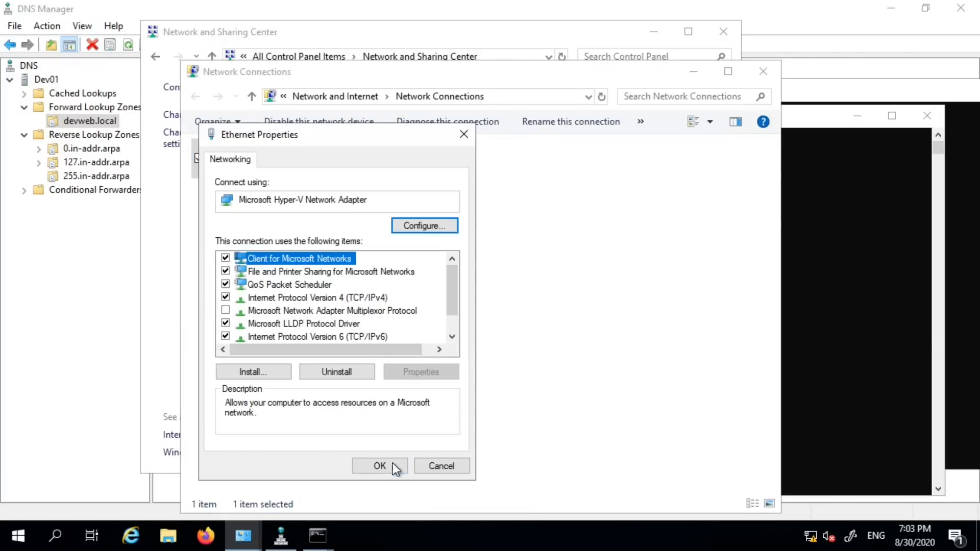
left_click(393, 464)
Return to the Command Prompt and ping my.devweb.local twice with the reapplied adapter settings
left_click(846, 268)
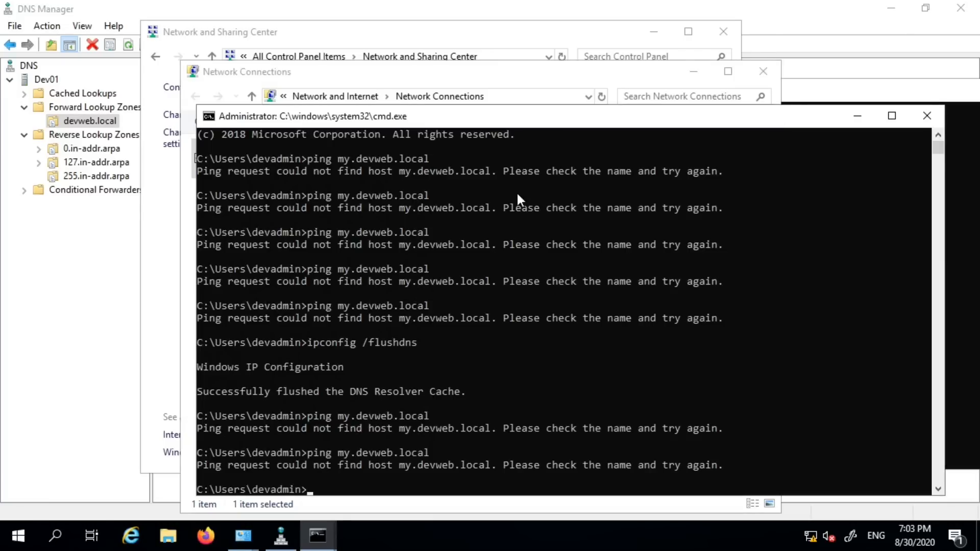
key("Up")
key("Return")
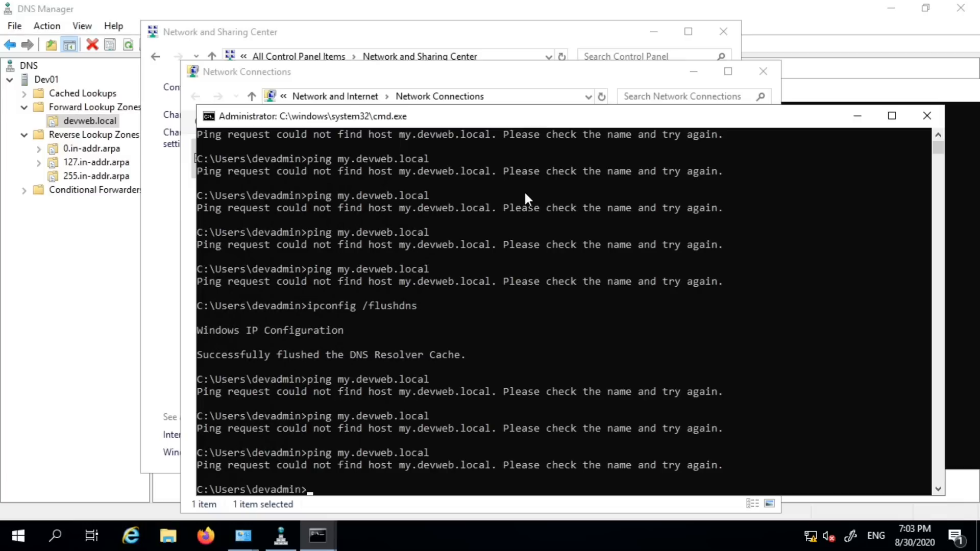
key("Up")
key("Return")
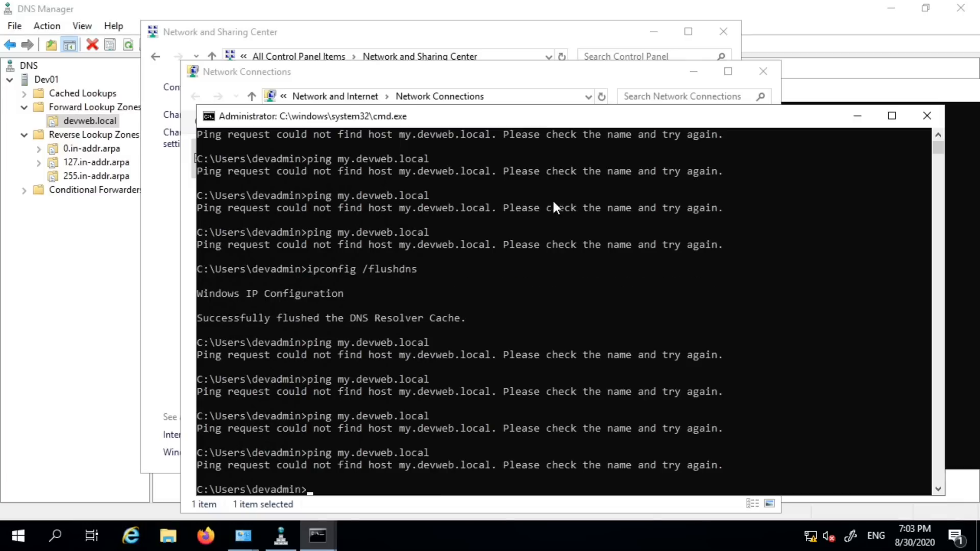
Switch to DNS Manager and start a new host (A or AAAA) record named www in the devweb.local zone
left_click(99, 125)
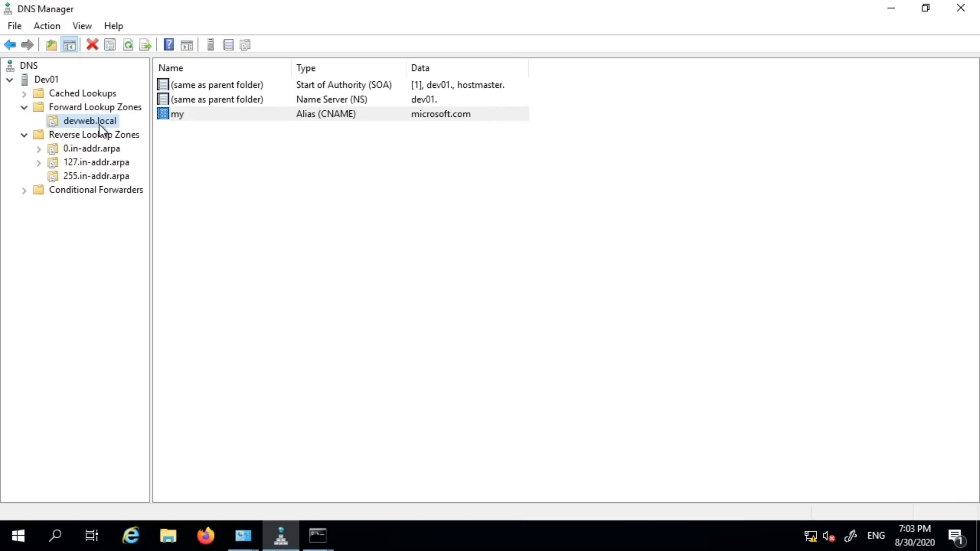
left_click(209, 115)
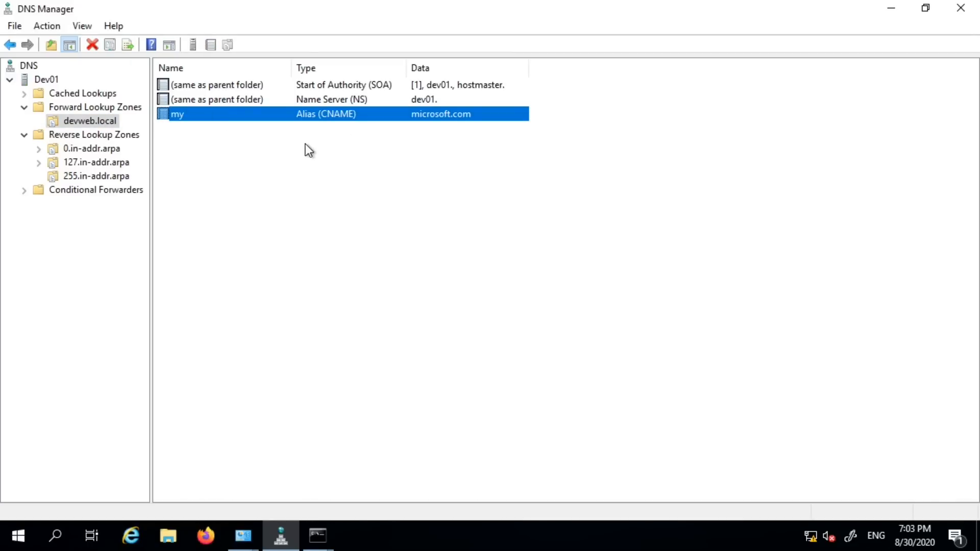
right_click(246, 149)
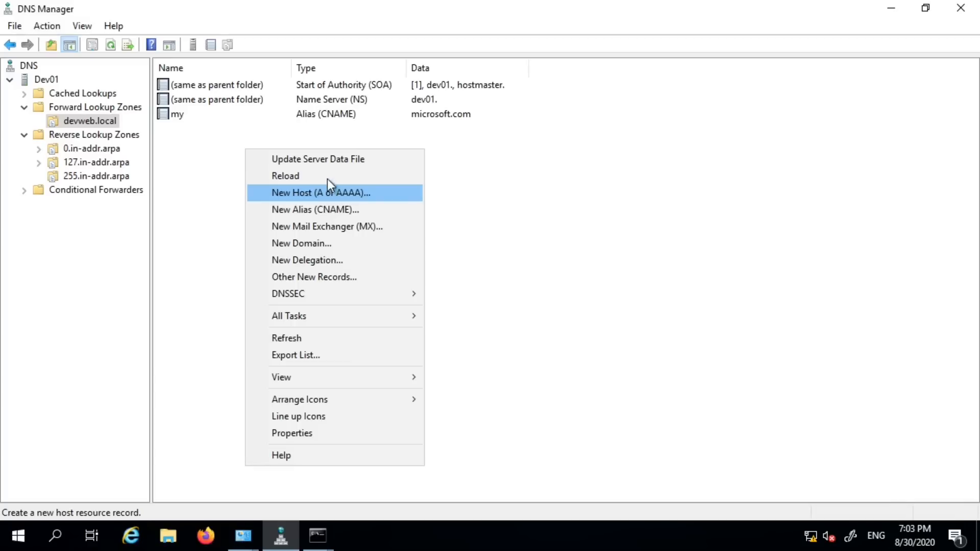
left_click(319, 192)
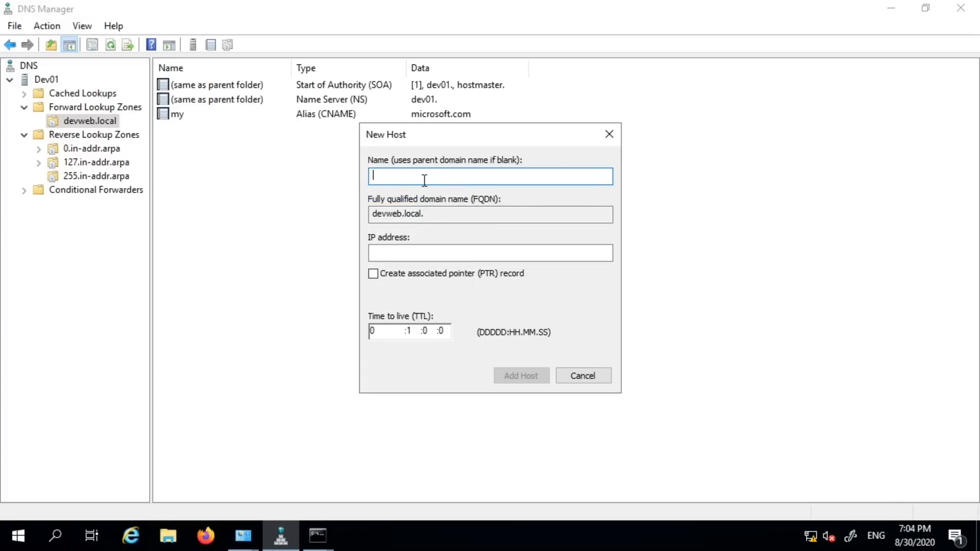
type("www")
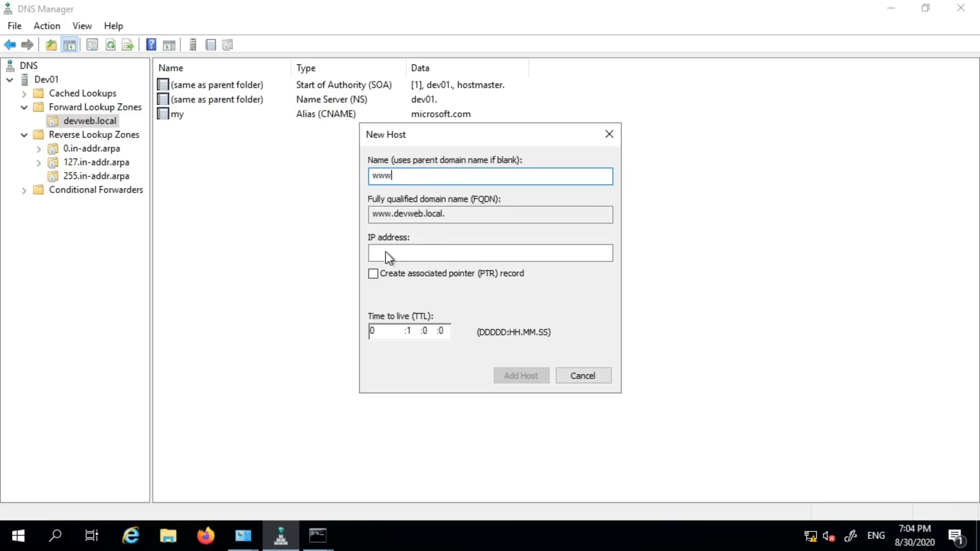
left_click(420, 253)
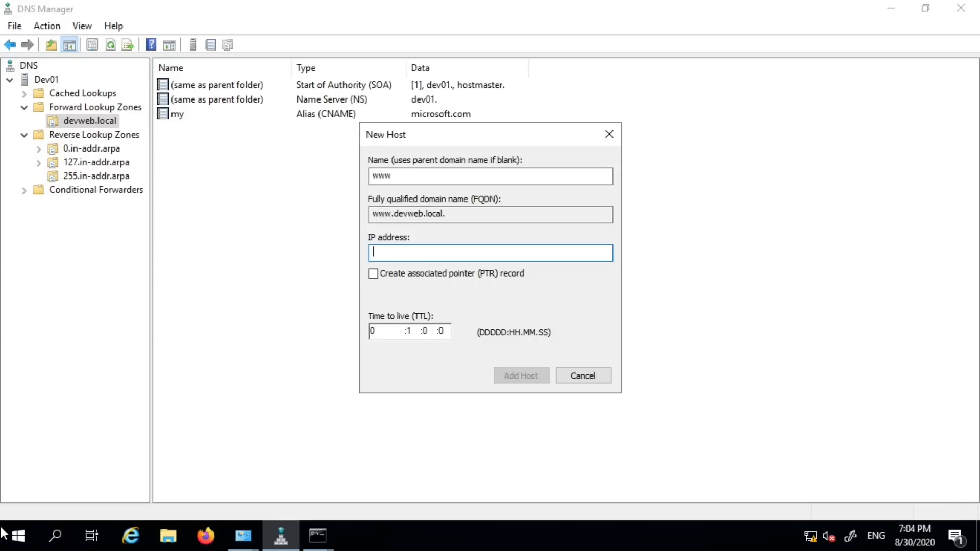
Switch to the Command Prompt outside nslookup and run ipconfig to find the server's IPv4 address
right_click(18, 535)
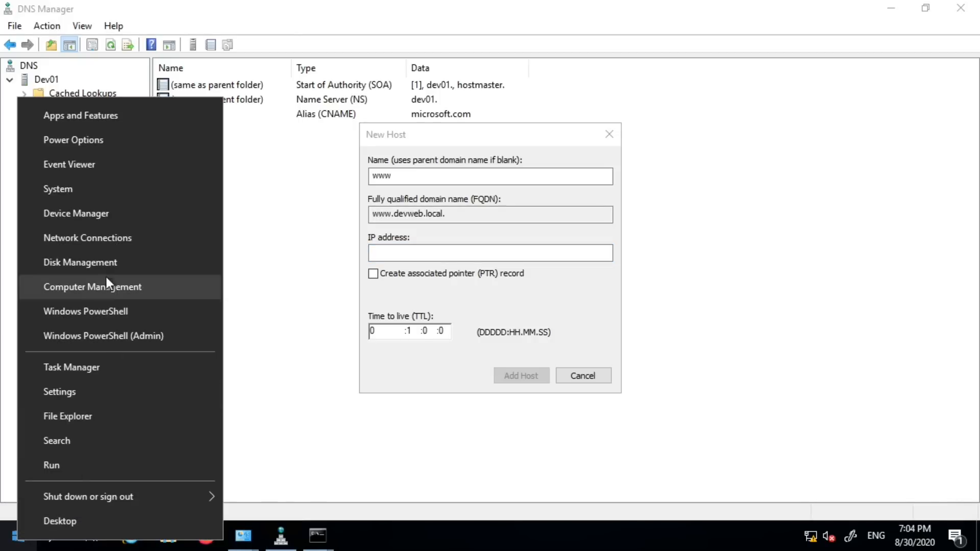
left_click(317, 536)
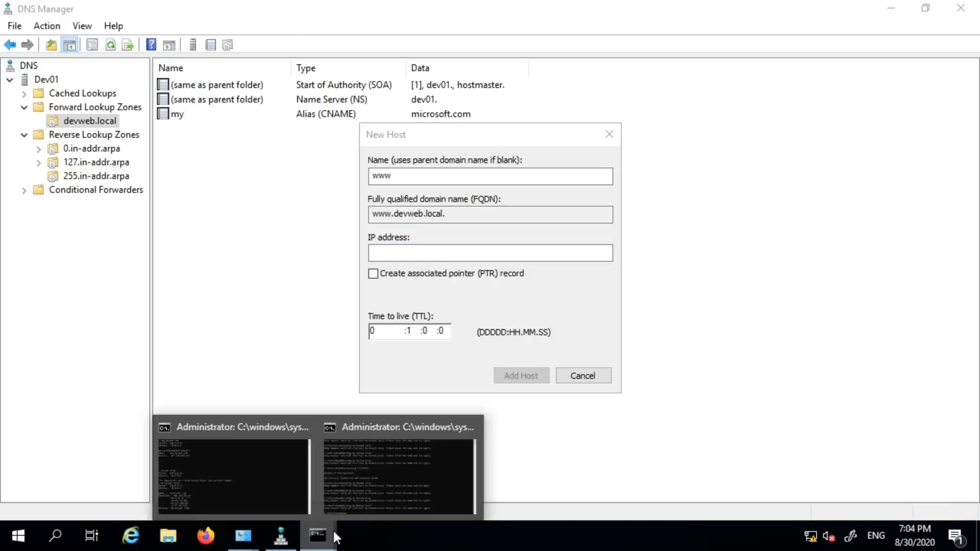
left_click(287, 482)
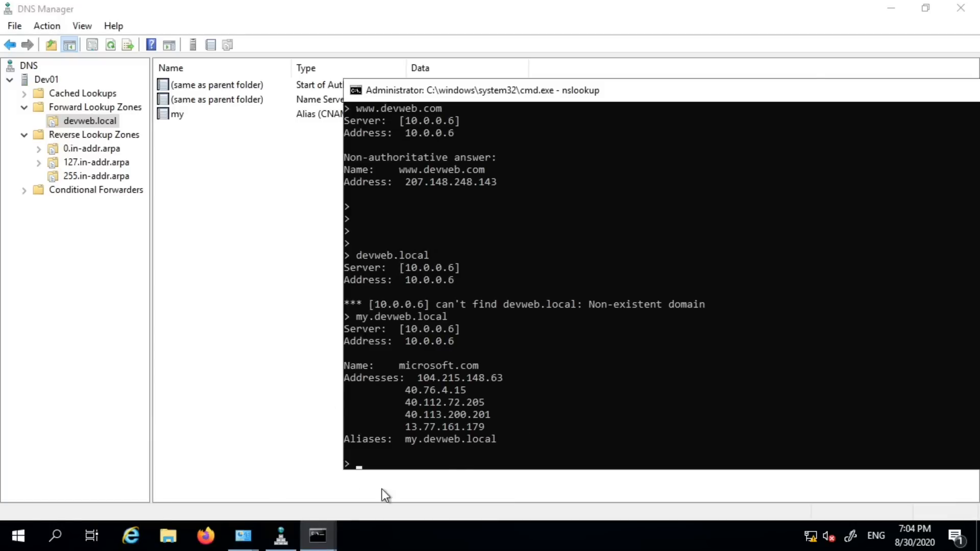
left_click(317, 536)
left_click(402, 484)
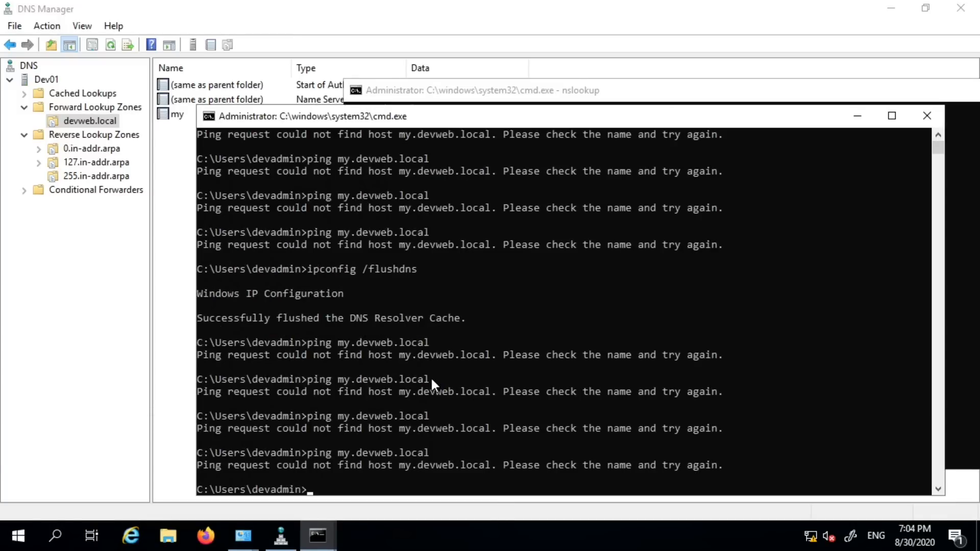
key("Return")
key("Return")
type("i")
type("onfig")
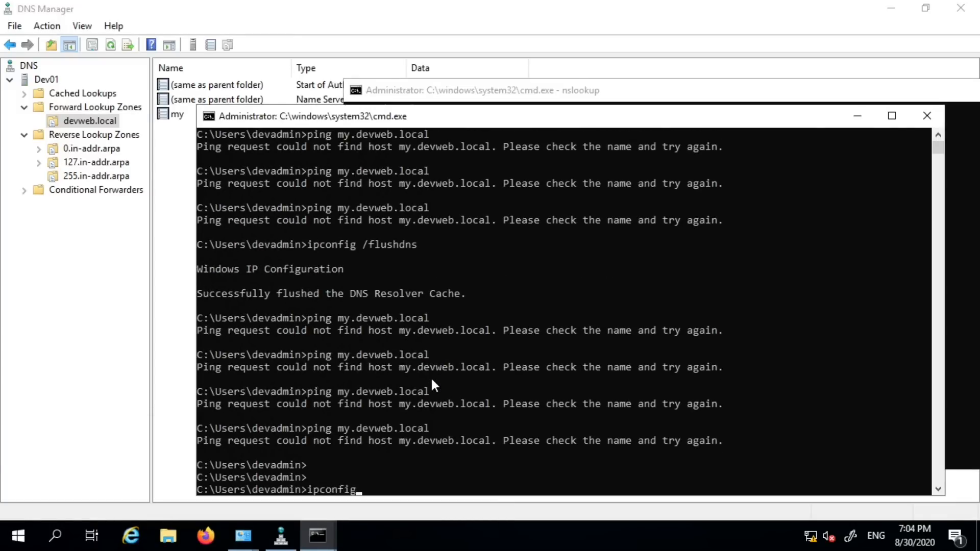
key("Return")
left_click_drag(436, 442, 477, 443)
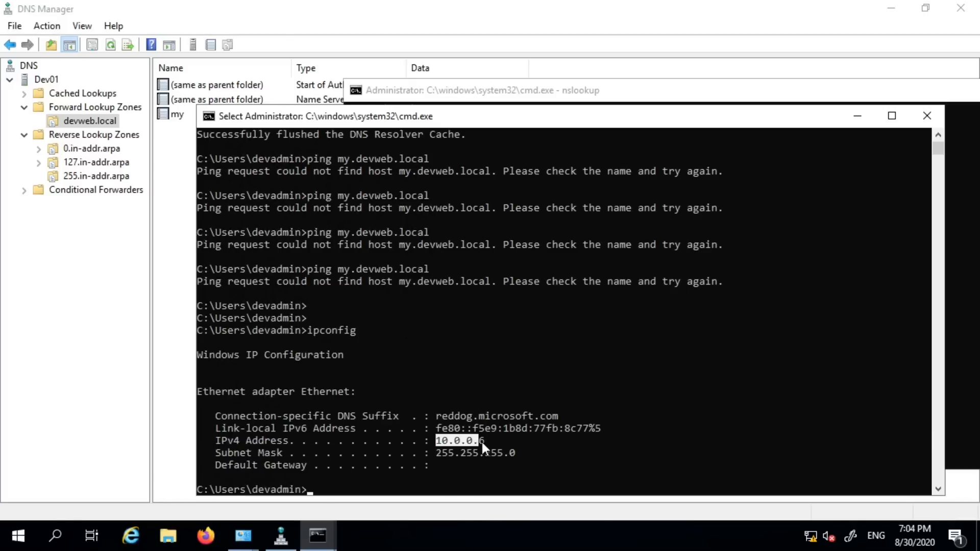
Return to the New Host dialog in DNS Manager, add host www with IP address 10.0.0.6, and finish adding hosts
left_click(162, 173)
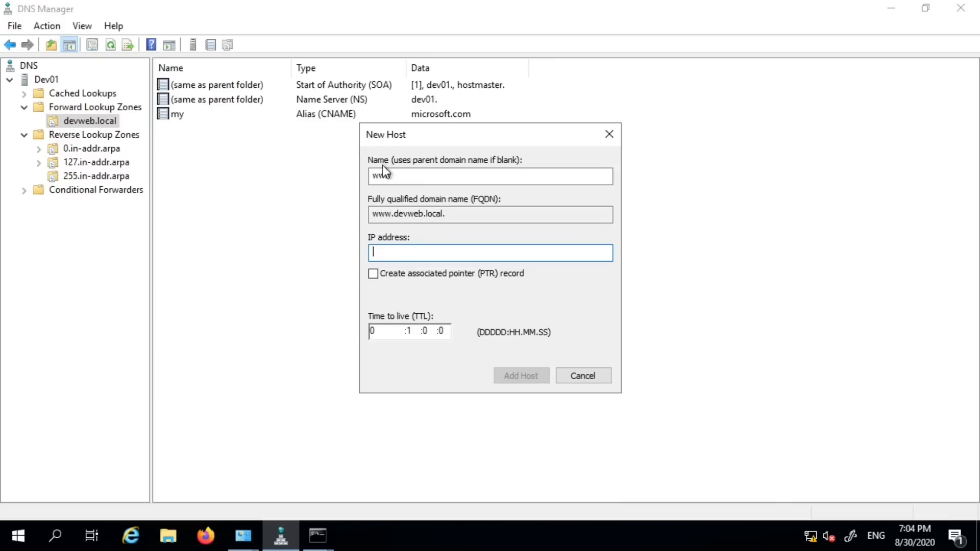
type("10.0.0.6")
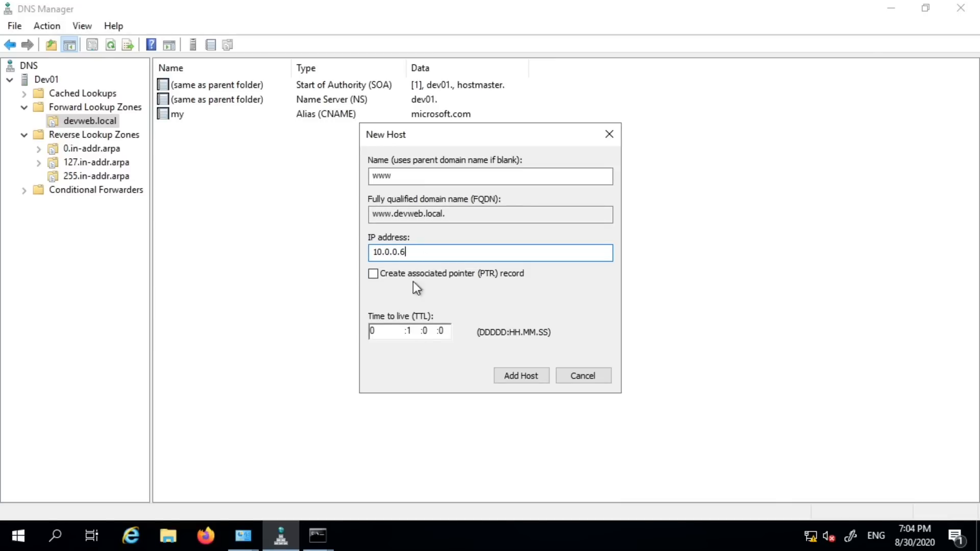
left_click(519, 374)
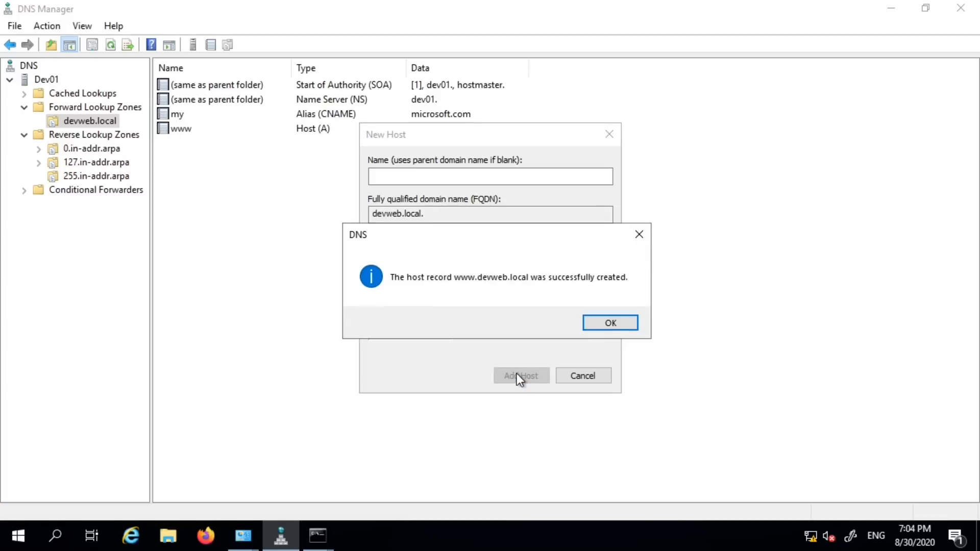
left_click(611, 323)
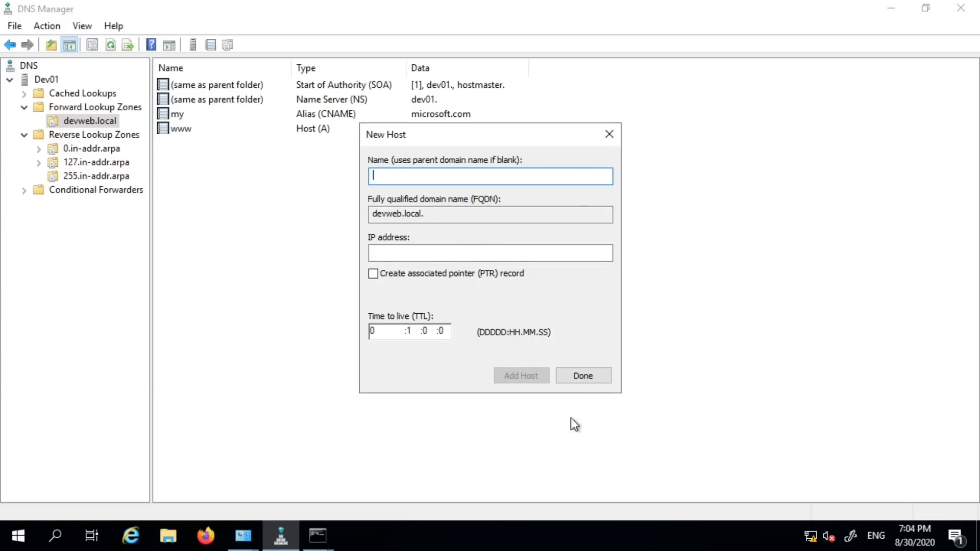
left_click(583, 381)
Turn on updating the associated pointer (PTR) record in the www host's properties, apply it and accept the properties
double_click(178, 127)
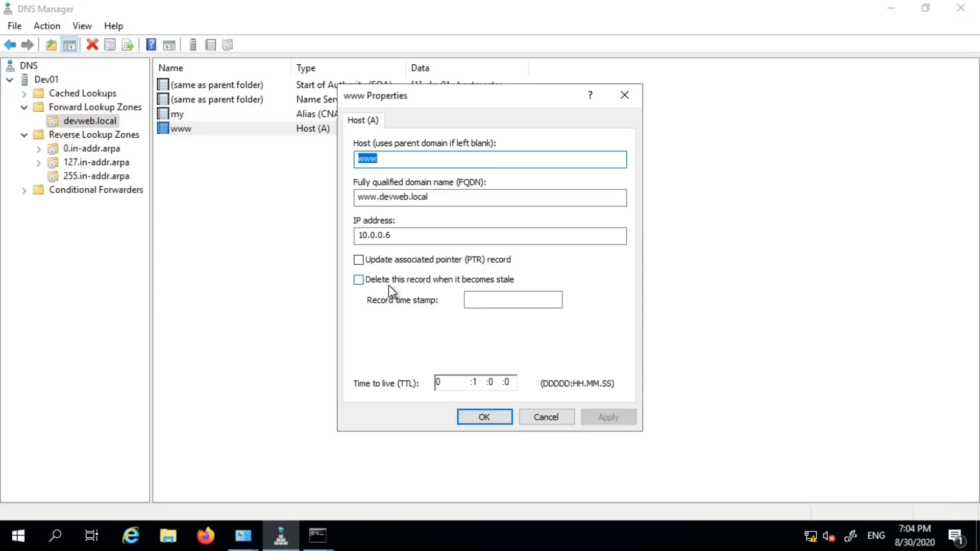
left_click(359, 262)
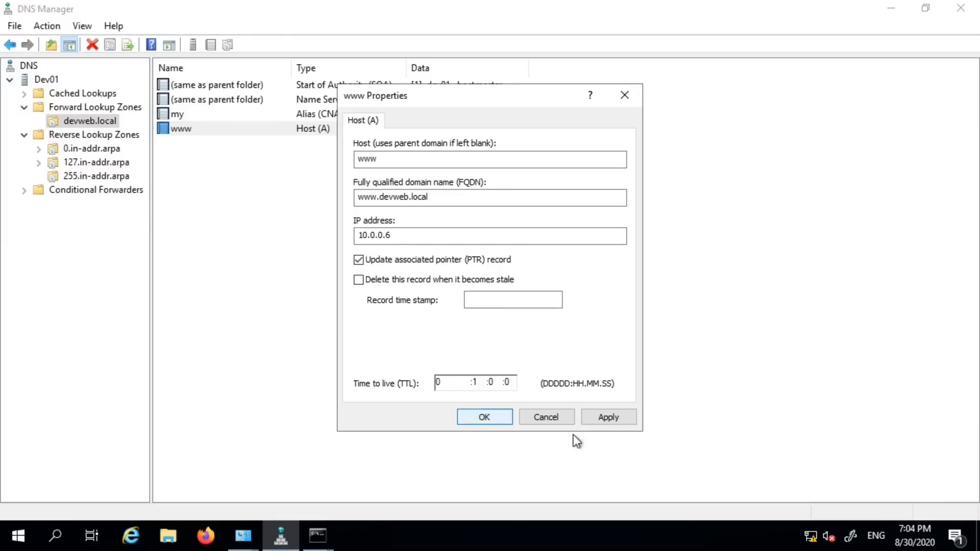
left_click(600, 421)
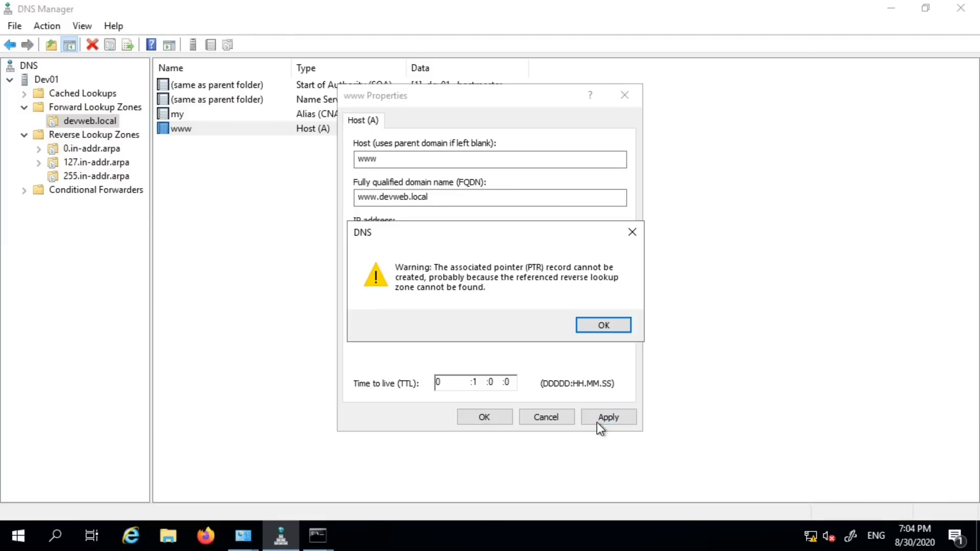
left_click(602, 326)
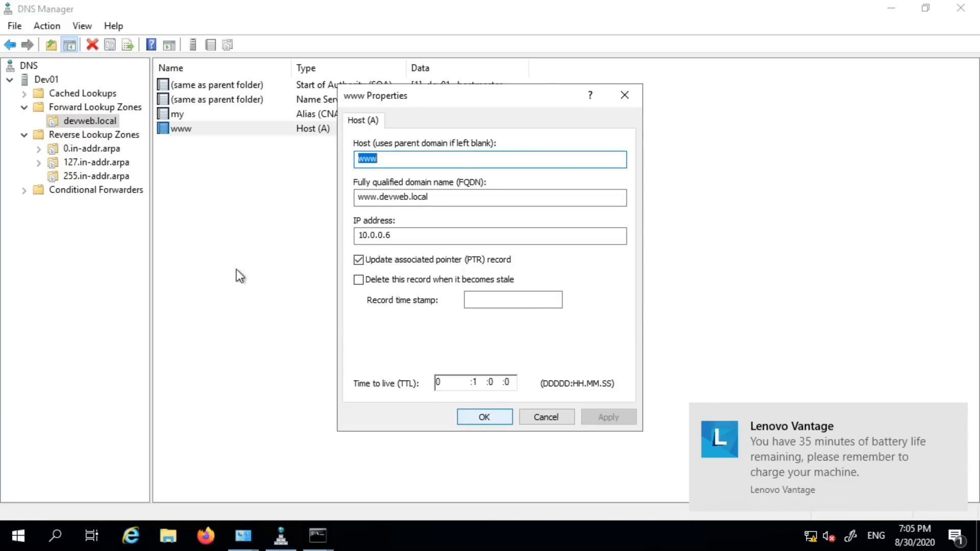
left_click(481, 417)
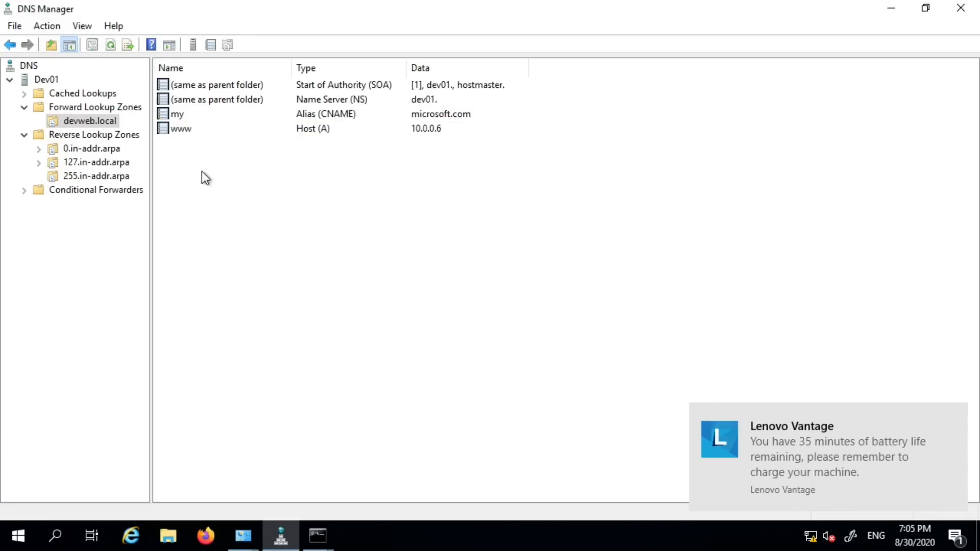
Examine the records in the 0, 127 and 255 in-addr.arpa reverse lookup zones, then return to the devweb.local zone
left_click(100, 151)
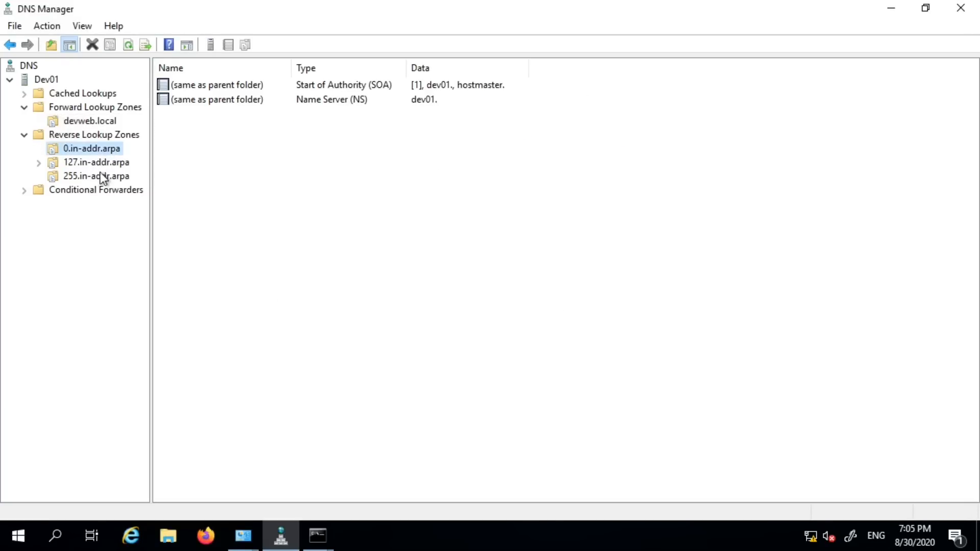
left_click(106, 164)
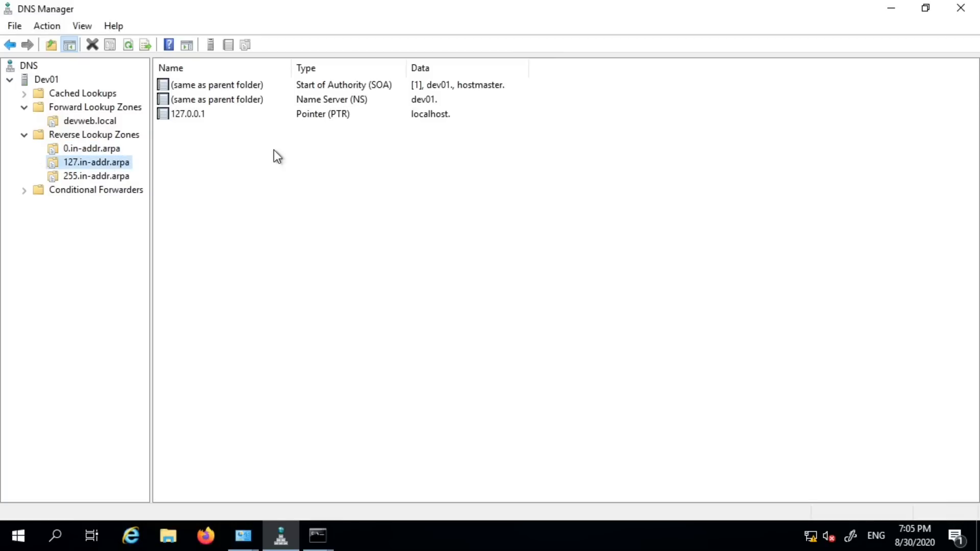
left_click(193, 119)
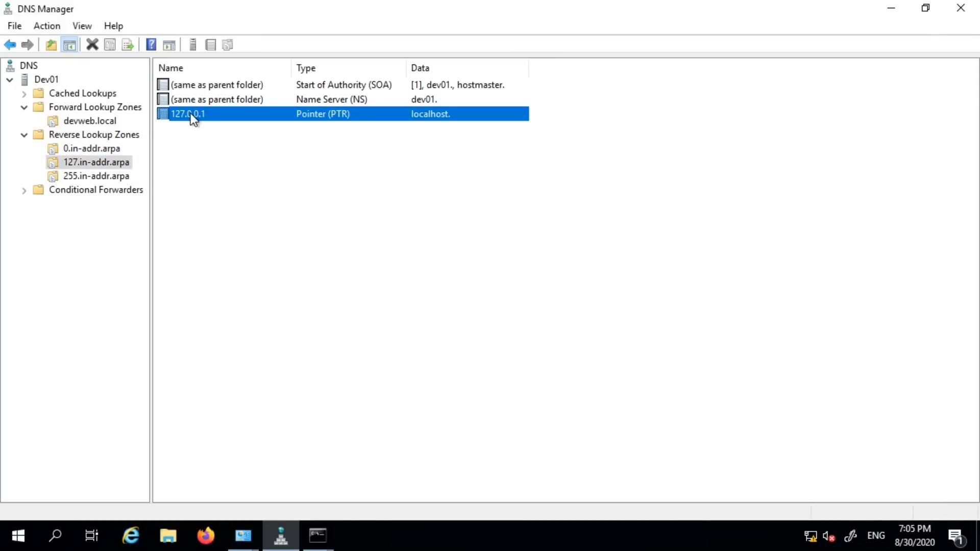
left_click(87, 177)
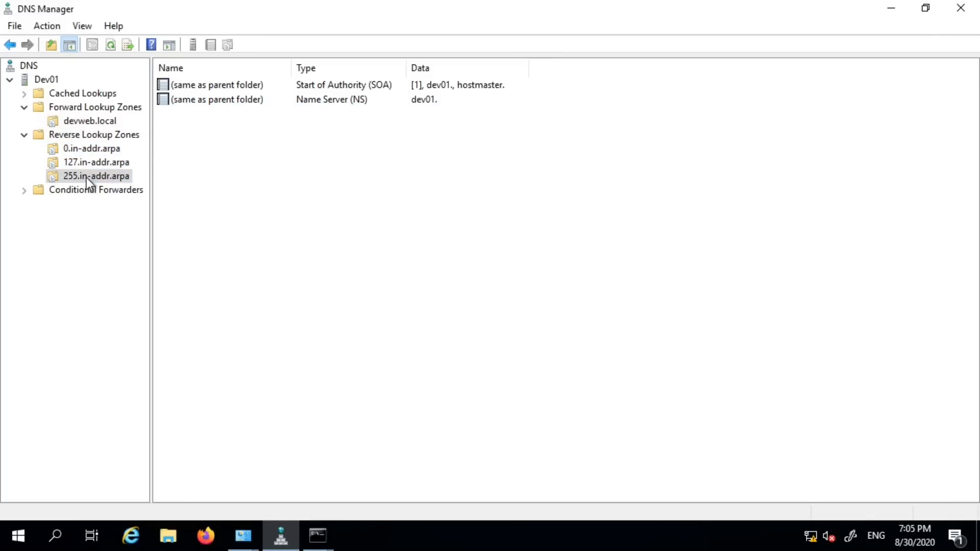
left_click(233, 102)
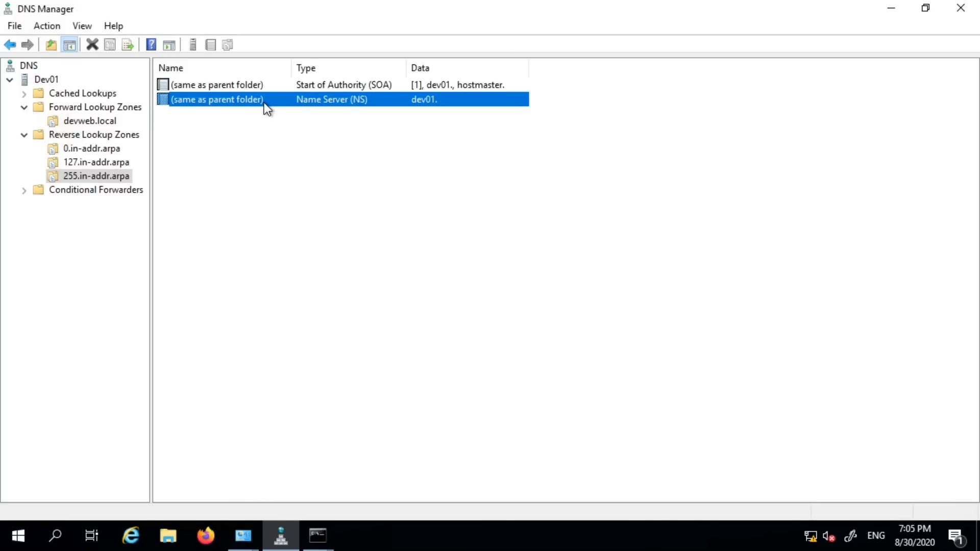
left_click(96, 174)
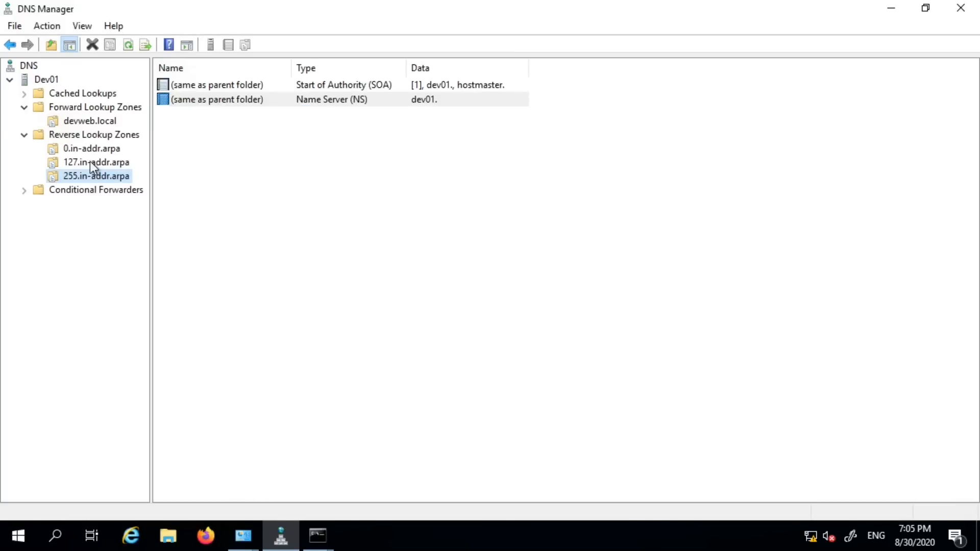
left_click(88, 149)
left_click(95, 163)
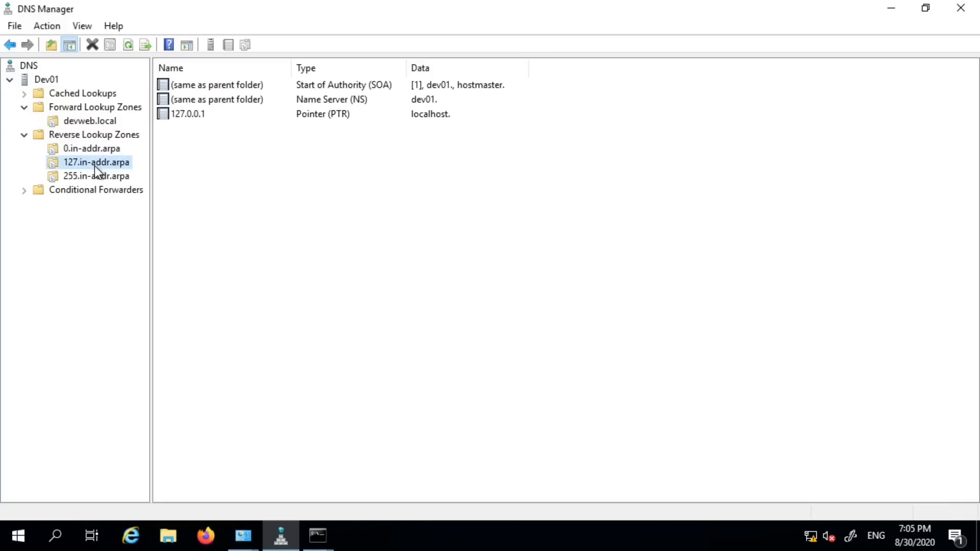
left_click(105, 177)
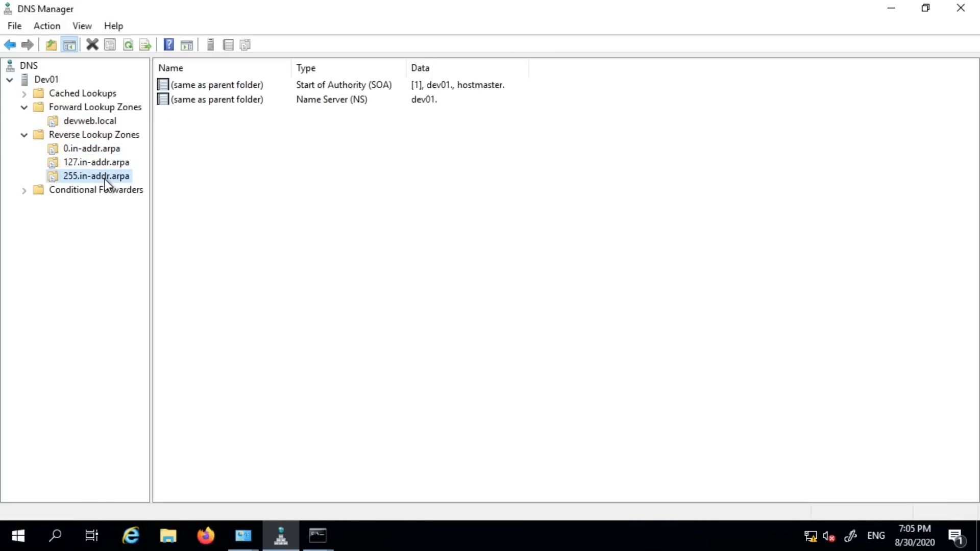
left_click(105, 162)
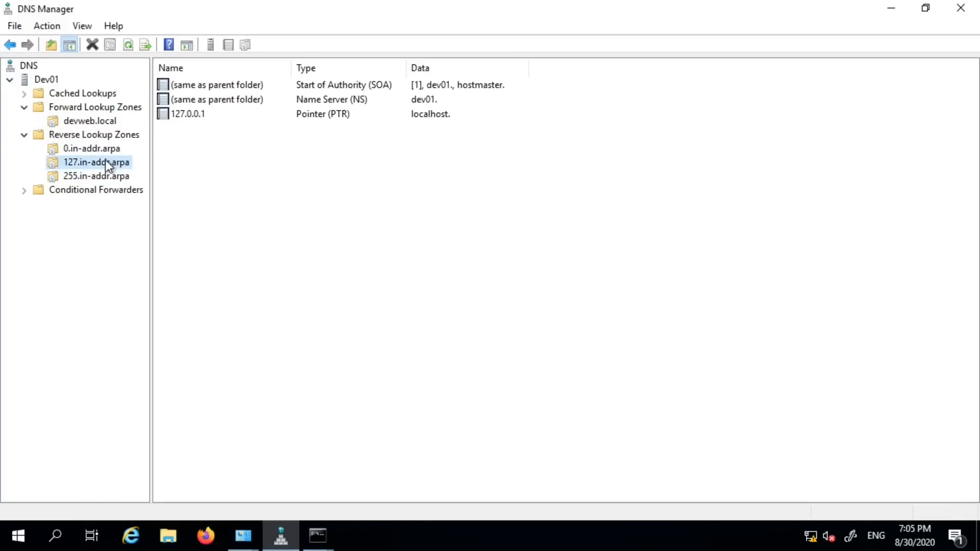
left_click(105, 147)
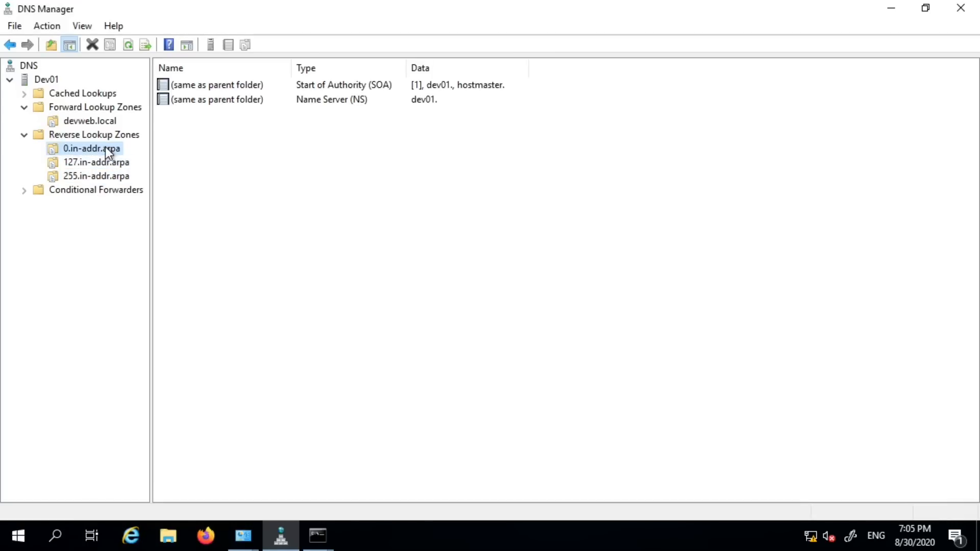
left_click(90, 121)
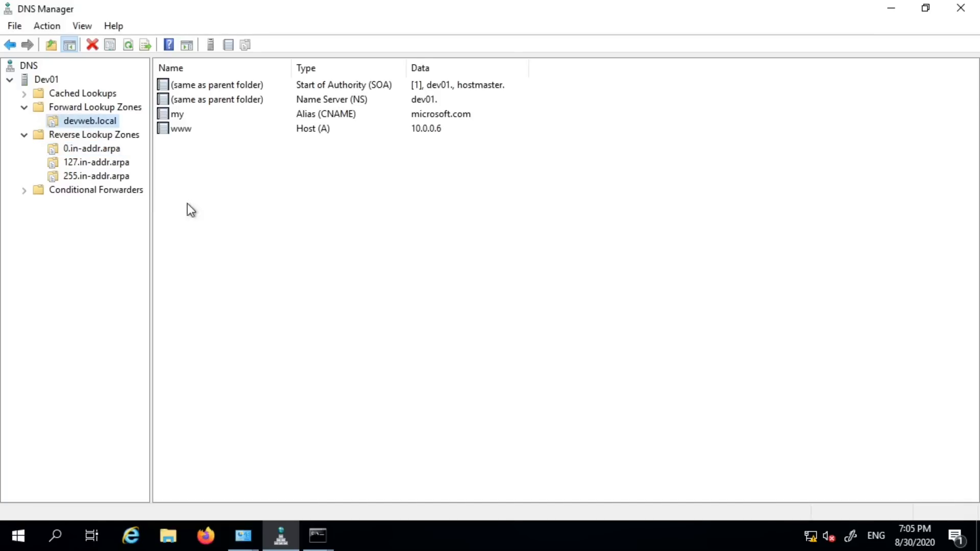
mouse_move(317, 537)
left_click(372, 462)
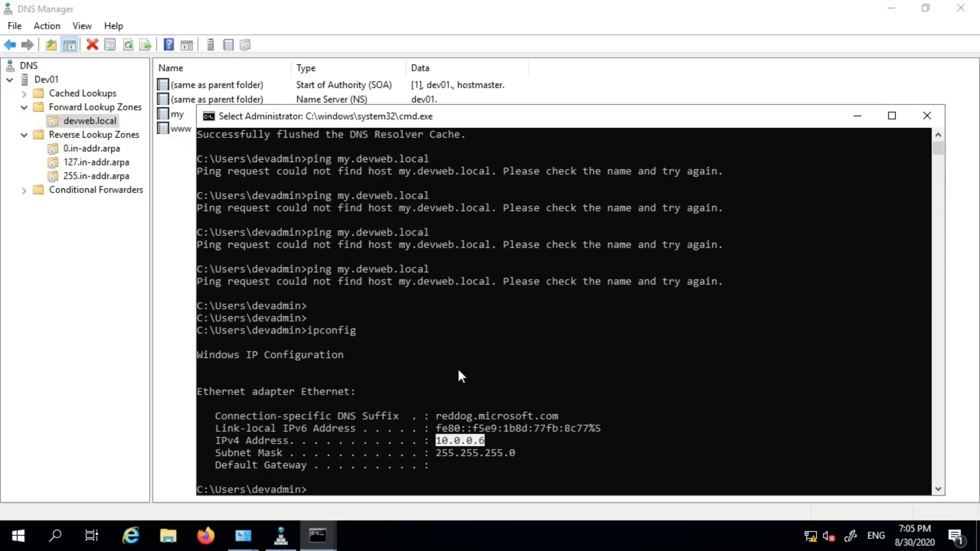
key("Return")
key("Return")
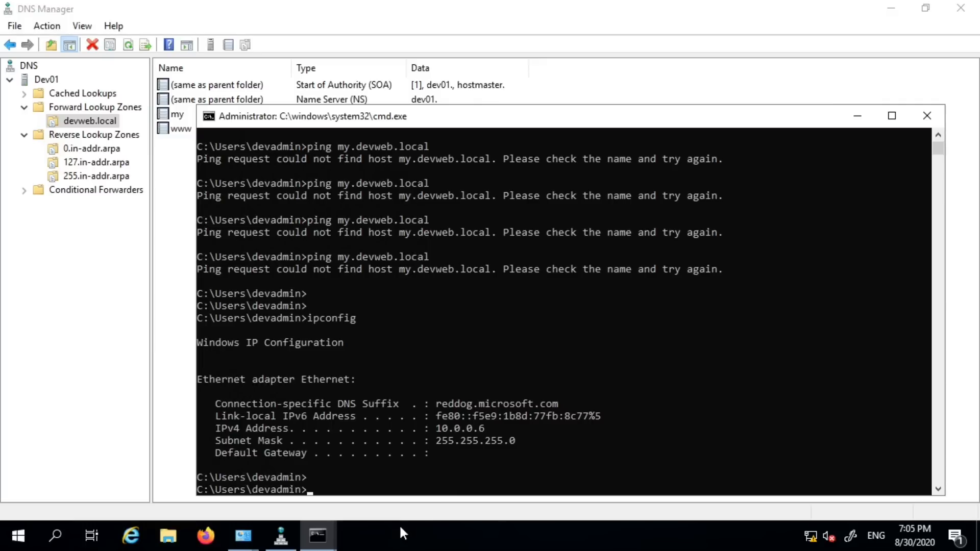
left_click(317, 536)
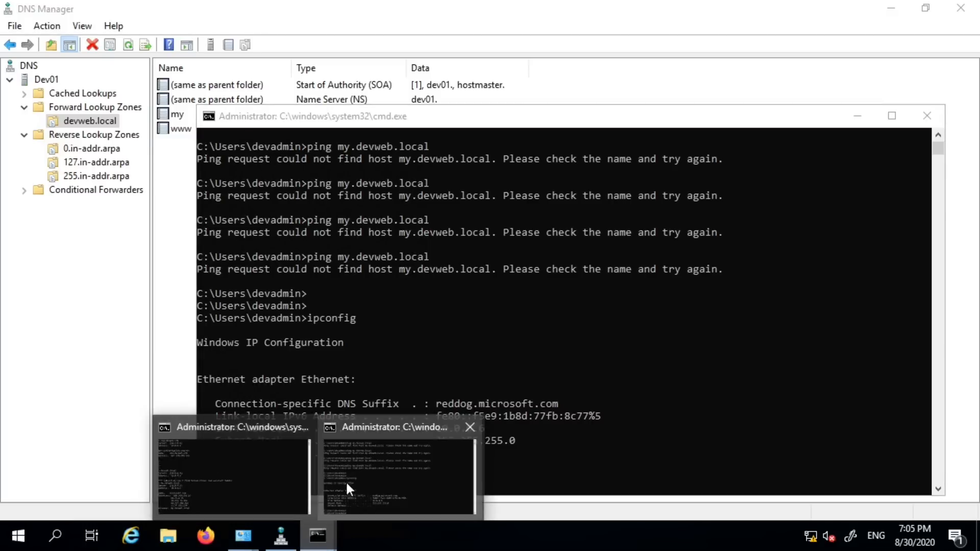
left_click(243, 481)
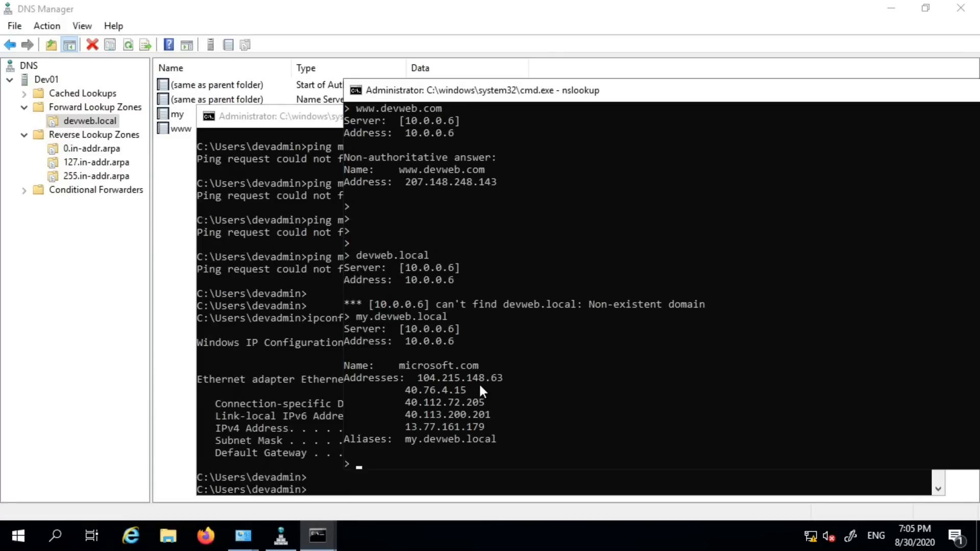
type("www.devweb.local")
key("Return")
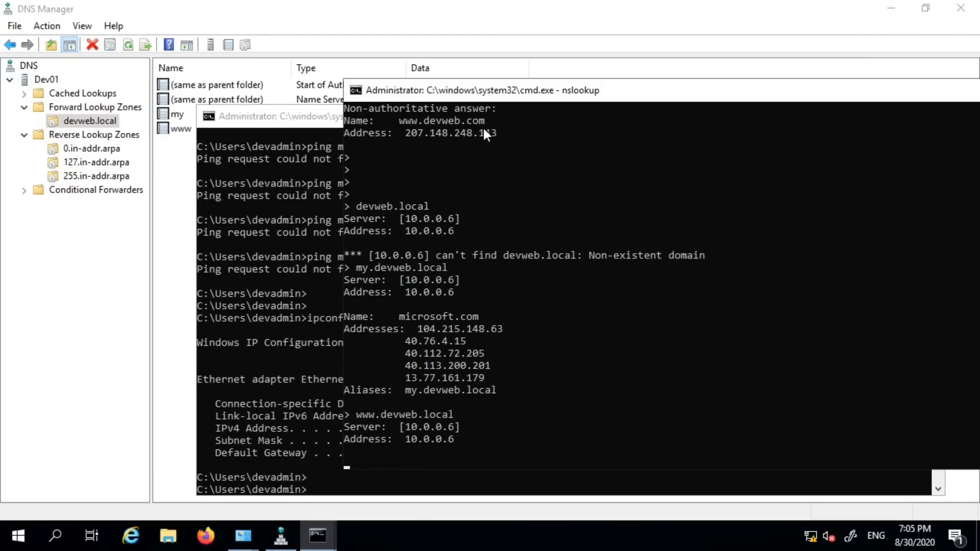
left_click_drag(495, 91, 248, 14)
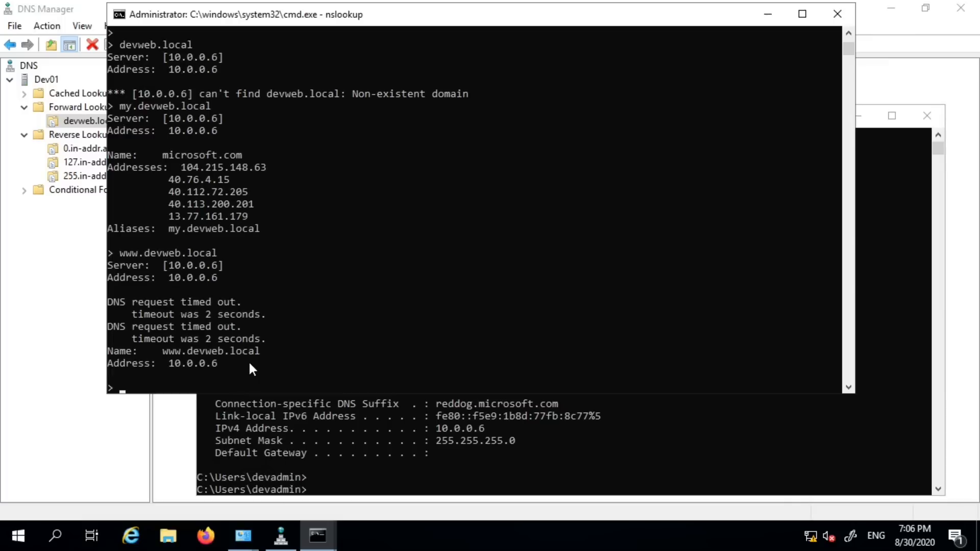
left_click(432, 455)
type("ping 10.0.0.")
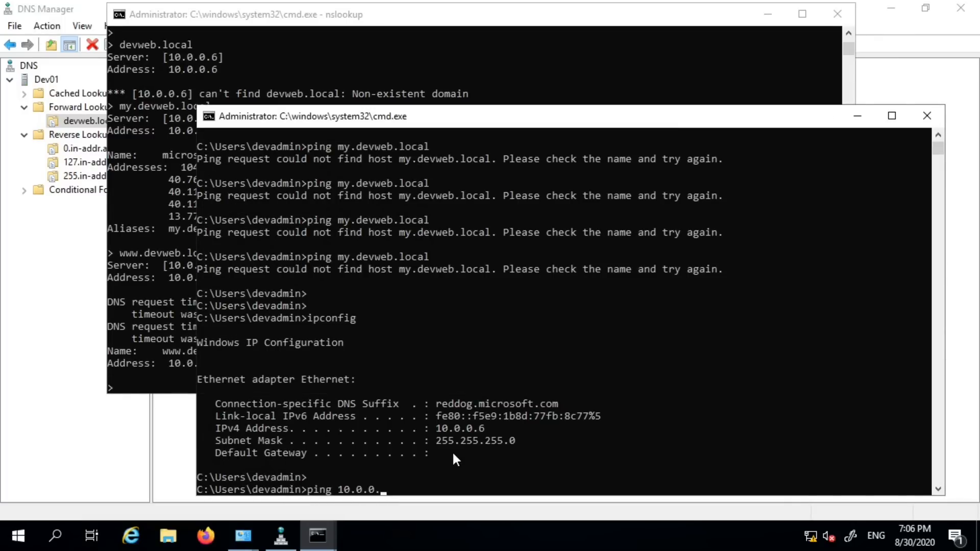
key("BackSpace")
key("BackSpace")
key("BackSpace")
key("BackSpace")
key("BackSpace")
key("BackSpace")
key("BackSpace")
type("www.we")
key("BackSpace")
key("BackSpace")
type("devweb.local")
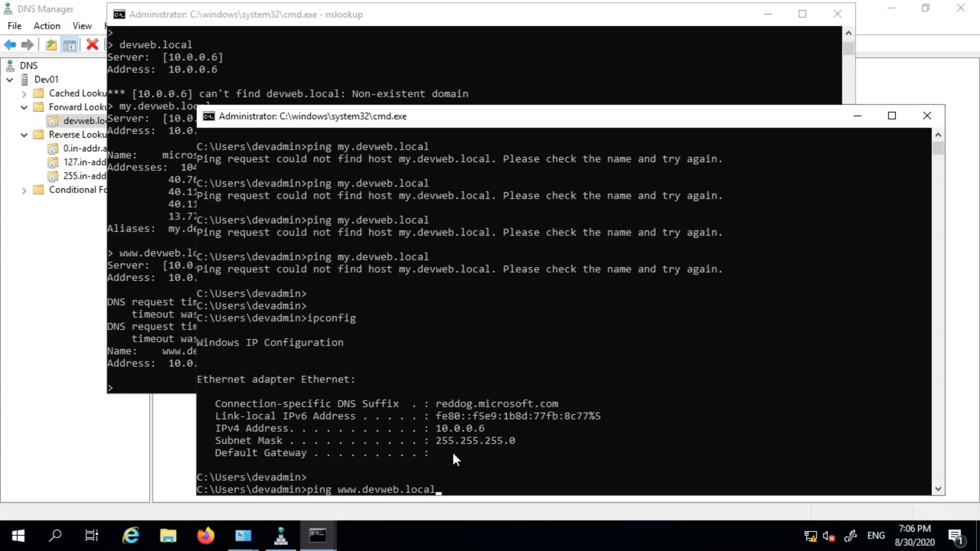
key("Return")
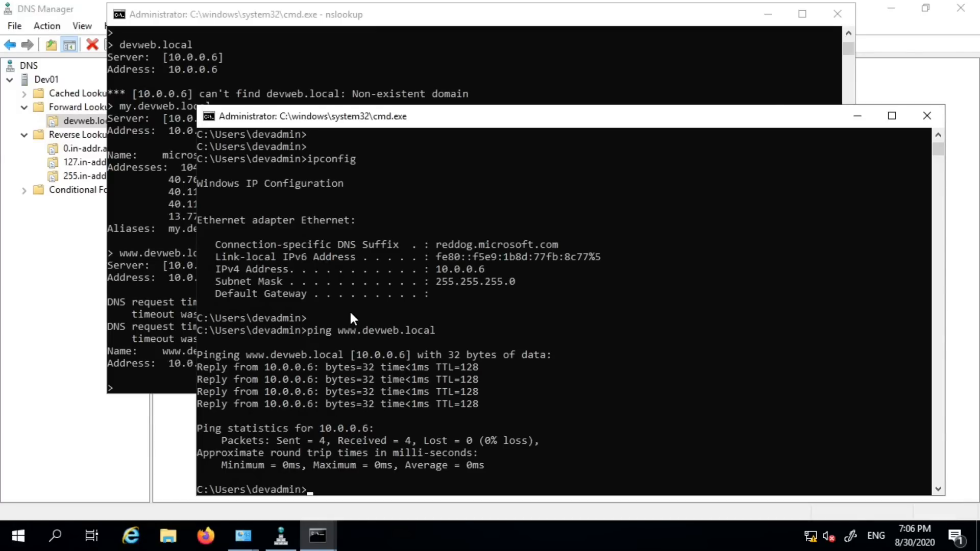
Close the Command Prompt used for the www ping, move the nslookup window off the zone tree, and start a new Command Prompt
double_click(209, 117)
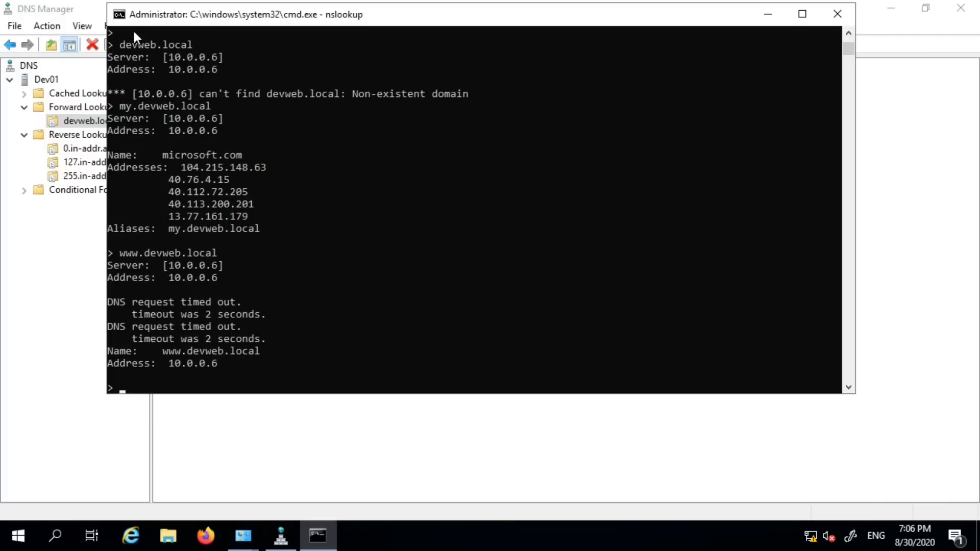
left_click_drag(146, 14, 231, 54)
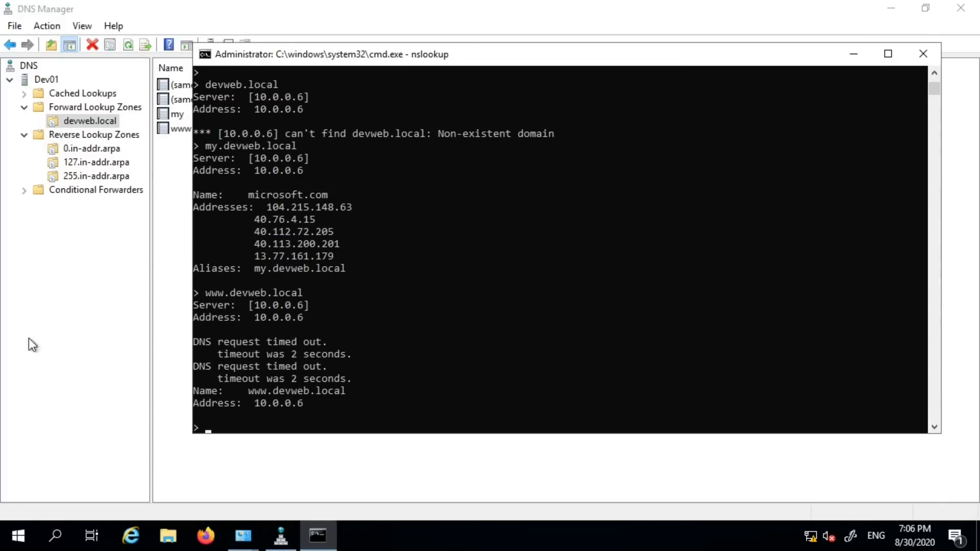
right_click(14, 536)
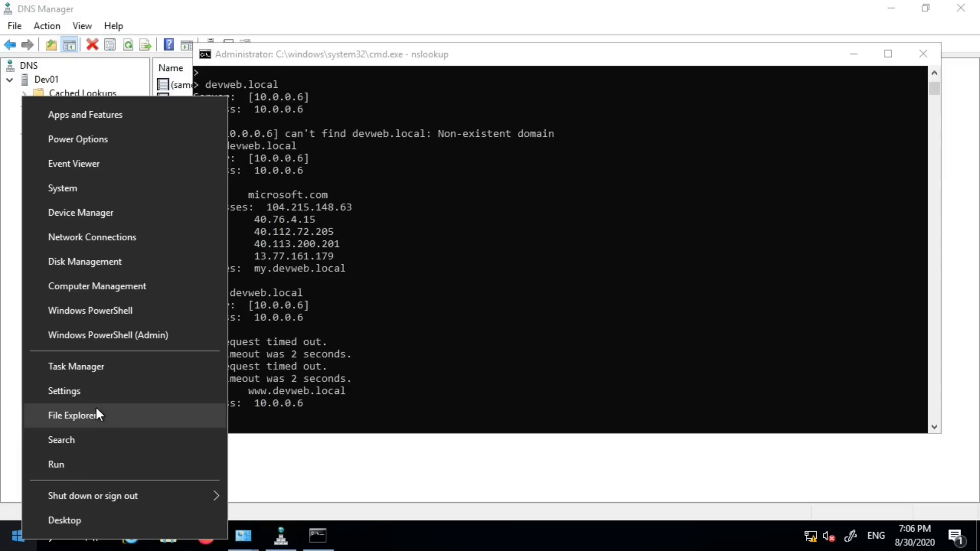
left_click(124, 463)
left_click(120, 491)
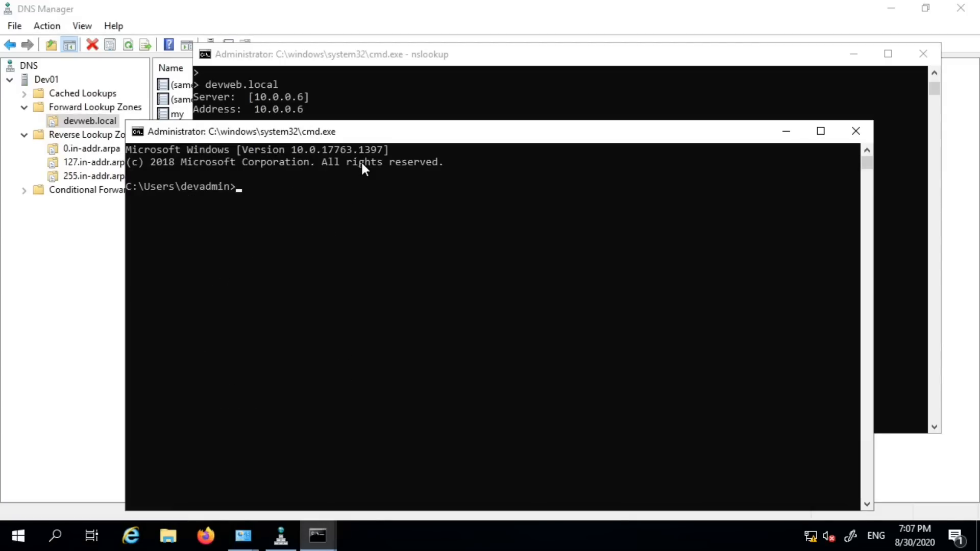
Ping my.devweb.local from the new Command Prompt, then repeat the same ping
type("ping my.devweb.lo")
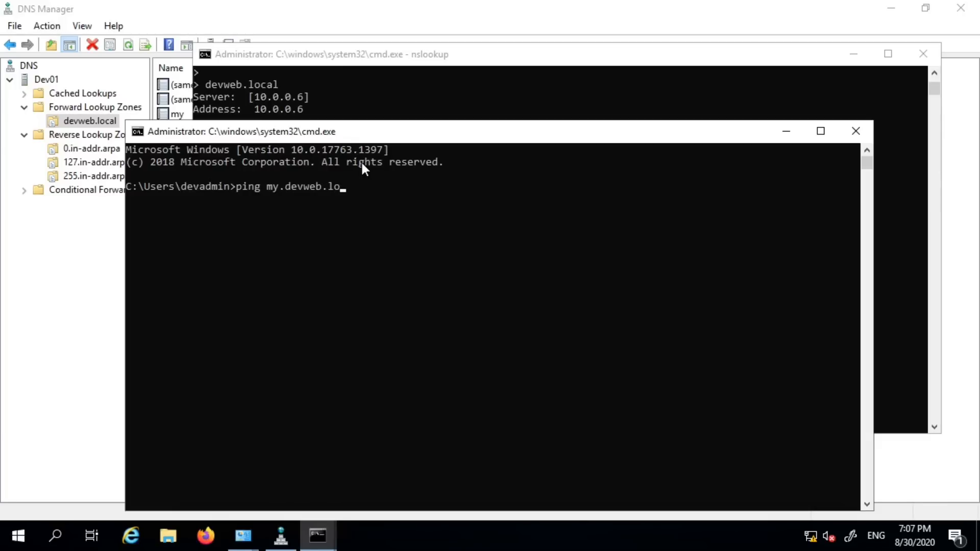
type("cal")
key("Return")
key("Up")
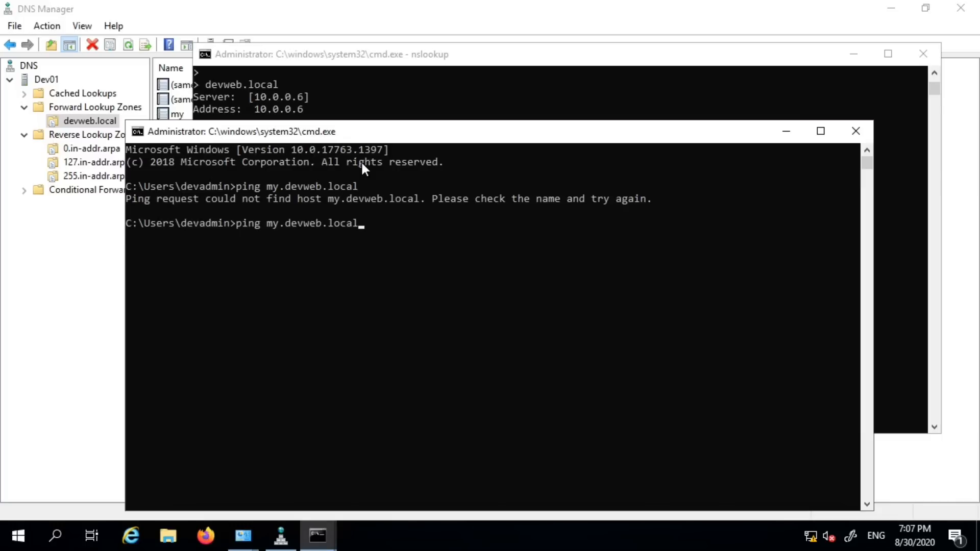
key("Return")
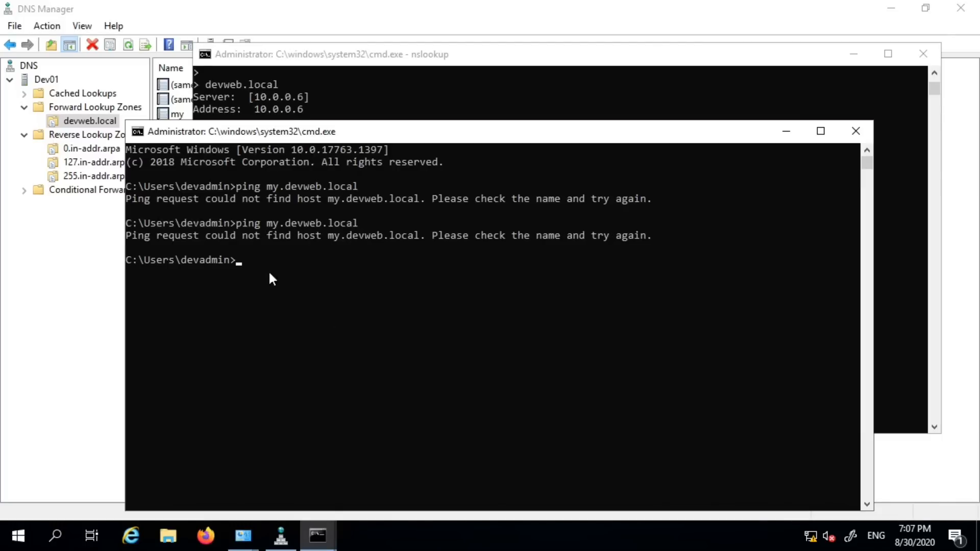
Close the nslookup and ping Command Prompt windows and compare the my alias and www host records in devweb.local
left_click(305, 52)
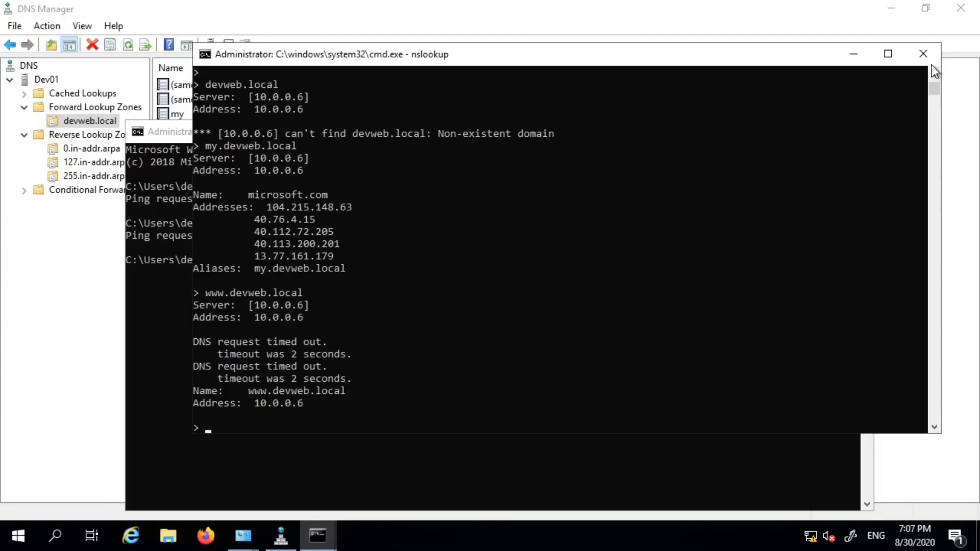
left_click(923, 54)
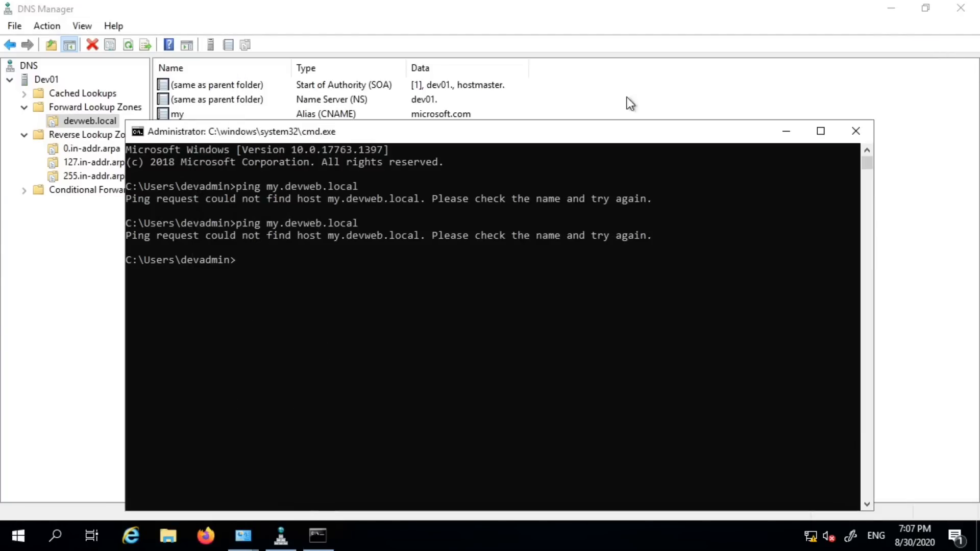
left_click(853, 132)
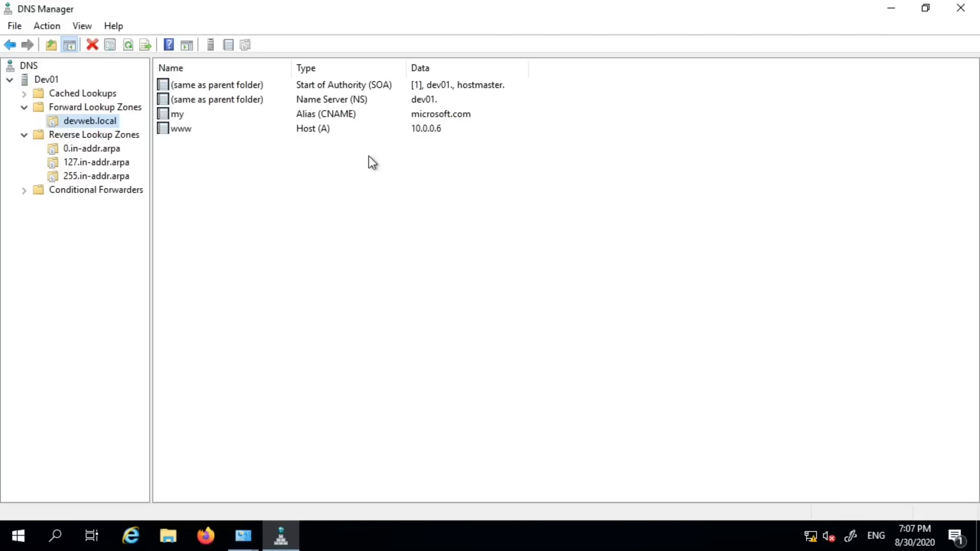
left_click(179, 127)
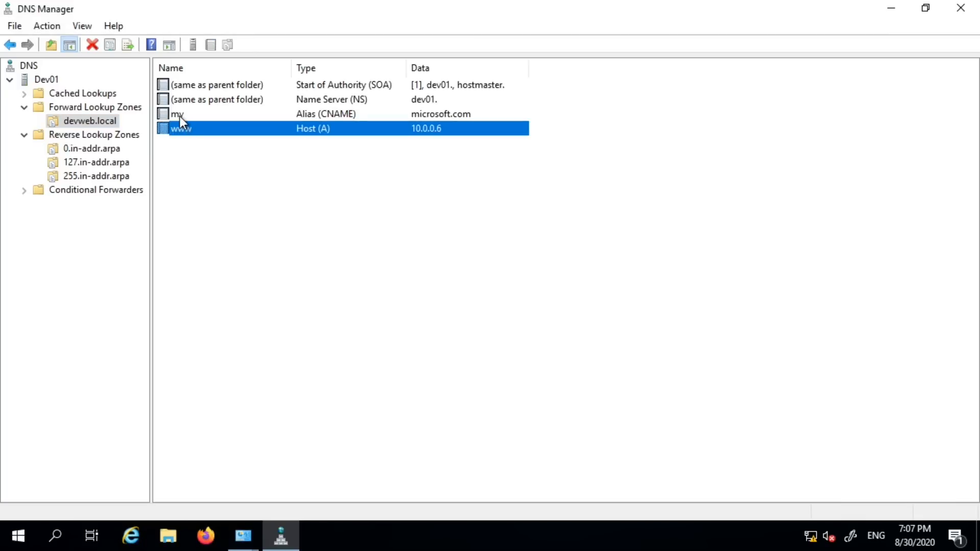
left_click(179, 115)
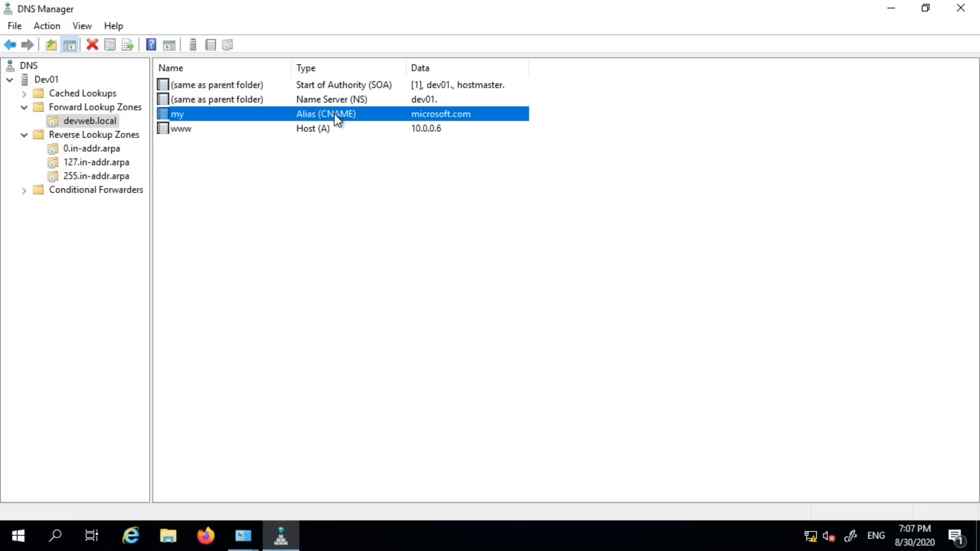
left_click(309, 131)
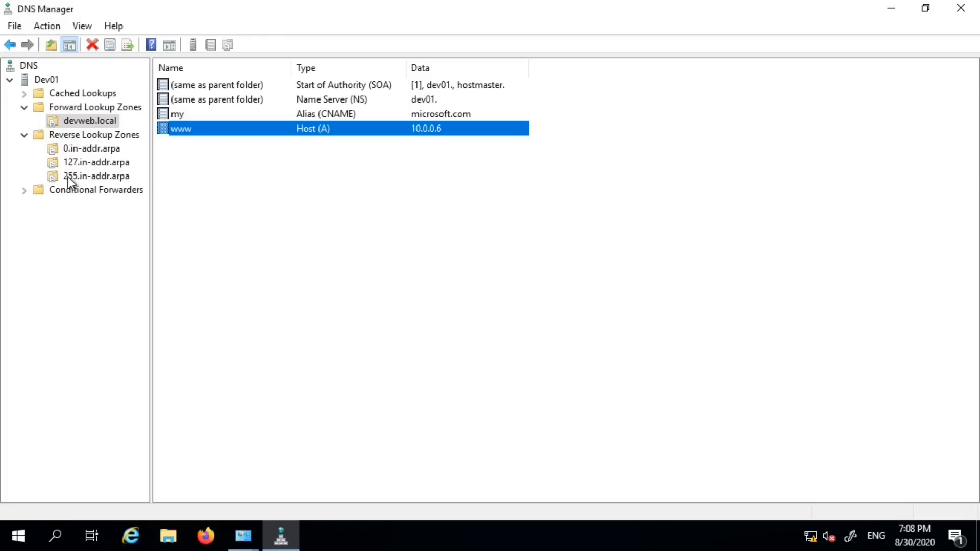
Start a new host record in the devweb.local zone with the name workstation02 and IP address 10.0.0.40
right_click(244, 174)
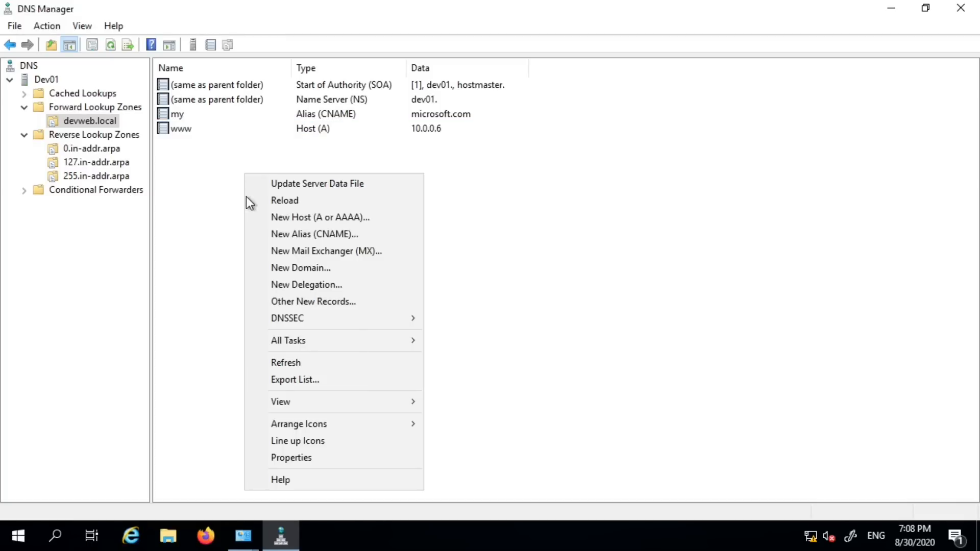
left_click(350, 220)
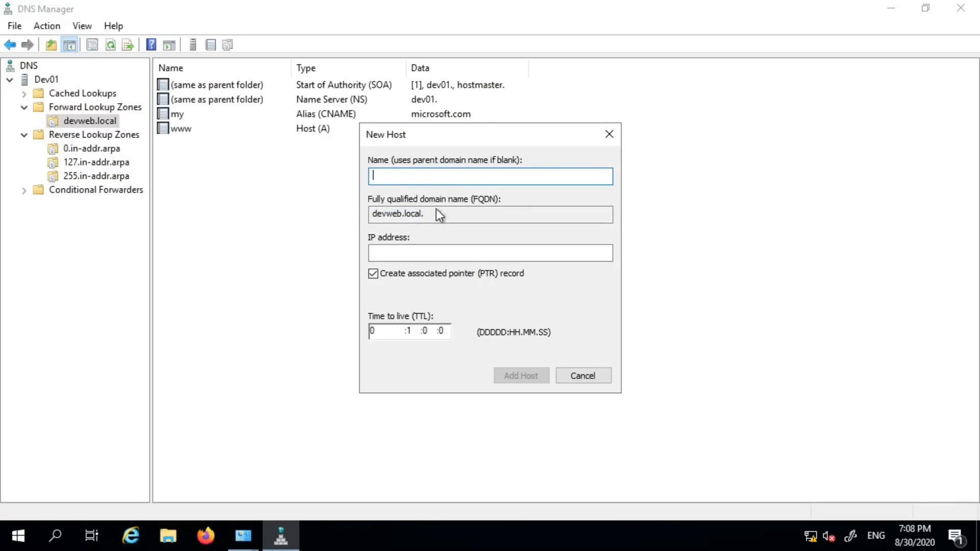
type("workstation02")
left_click(417, 253)
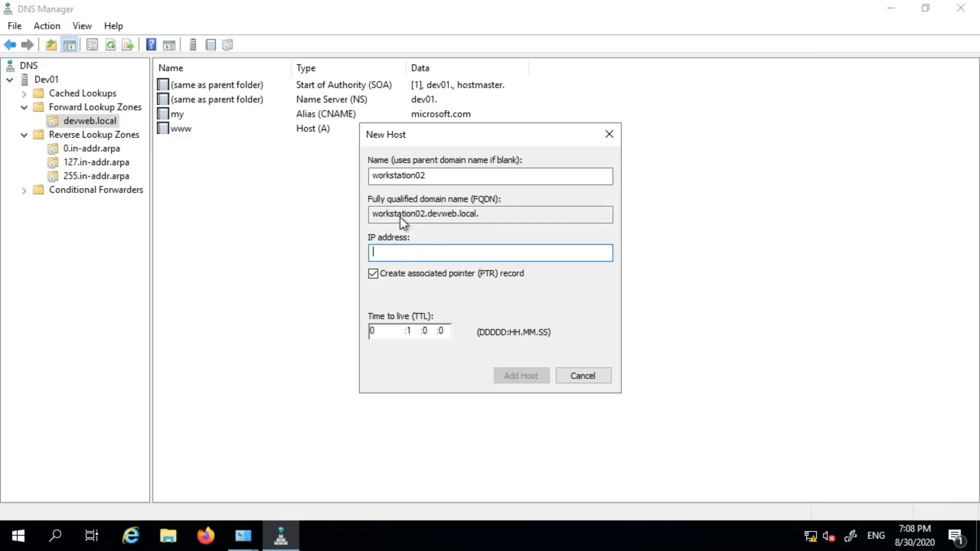
type("10.0.0.40")
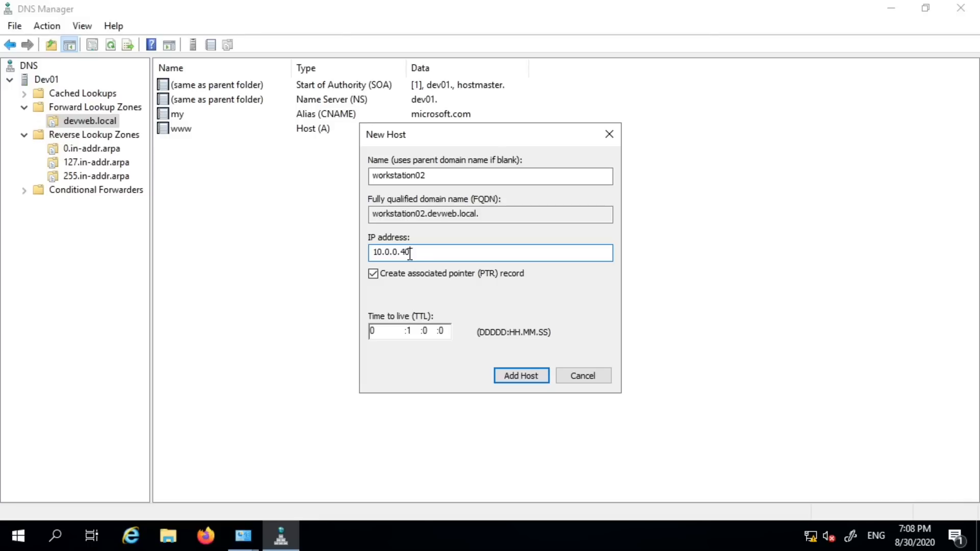
Move the New Host dialog clear of the record list and review its host name and IP address entries
left_click_drag(446, 254, 324, 264)
left_click(456, 250)
left_click_drag(450, 250, 336, 250)
left_click(435, 252)
left_click_drag(428, 252, 345, 254)
left_click_drag(430, 137, 562, 184)
left_click_drag(577, 300, 512, 302)
left_click_drag(573, 221, 459, 225)
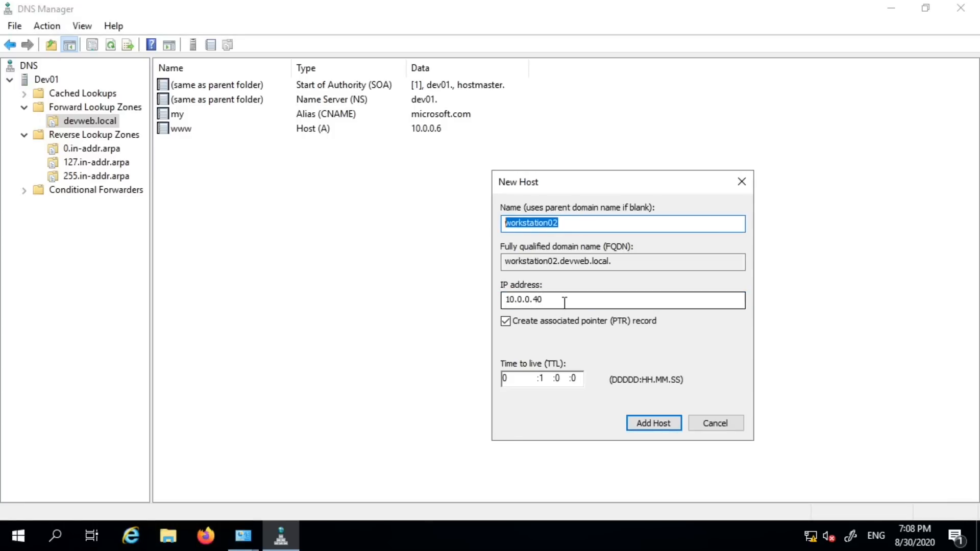
left_click_drag(564, 302, 491, 317)
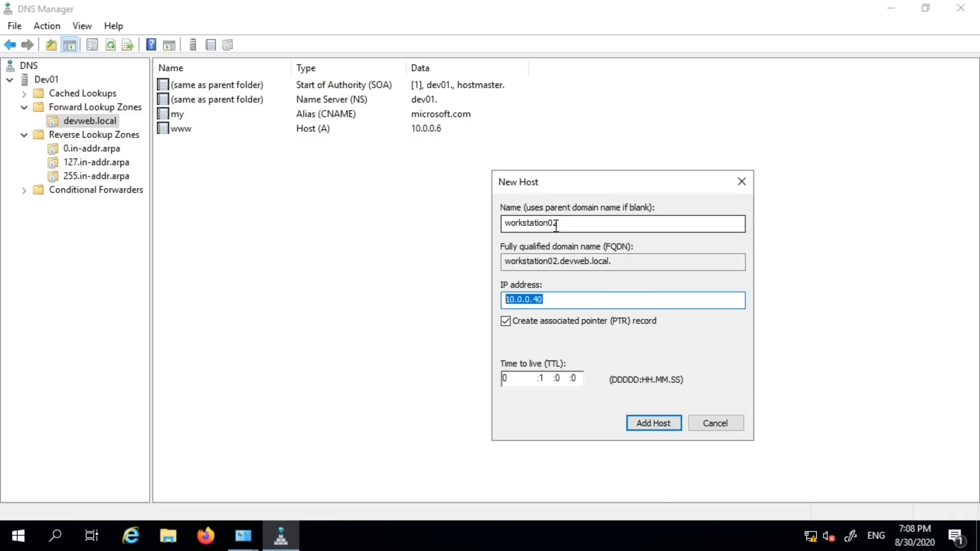
left_click_drag(587, 222, 381, 215)
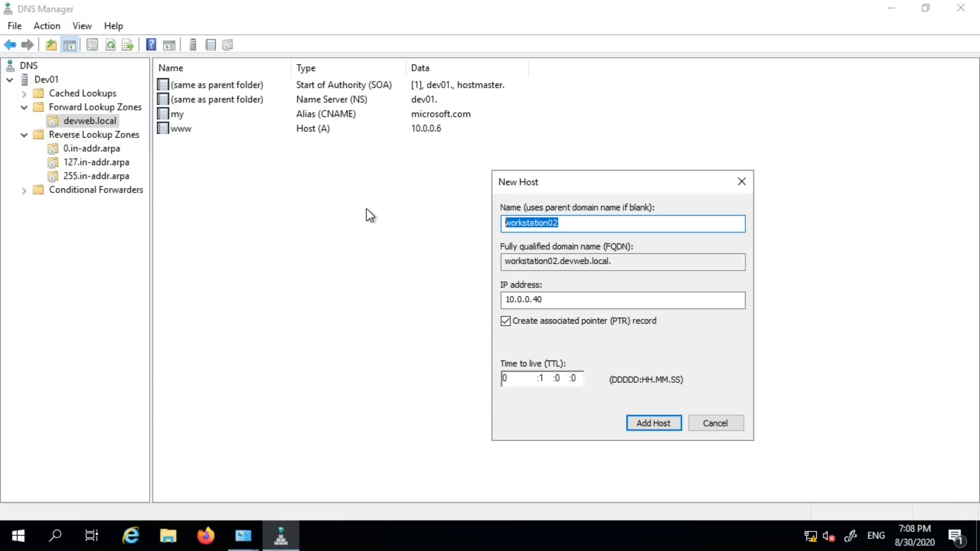
Add the workstation02 host record with IP address 10.0.0.40 and an associated pointer record, and finish adding hosts
left_click(648, 429)
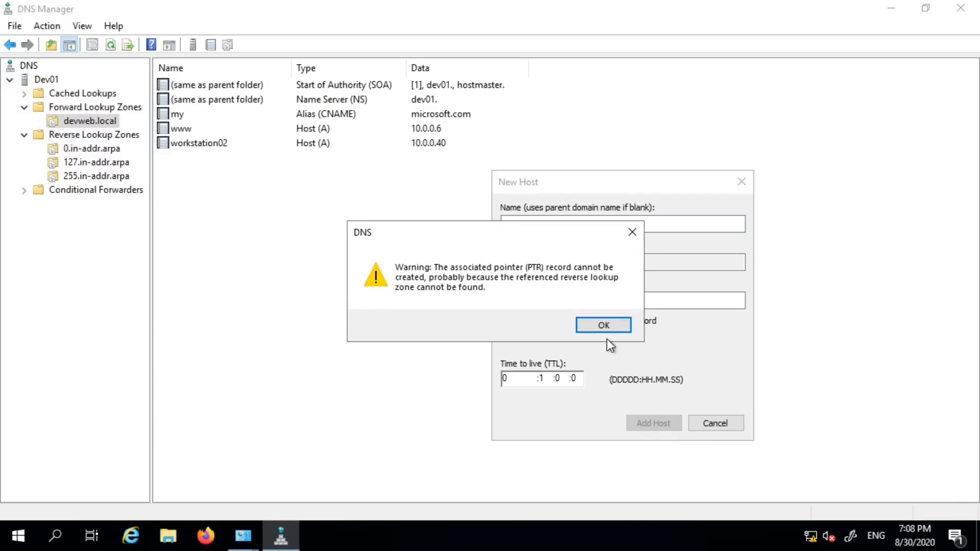
left_click(602, 325)
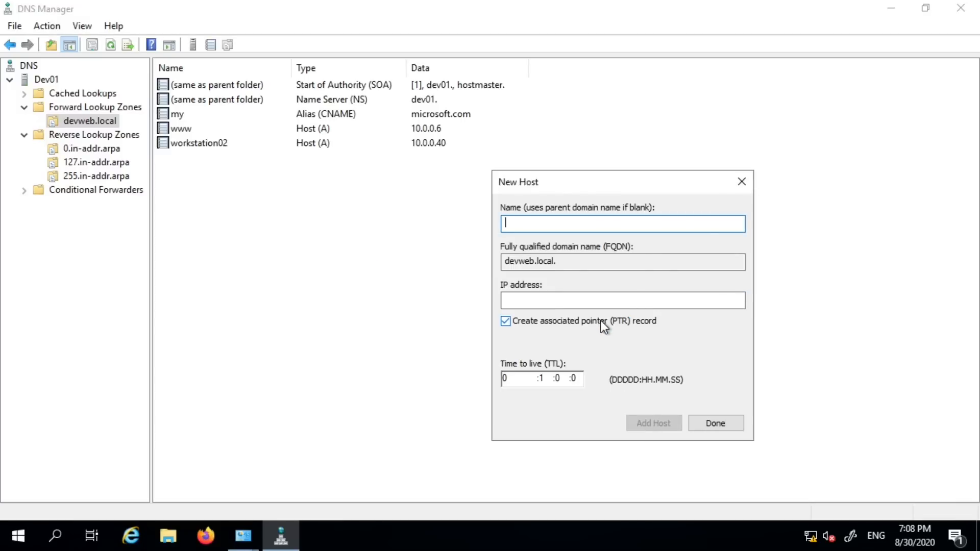
left_click(725, 427)
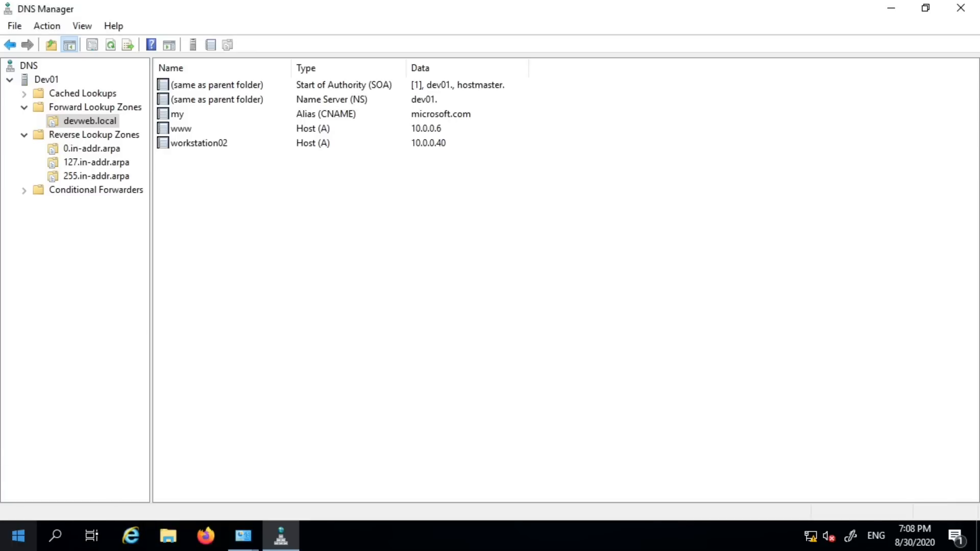
Open a Command Prompt with cmd and start an interactive nslookup session
right_click(18, 536)
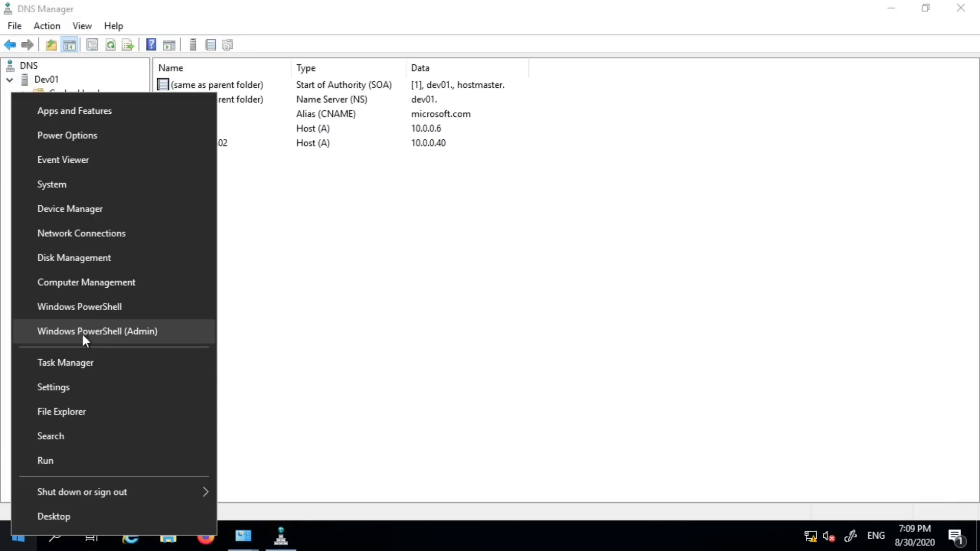
left_click(70, 459)
left_click(244, 429)
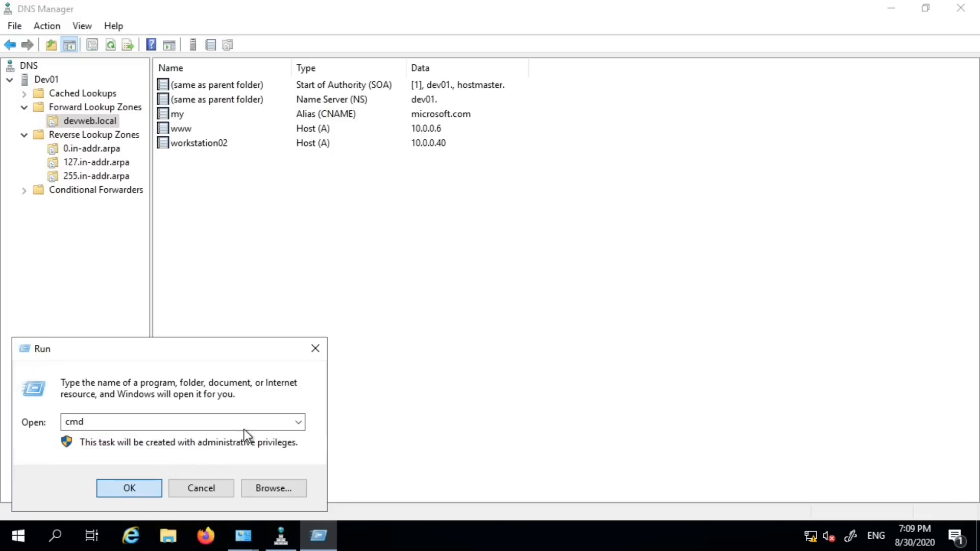
left_click(137, 486)
left_click(318, 535)
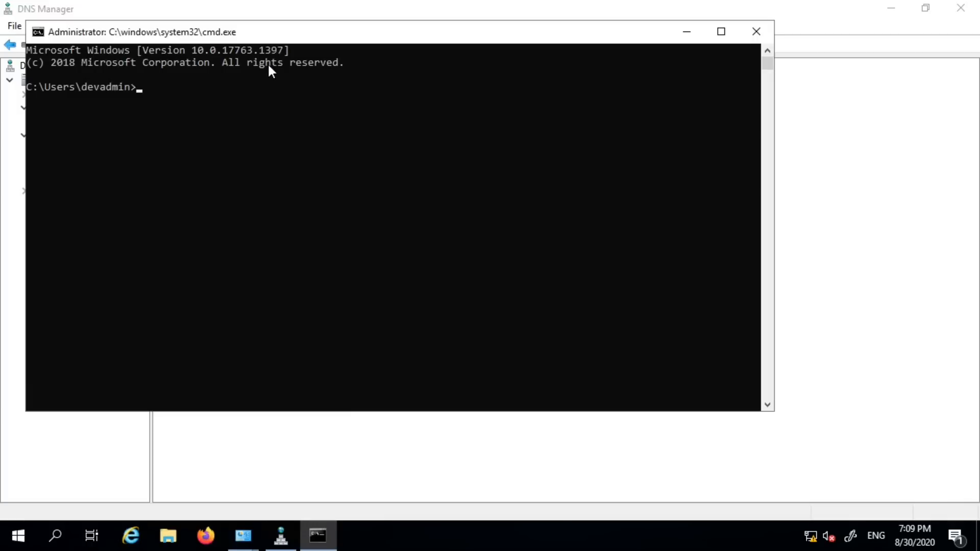
type("nslookup")
key("Return")
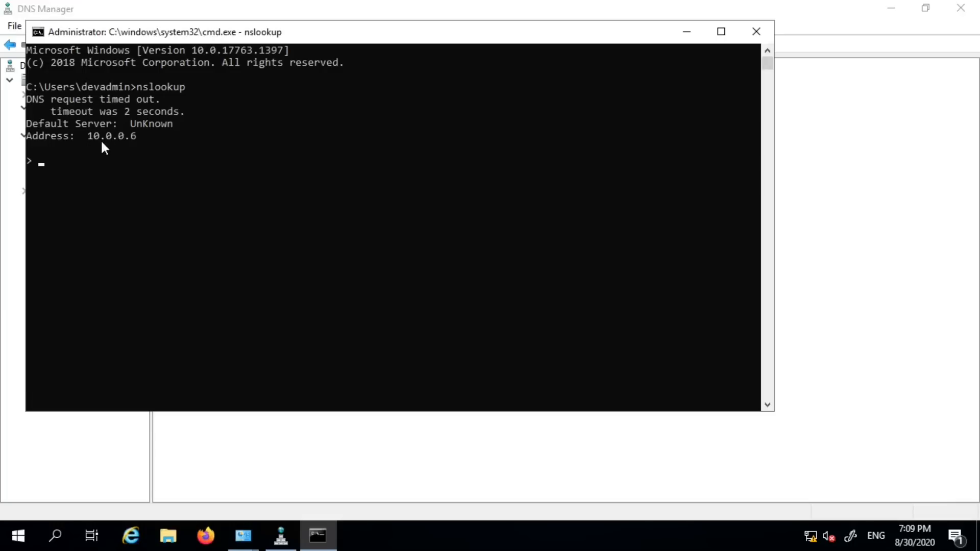
Query the short host name workstation02 in nslookup
left_click_drag(264, 38, 320, 62)
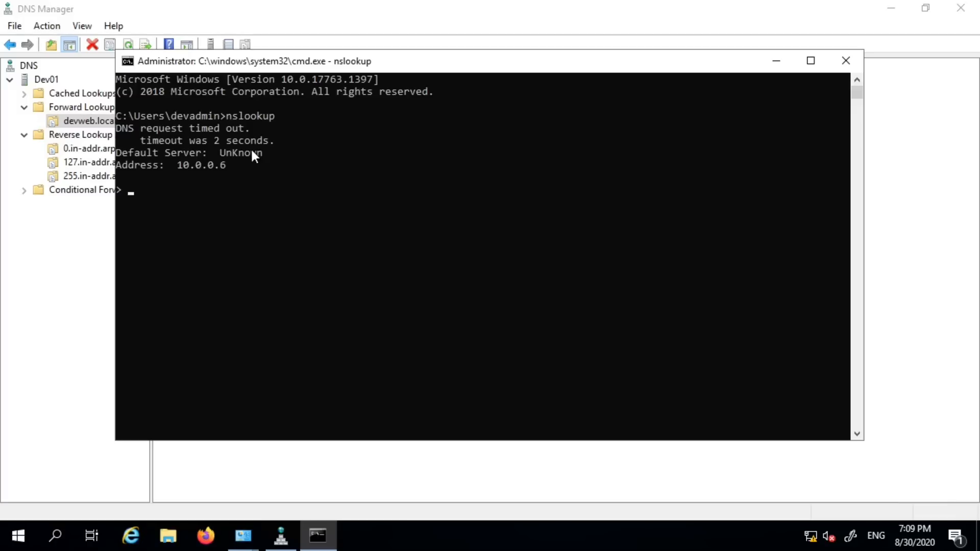
type("workstation02")
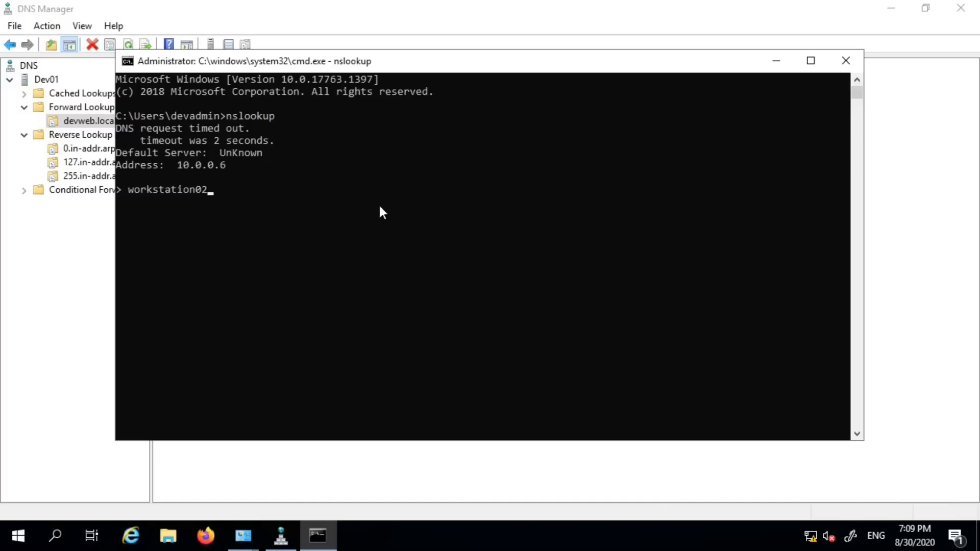
key("Return")
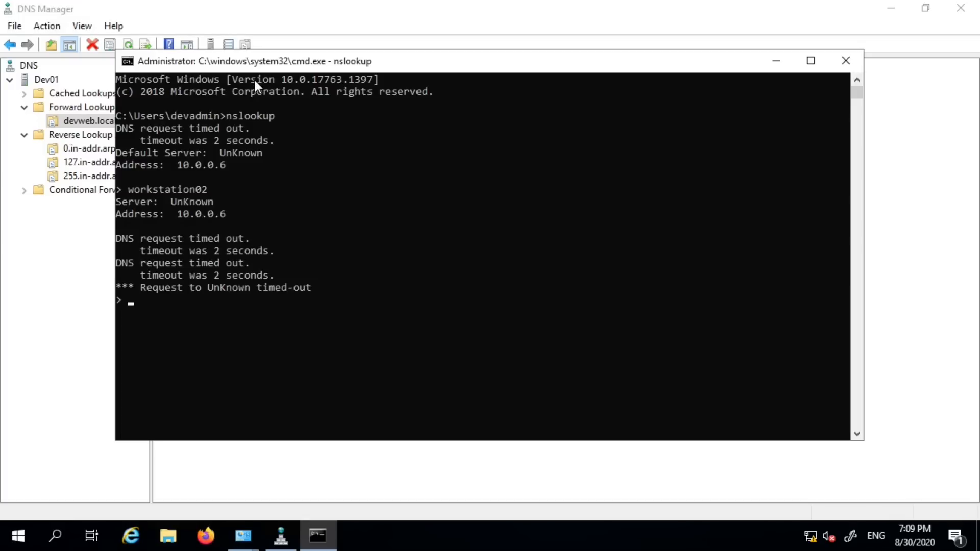
Check the host name and fully qualified domain name in the workstation02 record's properties in DNS Manager, and cancel without saving
left_click_drag(255, 69, 342, 80)
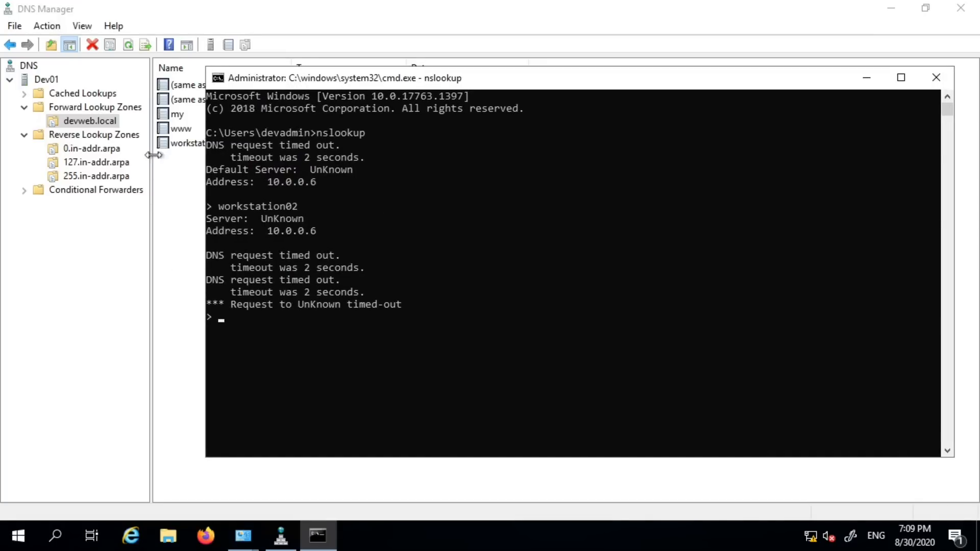
left_click(183, 143)
double_click(207, 145)
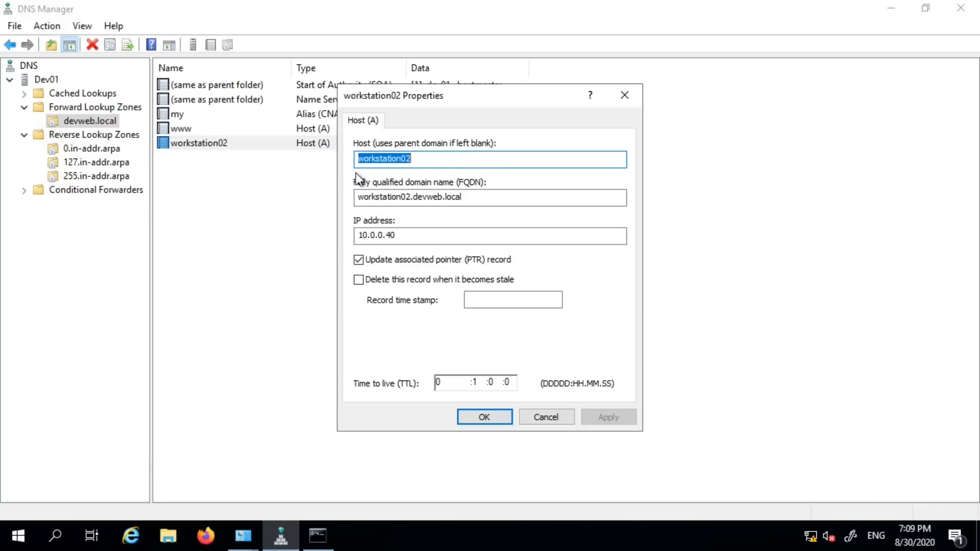
left_click(498, 160)
key("BackSpace")
key("BackSpace")
key("BackSpace")
key("BackSpace")
key("BackSpace")
key("BackSpace")
key("BackSpace")
key("BackSpace")
key("BackSpace")
key("BackSpace")
key("BackSpace")
key("BackSpace")
key("BackSpace")
key("ctrl+z")
left_click(546, 417)
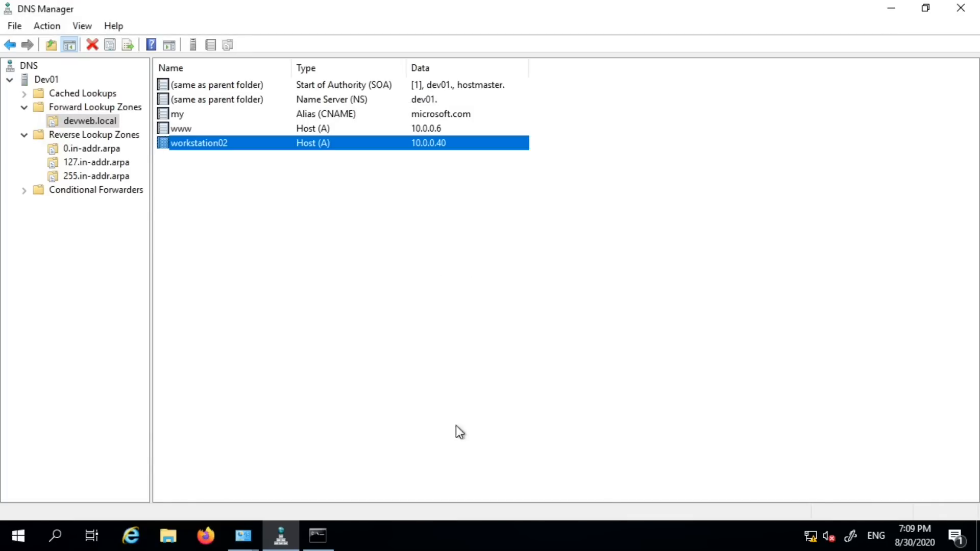
Switch back to the nslookup session and query the full name workstation02.devweb.local to check its resolved address
left_click(317, 536)
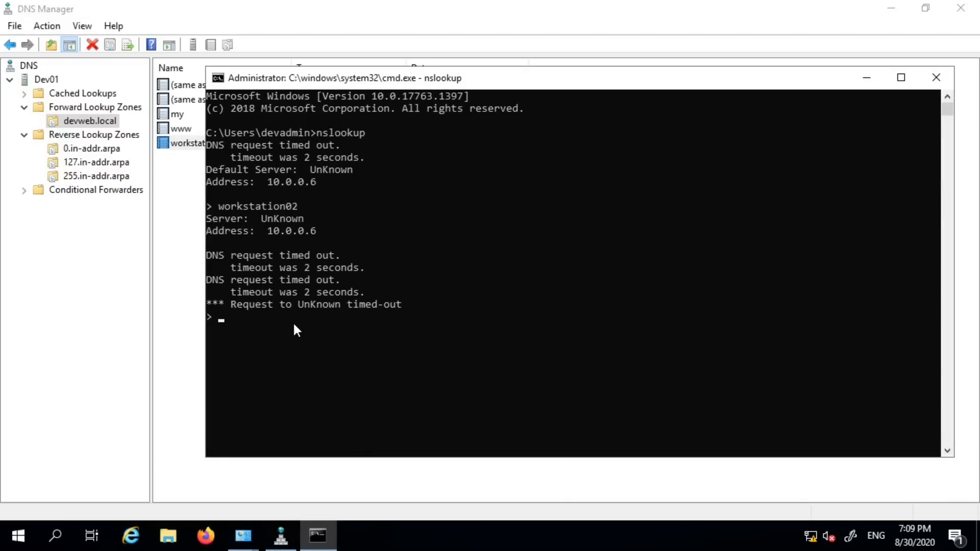
key("Up")
type(".de")
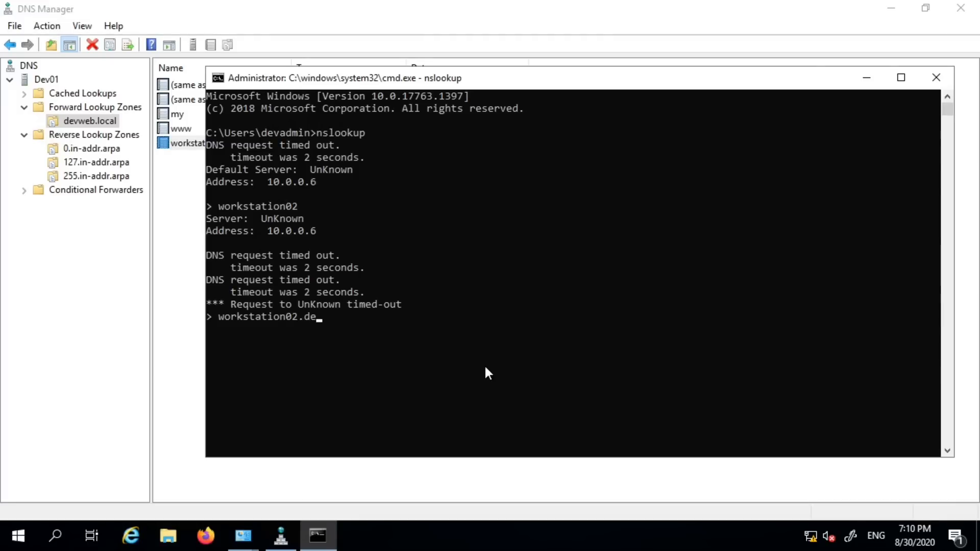
type("vweb.local")
key("Return")
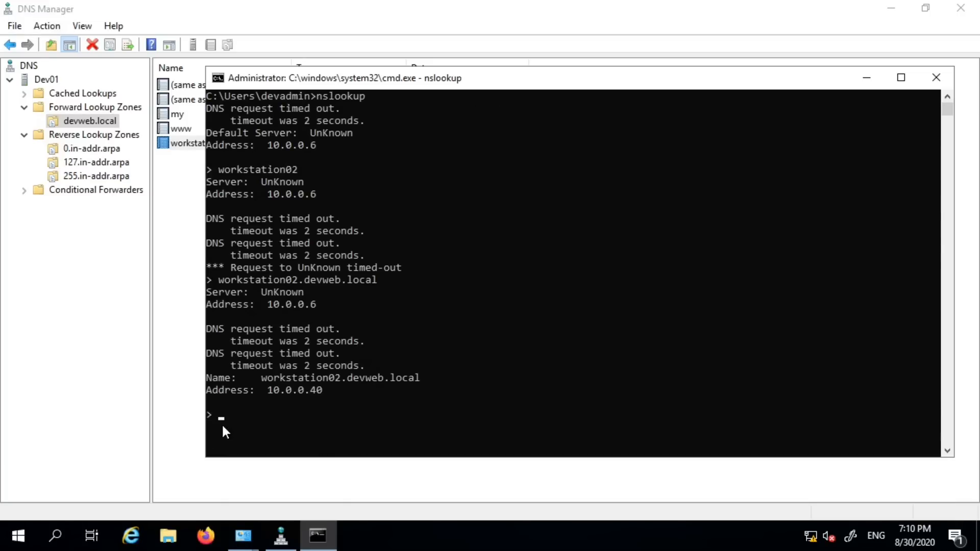
left_click(316, 390)
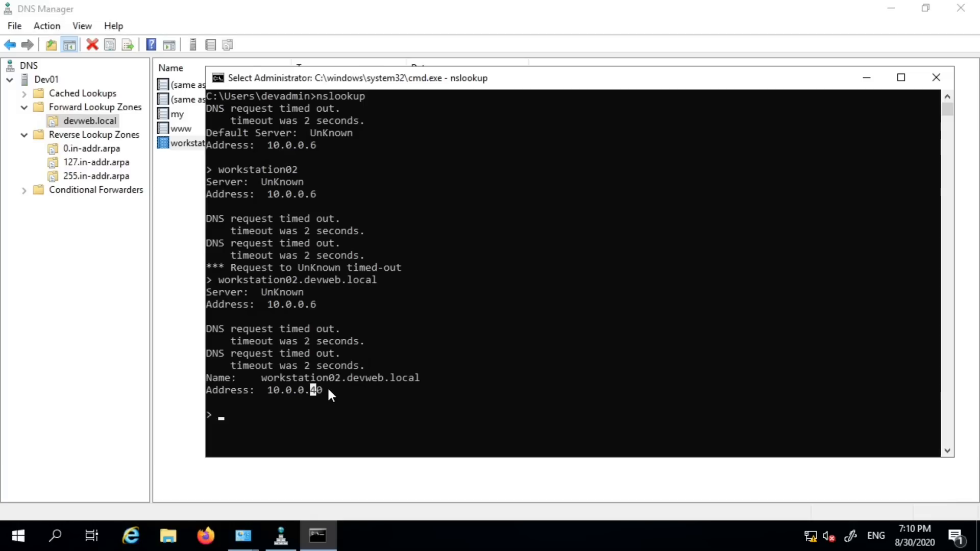
Change the workstation02 host record's IP address to 10.0.0.41 in DNS Manager and save the record
left_click_drag(323, 78, 373, 168)
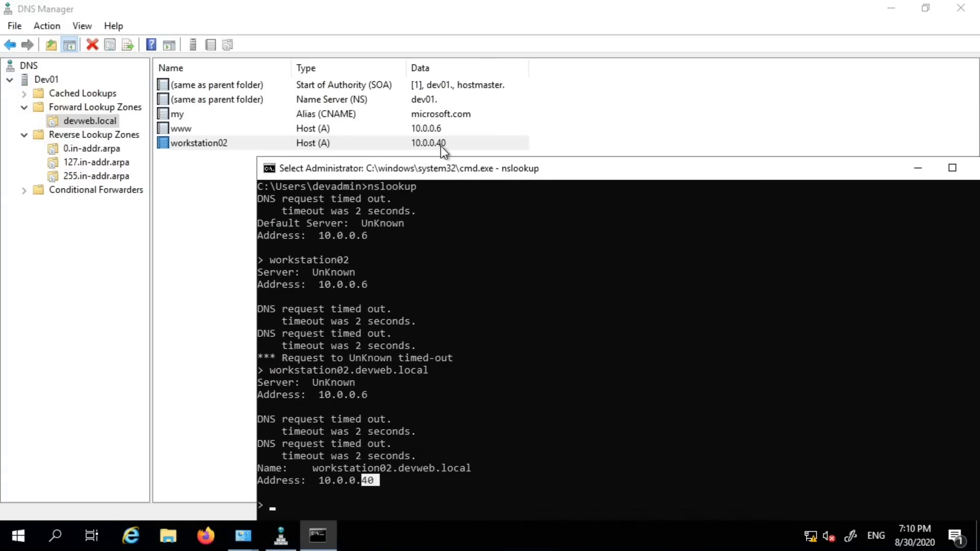
double_click(217, 143)
left_click(414, 234)
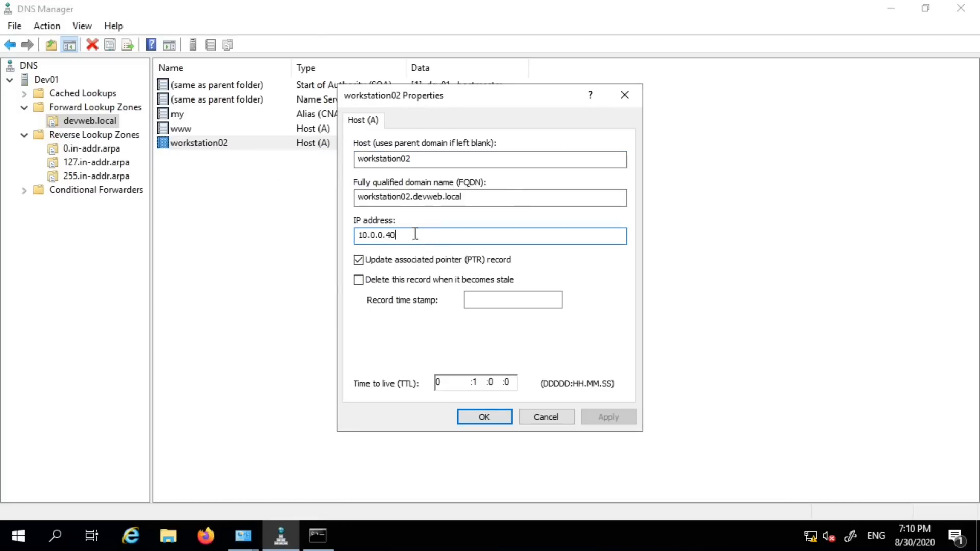
key("BackSpace")
type("1")
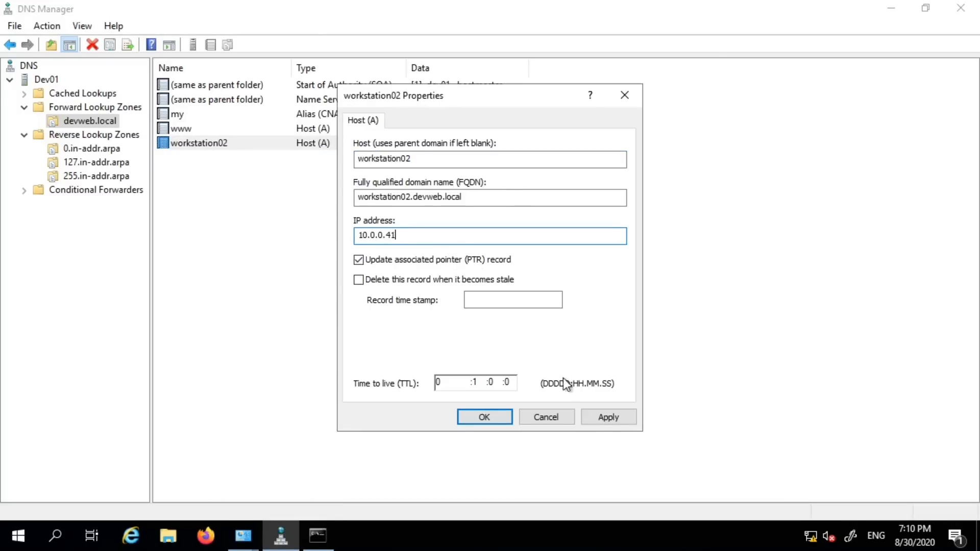
left_click(608, 418)
left_click(615, 323)
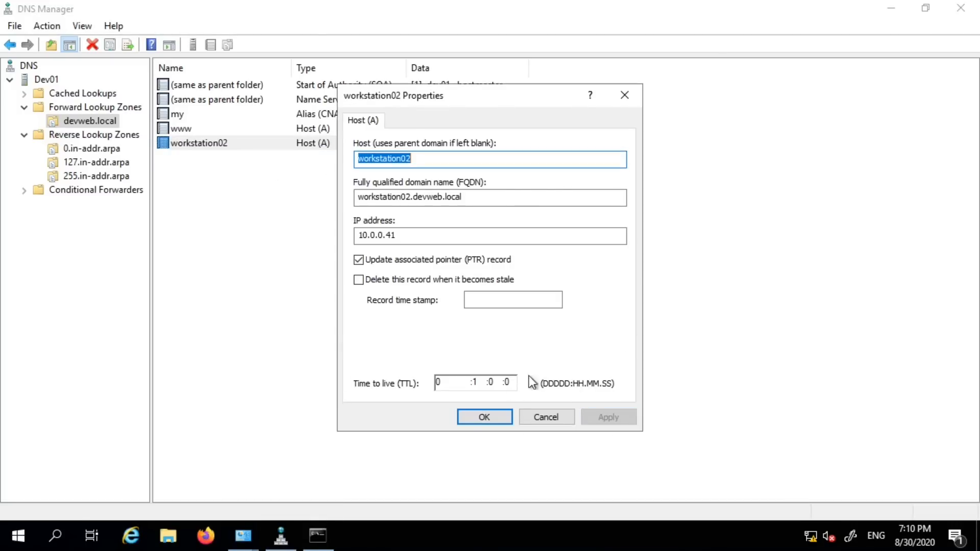
left_click(483, 417)
Repeat the nslookup query for workstation02.devweb.local and highlight the returned address
left_click(318, 535)
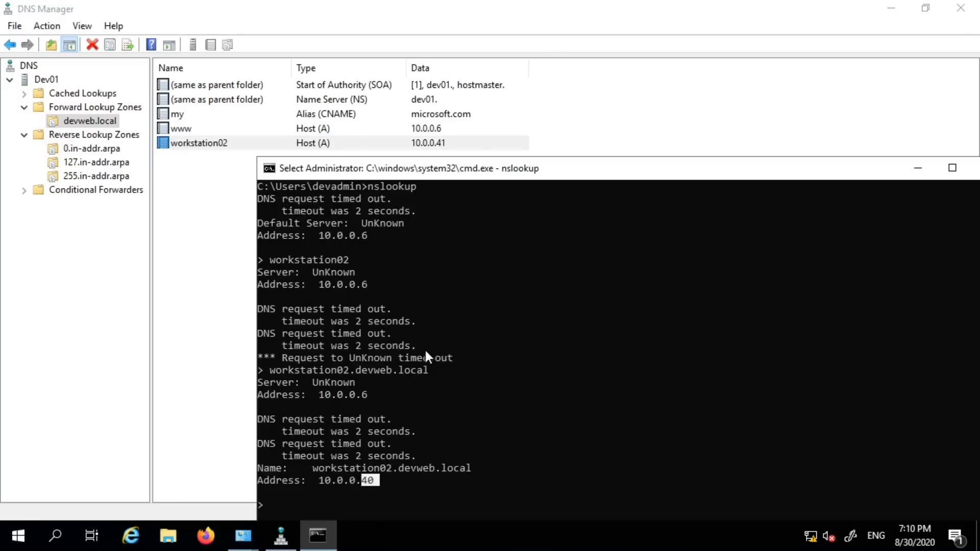
left_click_drag(417, 175, 408, 132)
key("Up")
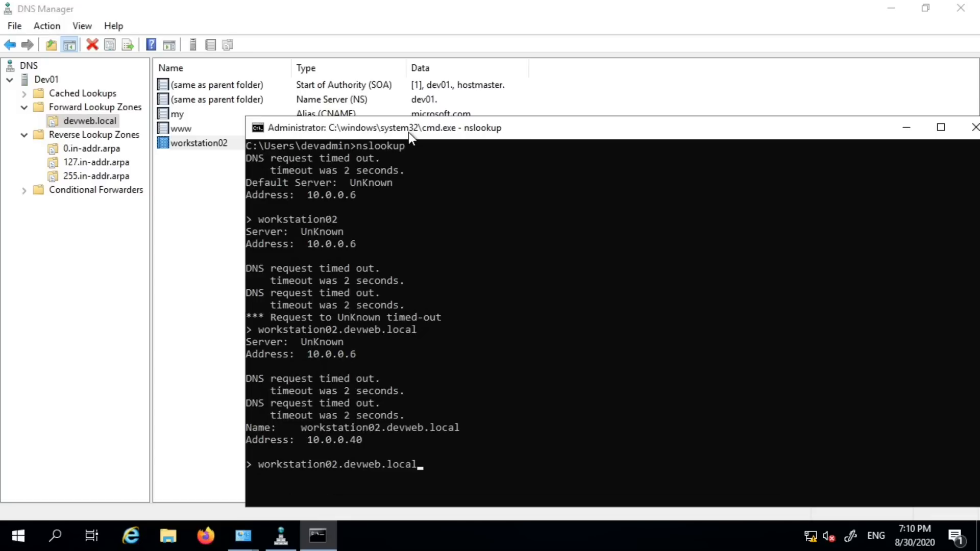
key("Return")
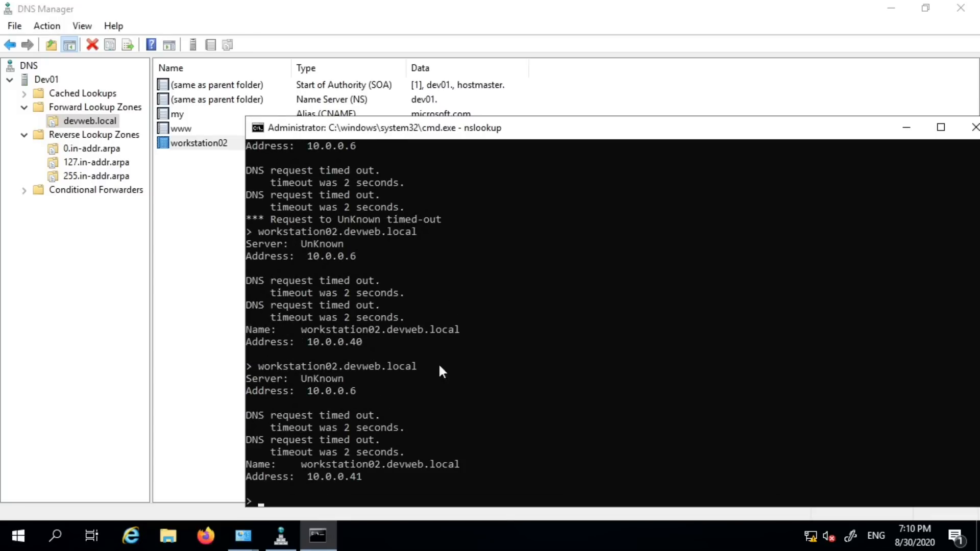
left_click(327, 479)
left_click_drag(347, 477, 307, 481)
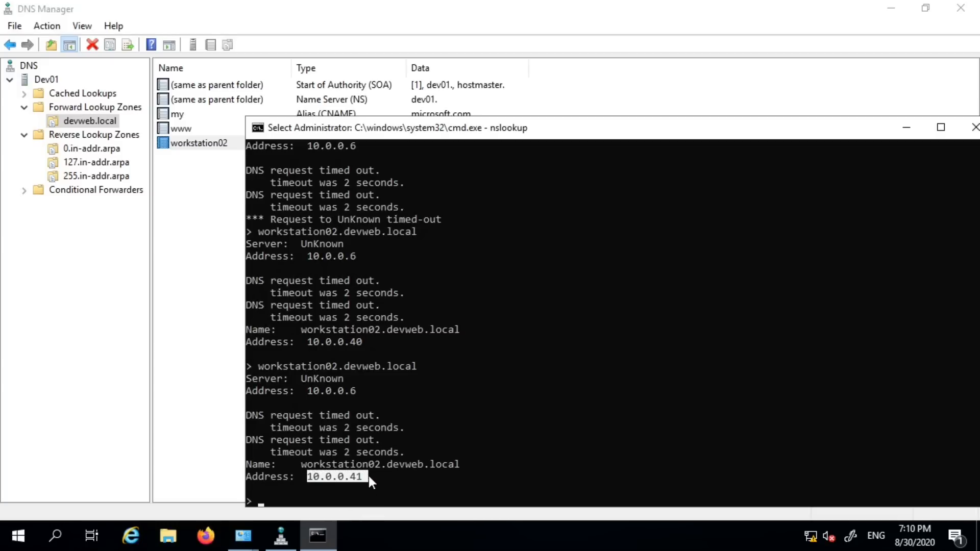
left_click_drag(422, 135, 419, 193)
left_click_drag(445, 189, 467, 119)
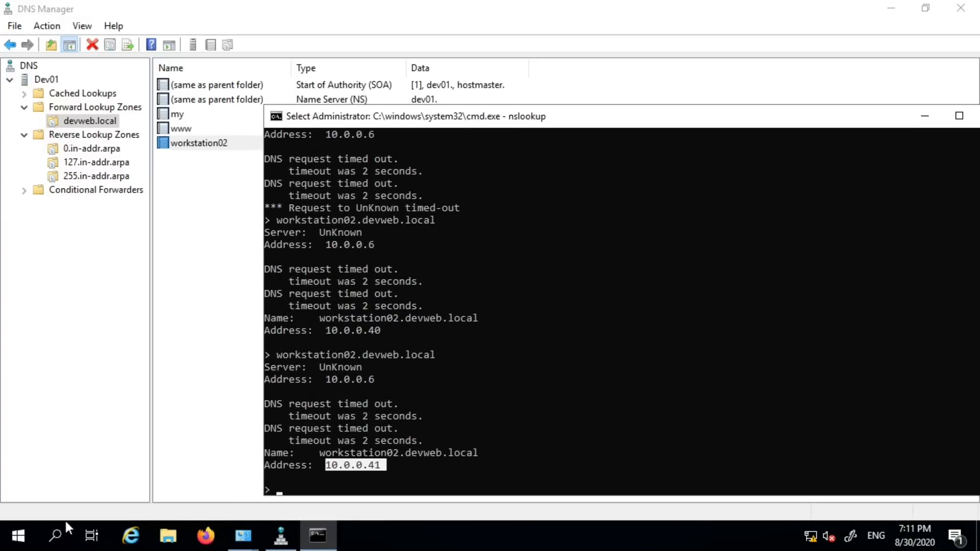
Open a second Command Prompt window with cmd
right_click(19, 535)
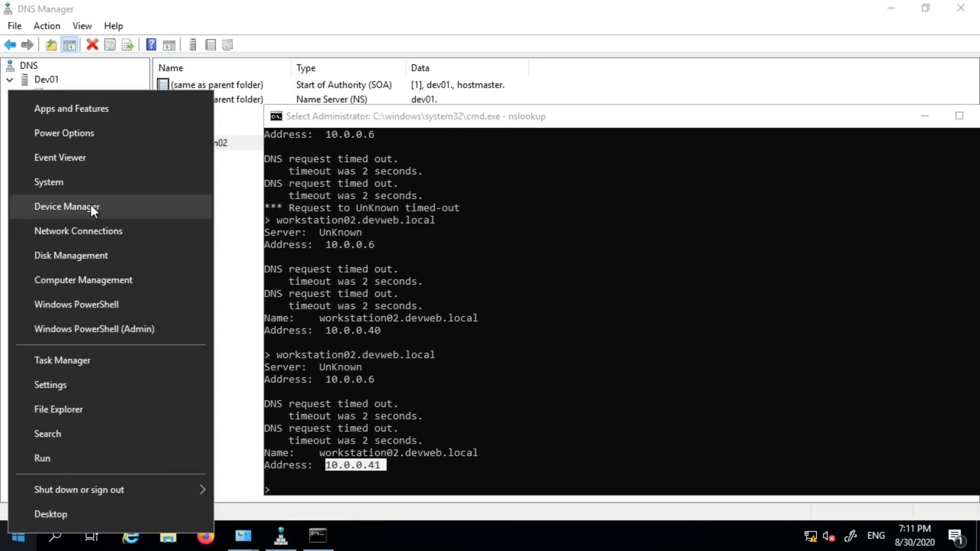
left_click(69, 457)
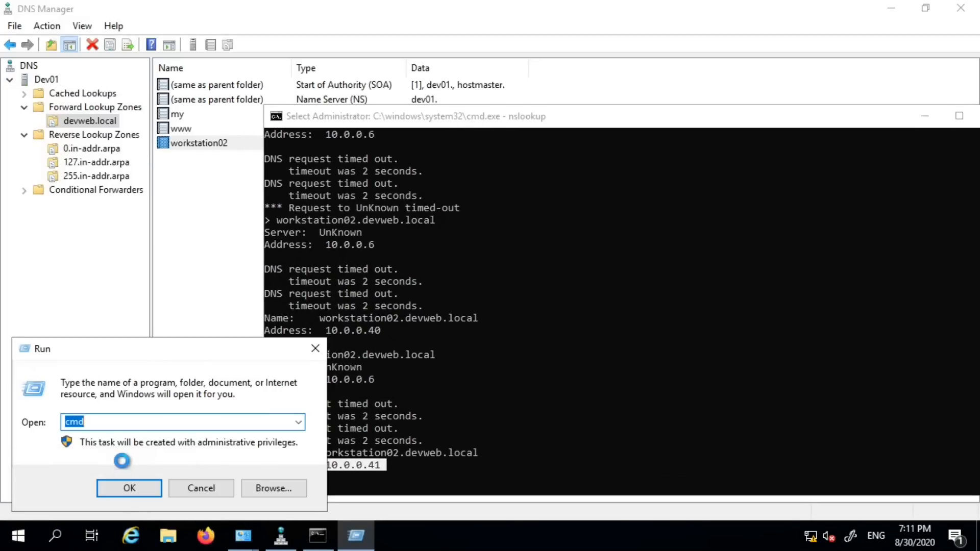
left_click(125, 492)
Copy the name workstation02.devweb.local from the nslookup output and ping it in the second Command Prompt
left_click(942, 359)
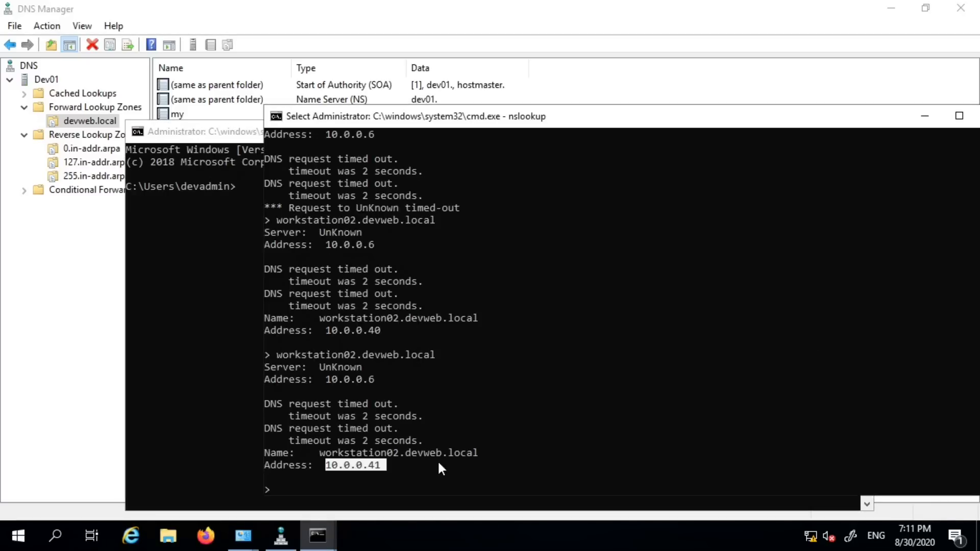
left_click_drag(386, 455, 473, 454)
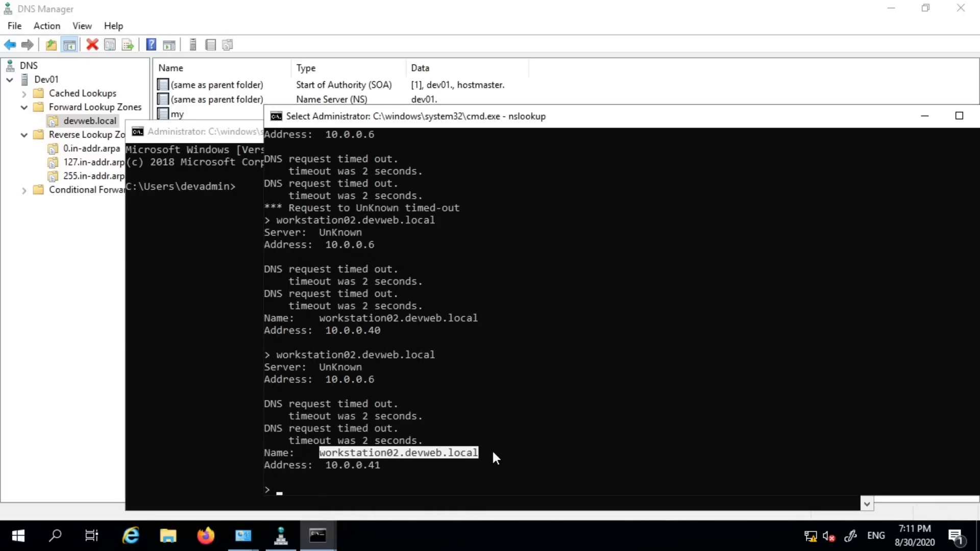
right_click(521, 445)
left_click(219, 295)
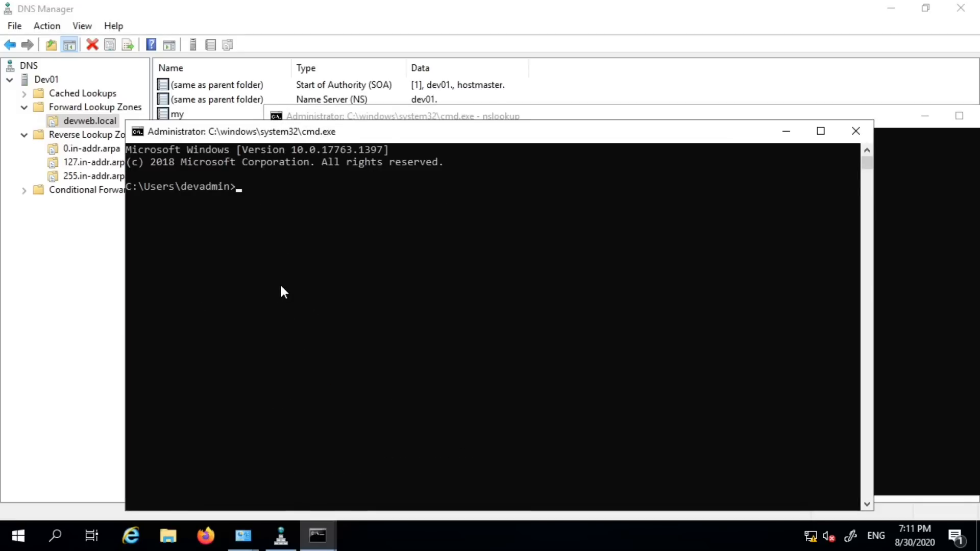
type("ping")
right_click(316, 275)
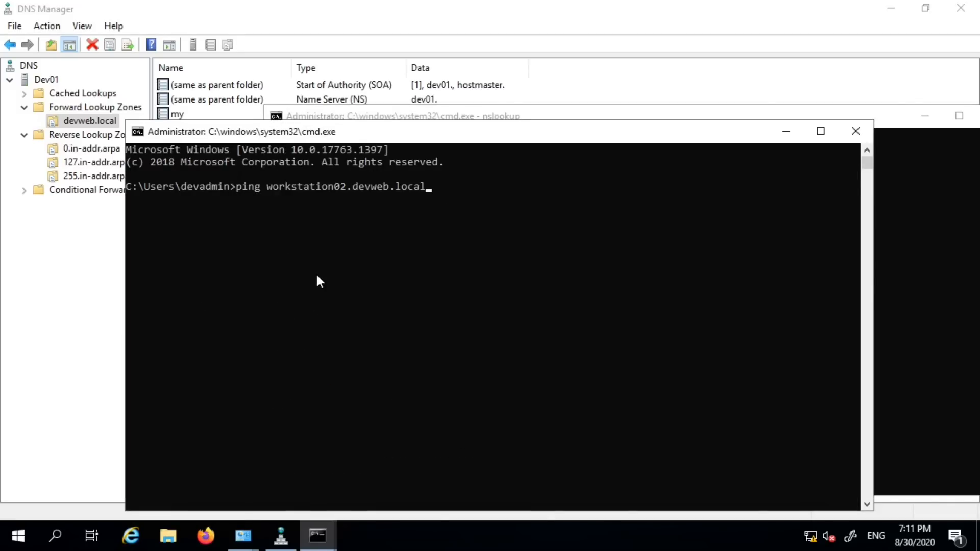
key("Return")
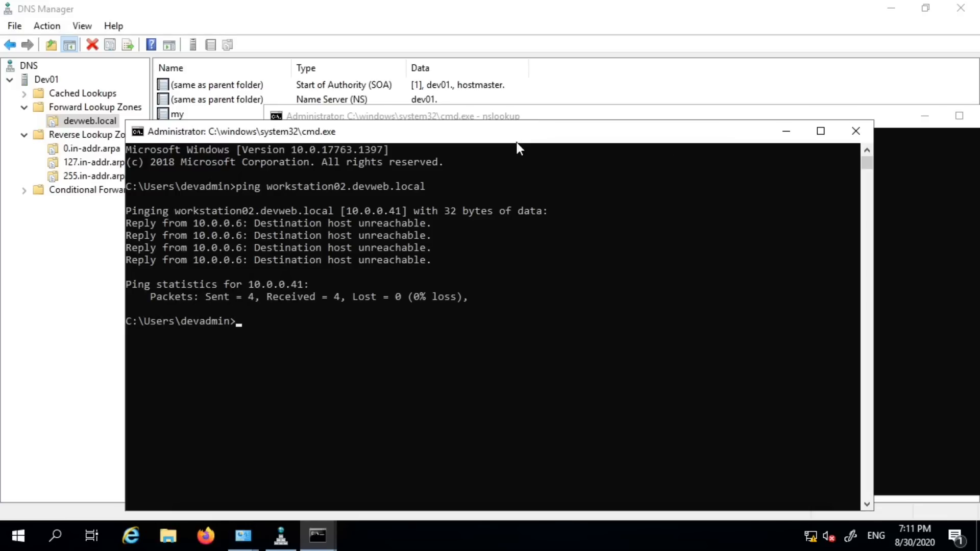
Switch to DNS Manager and start a new Mail Exchanger (MX) record in devweb.local with mail server mx1.devweb.local
left_click_drag(512, 140, 475, 157)
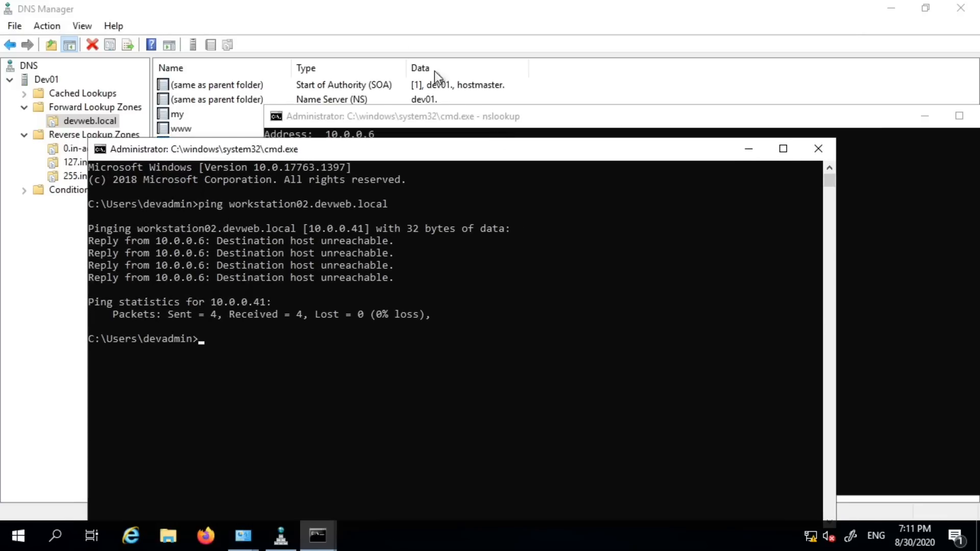
left_click(311, 8)
right_click(258, 186)
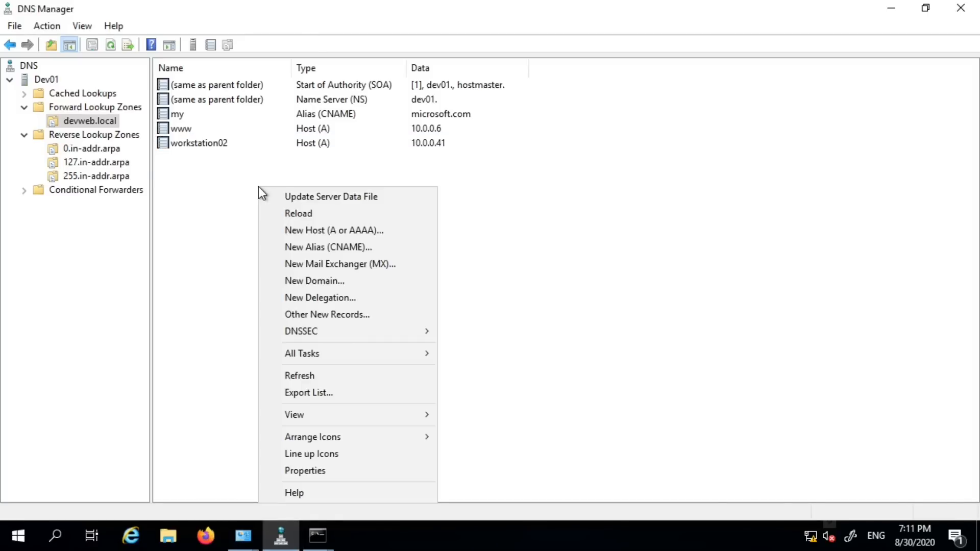
left_click(363, 262)
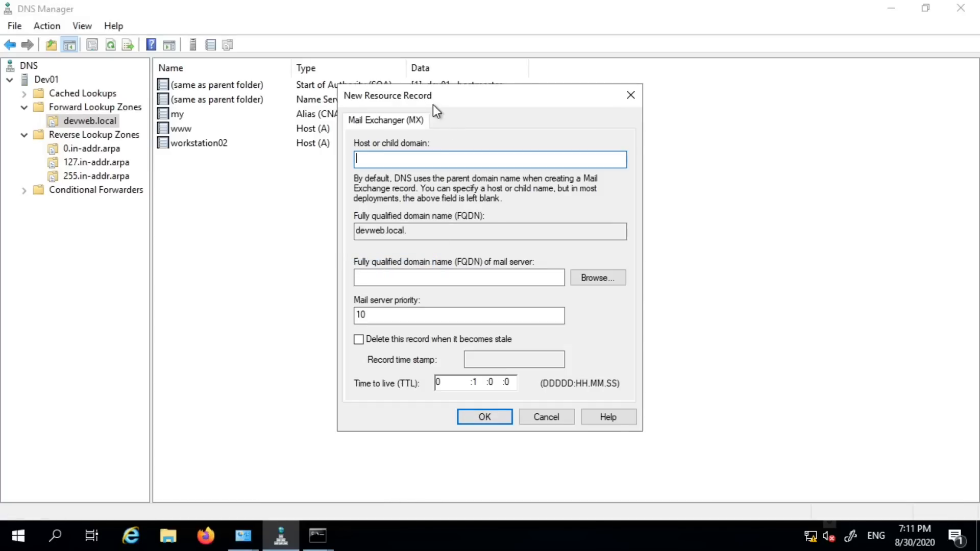
left_click_drag(434, 92, 390, 101)
left_click(351, 285)
type("mx1")
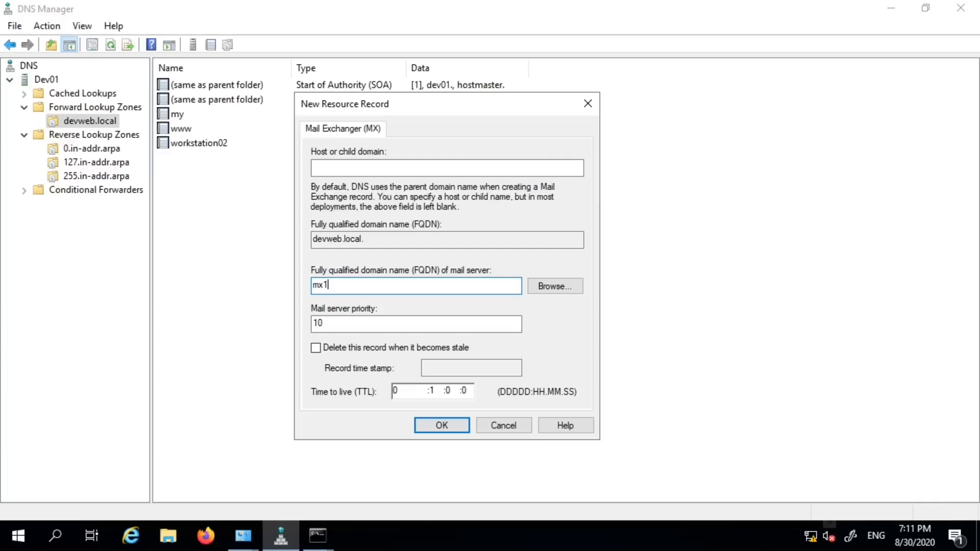
type(".devweb.local")
Keep the mail server priority at 10 and save the mx1.devweb.local mail exchanger record
double_click(331, 323)
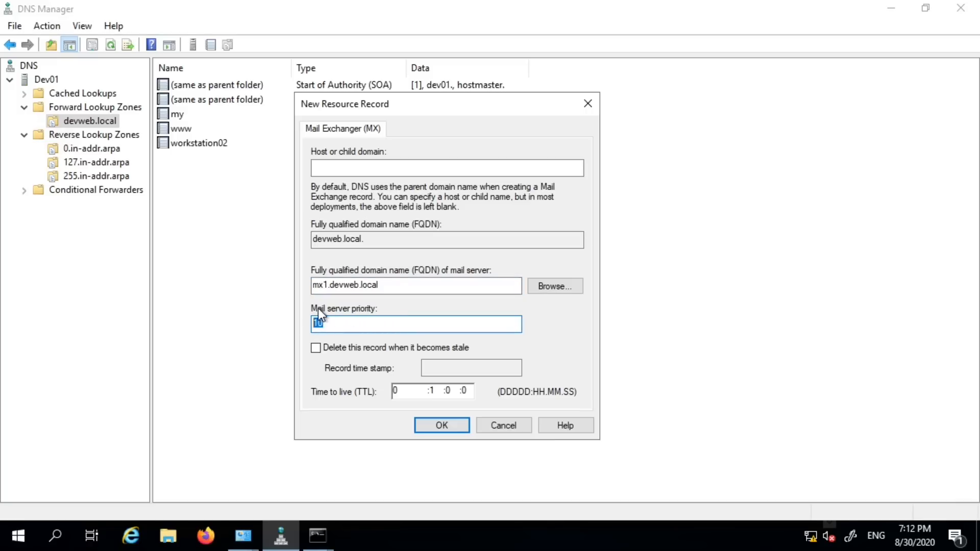
left_click(347, 325)
left_click_drag(355, 327, 296, 322)
left_click(364, 331)
left_click_drag(360, 324, 295, 323)
left_click(444, 427)
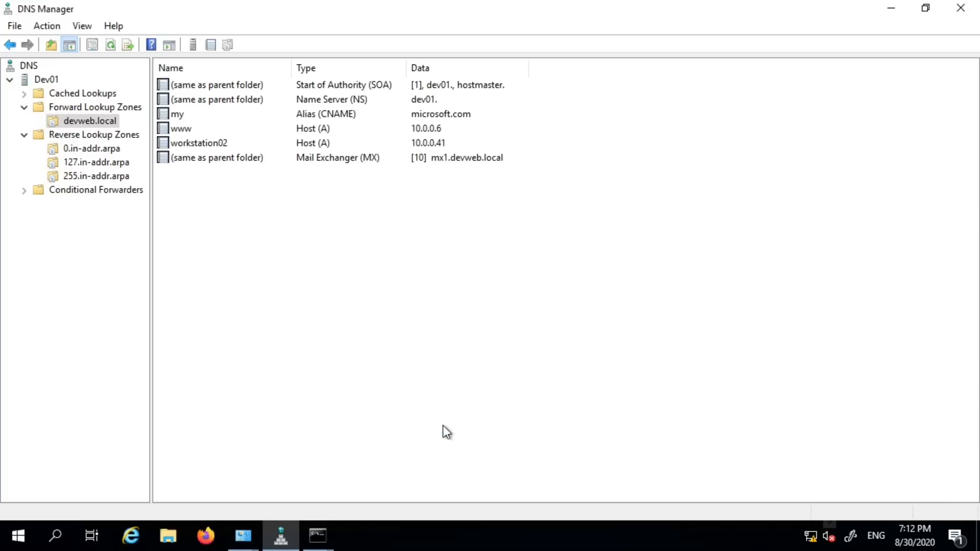
right_click(259, 214)
left_click(371, 249)
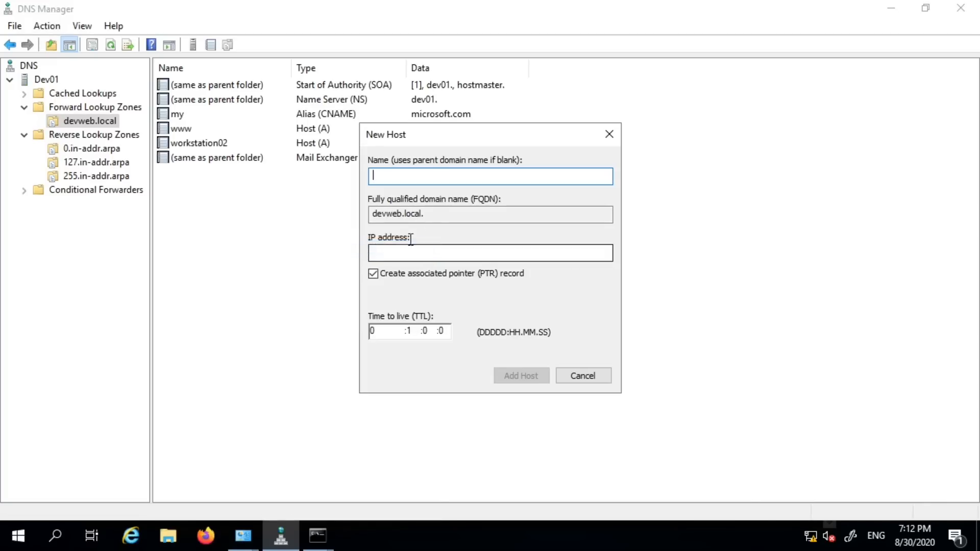
left_click_drag(444, 140, 472, 197)
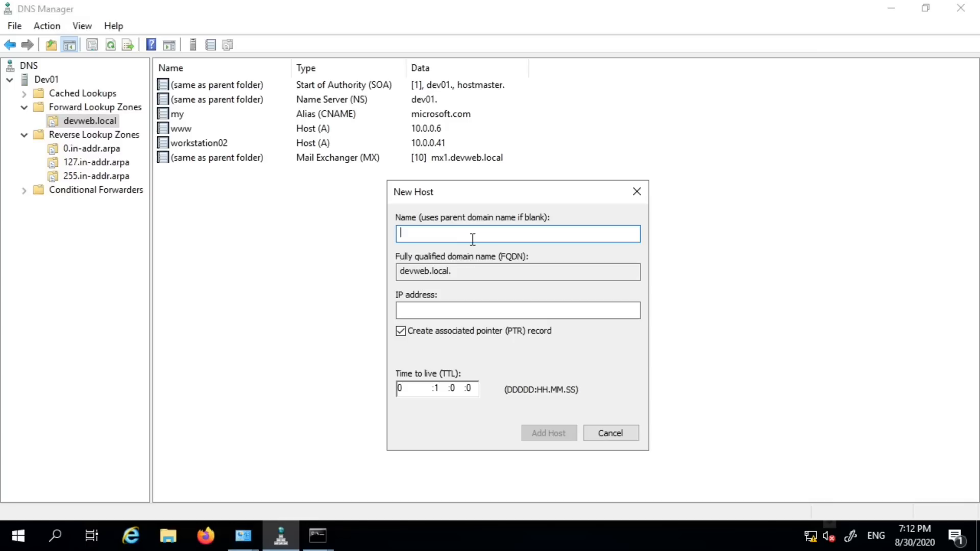
type("workstation02.devweb.local")
key("ctrl+a")
key("BackSpace")
type("mx2")
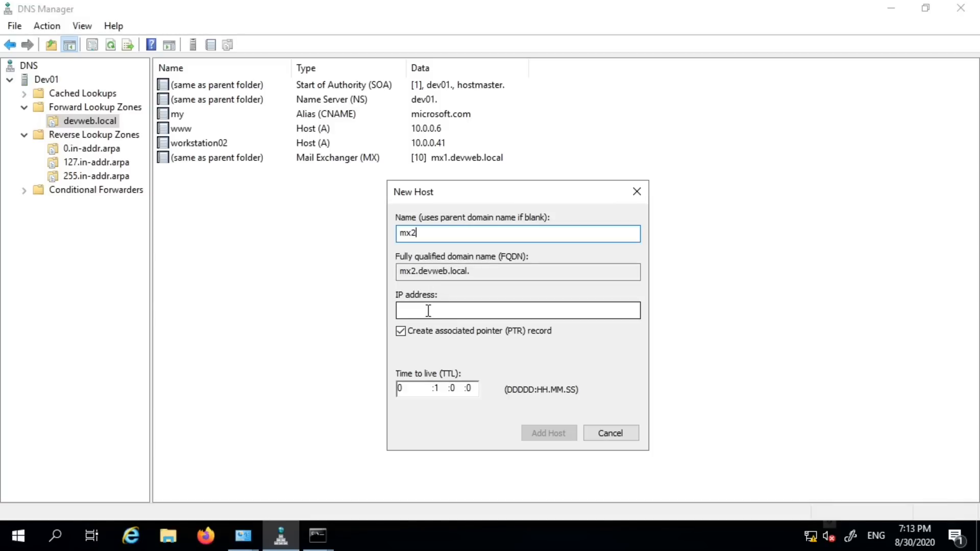
left_click(610, 433)
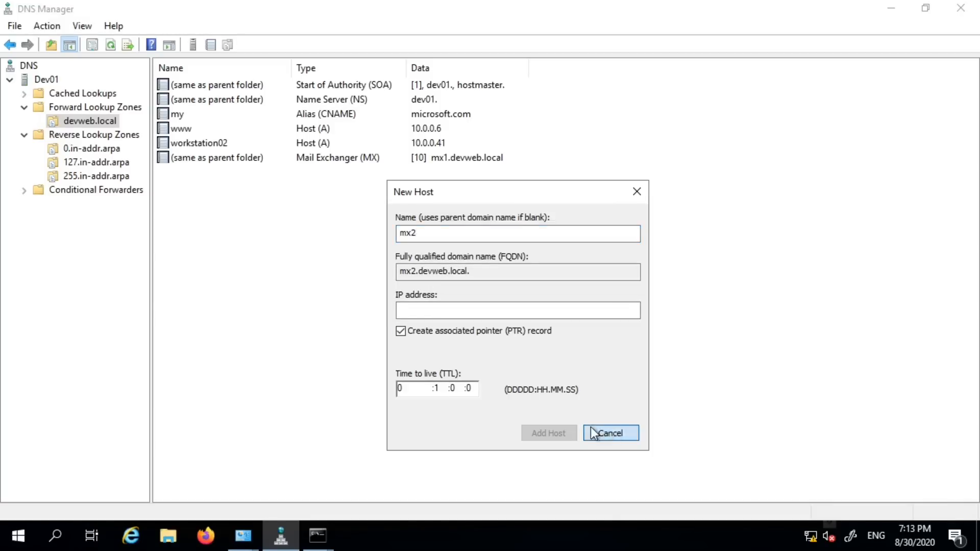
Try to create a mail exchanger record with host or child domain mx2.devweb.local and mail server priority 20
right_click(313, 224)
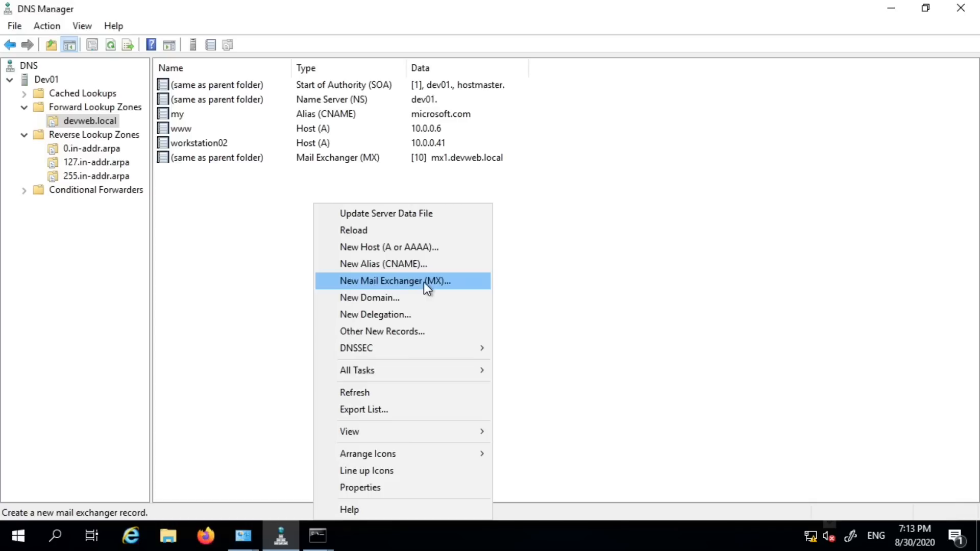
left_click(371, 280)
left_click_drag(427, 94, 410, 103)
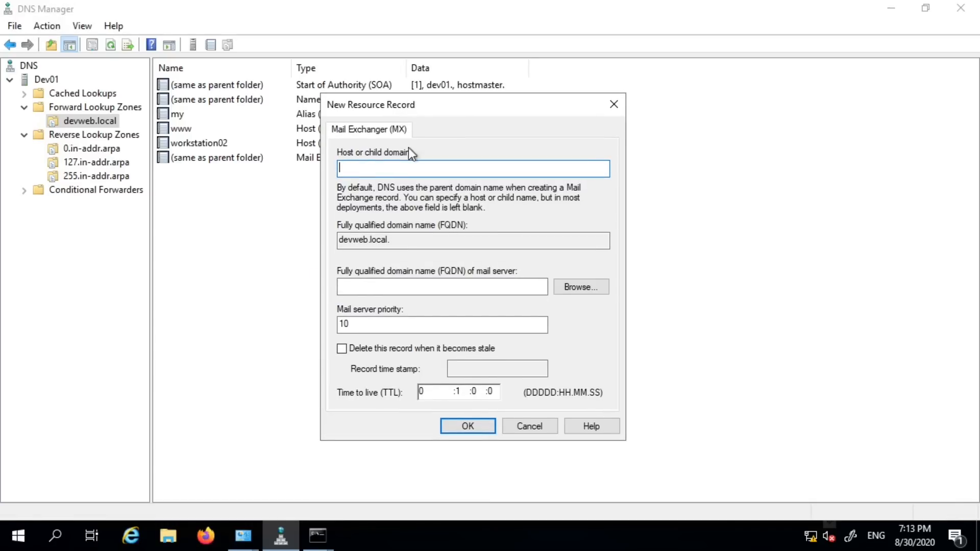
type("mx2.dev")
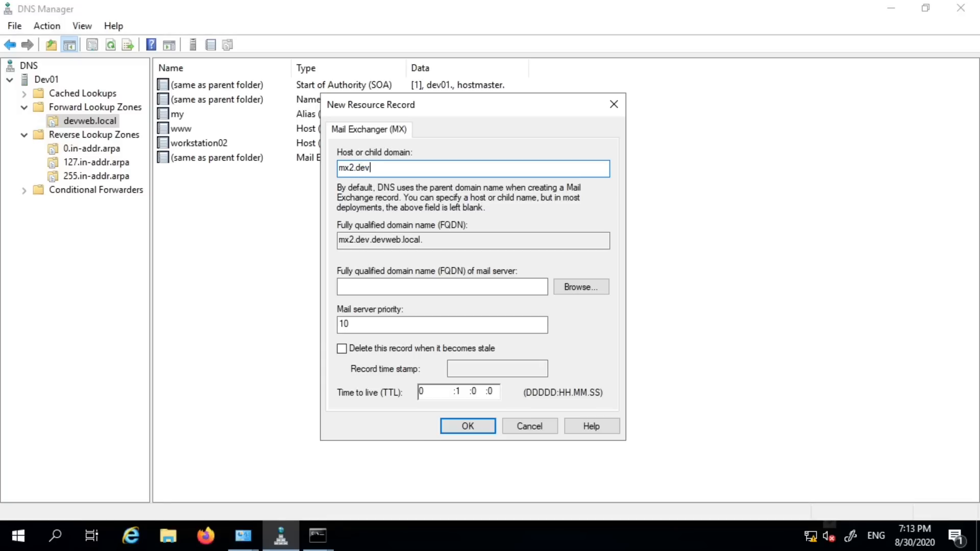
type("web.local")
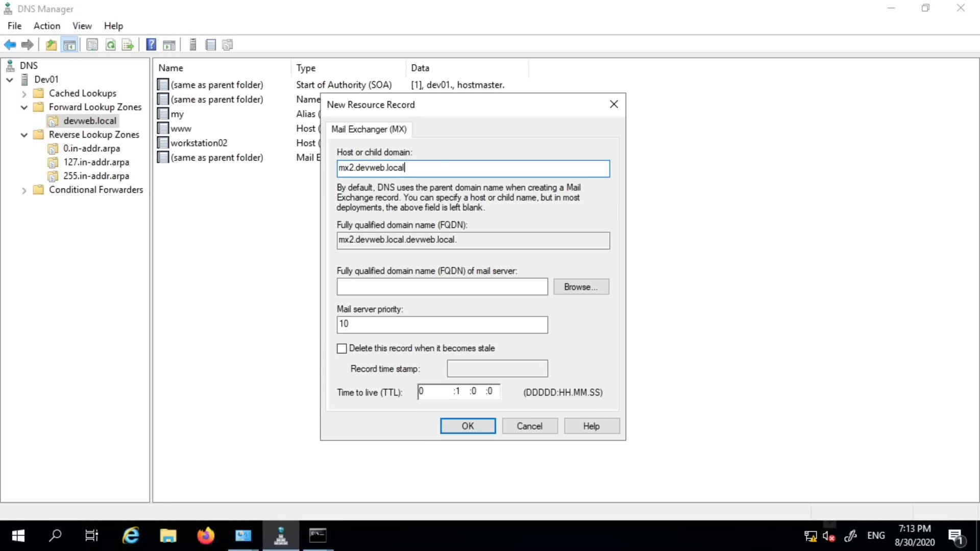
left_click_drag(359, 332, 307, 328)
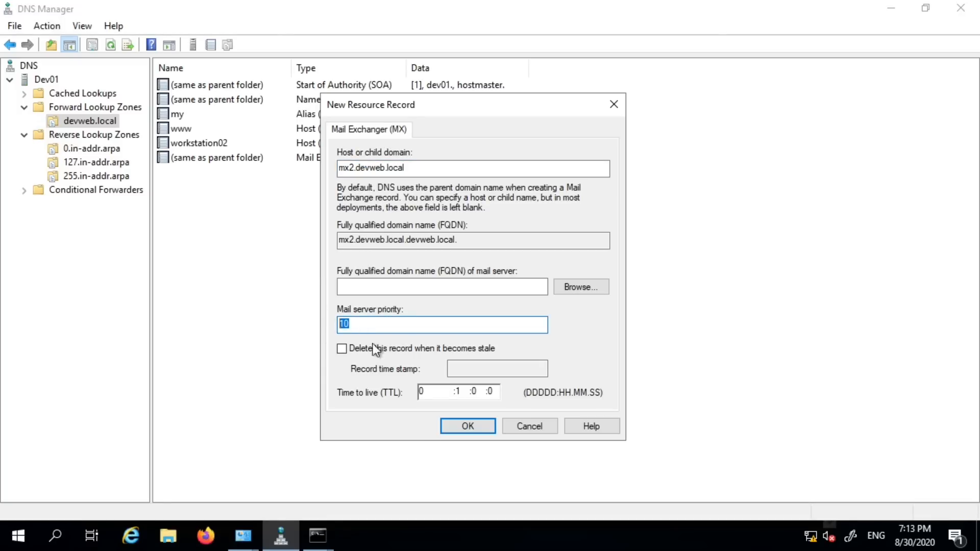
left_click_drag(403, 109, 525, 162)
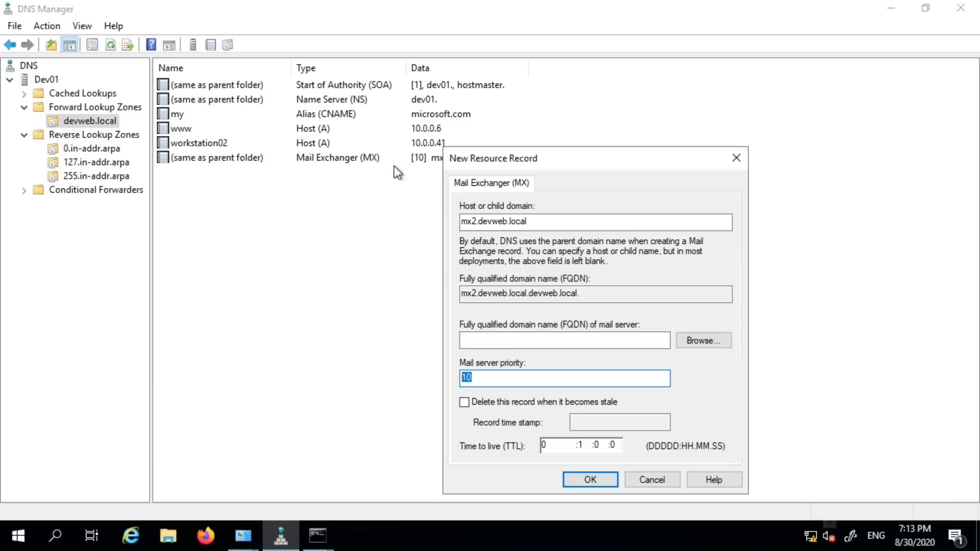
left_click_drag(485, 377, 428, 366)
left_click(501, 380)
left_click_drag(515, 378, 446, 381)
left_click(500, 379)
left_click_drag(493, 374, 410, 371)
left_click(590, 481)
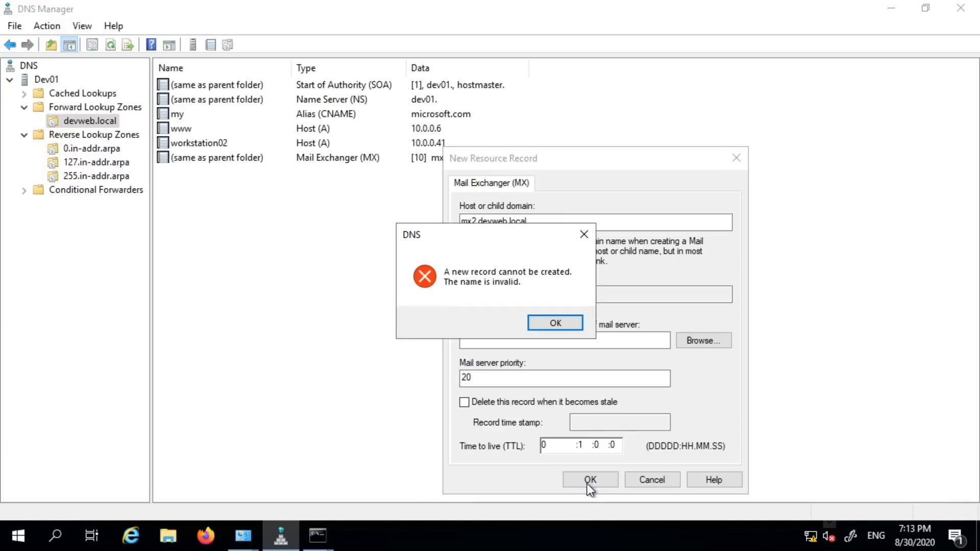
left_click(543, 328)
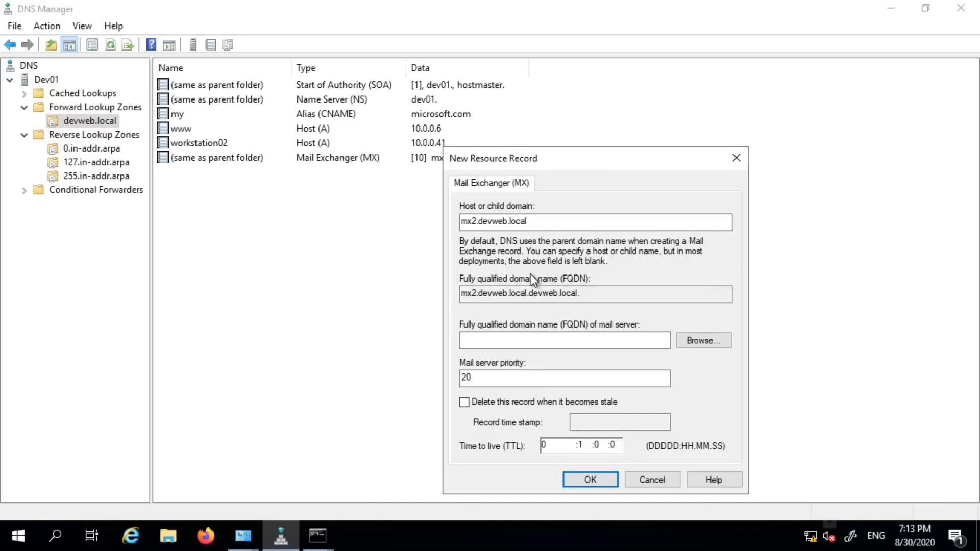
Shorten the host or child domain to mx2, try saving the mail exchanger record again, and cancel it
left_click(531, 223)
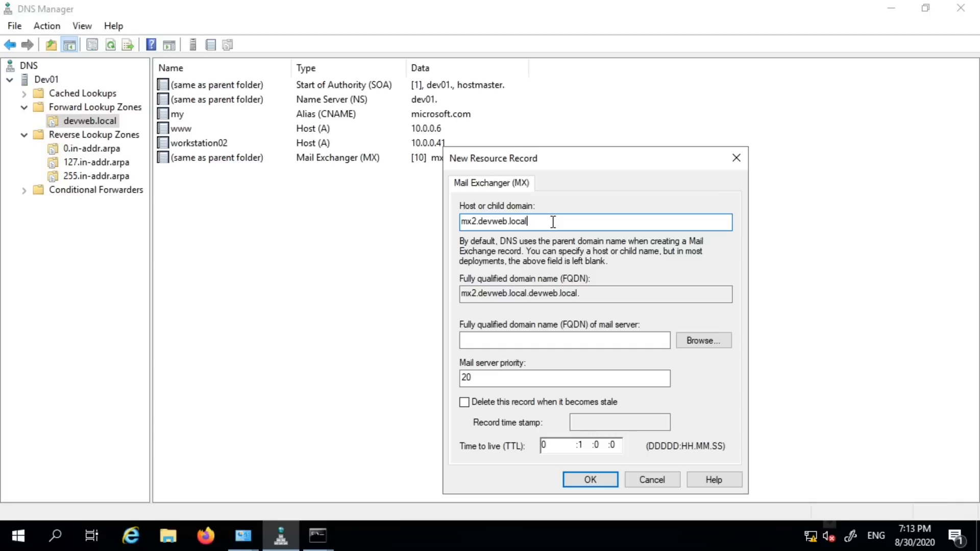
key("BackSpace")
key("BackSpace")
key("BackSpace")
key("BackSpace")
key("BackSpace")
key("BackSpace")
key("BackSpace")
key("BackSpace")
key("BackSpace")
key("BackSpace")
key("BackSpace")
key("BackSpace")
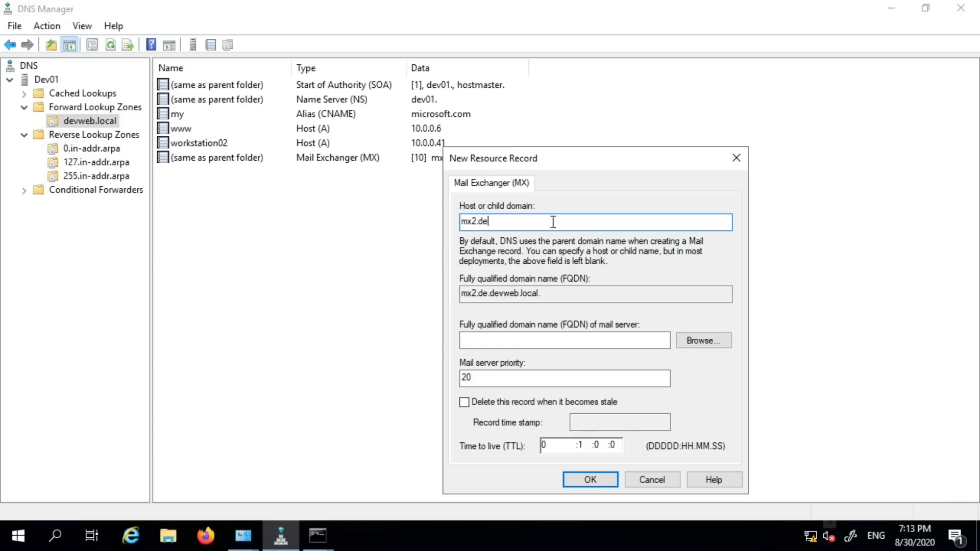
key("BackSpace")
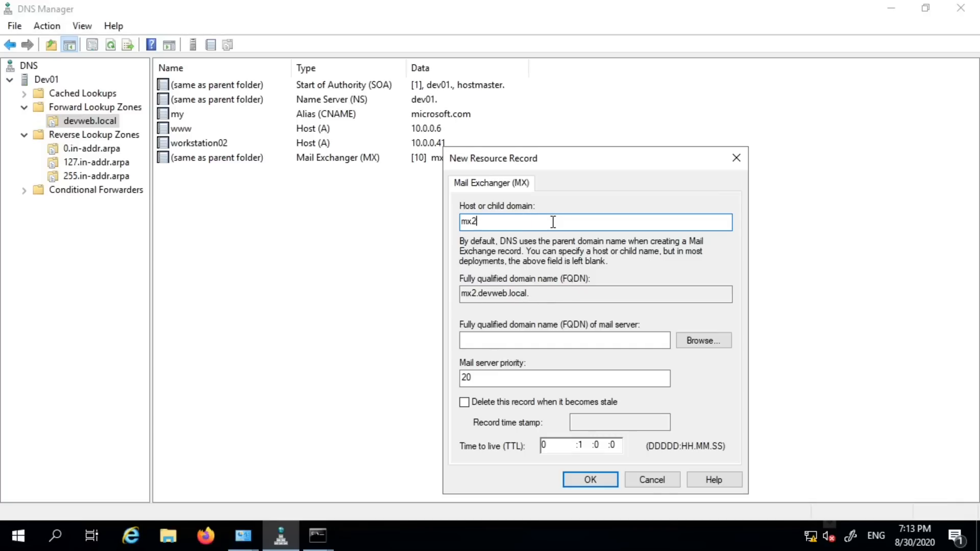
left_click(591, 482)
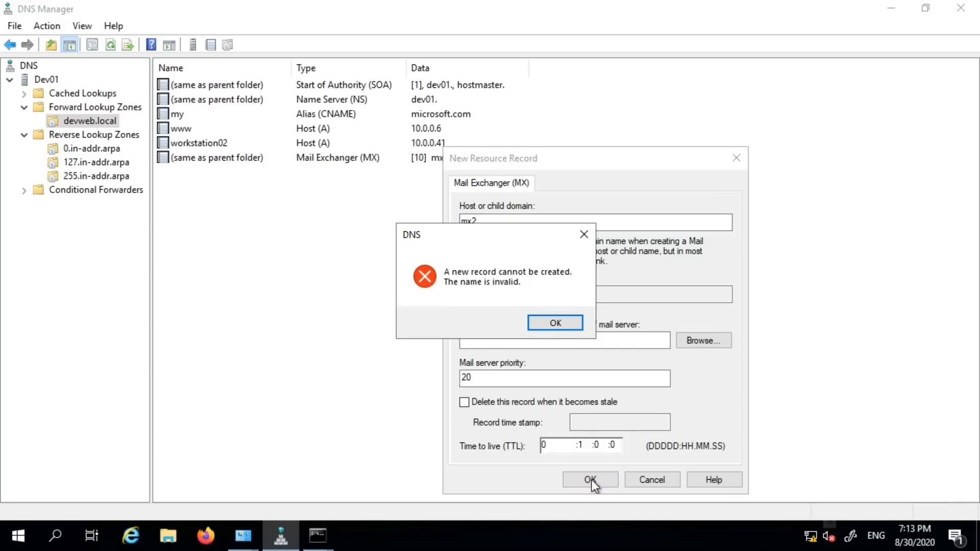
left_click(552, 322)
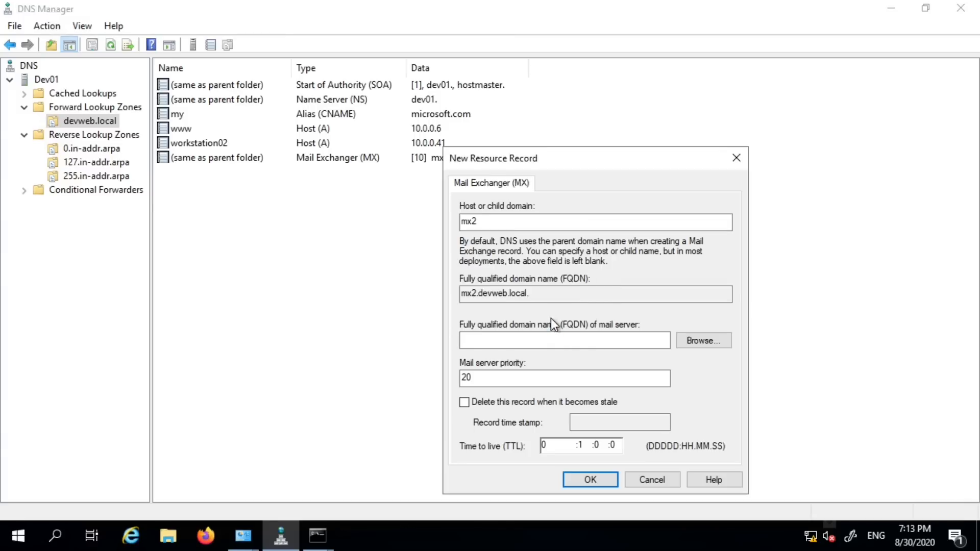
left_click_drag(504, 160, 473, 125)
left_click(482, 189)
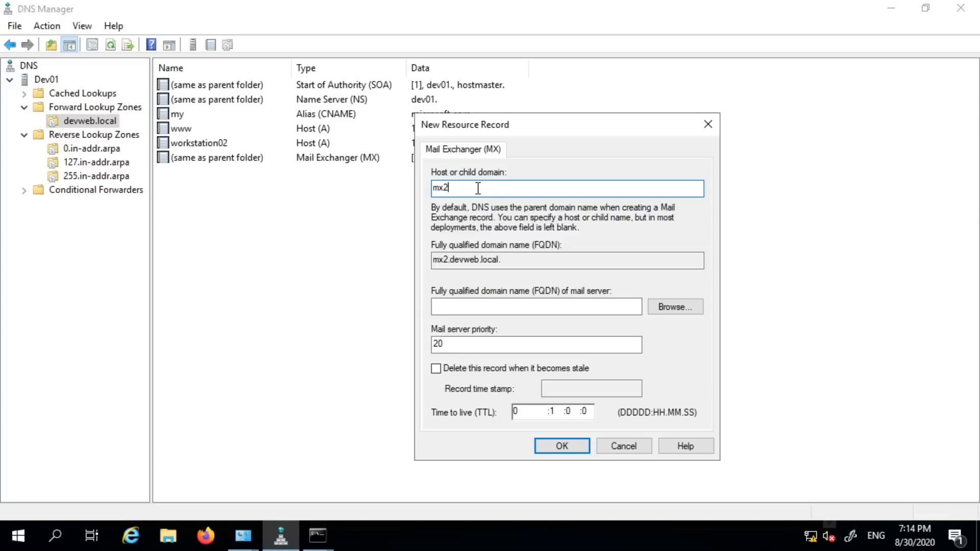
left_click_drag(449, 187, 443, 184)
left_click(615, 442)
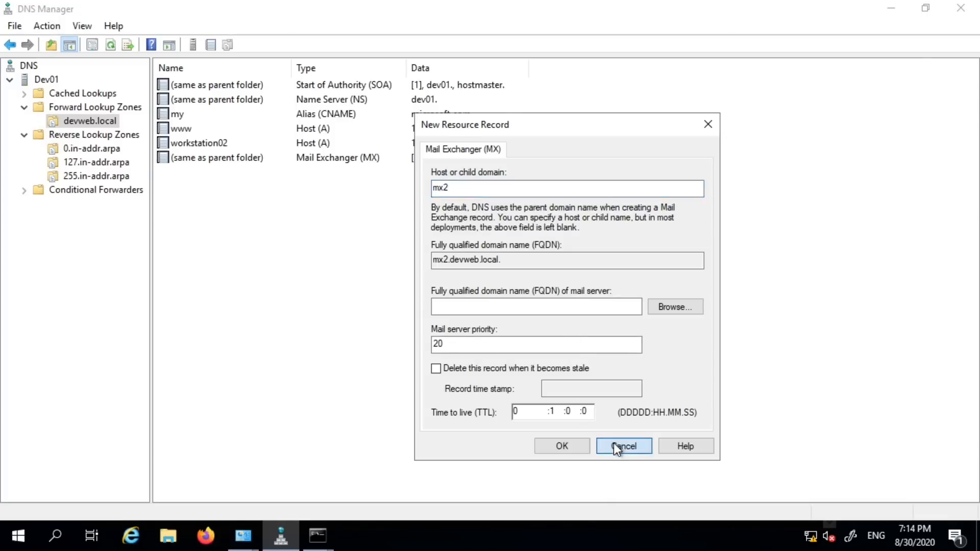
Create a mail exchanger record with mail server mx2.devweb.local, leaving the host or child domain blank and the priority at its default
right_click(368, 232)
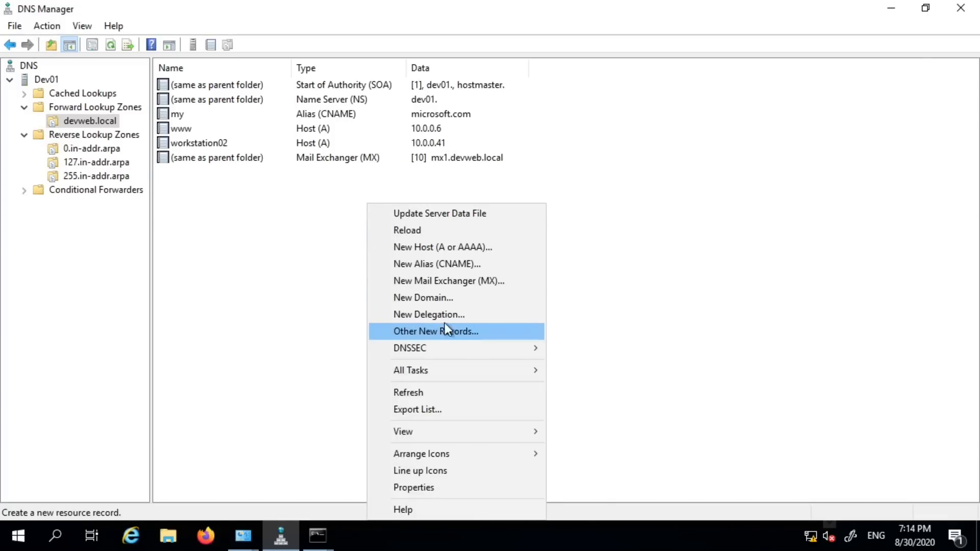
left_click(451, 281)
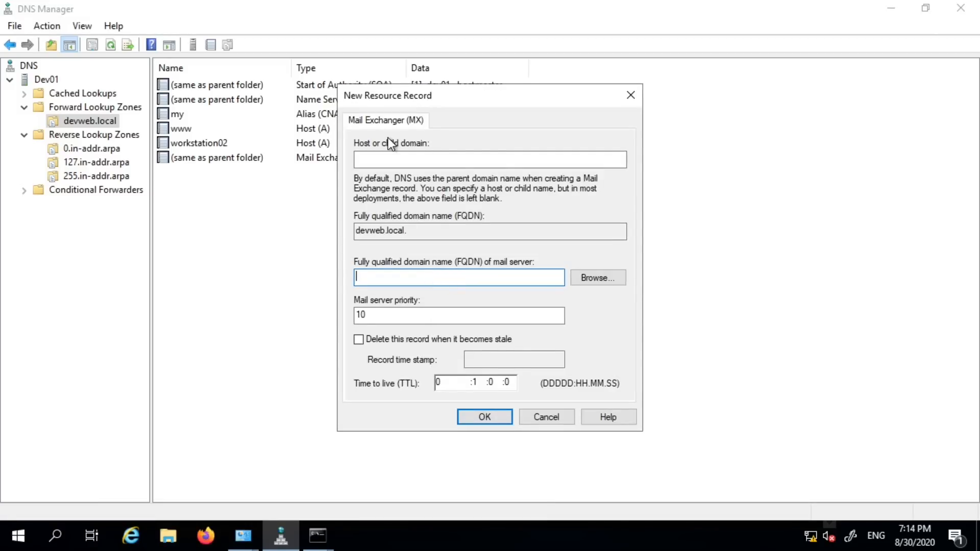
left_click(353, 122)
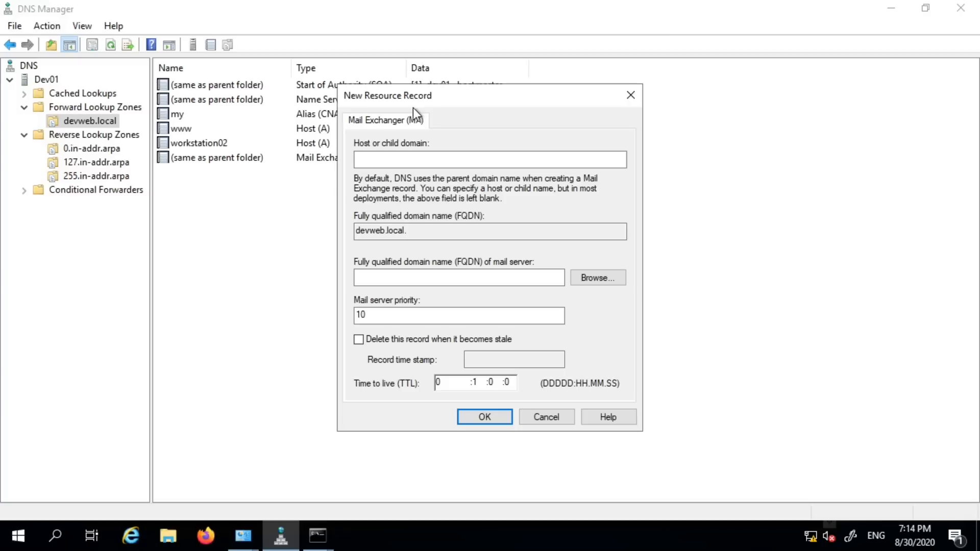
left_click_drag(446, 109, 478, 116)
left_click(436, 285)
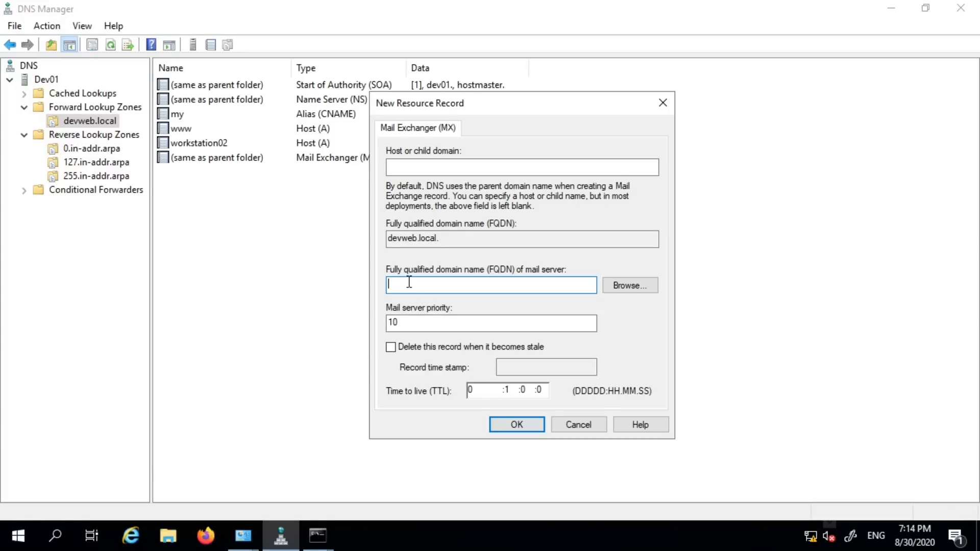
type("workst")
key("BackSpace")
key("BackSpace")
key("BackSpace")
key("BackSpace")
key("BackSpace")
key("BackSpace")
type("mx2.devweb.local")
left_click(517, 428)
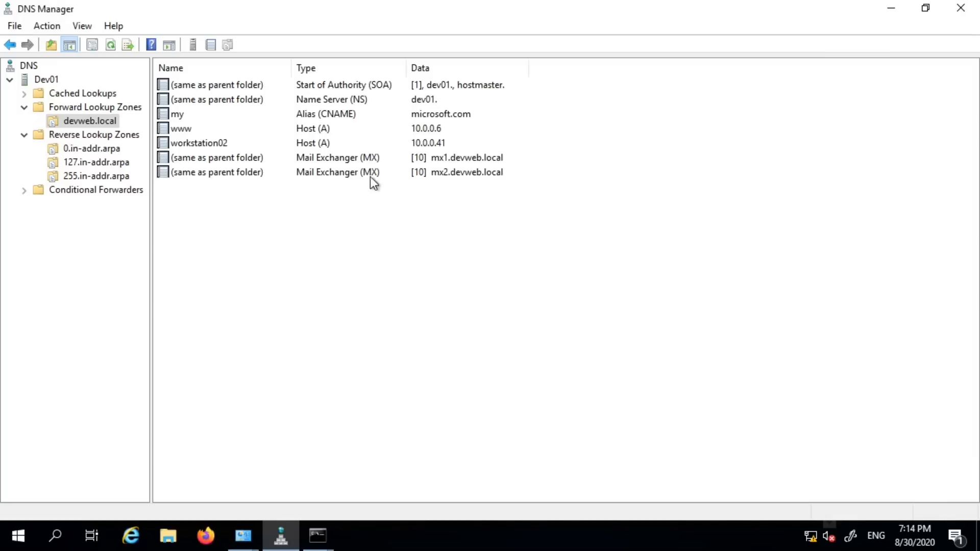
Set the mail server priority of the mx2.devweb.local record to 20, save it, and select the mx1.devweb.local record
left_click(391, 174)
left_click(421, 158)
left_click(262, 172)
double_click(237, 172)
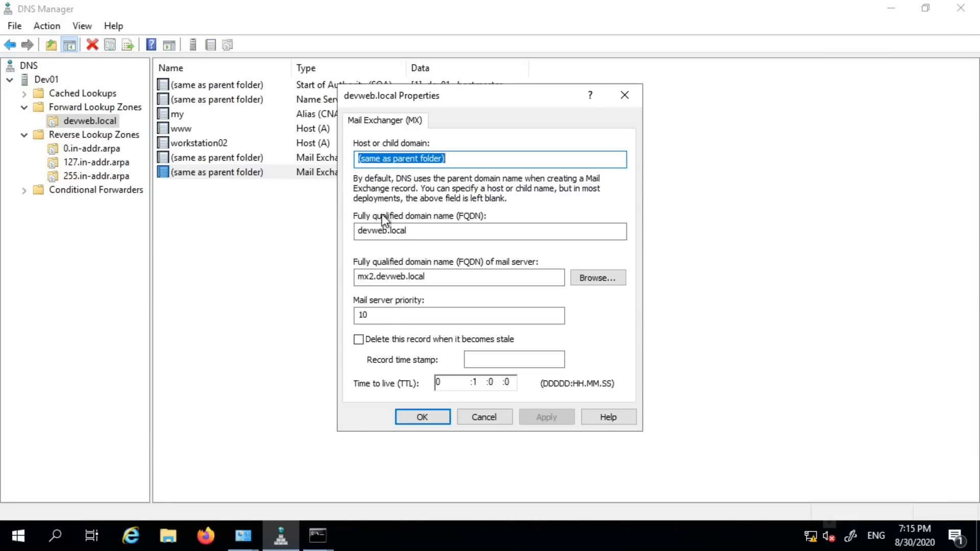
left_click_drag(373, 315, 223, 314)
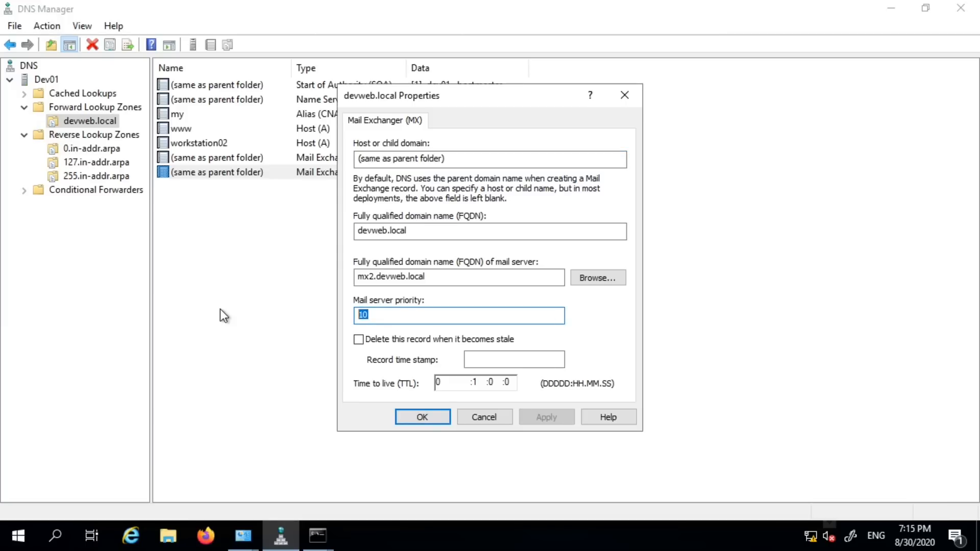
type("20")
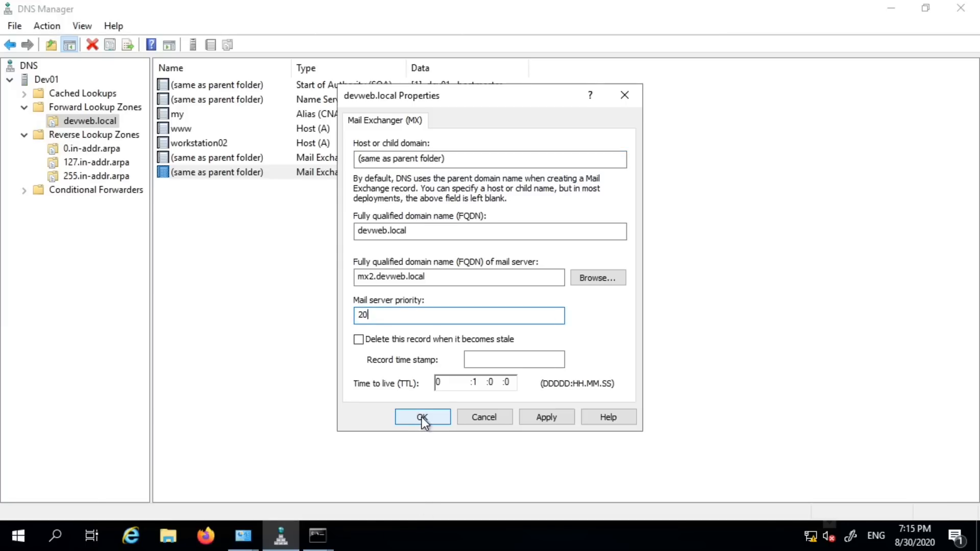
left_click(421, 417)
left_click(508, 332)
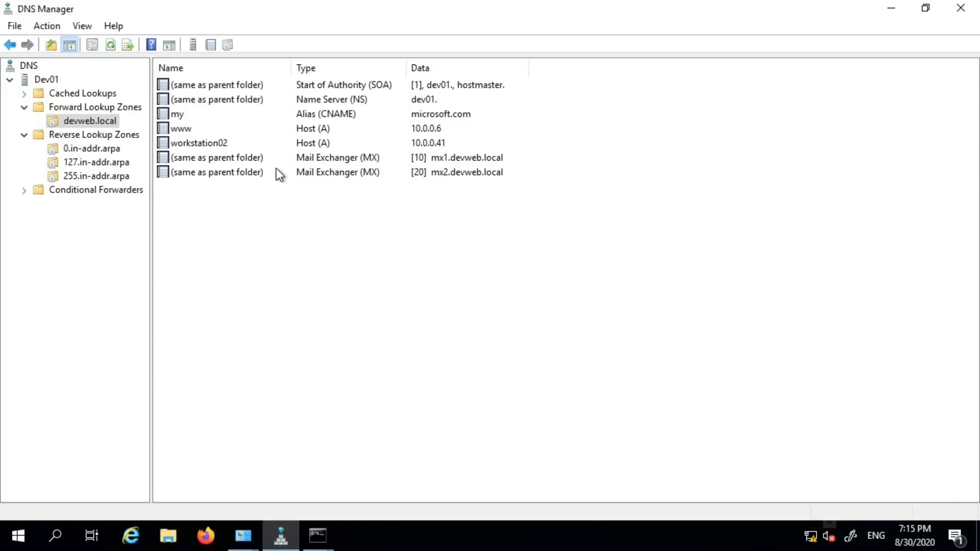
left_click(238, 158)
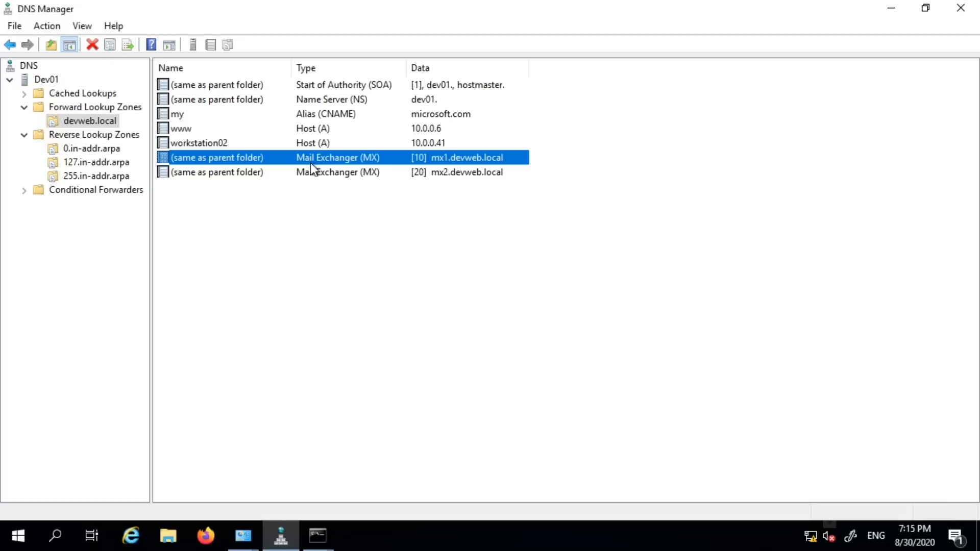
Compare the mail servers and priorities of the mx1.devweb.local and mx2.devweb.local mail exchanger records
left_click(240, 176)
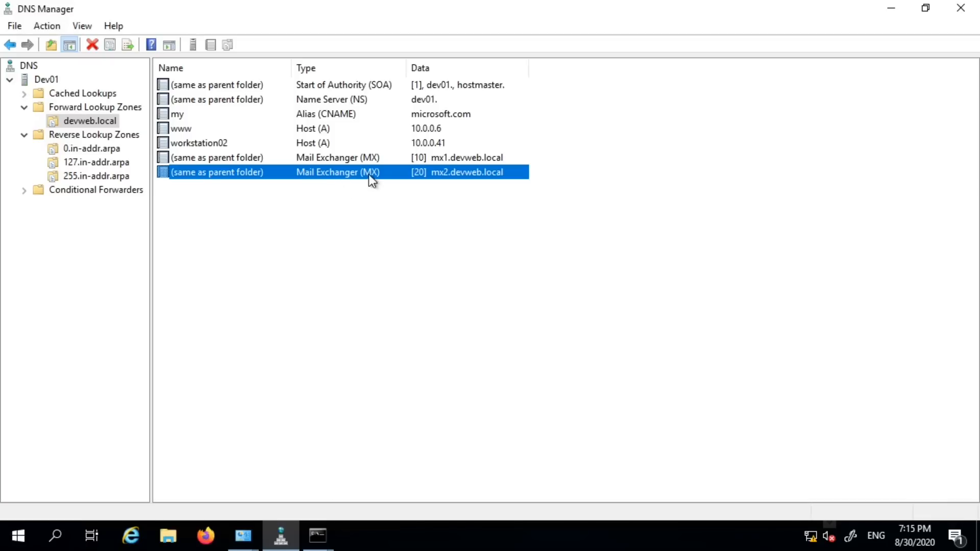
left_click(417, 183)
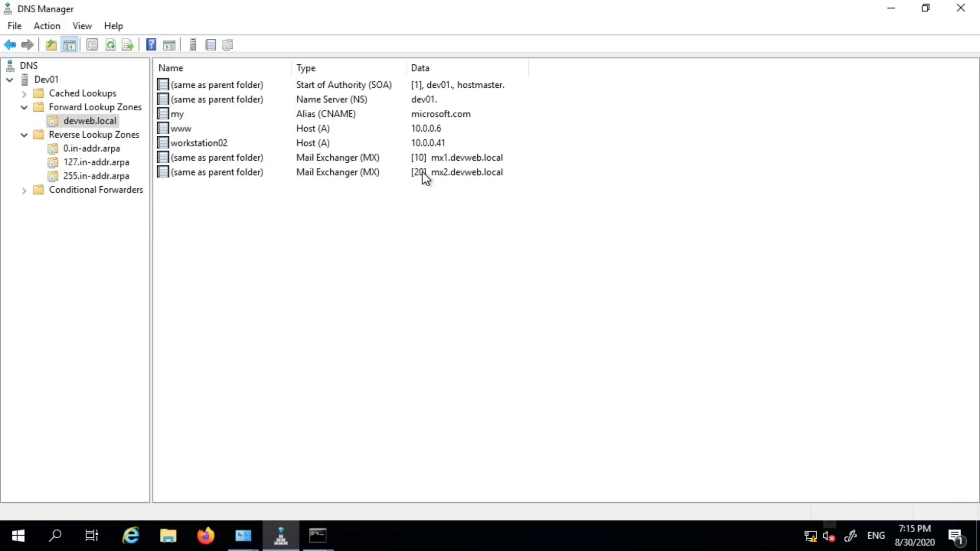
left_click(422, 173)
left_click(456, 221)
left_click(409, 163)
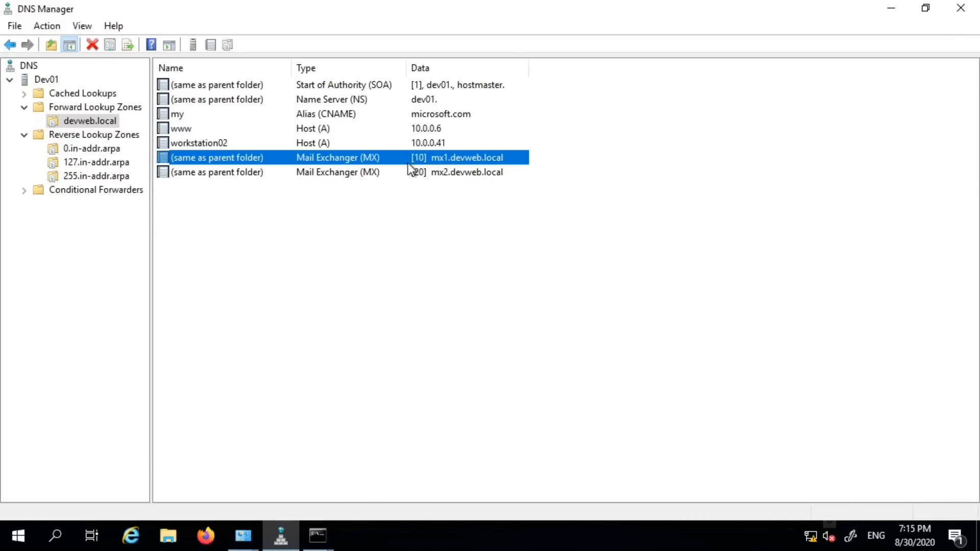
left_click(375, 173)
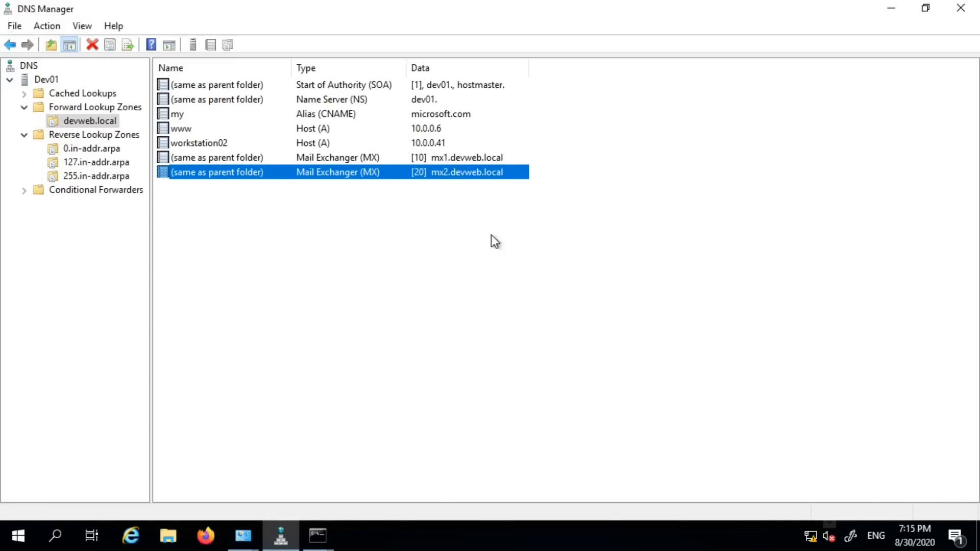
left_click(454, 158)
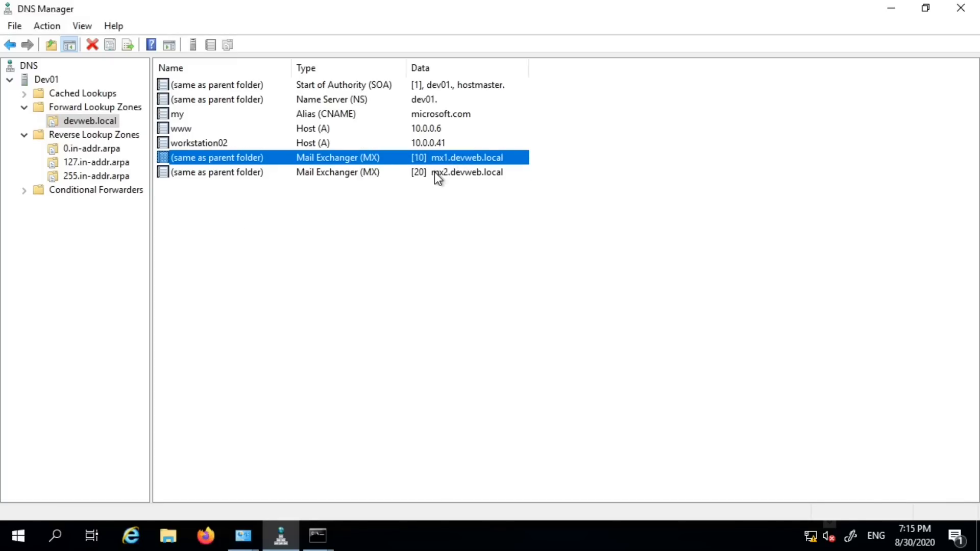
left_click(436, 176)
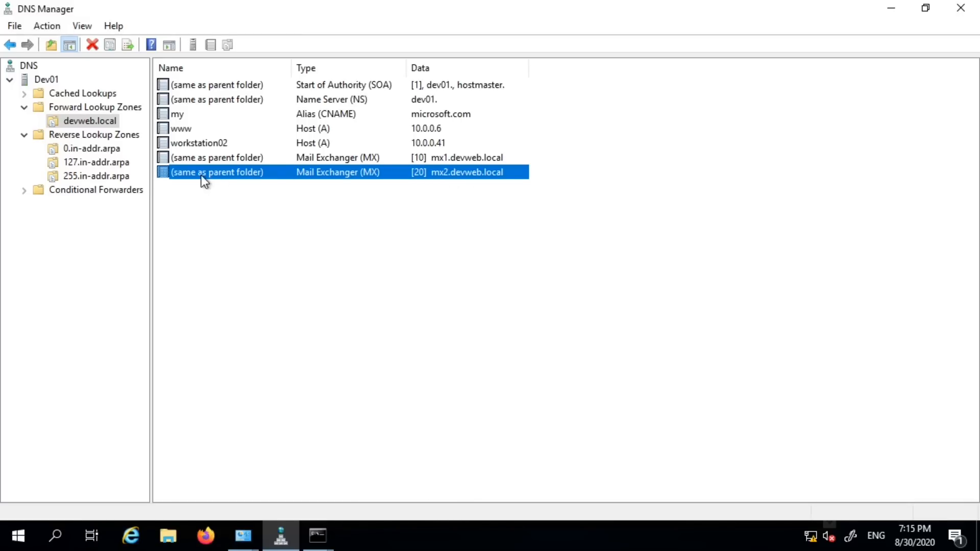
left_click(584, 232)
left_click(460, 164)
left_click(470, 173)
left_click(433, 159)
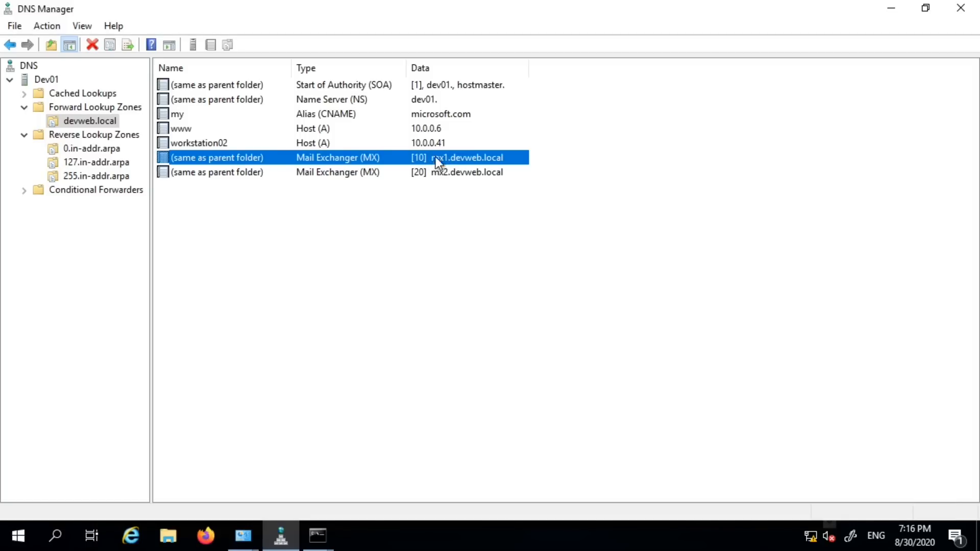
left_click(432, 173)
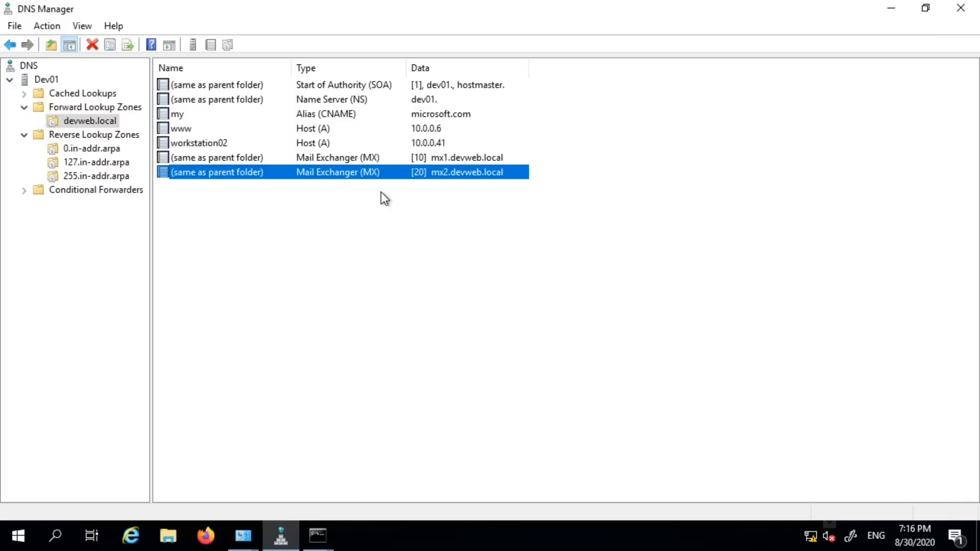
left_click(379, 219)
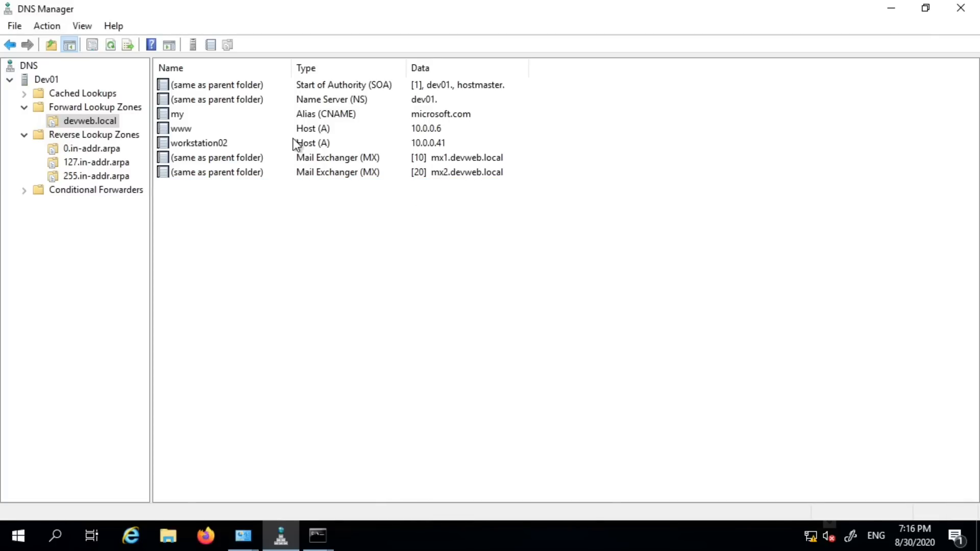
Review the record types of the mx2.devweb.local, workstation02, www and my entries in the devweb.local zone
left_click(281, 170)
left_click(301, 141)
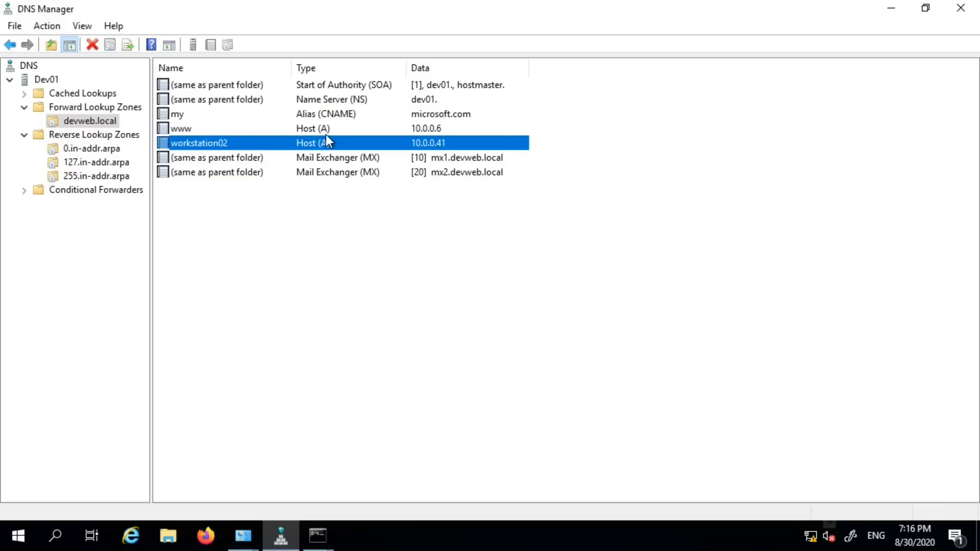
left_click(327, 127)
left_click(321, 114)
Open the selection of other new resource record types for devweb.local and browse the types up to ISDN
right_click(308, 215)
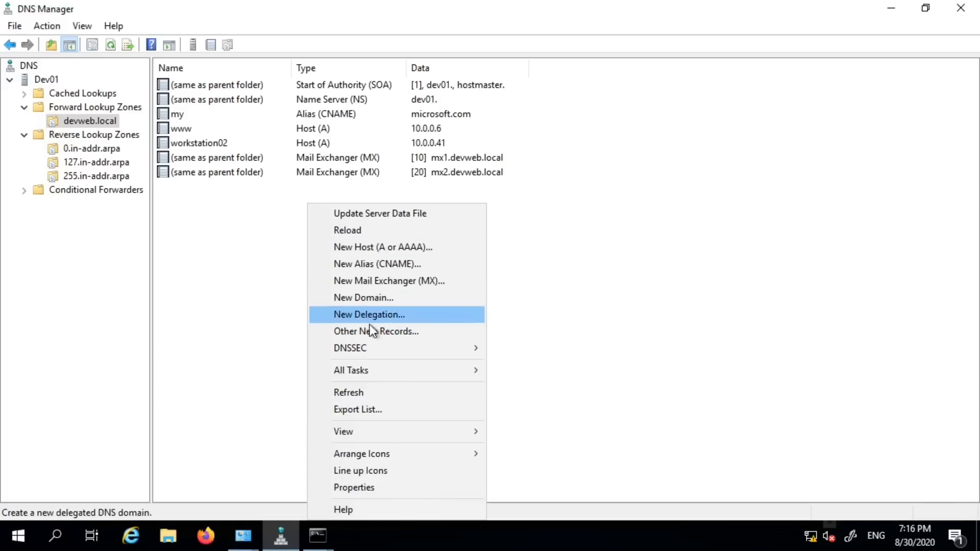
left_click(406, 331)
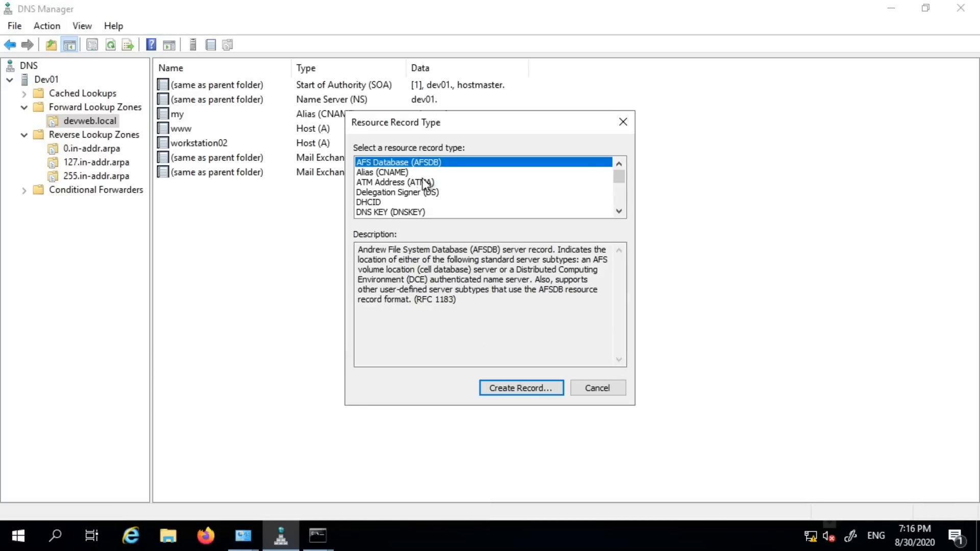
key("Down")
key("Down")
key("Down")
key("Down")
key("Down")
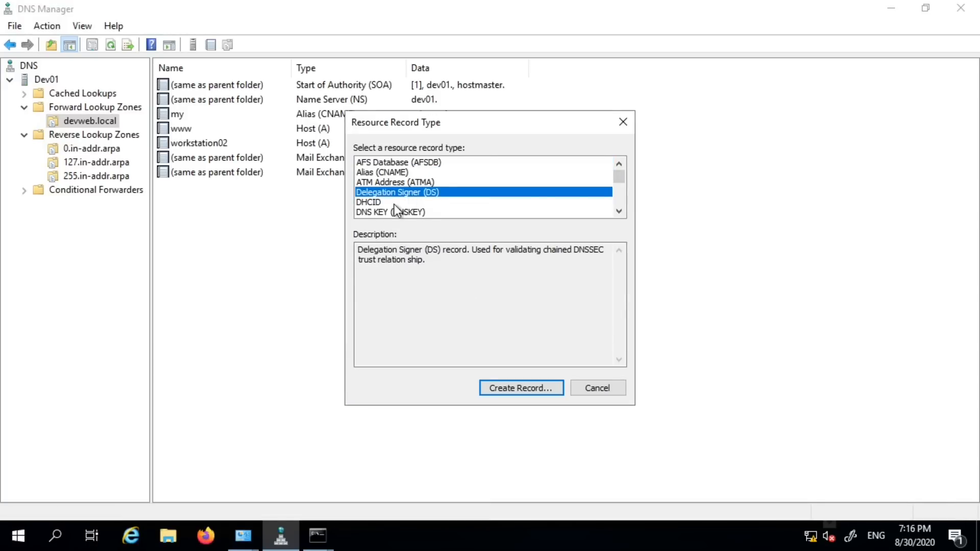
left_click(619, 211)
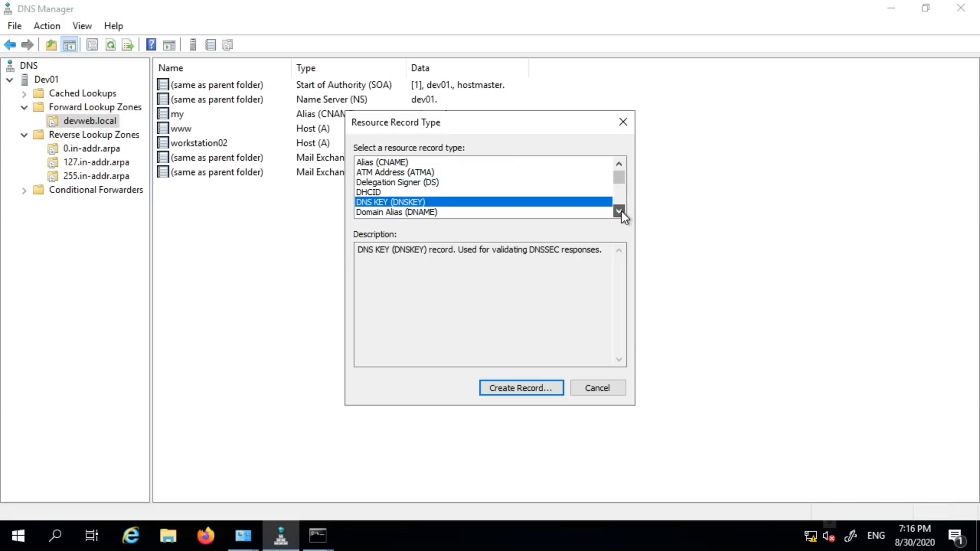
left_click(619, 211)
left_click(618, 211)
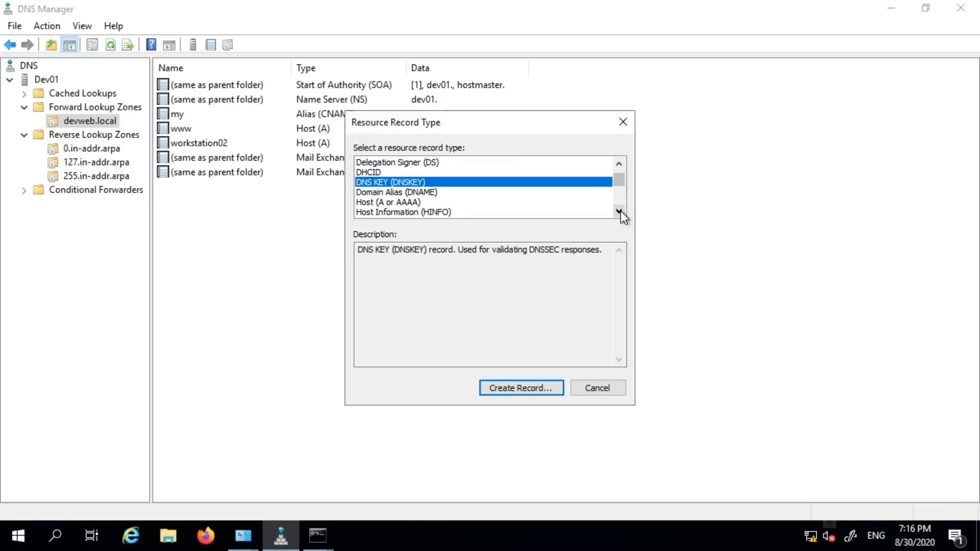
left_click(618, 211)
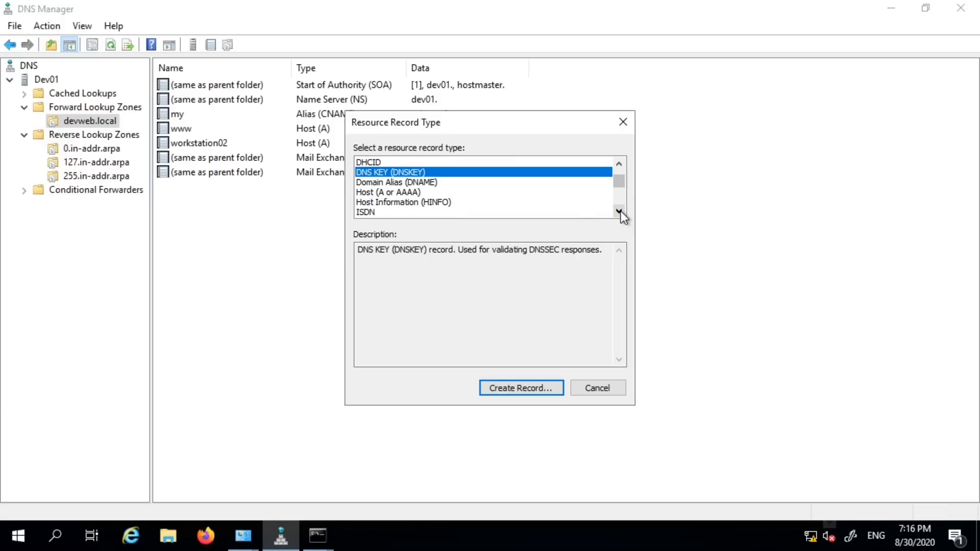
Open a blank new Host (A or AAAA) record form from the record types, and cancel it
left_click(405, 193)
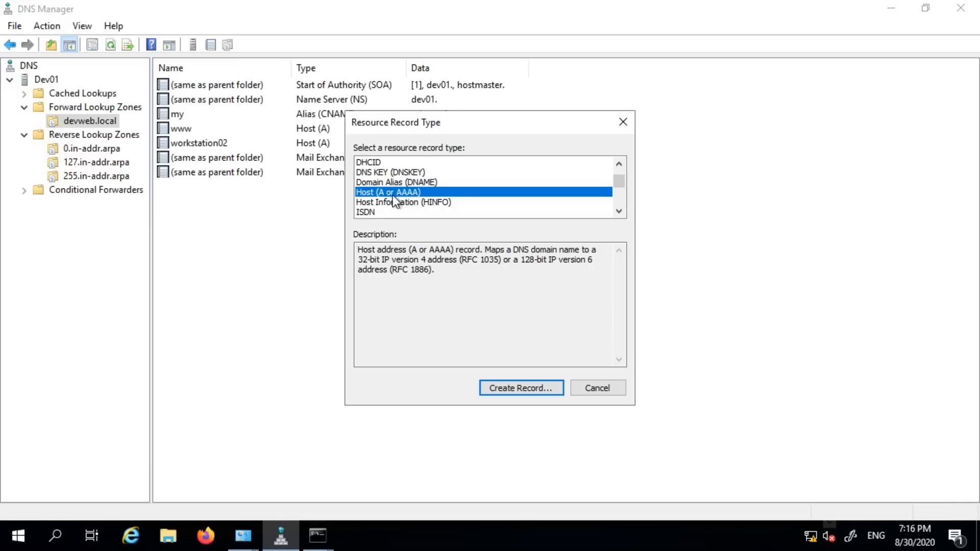
left_click(509, 388)
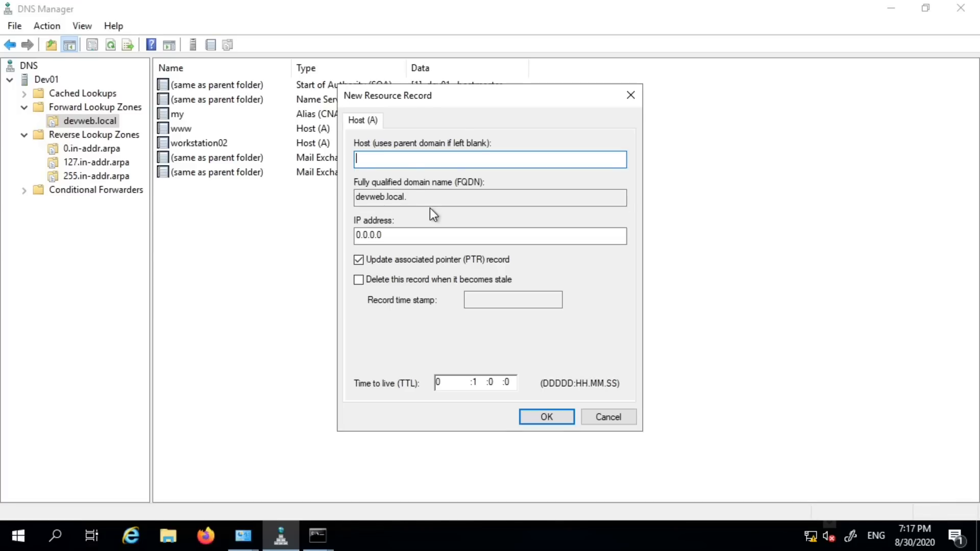
left_click(597, 415)
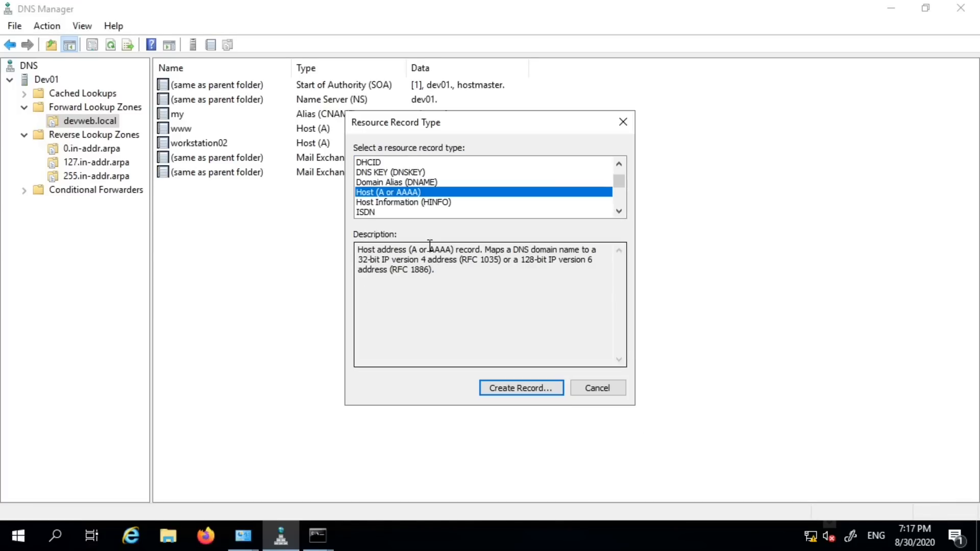
Show the description of the Mail Exchanger (MX) resource record type
left_click(621, 212)
left_click(622, 211)
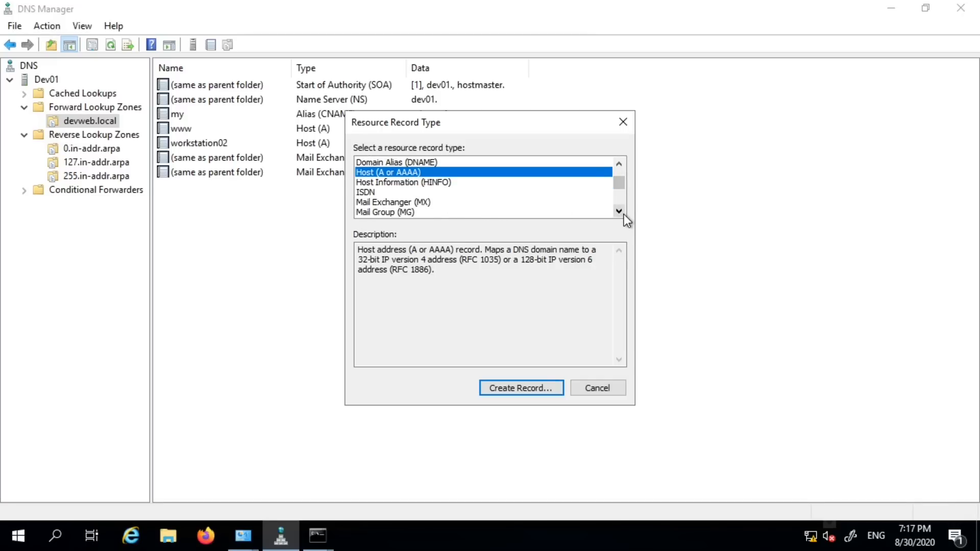
left_click(411, 202)
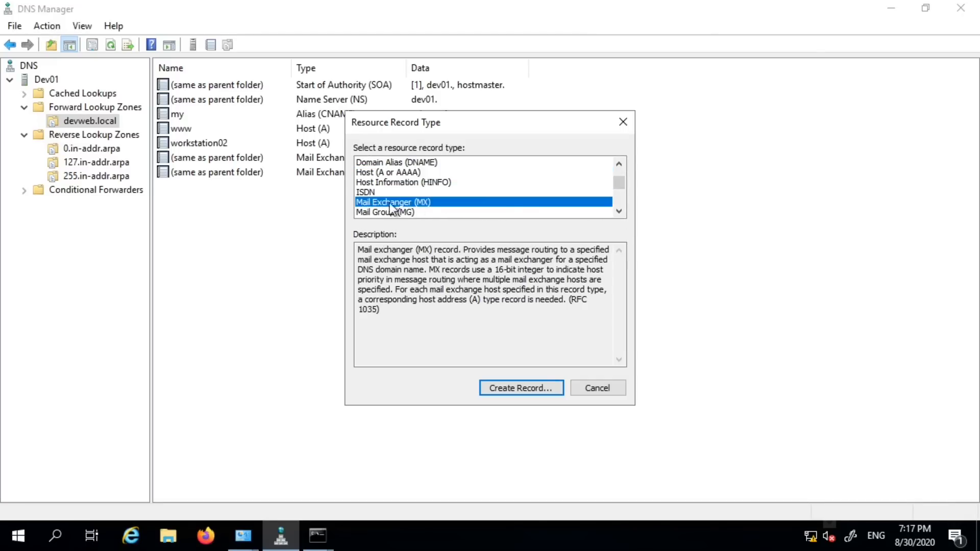
Choose the Text (TXT) resource record type and start creating a new record of that type
left_click(618, 211)
left_click(619, 212)
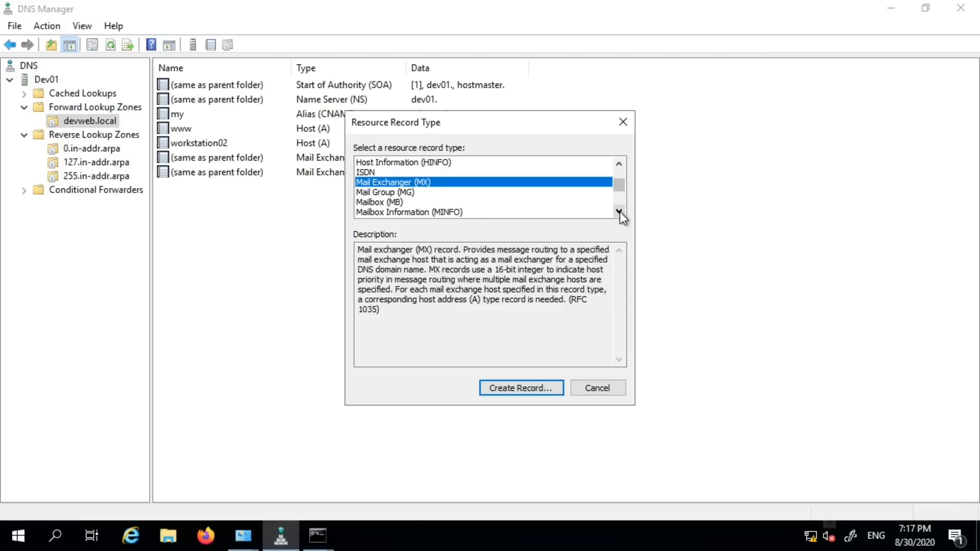
left_click(618, 211)
left_click(619, 212)
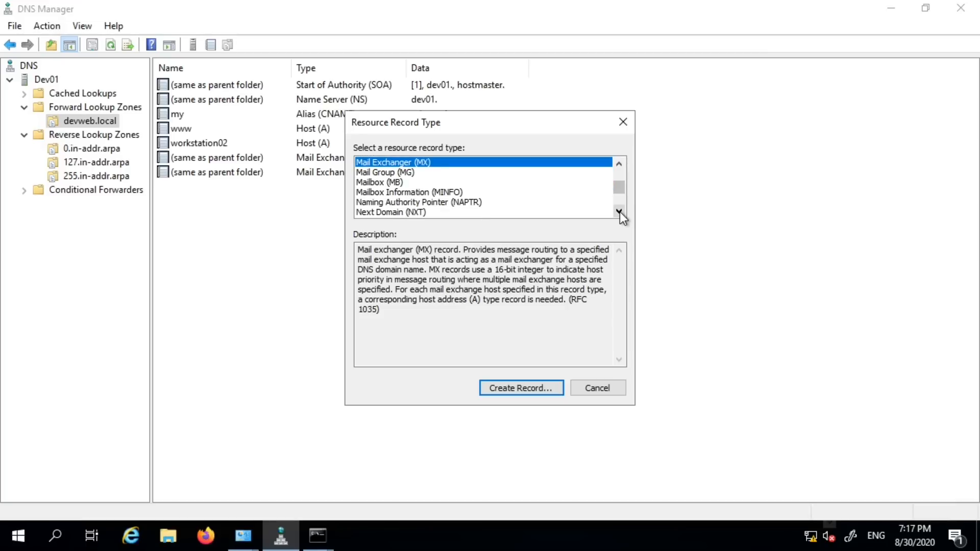
left_click(619, 212)
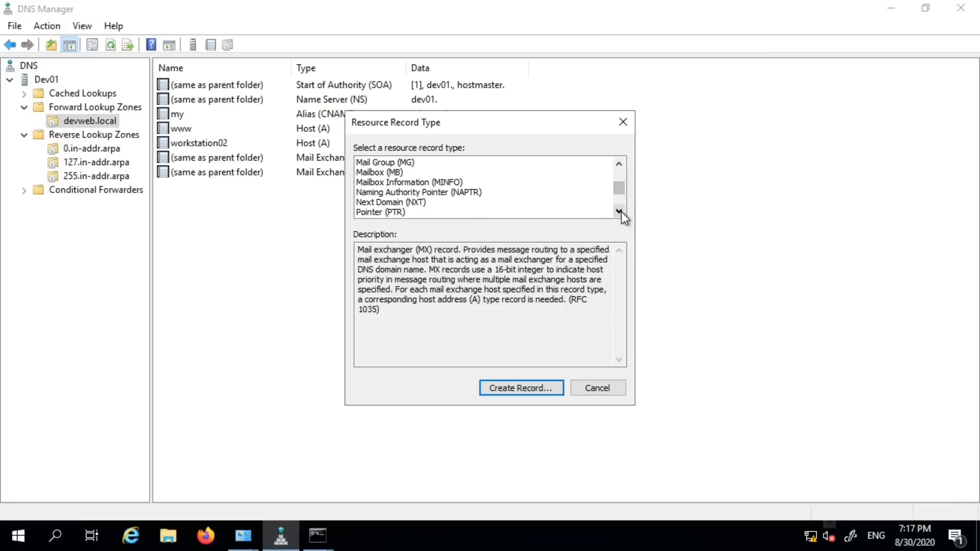
left_click(619, 211)
left_click(619, 212)
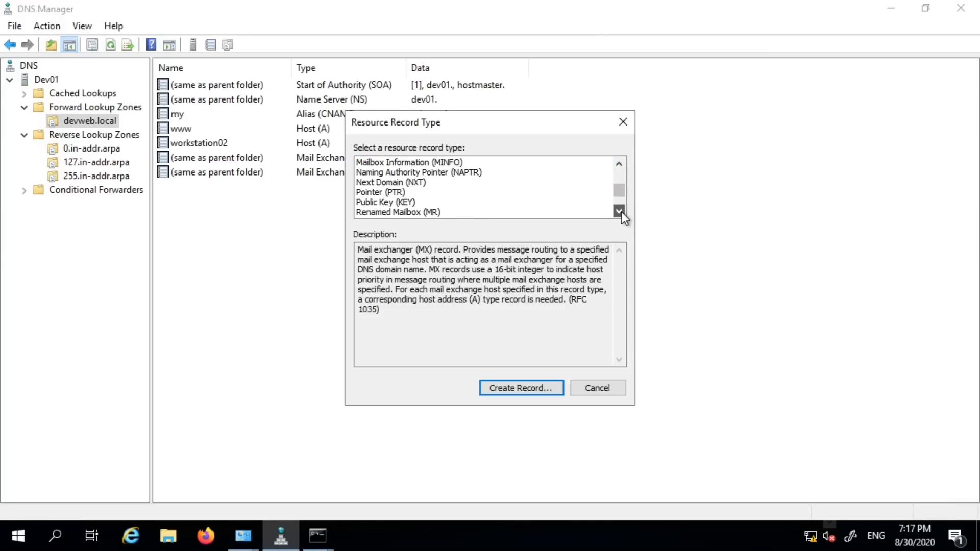
left_click(619, 211)
left_click(619, 211)
left_click(618, 211)
left_click(619, 212)
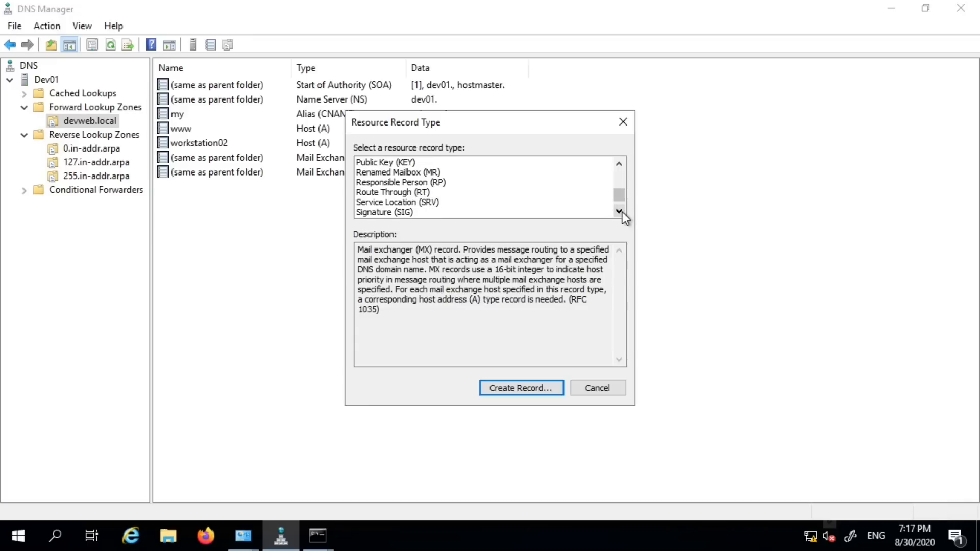
left_click(619, 211)
left_click(619, 212)
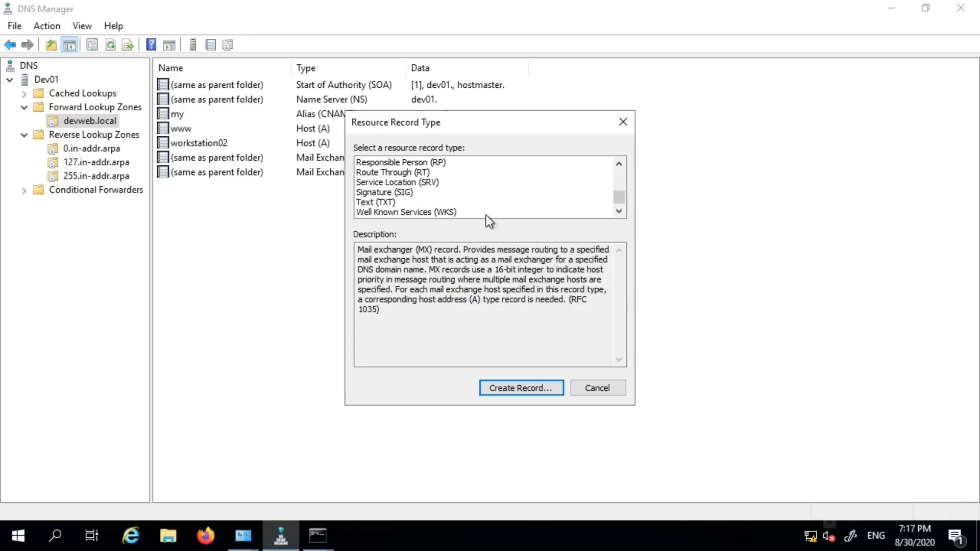
left_click(388, 202)
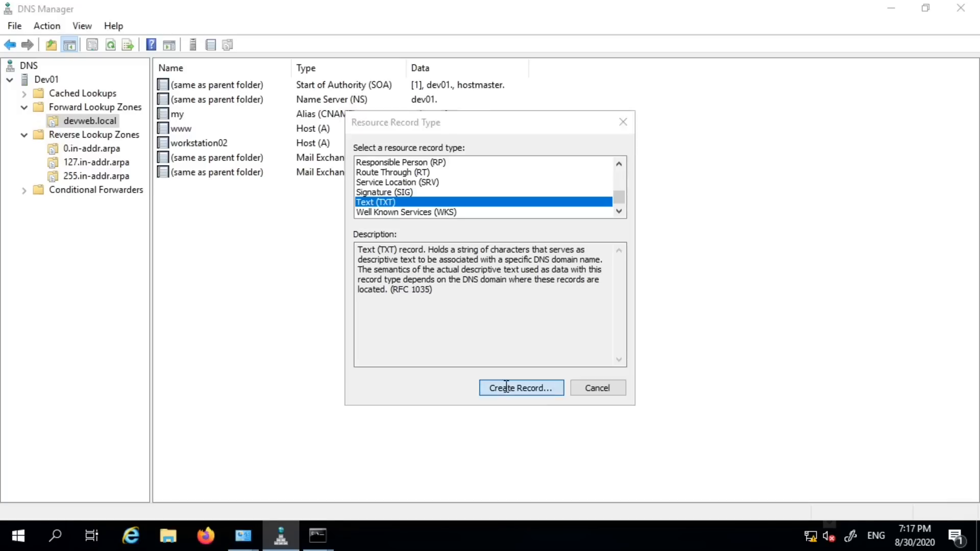
left_click(504, 387)
left_click(407, 254)
left_click(414, 159)
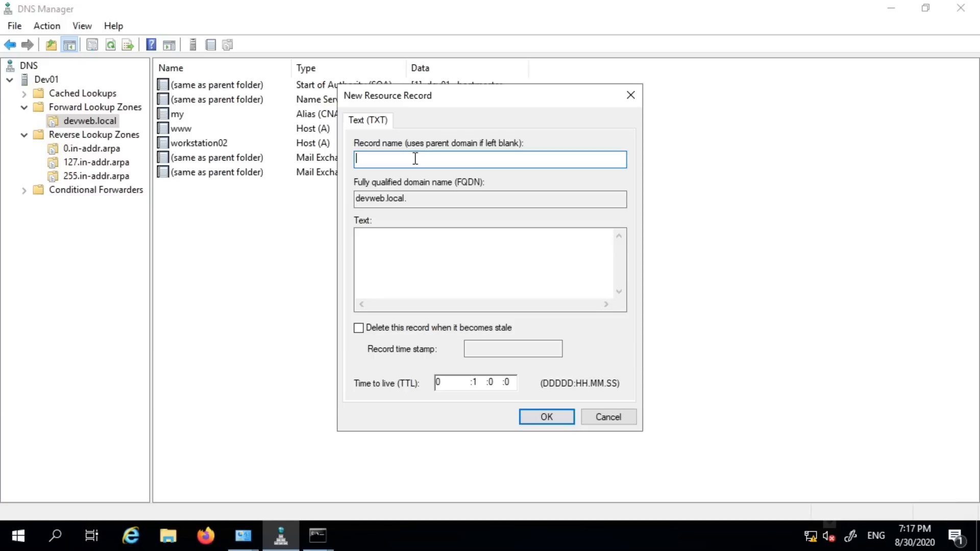
left_click(443, 264)
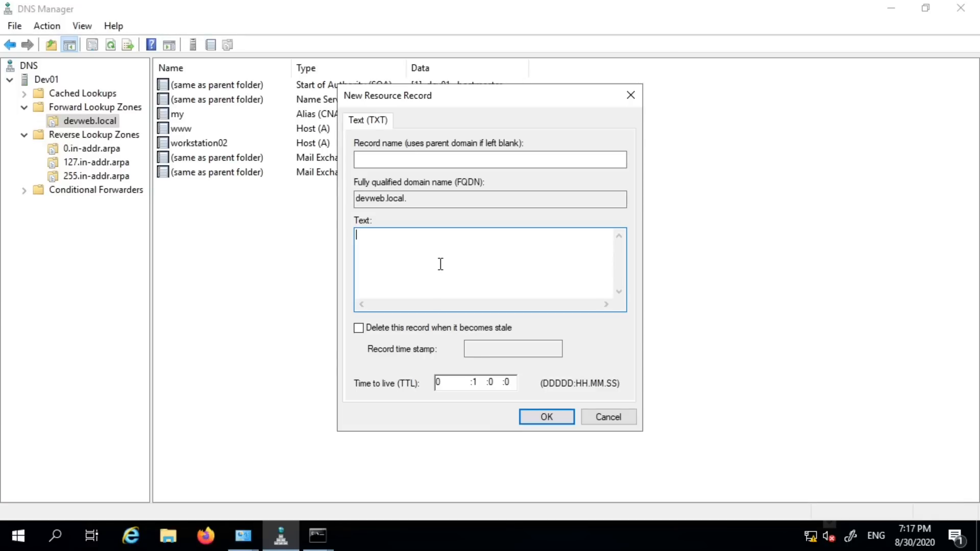
left_click(411, 158)
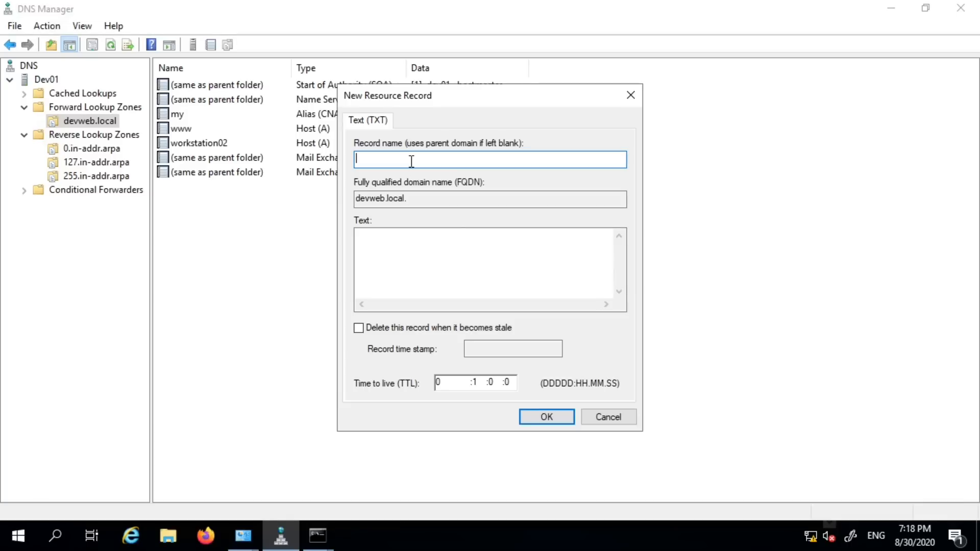
type("1100")
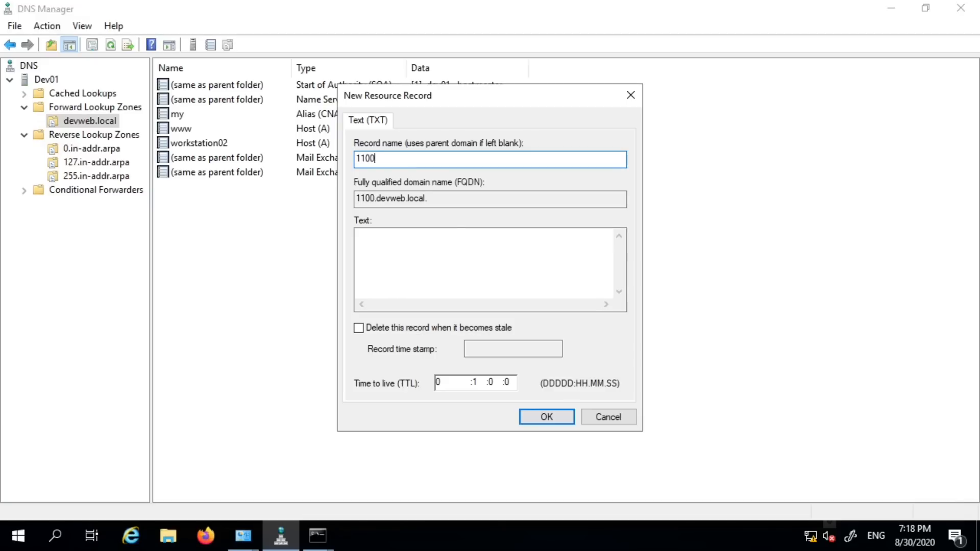
type("32432423432")
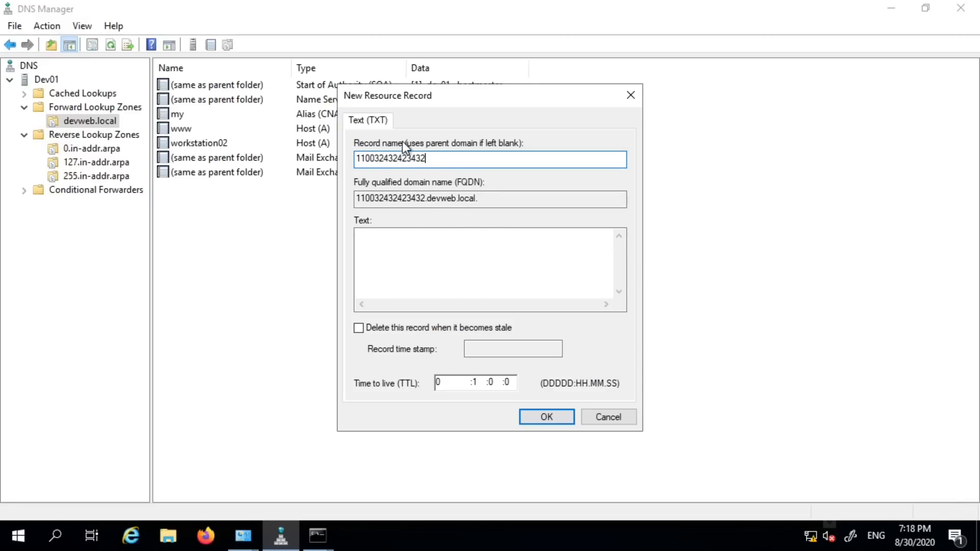
left_click_drag(439, 158, 297, 160)
left_click_drag(460, 160, 300, 160)
left_click(435, 156)
left_click_drag(449, 157, 296, 163)
Enter fdsfdsfsdfdsfdsfdsokjgdfjklg as the text of the new record and select the entered string
left_click(407, 263)
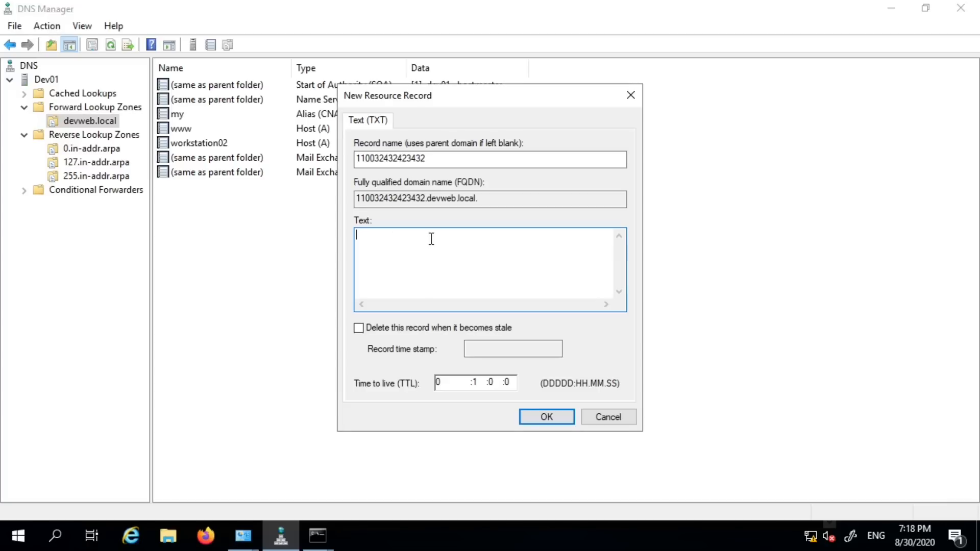
type("fdsfdsfsdfdsfdsfdsokjgdfjklg")
left_click_drag(529, 252, 313, 228)
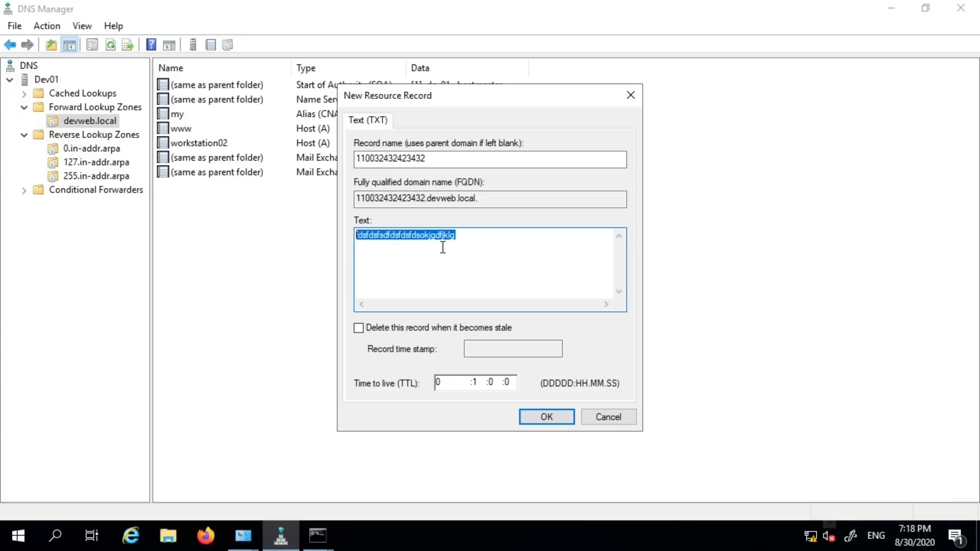
left_click_drag(485, 247, 216, 199)
left_click_drag(407, 254, 411, 254)
left_click_drag(497, 244, 354, 247)
left_click(508, 268)
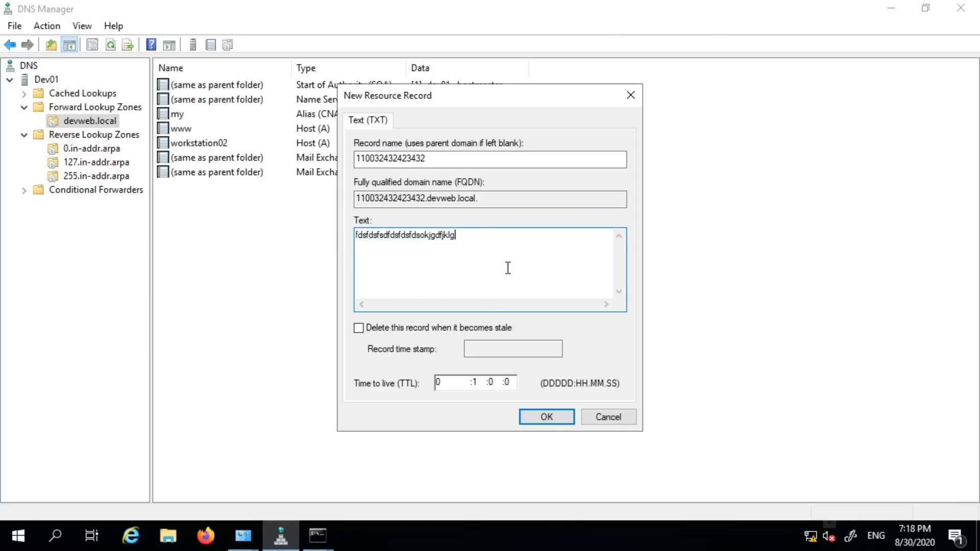
left_click(545, 417)
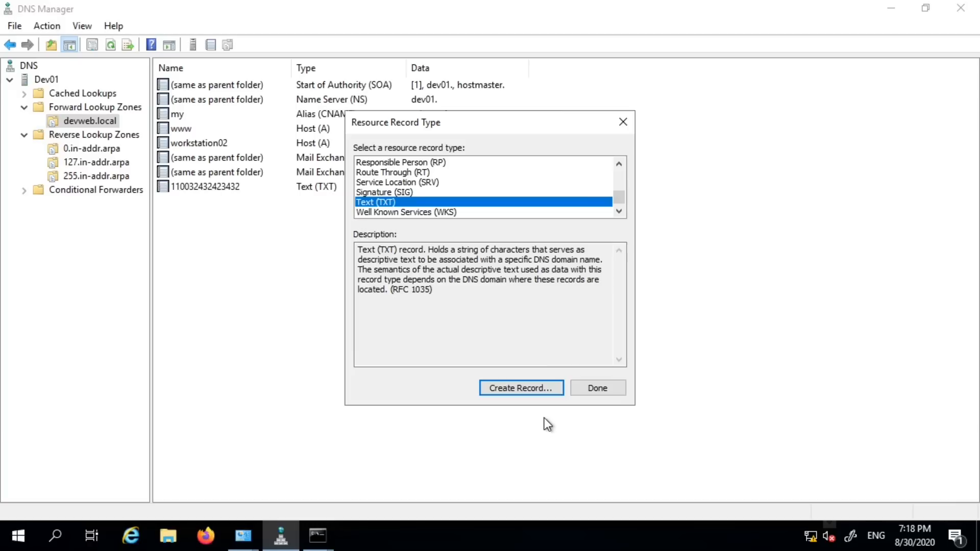
left_click(595, 392)
left_click(198, 196)
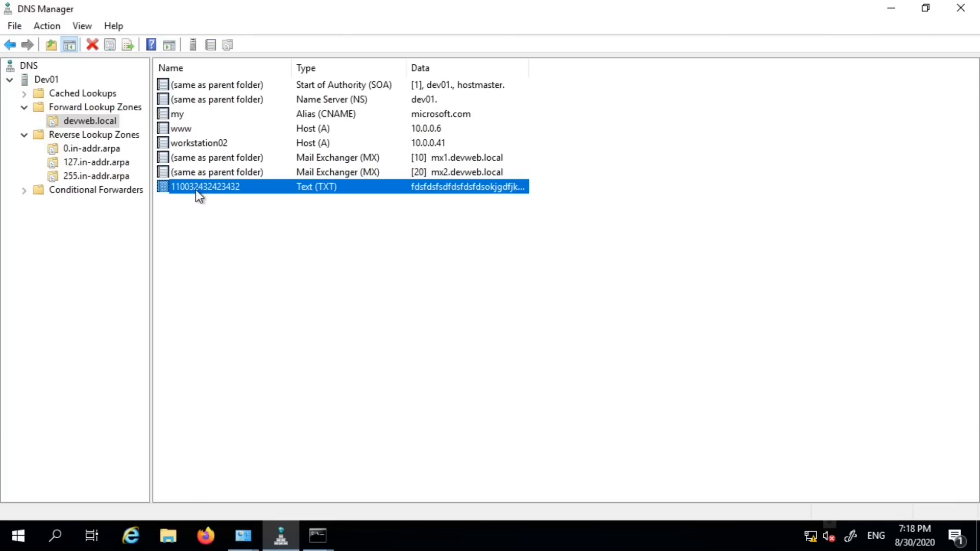
double_click(228, 189)
left_click(517, 244)
left_click_drag(483, 243, 294, 234)
left_click_drag(438, 239, 271, 228)
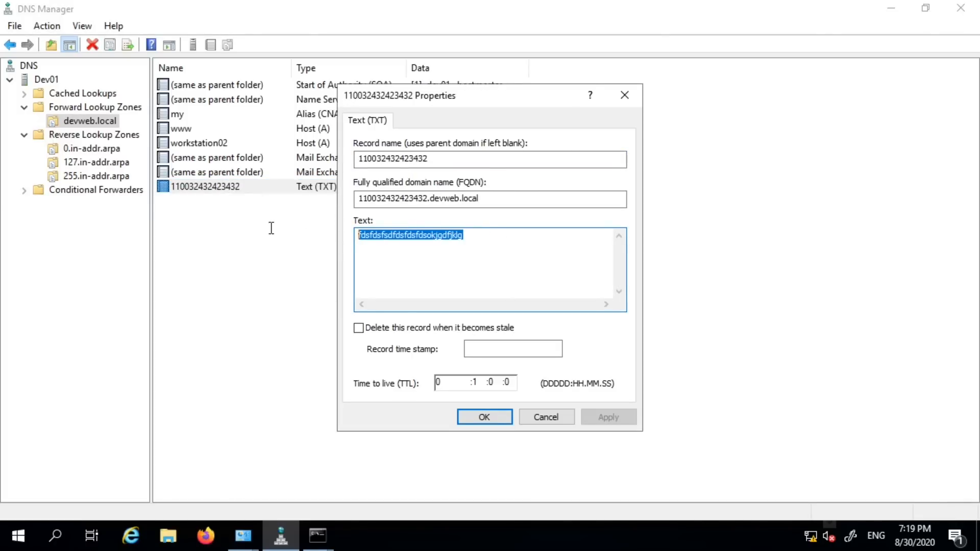
left_click(511, 238)
left_click(545, 417)
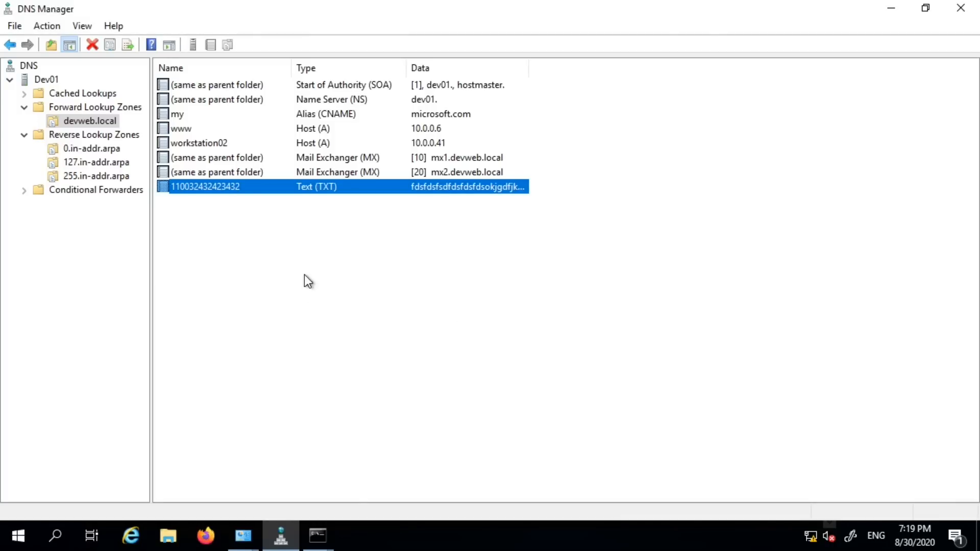
left_click(344, 269)
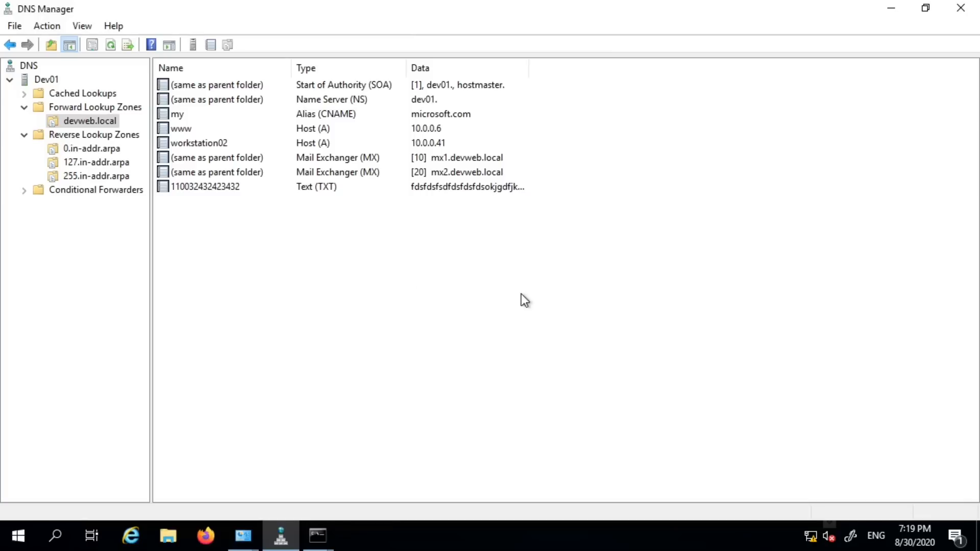
left_click_drag(374, 252, 191, 85)
left_click(308, 271)
left_click(207, 188)
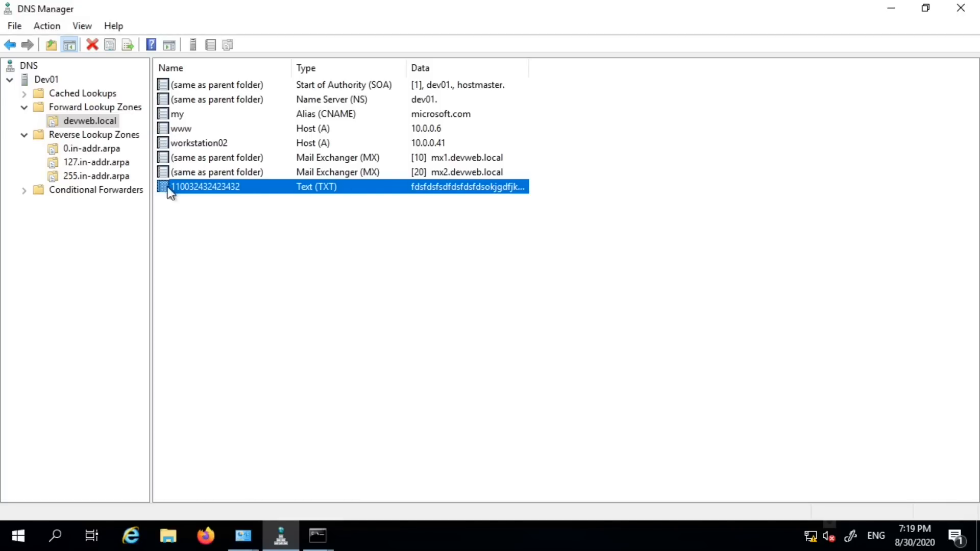
left_click(516, 256)
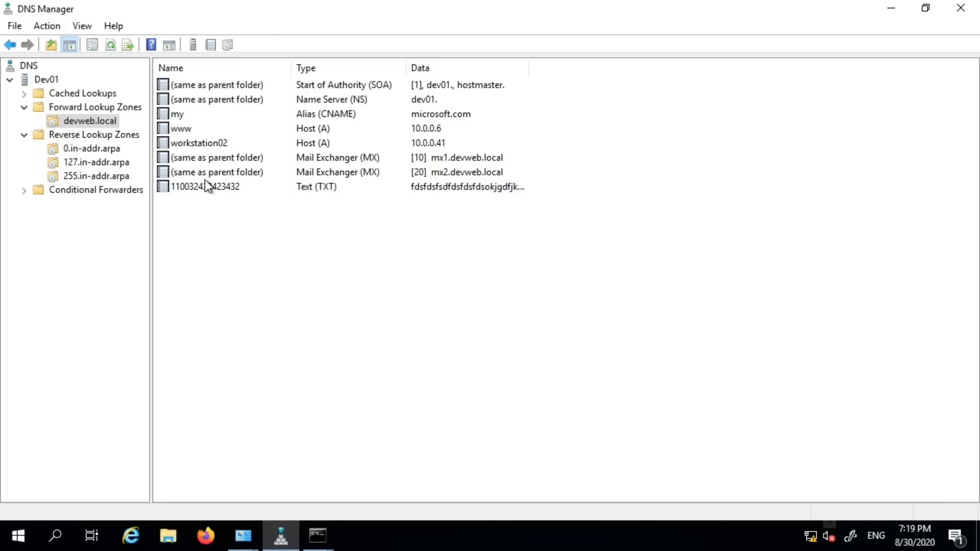
right_click(241, 219)
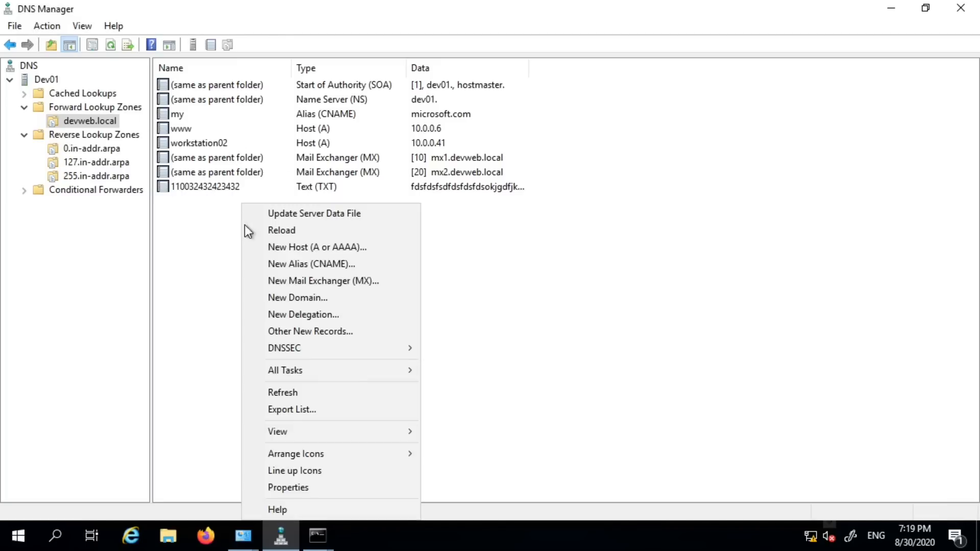
left_click(339, 246)
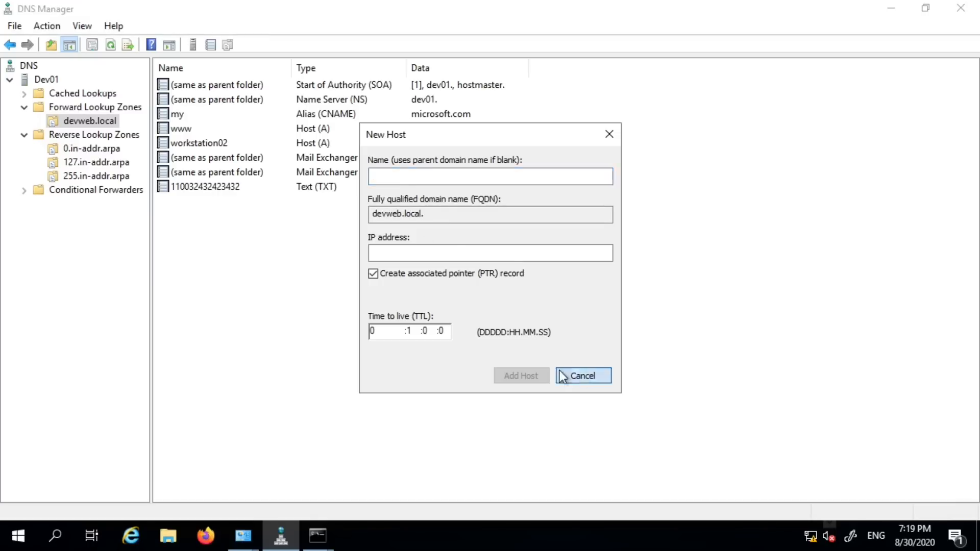
left_click(574, 376)
List the other resource record types for devweb.local and read the description of AFS Database (AFSDB)
right_click(246, 255)
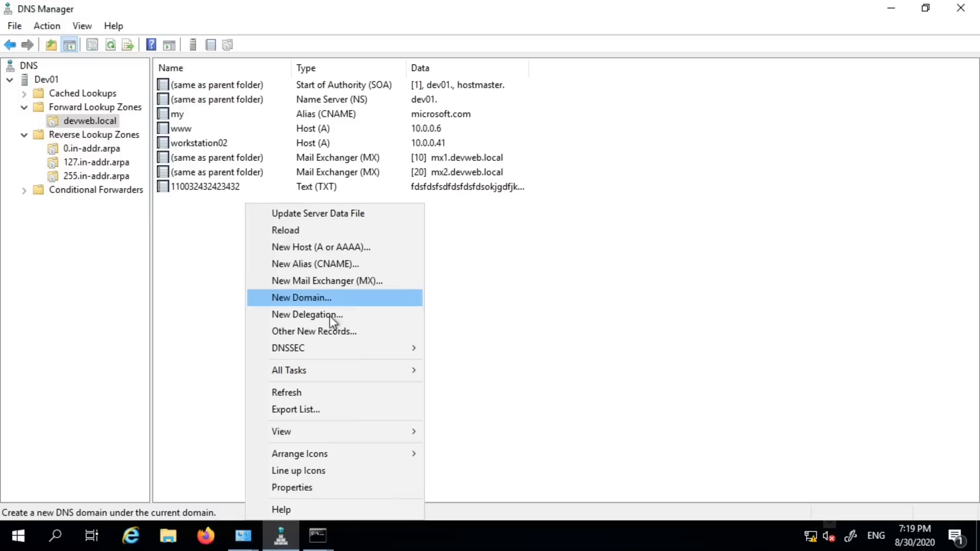
left_click(356, 331)
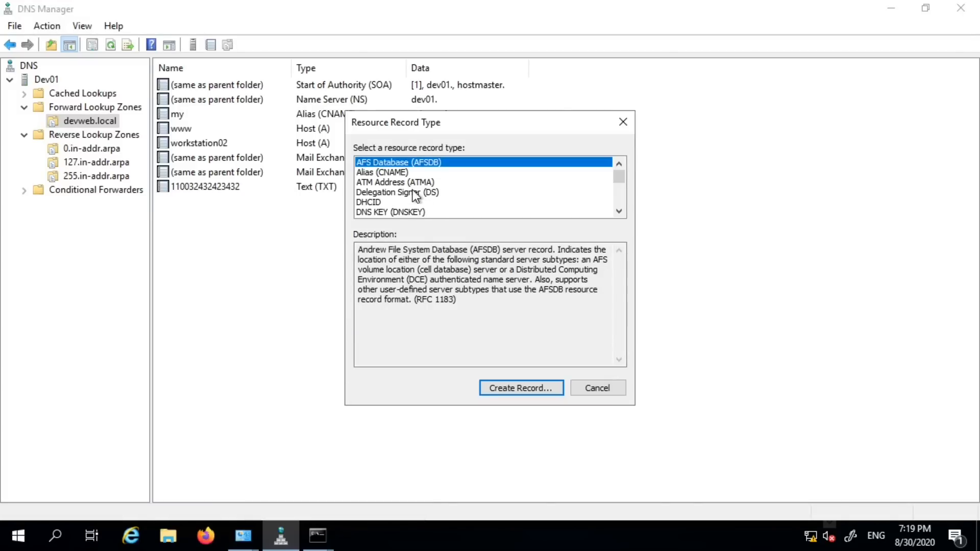
left_click(402, 172)
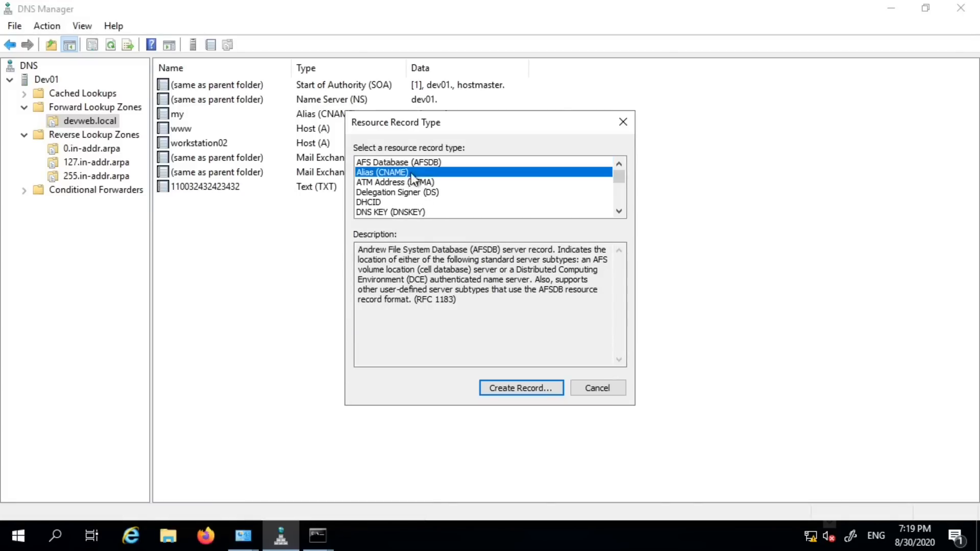
left_click(452, 162)
left_click_drag(489, 303, 323, 239)
left_click(473, 281)
left_click_drag(440, 279, 435, 279)
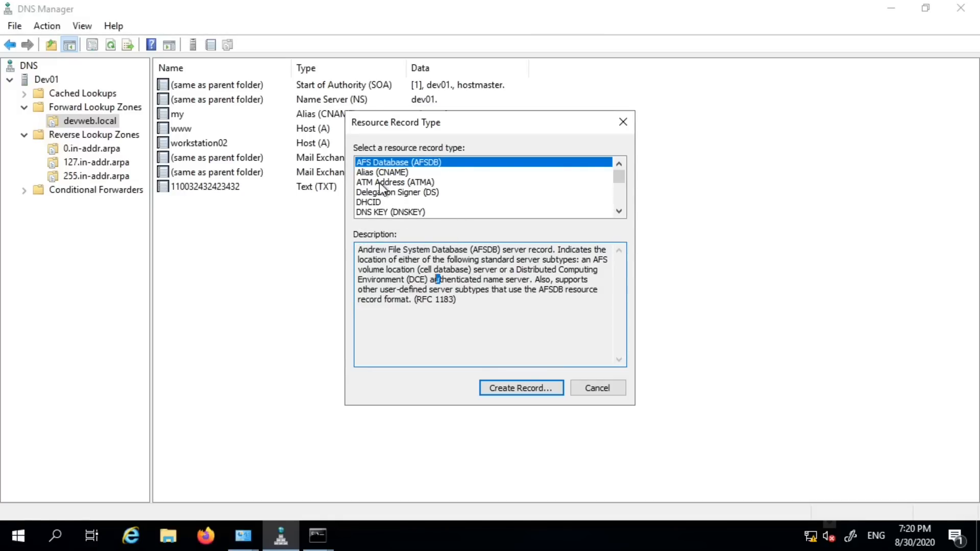
Show and read the description of the Host (A or AAAA) resource record type
left_click(436, 200)
scroll(436, 198, "down", 1)
left_click(424, 203)
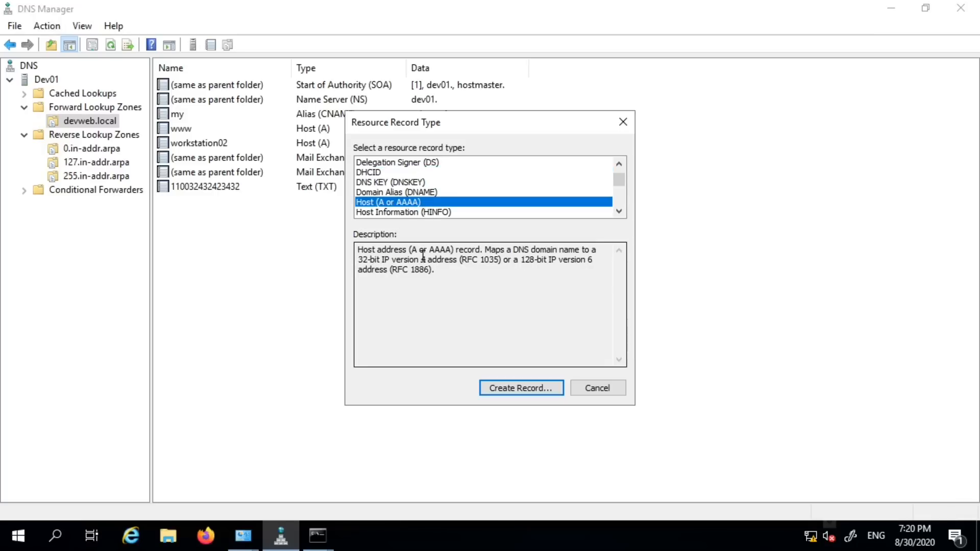
left_click_drag(439, 276, 400, 277)
left_click(456, 280)
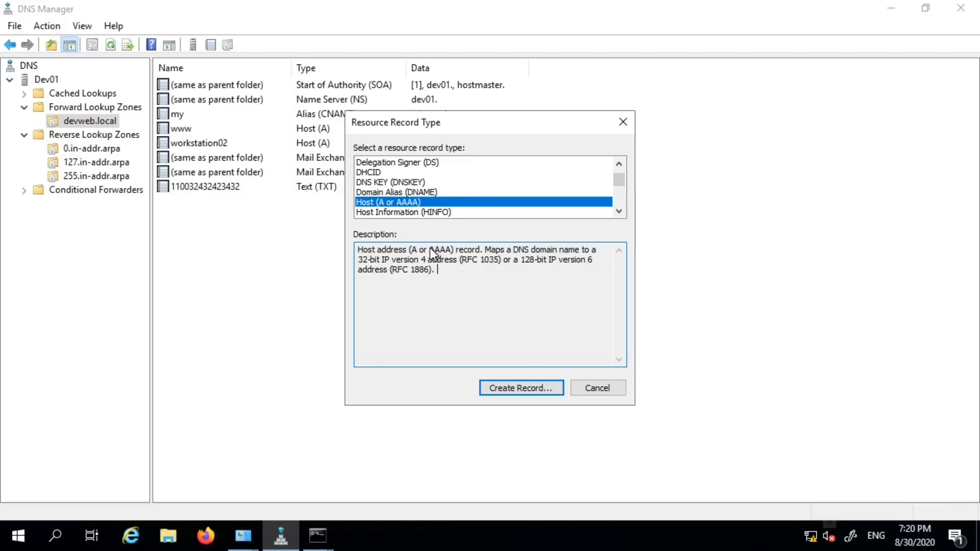
left_click_drag(430, 255, 448, 256)
left_click(457, 281)
Show and read the description of the Mail Exchanger (MX) resource record type
left_click(618, 211)
left_click(618, 211)
left_click(618, 211)
left_click(618, 212)
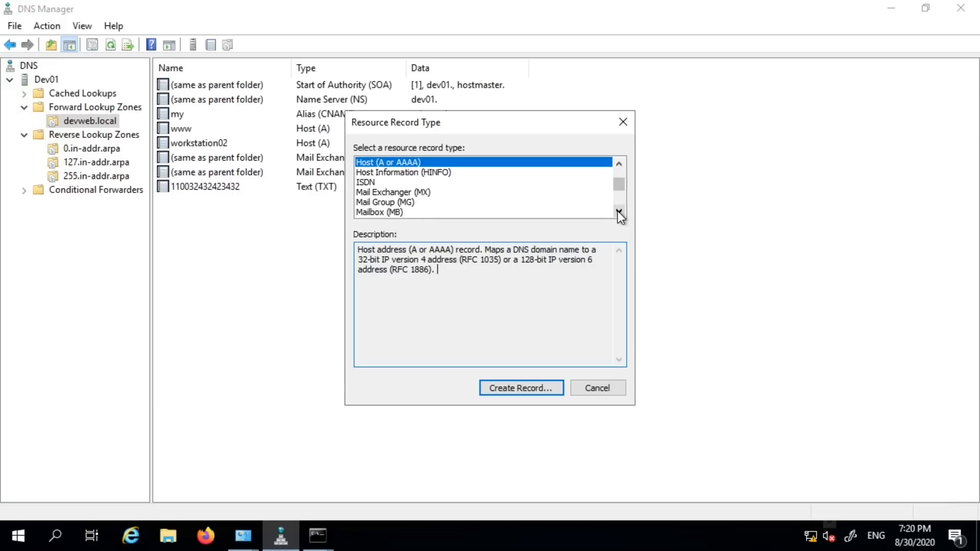
left_click(431, 192)
left_click_drag(364, 260, 544, 312)
left_click(545, 314)
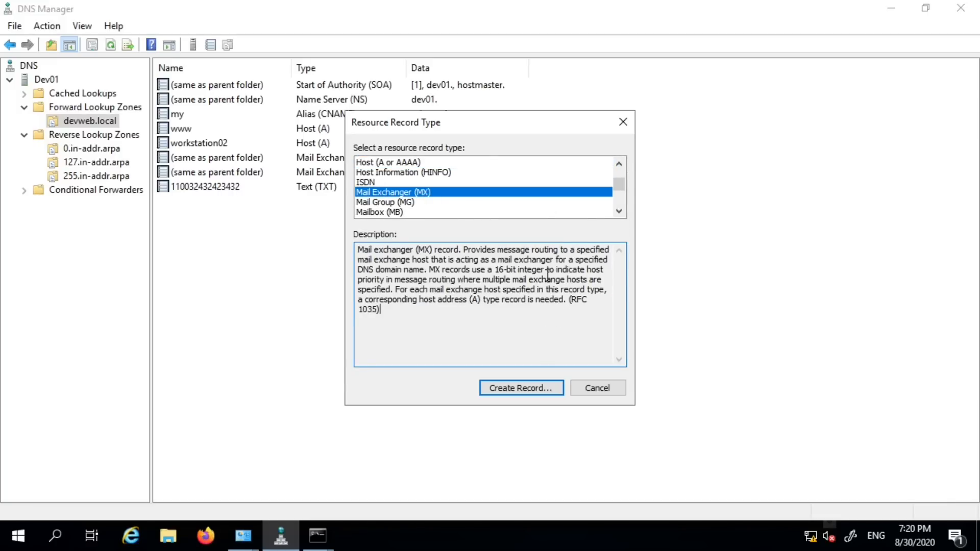
Show the description of the Text (TXT) resource record type
left_click(617, 209)
left_click(615, 210)
left_click(615, 210)
left_click(615, 210)
left_click(615, 209)
left_click(615, 210)
left_click(615, 210)
left_click(615, 209)
left_click(615, 209)
left_click(614, 209)
left_click(615, 210)
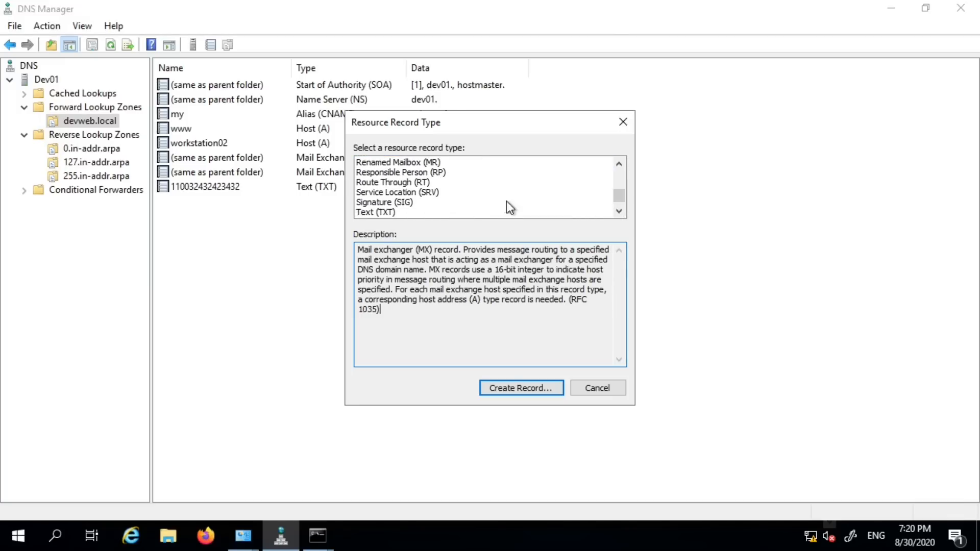
left_click(362, 213)
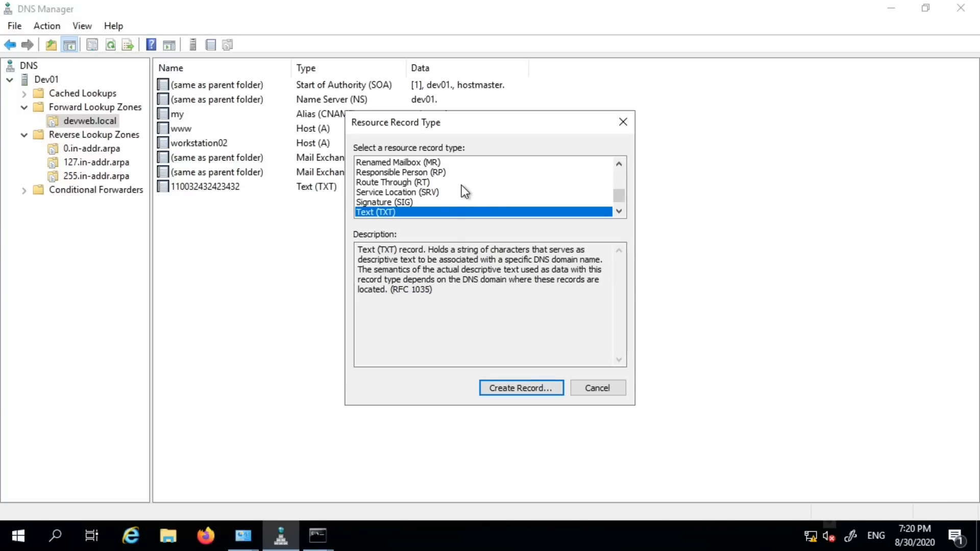
Show the descriptions of the Route Through, Service Location and Signature record types, and close the type list without creating a record
left_click(403, 182)
left_click(408, 193)
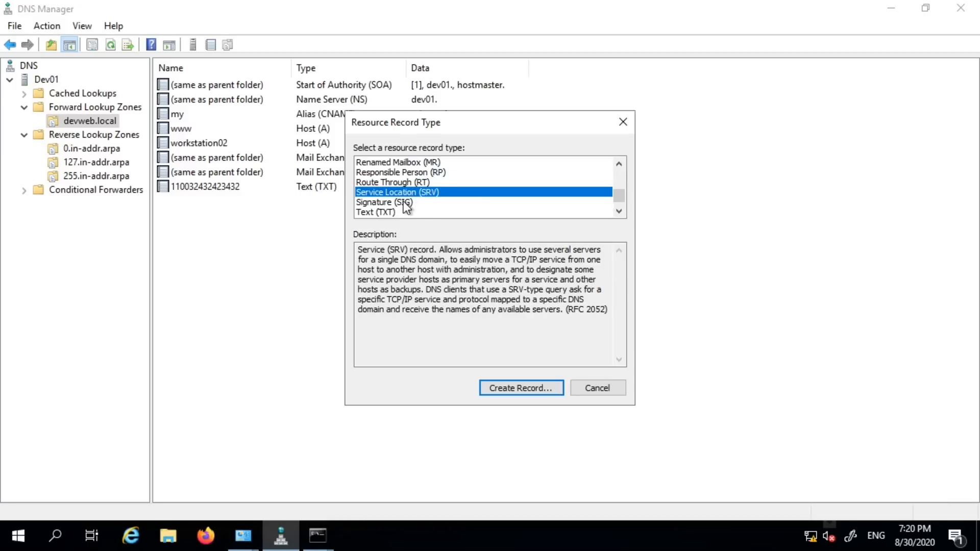
left_click(403, 201)
left_click_drag(620, 194, 623, 173)
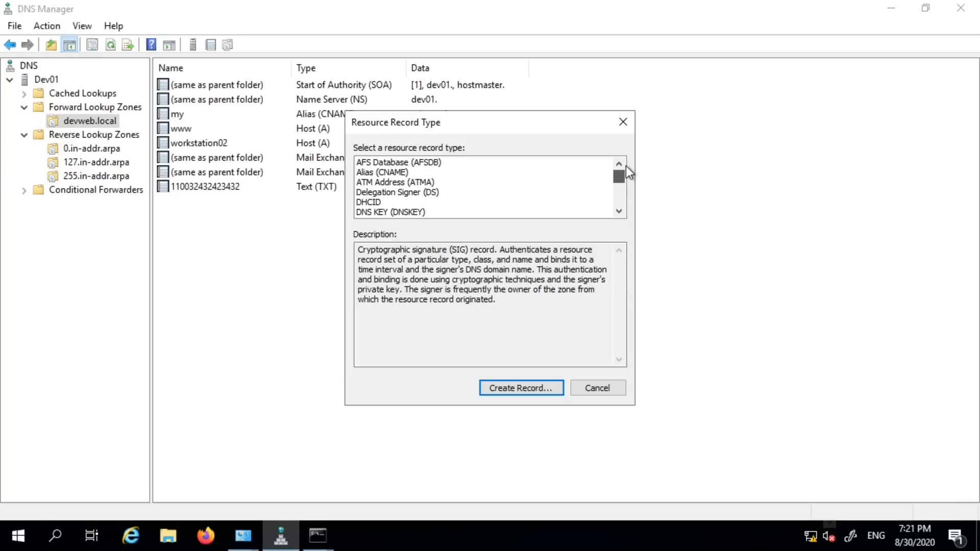
left_click(592, 390)
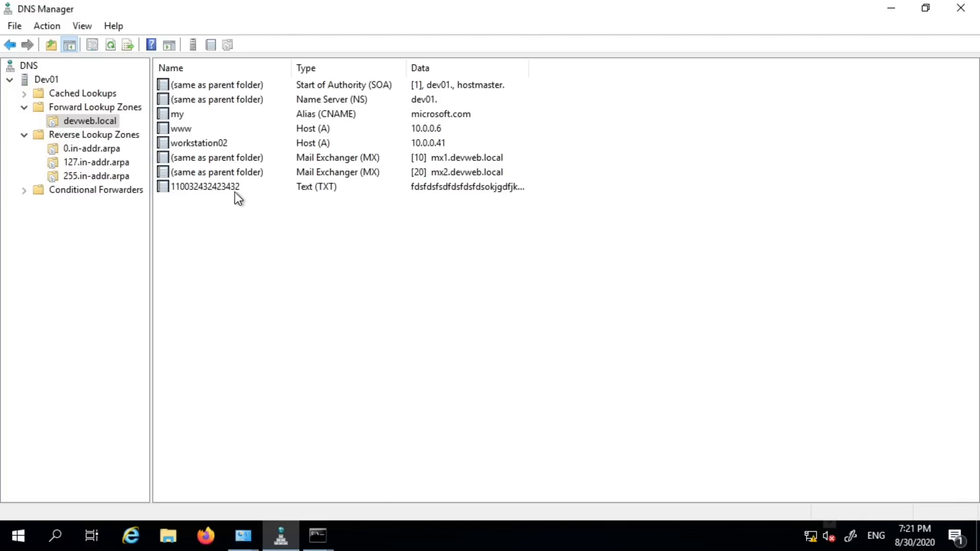
left_click(87, 119)
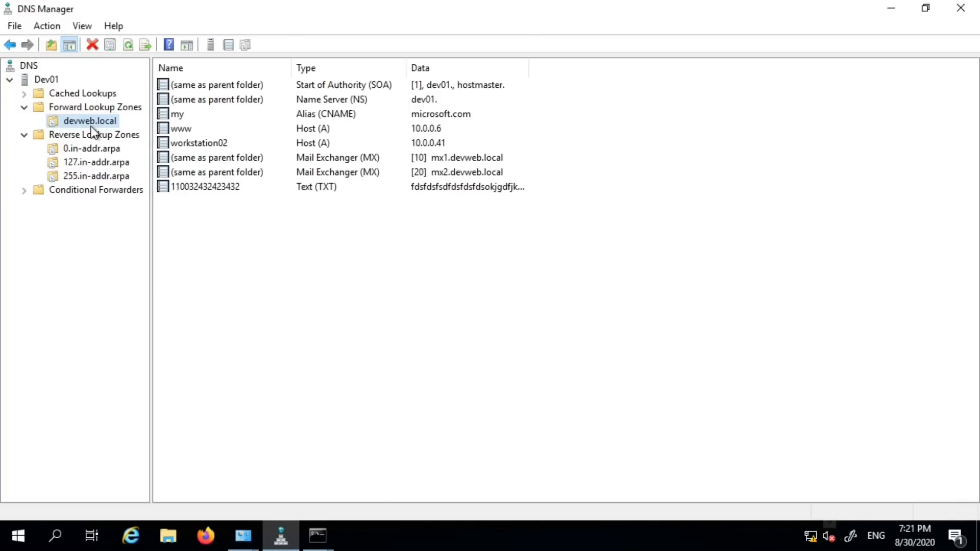
right_click(96, 119)
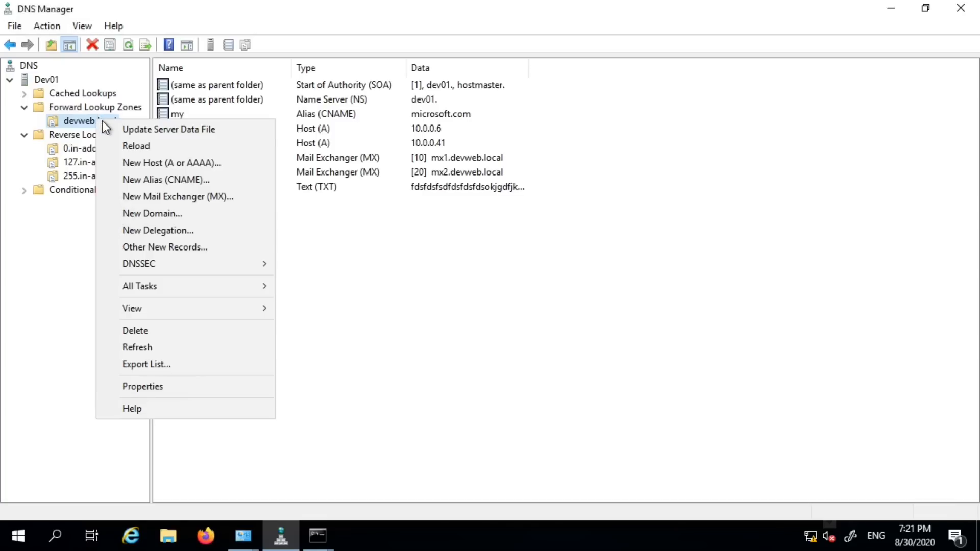
left_click(411, 276)
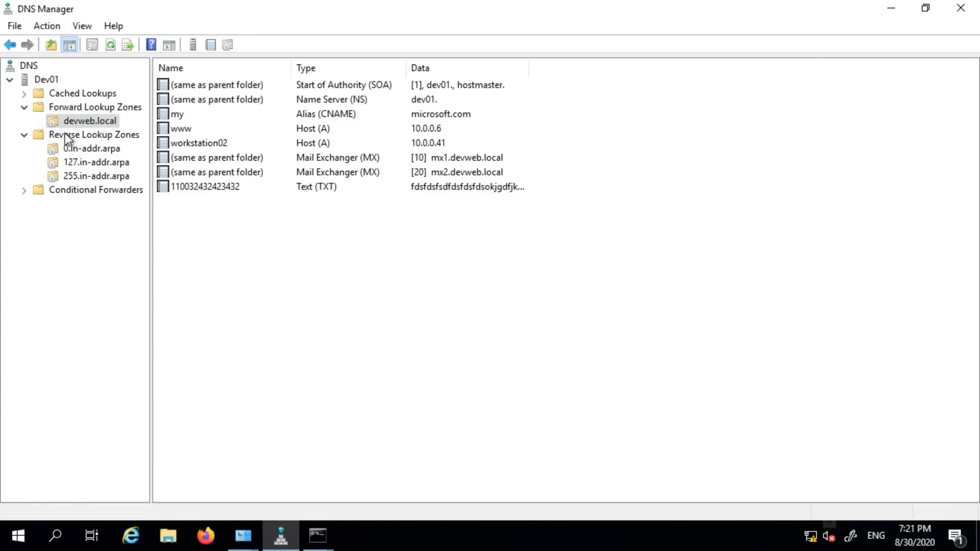
left_click_drag(283, 242, 204, 78)
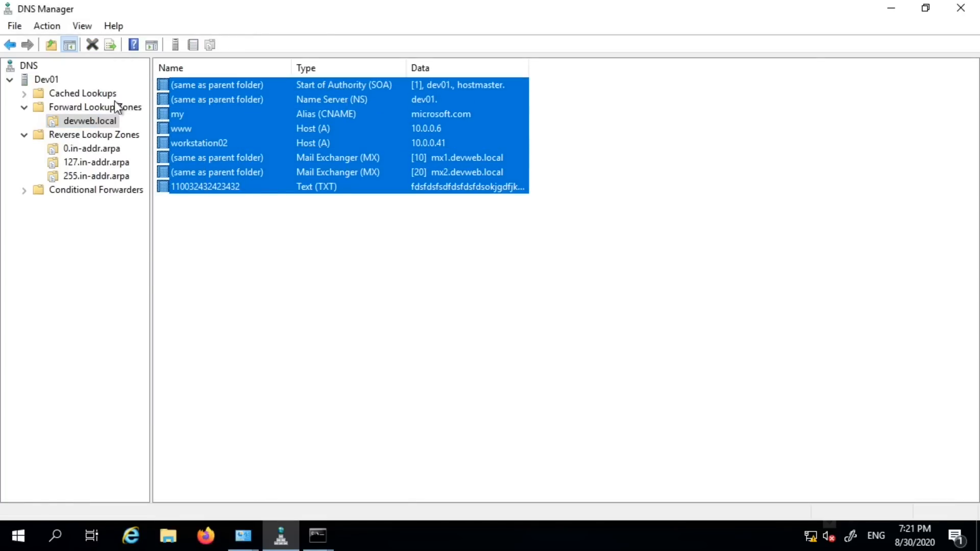
Create a new DNS domain named testdomain under the devweb.local zone
left_click(92, 119)
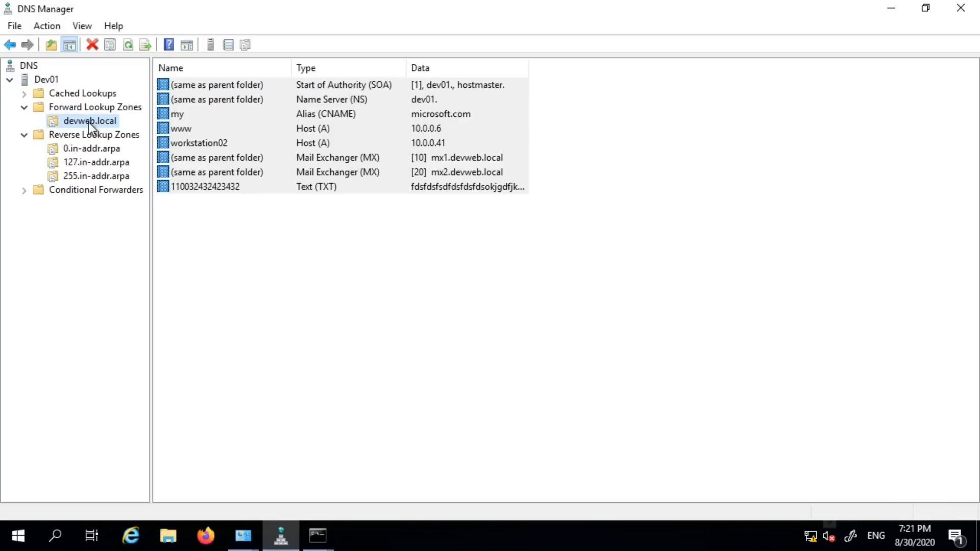
right_click(89, 122)
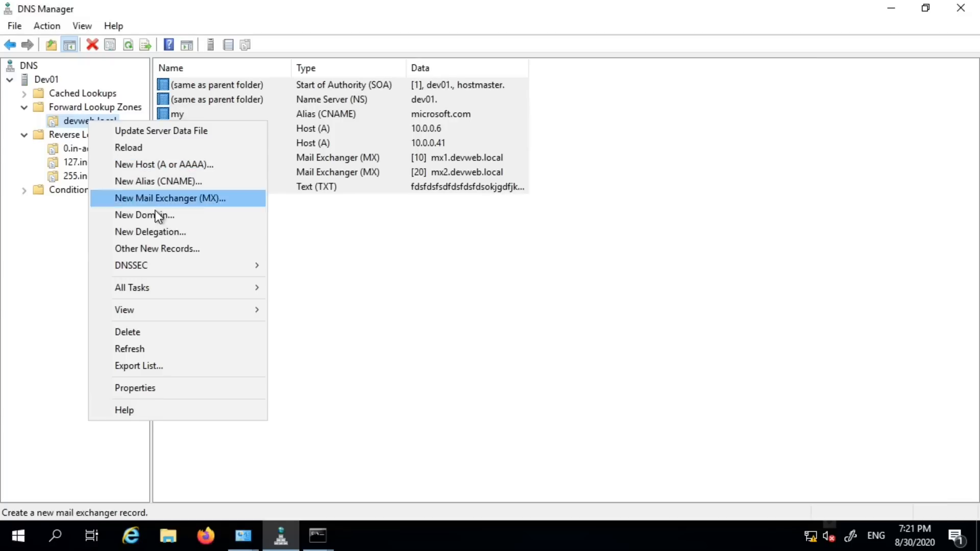
left_click(188, 216)
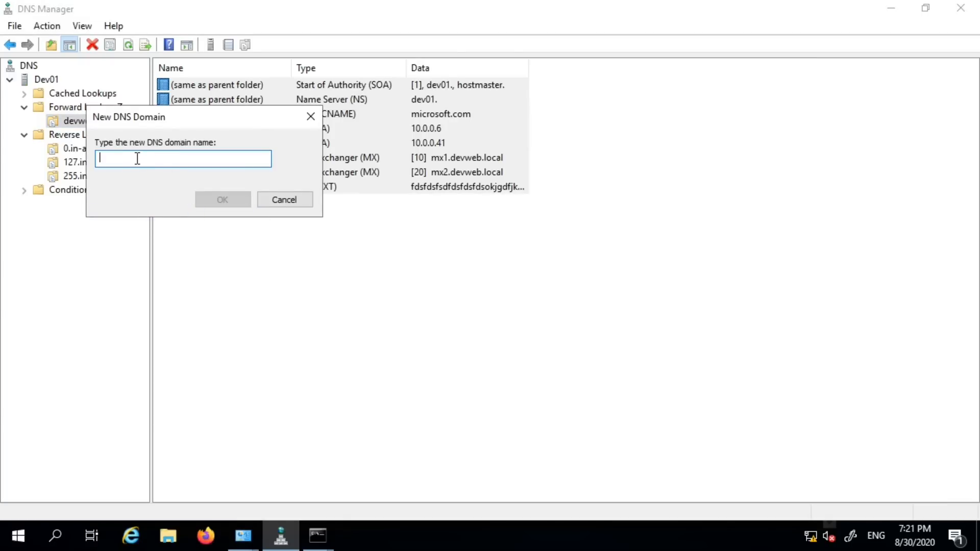
type("testd")
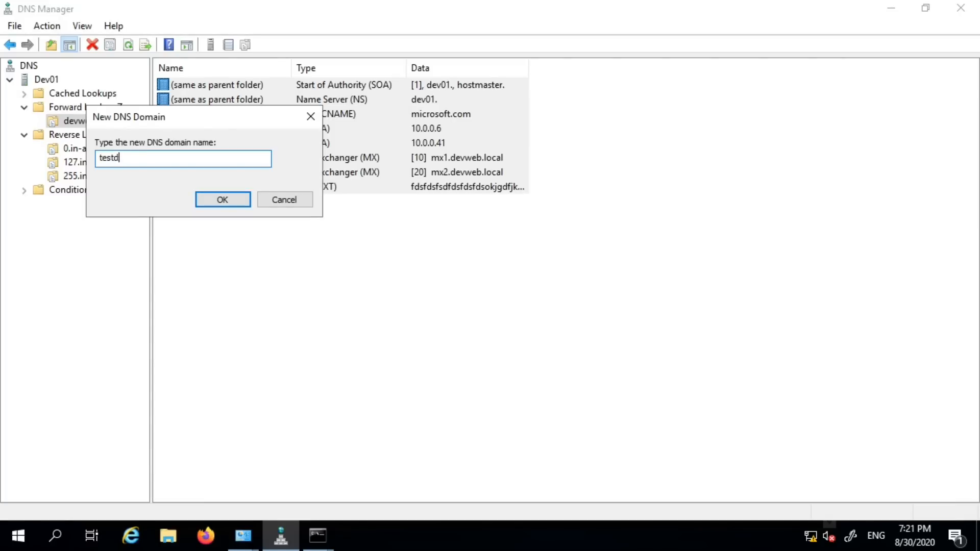
type("omain")
left_click(210, 200)
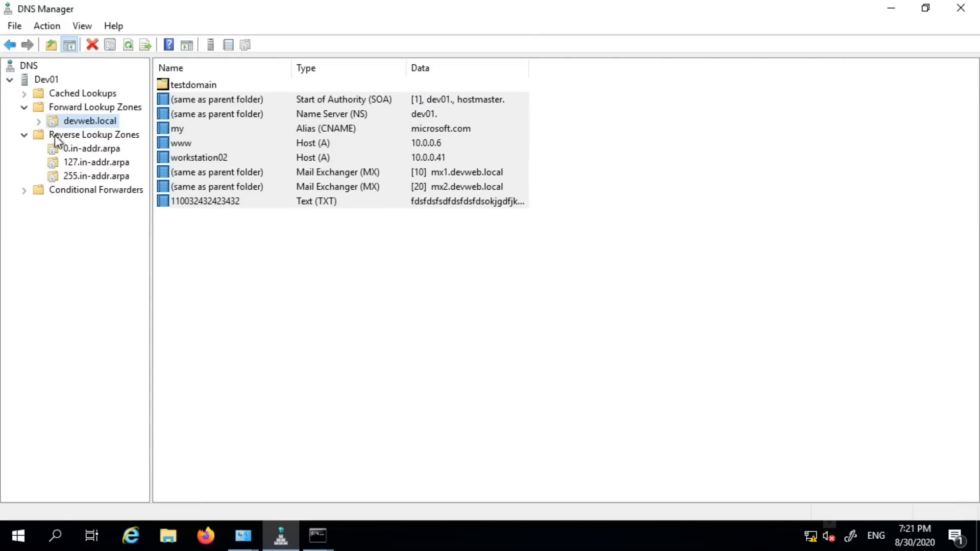
Expand the devweb.local zone and compare its records with the contents of testdomain
left_click(39, 122)
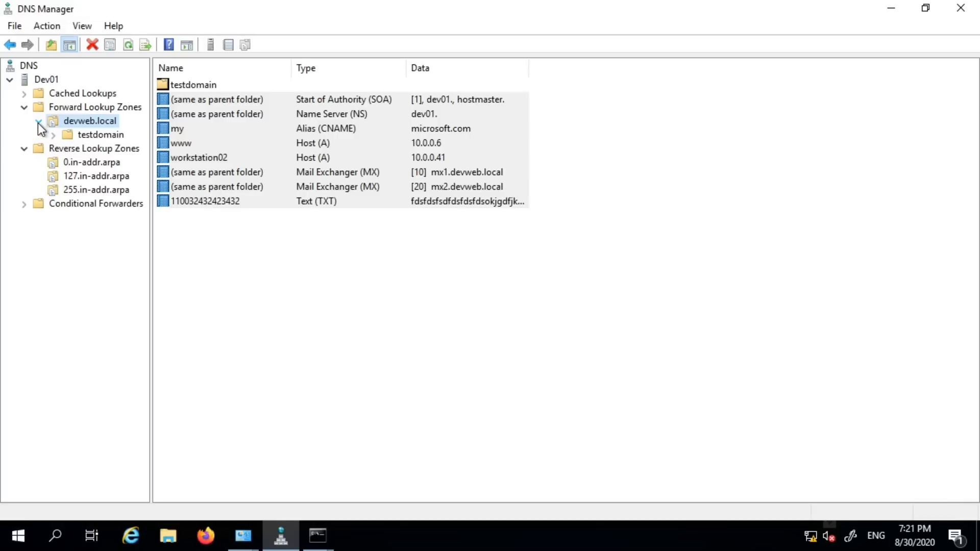
left_click(100, 135)
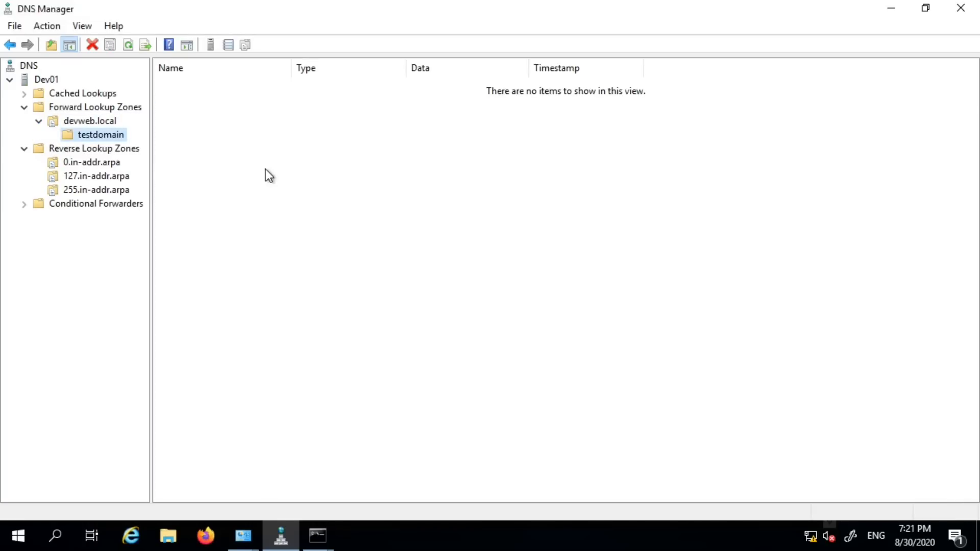
left_click(269, 172)
left_click(87, 134)
left_click(105, 121)
left_click(109, 136)
left_click(94, 123)
left_click(107, 136)
left_click(108, 122)
left_click(104, 131)
Compare the new-record and new-domain options offered for testdomain with those offered for the devweb.local zone
right_click(216, 140)
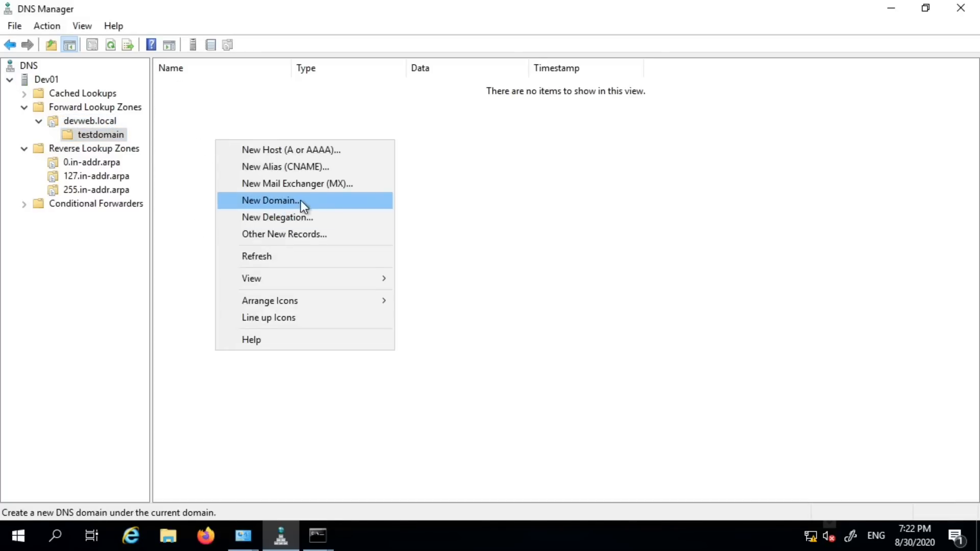
left_click(100, 124)
left_click(100, 135)
left_click(102, 122)
left_click(97, 135)
right_click(99, 121)
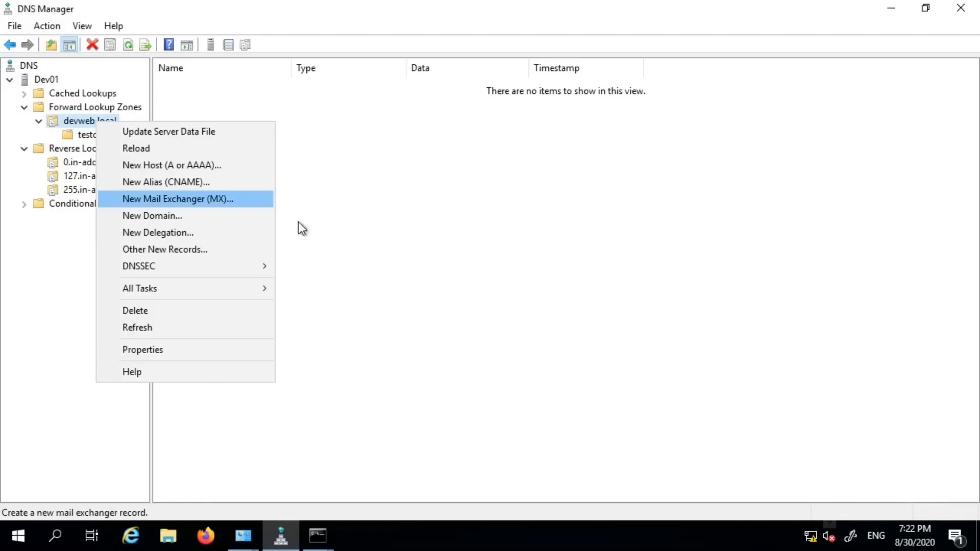
left_click(451, 227)
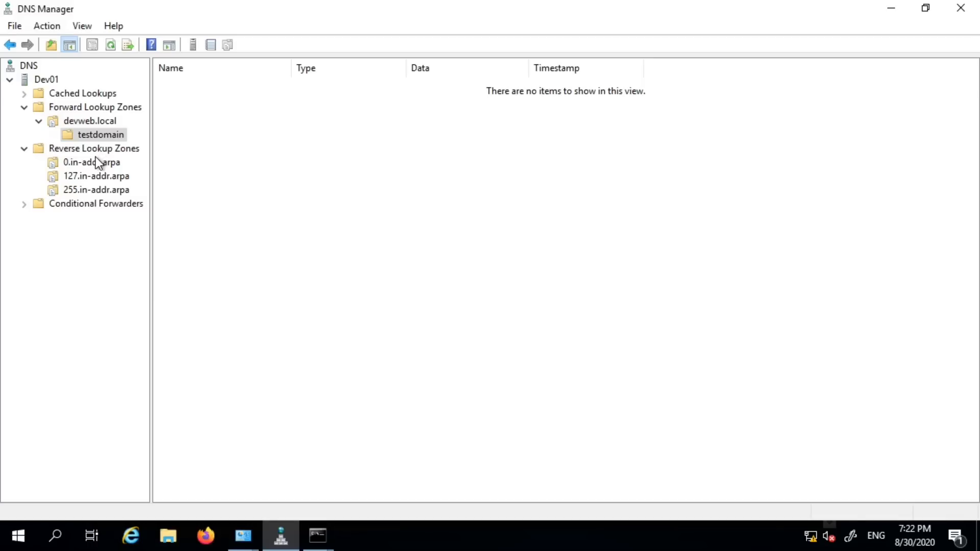
left_click(102, 132)
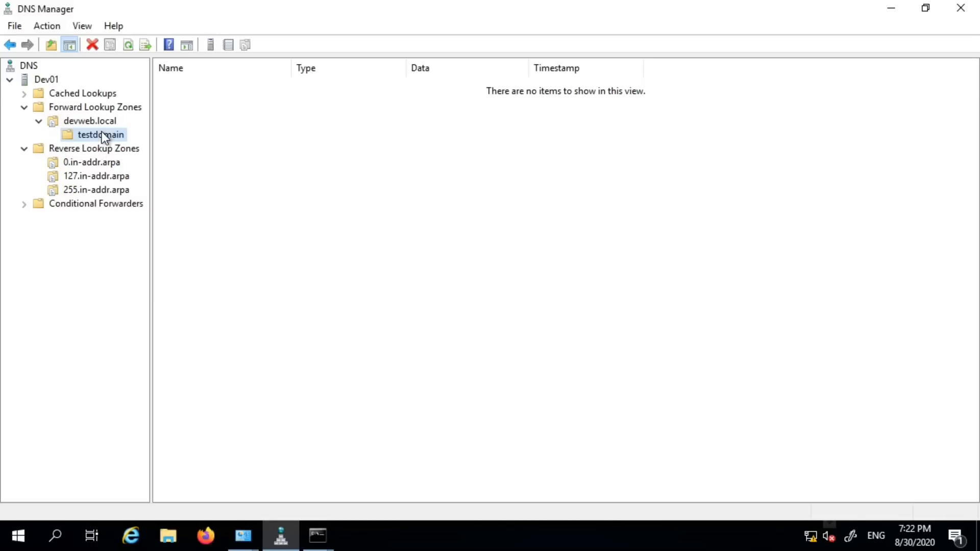
right_click(241, 154)
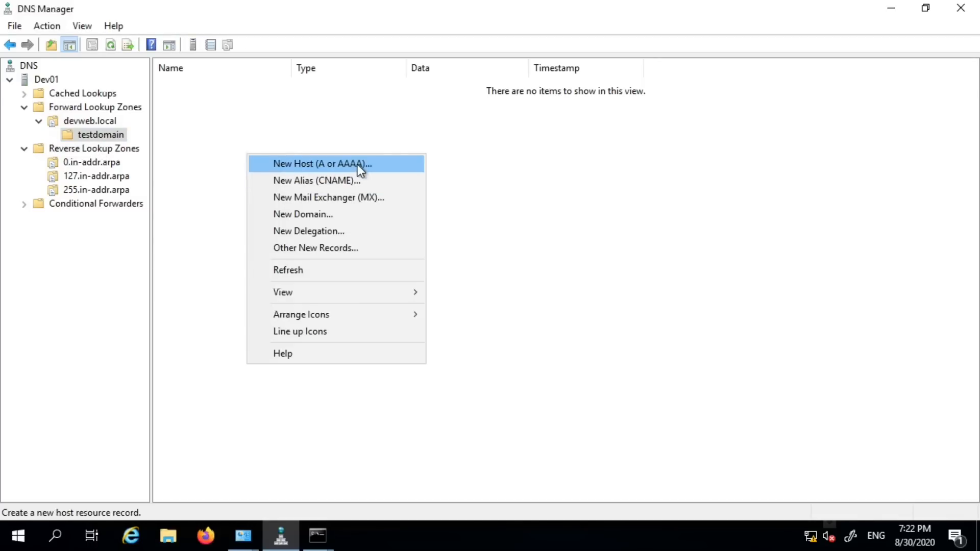
left_click(90, 120)
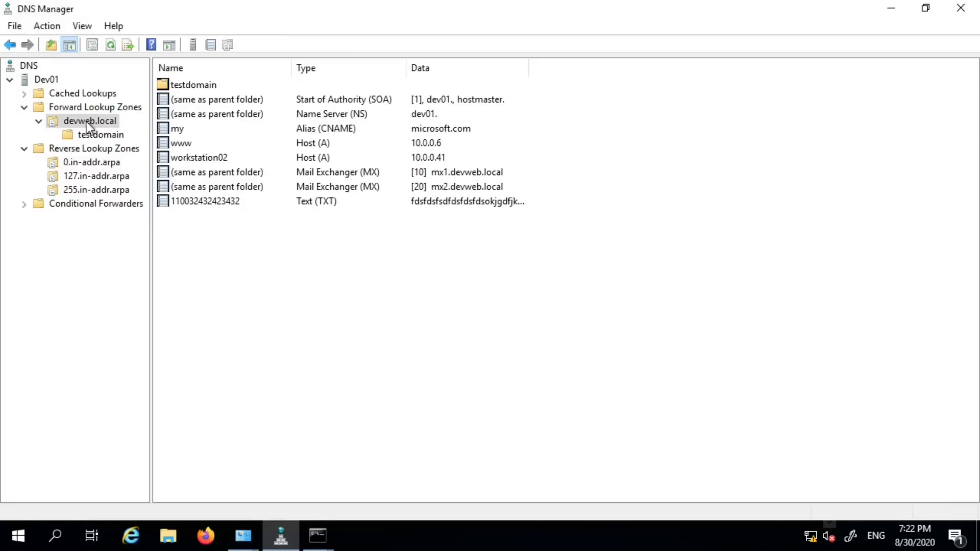
left_click(102, 135)
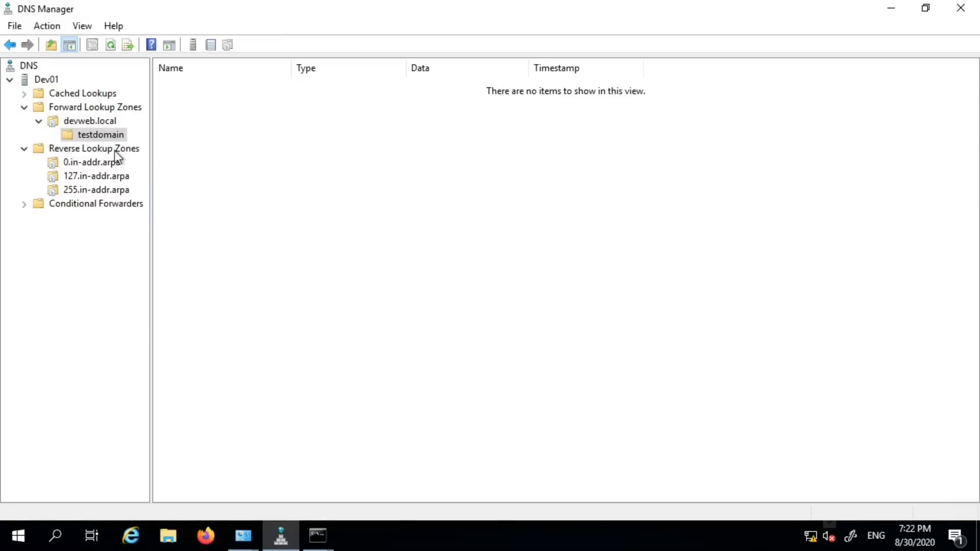
Create a new DNS domain named testdomain2 under testdomain
right_click(106, 133)
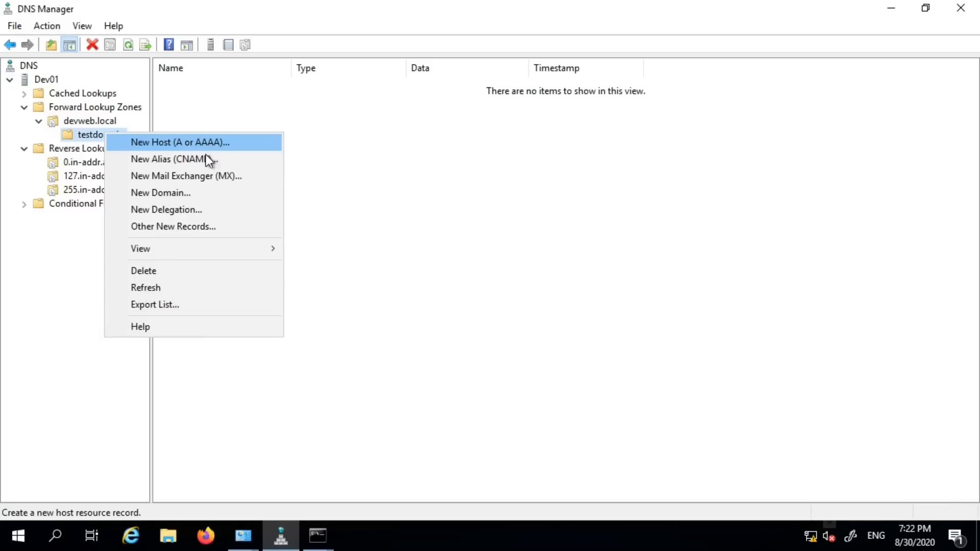
left_click(200, 194)
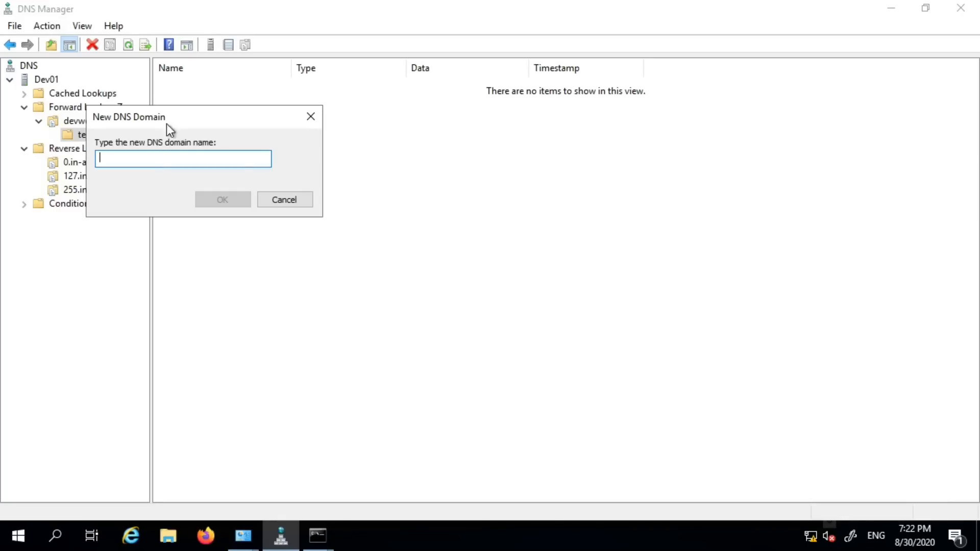
left_click_drag(168, 117, 290, 167)
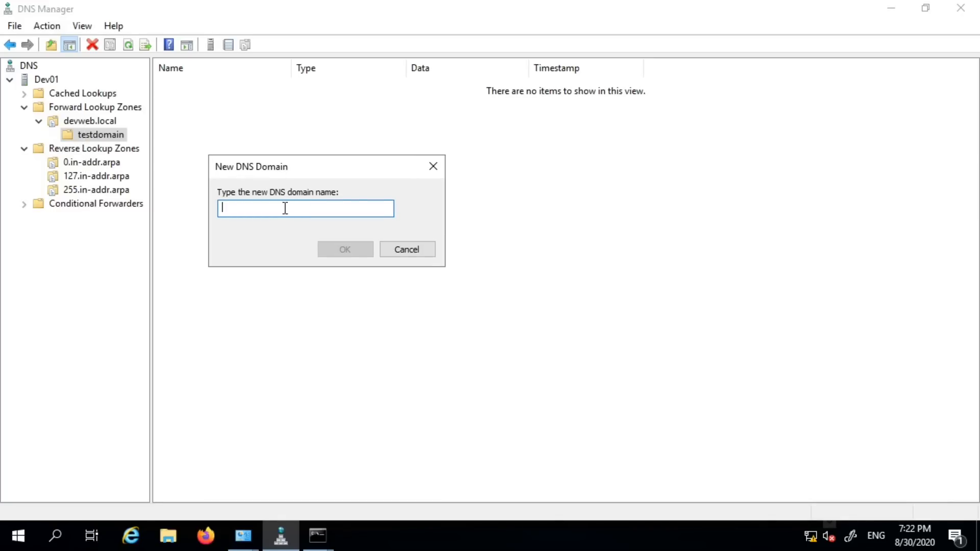
type("testdomain2")
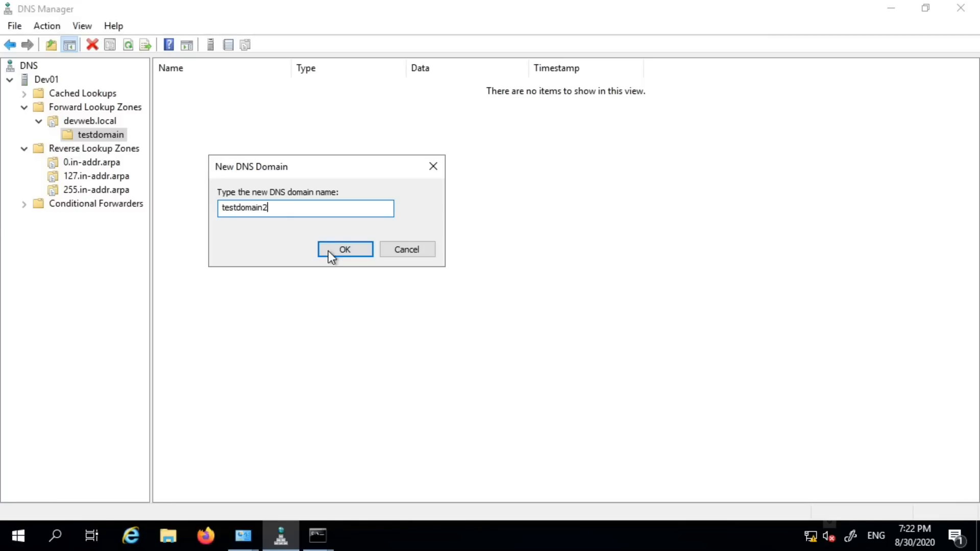
left_click(331, 250)
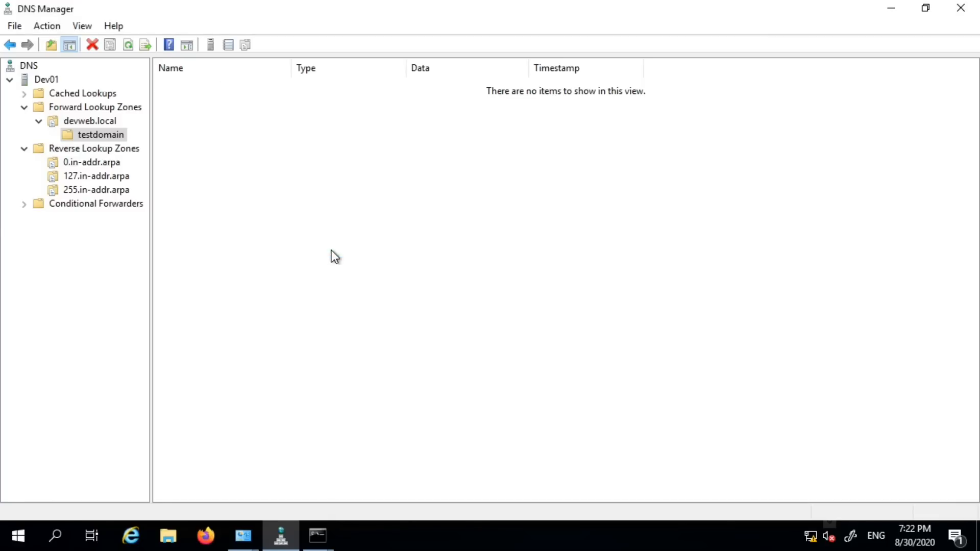
Expand testdomain and review the contents of testdomain2, testdomain and the devweb.local zone
left_click(54, 136)
left_click(118, 148)
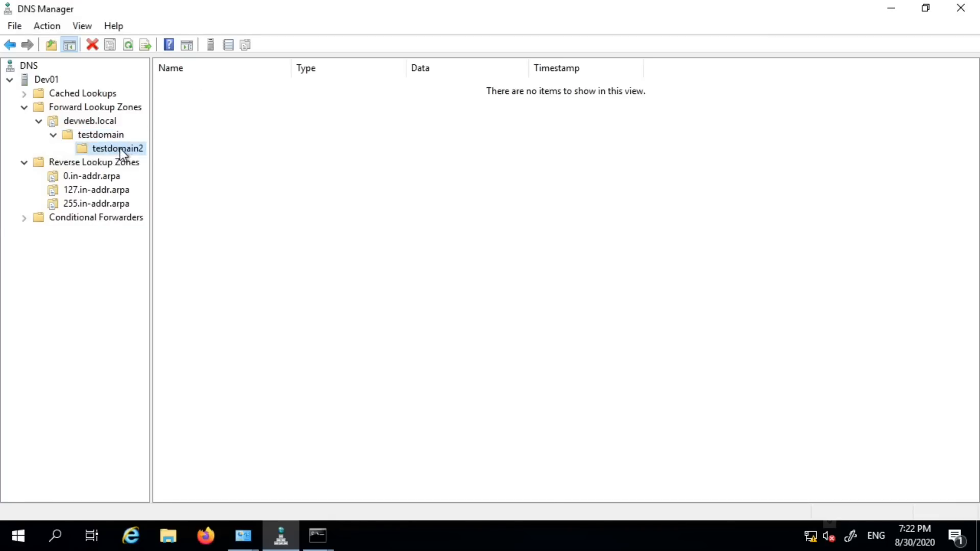
left_click(108, 135)
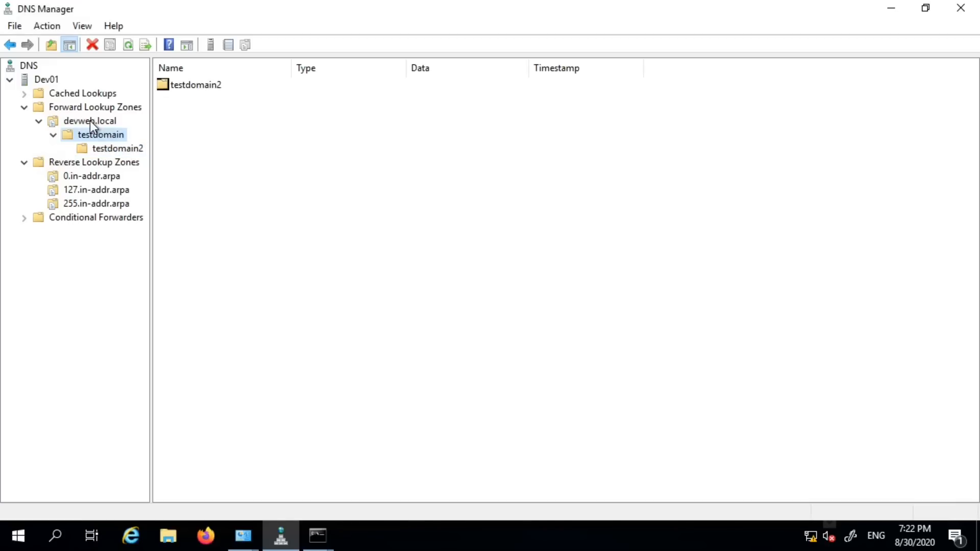
left_click(90, 121)
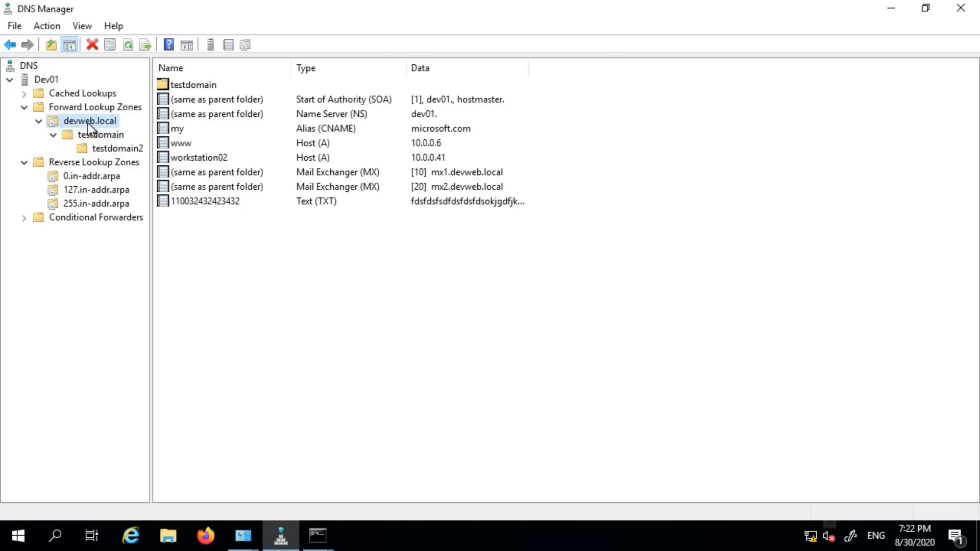
left_click(117, 148)
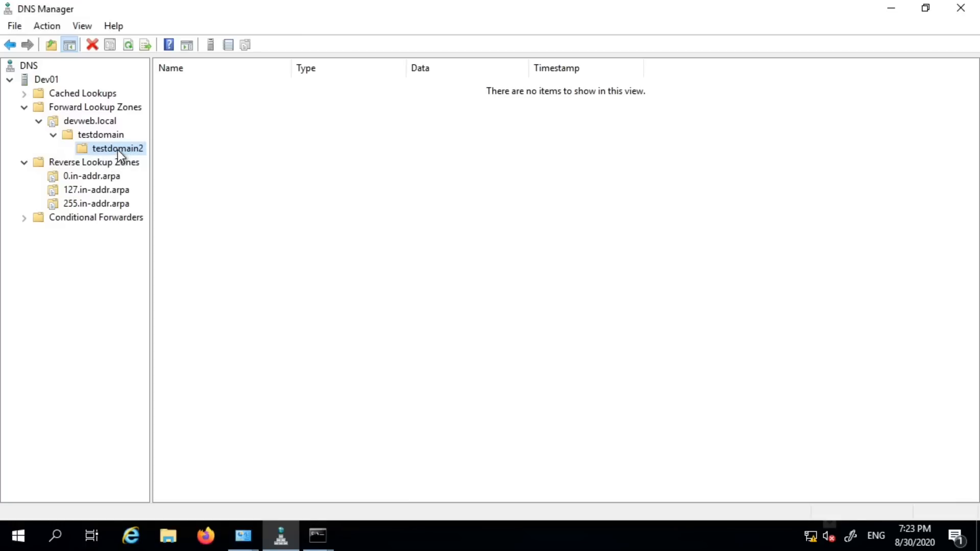
left_click(319, 536)
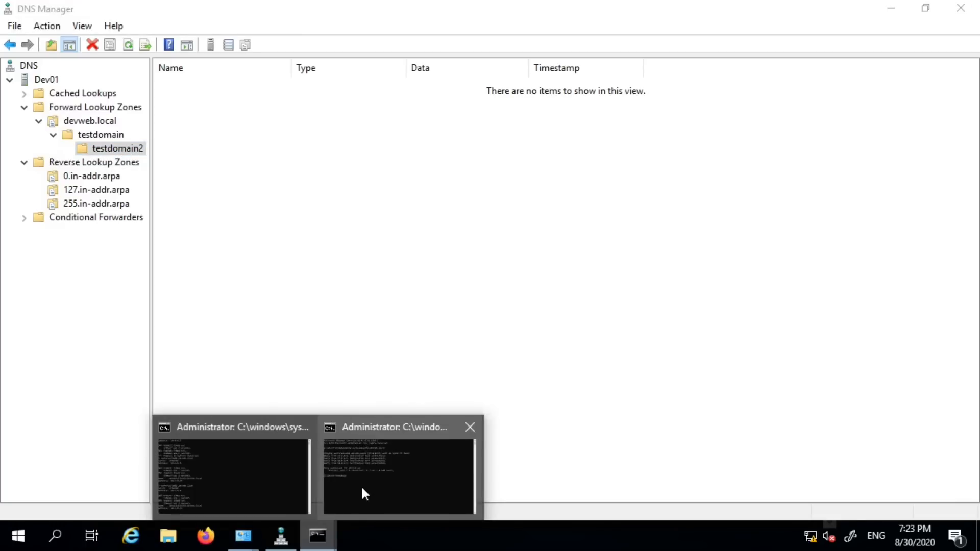
left_click(228, 477)
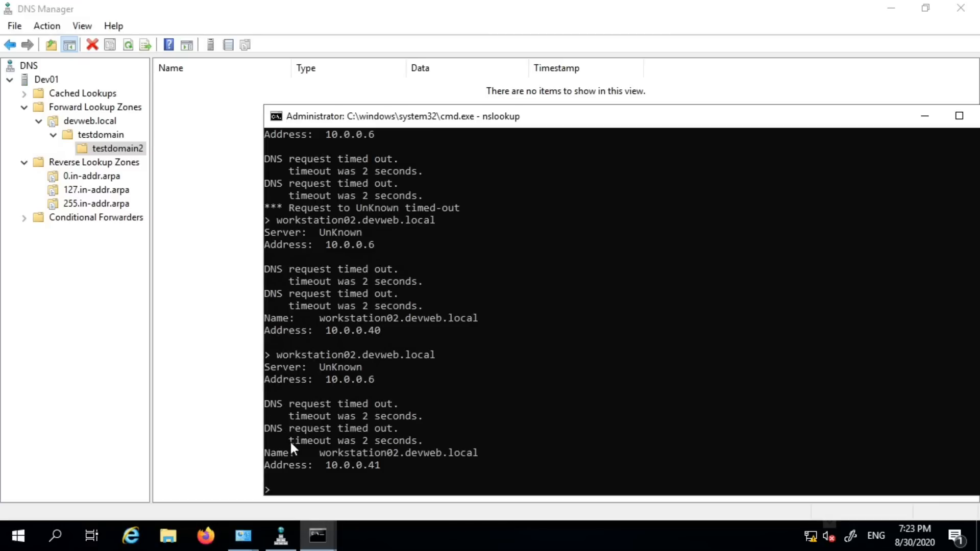
left_click(923, 119)
left_click(318, 536)
left_click(357, 495)
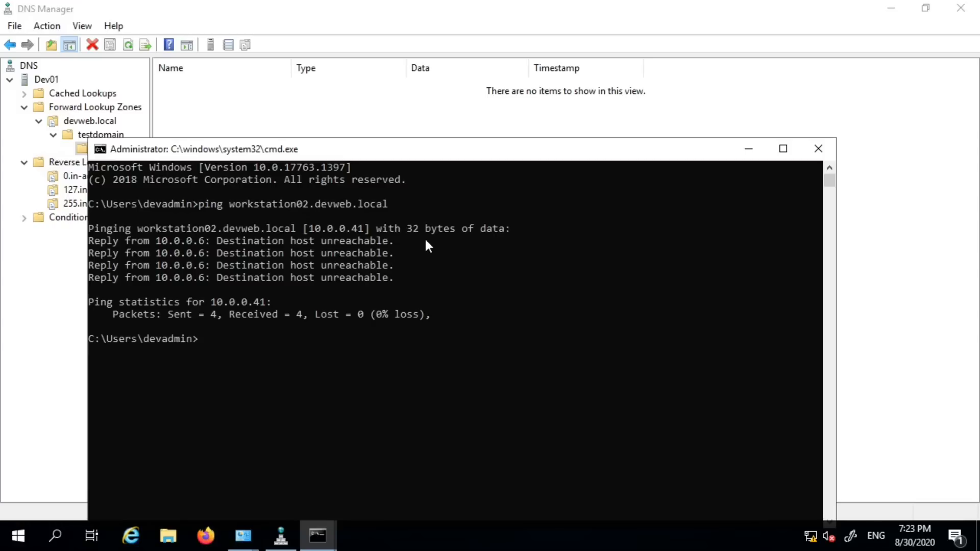
left_click_drag(311, 154, 414, 129)
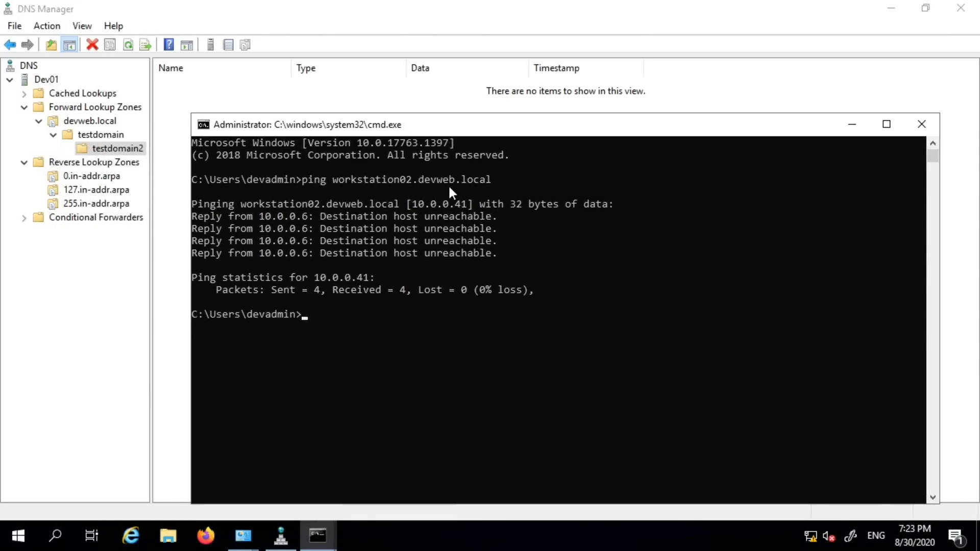
type("testdomain")
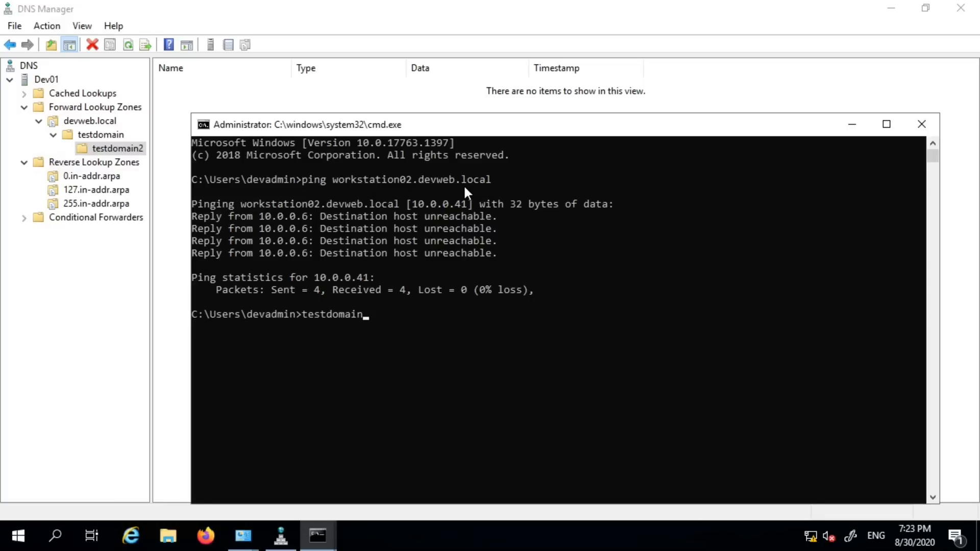
type("2")
key("Home")
key("Right")
key("Right")
key("Right")
key("Right")
key("Right")
key("Right")
key("Right")
key("Right")
key("Right")
key("Right")
key("Right")
key("Right")
key("Right")
key("Right")
key("Right")
key("Right")
key("Right")
key("Right")
key("Right")
key("Right")
key("BackSpace")
key("BackSpace")
key("BackSpace")
key("BackSpace")
key("BackSpace")
key("BackSpace")
key("BackSpace")
key("BackSpace")
key("BackSpace")
key("BackSpace")
key("BackSpace")
key("BackSpace")
key("BackSpace")
key("BackSpace")
key("BackSpace")
key("BackSpace")
key("BackSpace")
key("BackSpace")
key("BackSpace")
key("BackSpace")
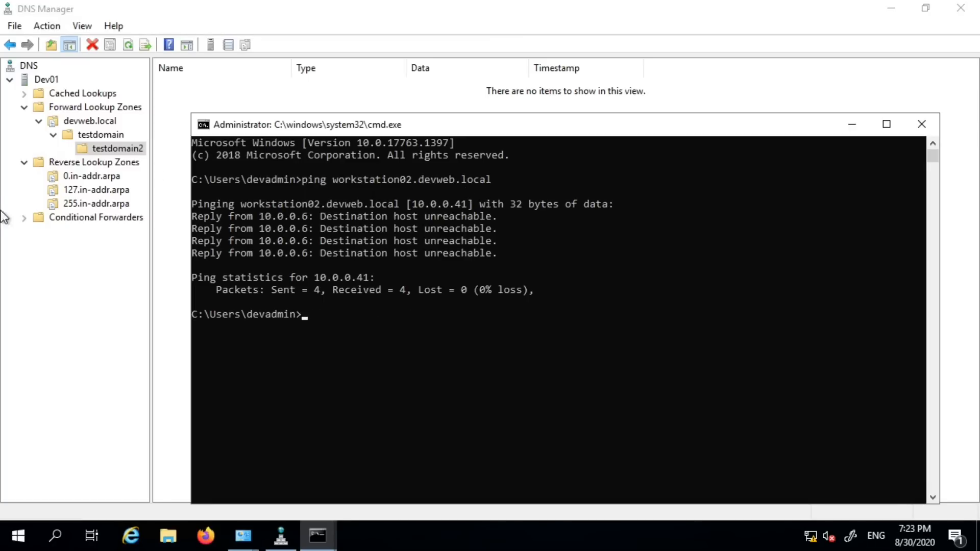
Open a blank Notepad document beside the DNS tree and leave its first line empty
left_click(56, 542)
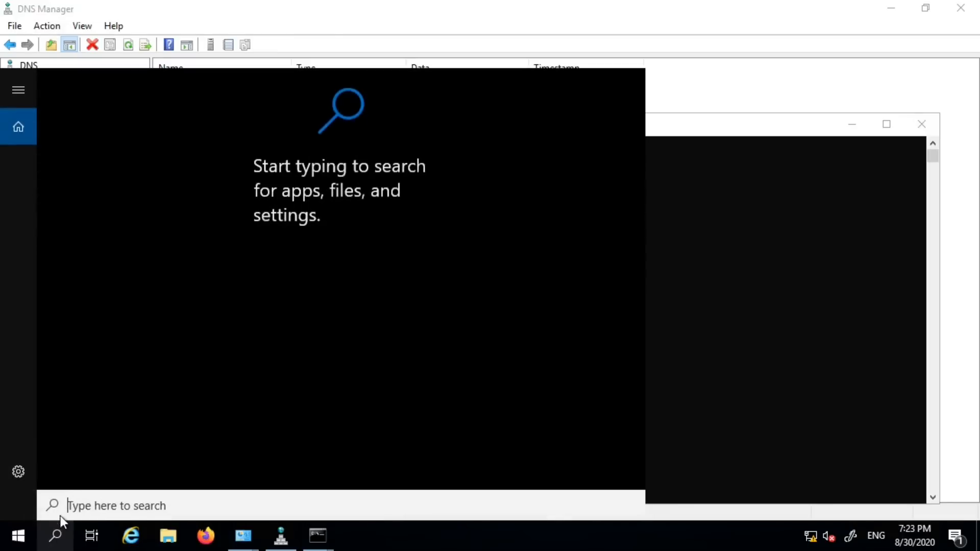
type("notepad")
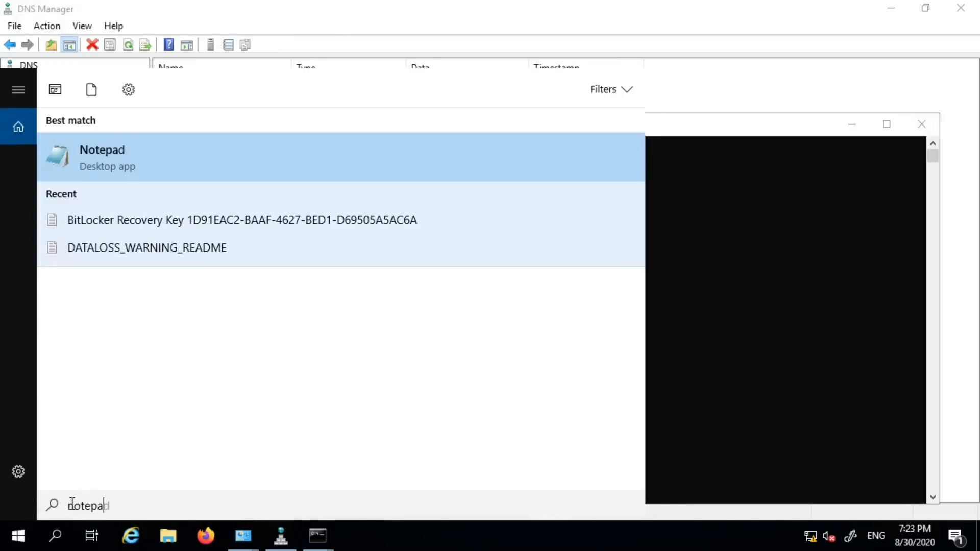
key("Return")
left_click_drag(285, 32, 444, 216)
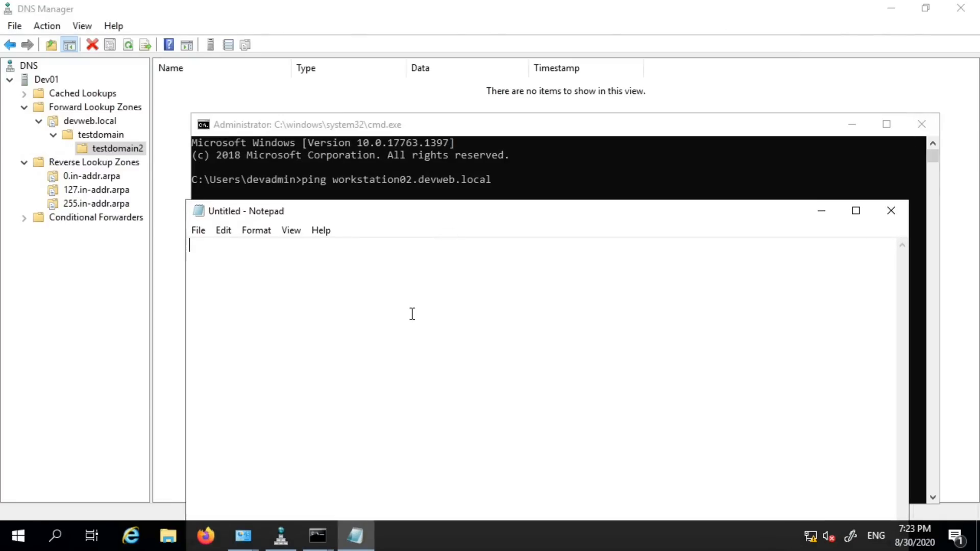
key("Return")
right_click(121, 149)
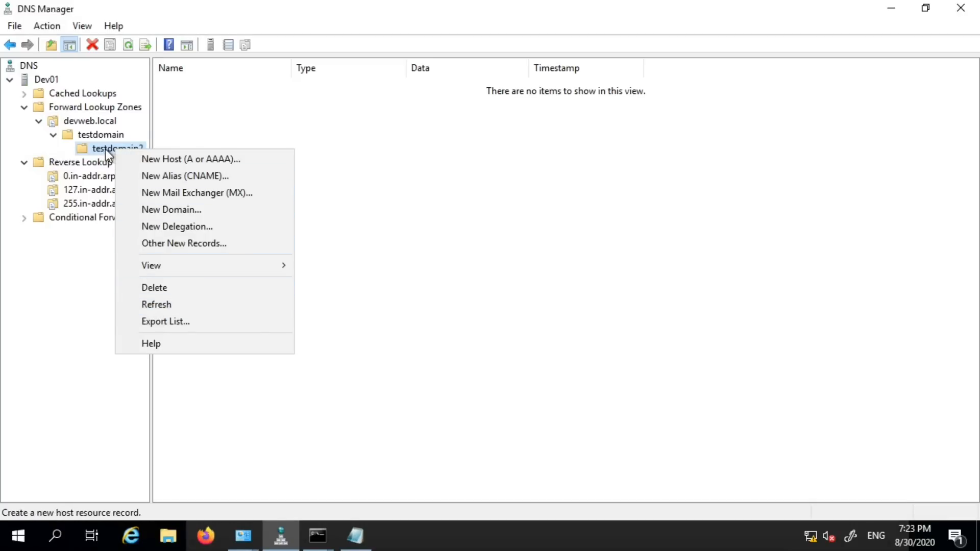
left_click(104, 148)
right_click(109, 149)
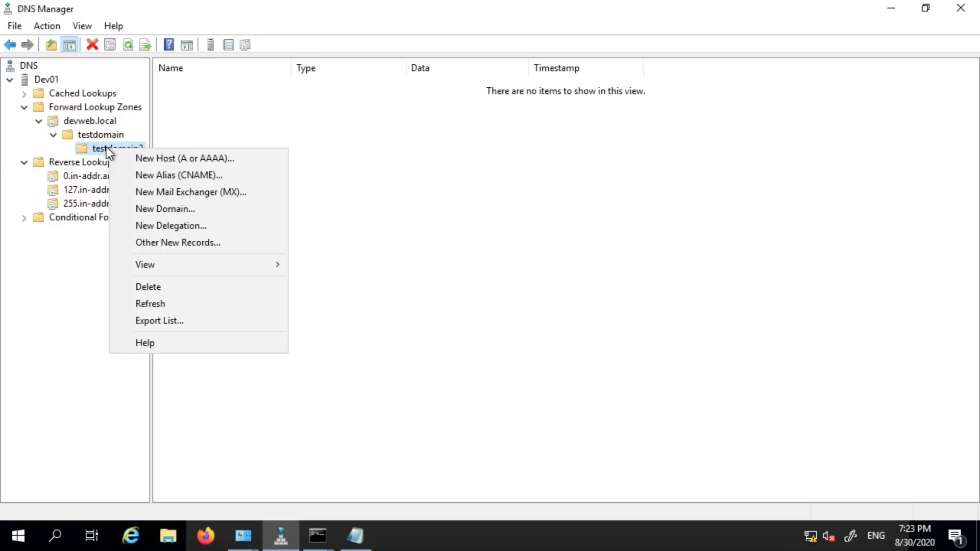
left_click(106, 146)
Write the full domain name testdomain2.testdomain.devweb.local in the Notepad document and move the window clear of the DNS tree
left_click(355, 536)
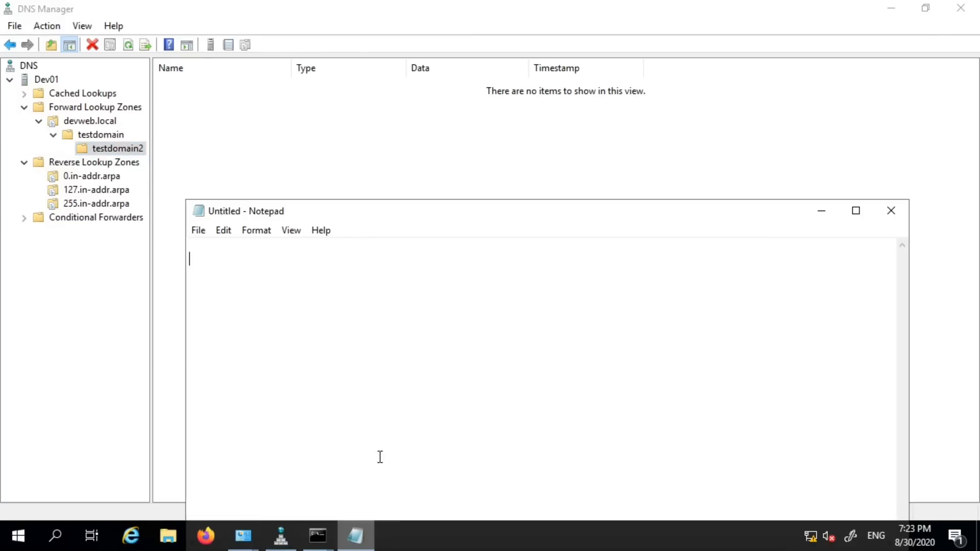
type("te")
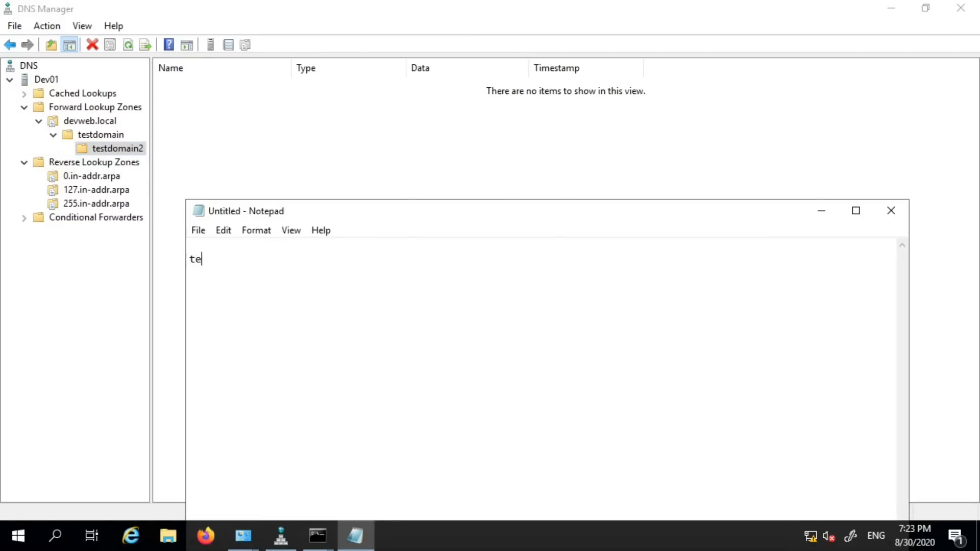
type("stdomain2.testdomain.")
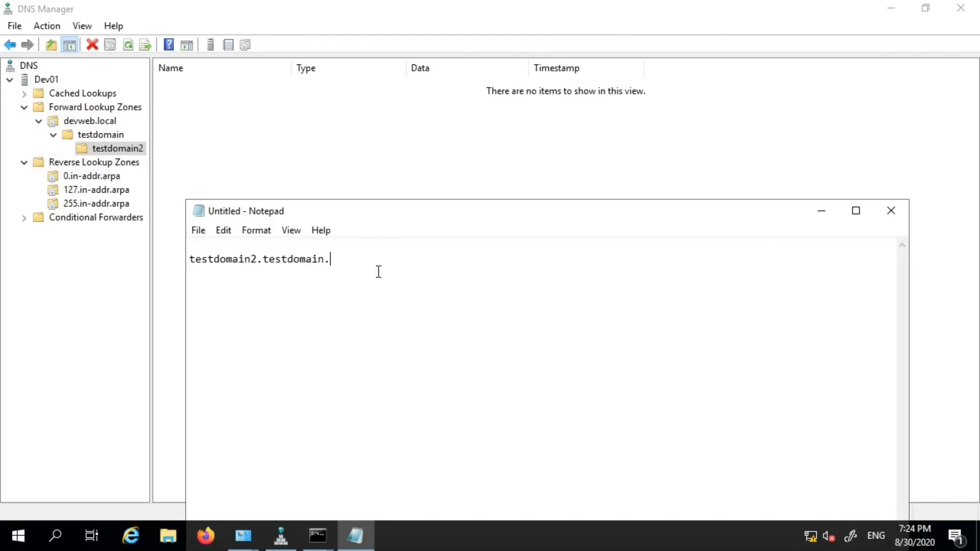
type("devweb.local")
left_click_drag(342, 213, 363, 145)
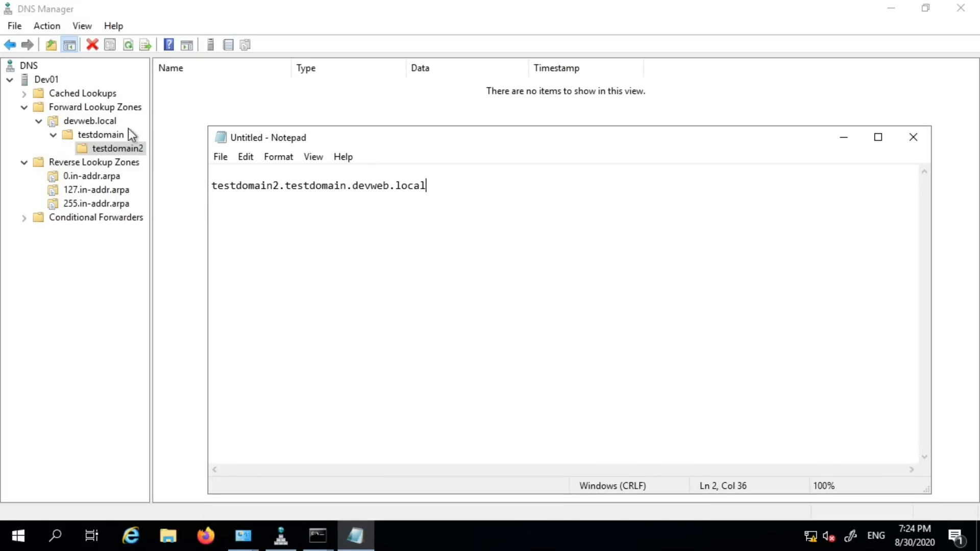
Create a primary forward lookup zone named xyz.com with the new zone file xyz.com.dns and dynamic updates not allowed
left_click(99, 109)
right_click(109, 106)
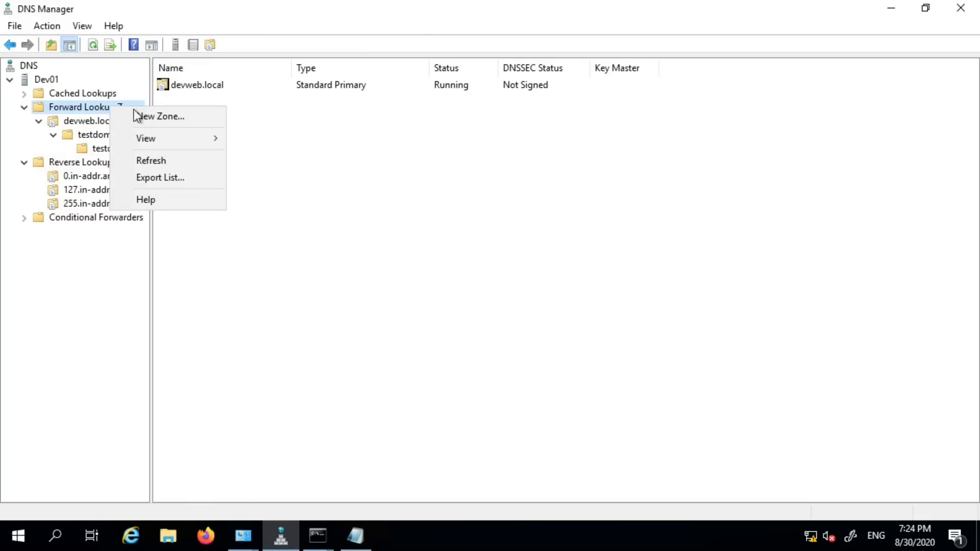
left_click(179, 118)
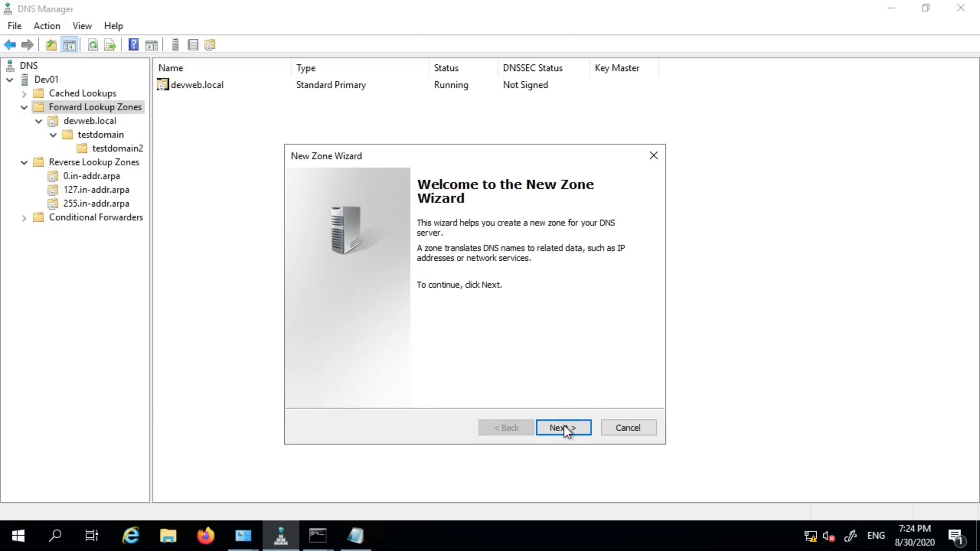
left_click(569, 427)
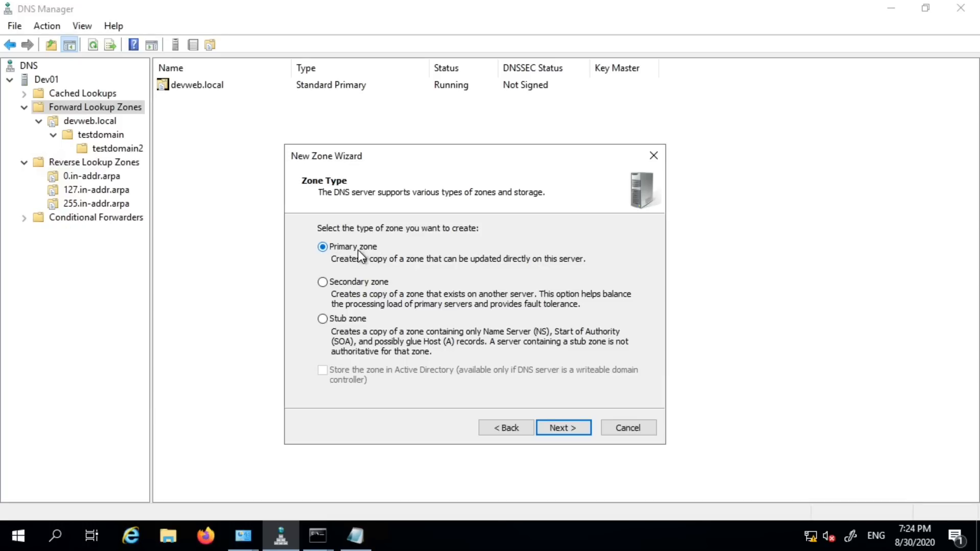
left_click(567, 427)
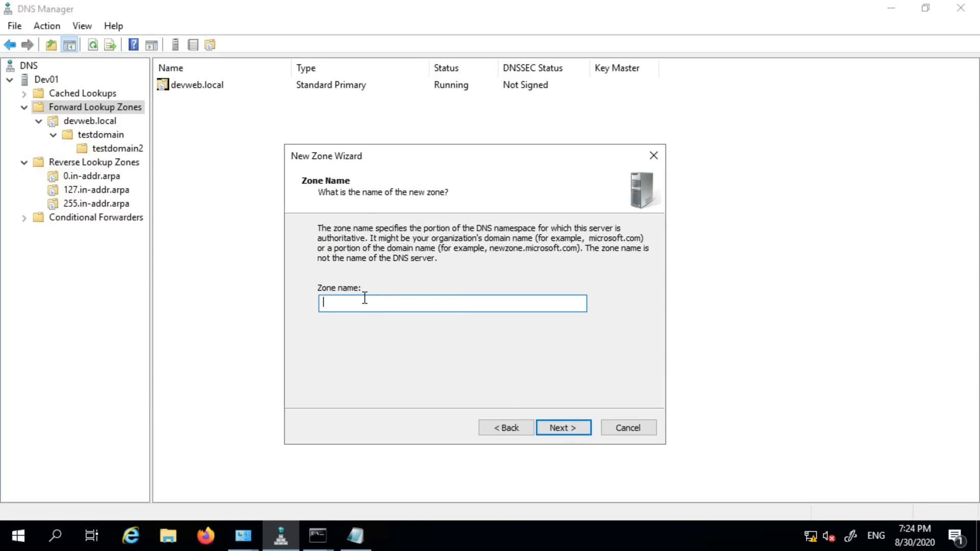
type("xyz.com")
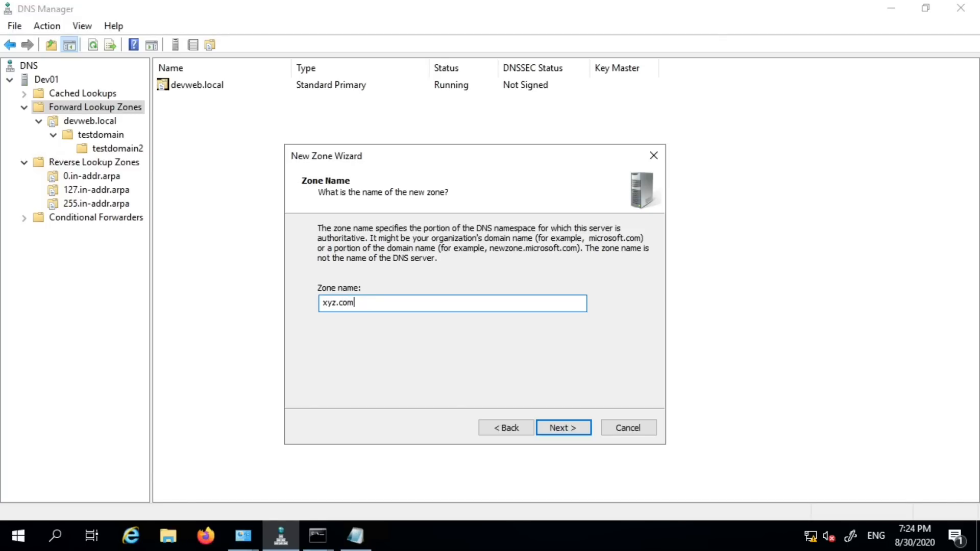
left_click(568, 429)
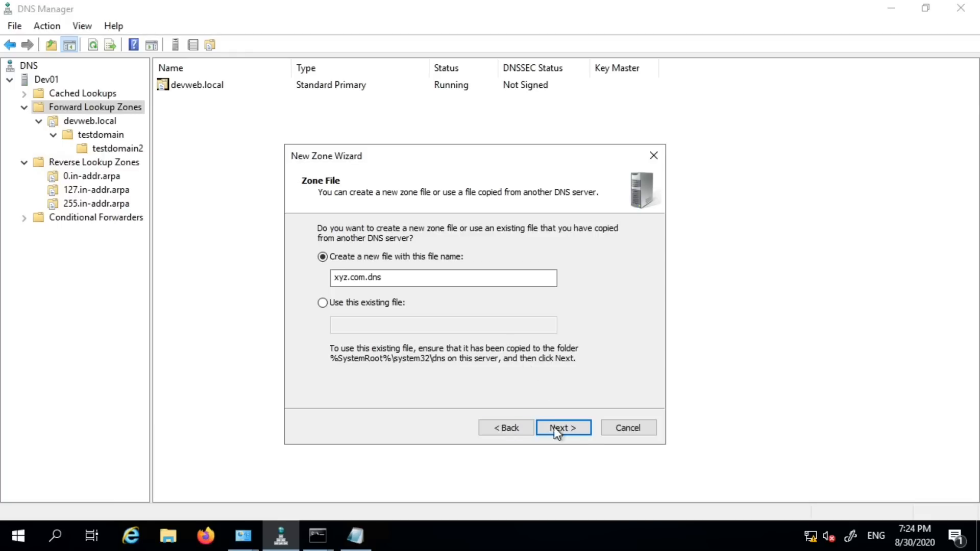
left_click(567, 430)
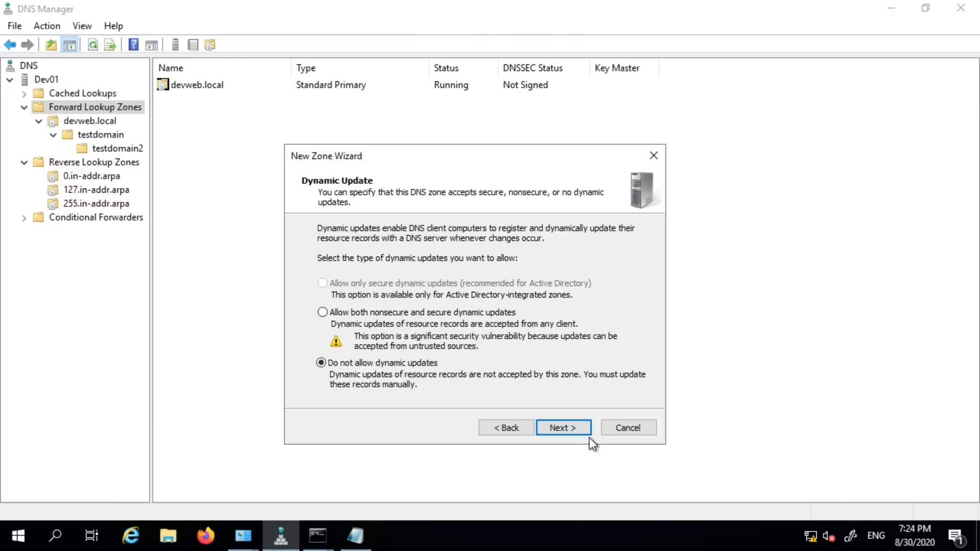
left_click(562, 428)
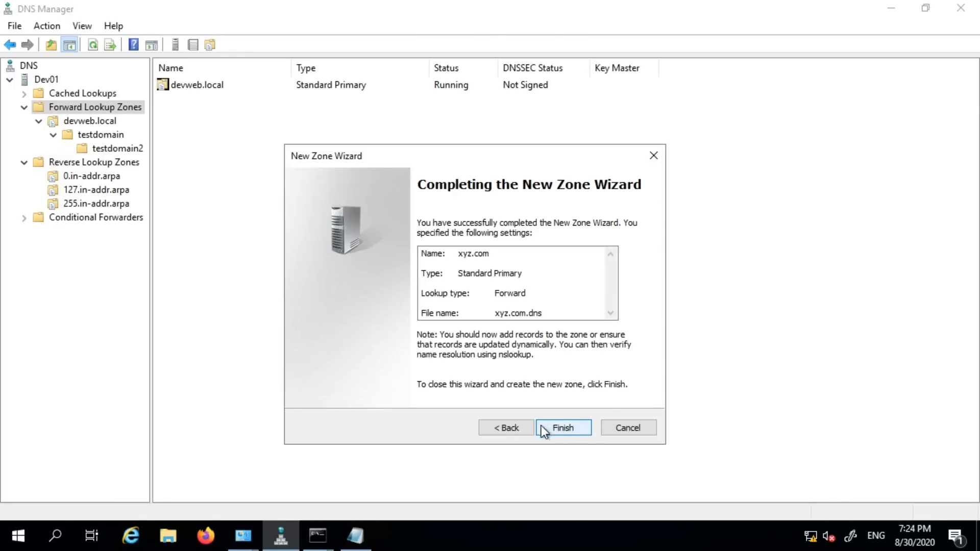
left_click(542, 426)
Create a new DNS domain named office under the xyz.com zone and display its contents
left_click(84, 163)
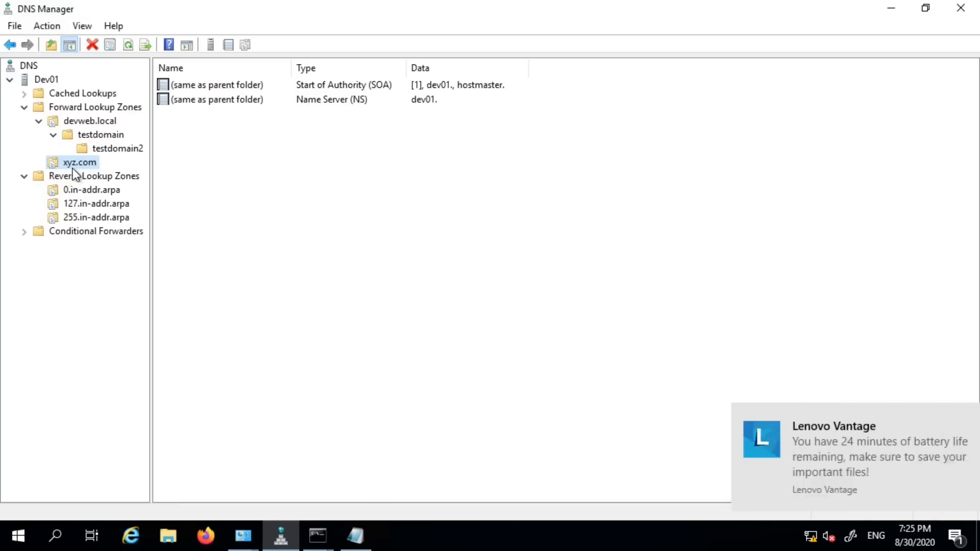
mouse_move(932, 442)
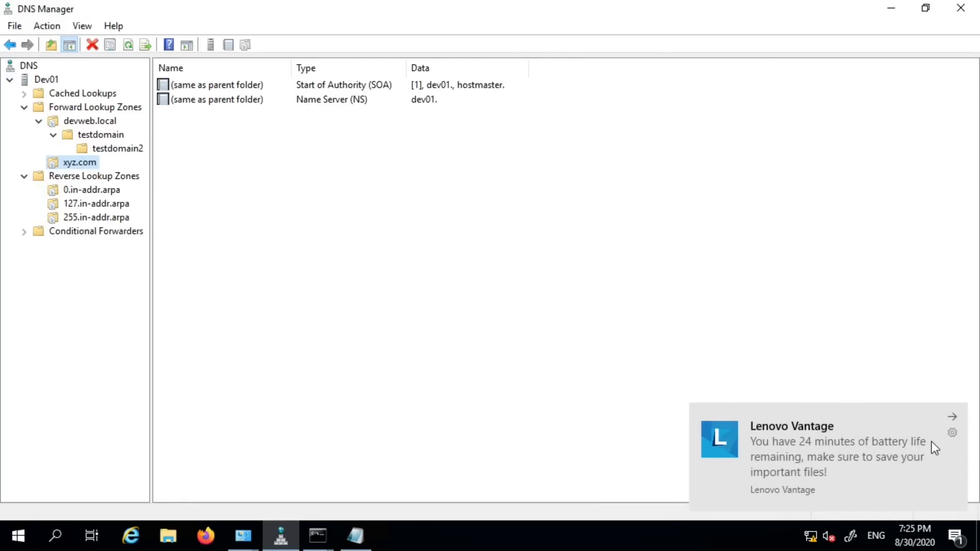
left_click(952, 418)
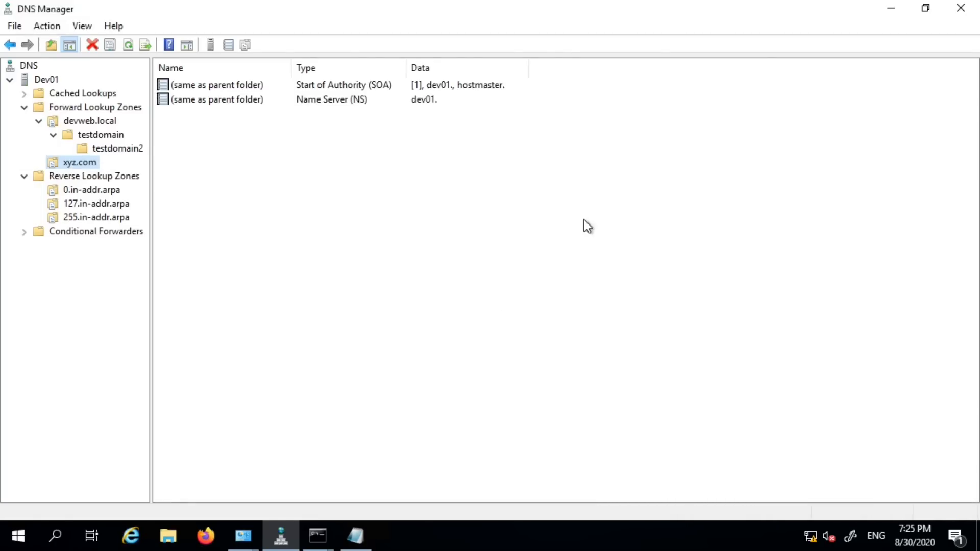
right_click(79, 163)
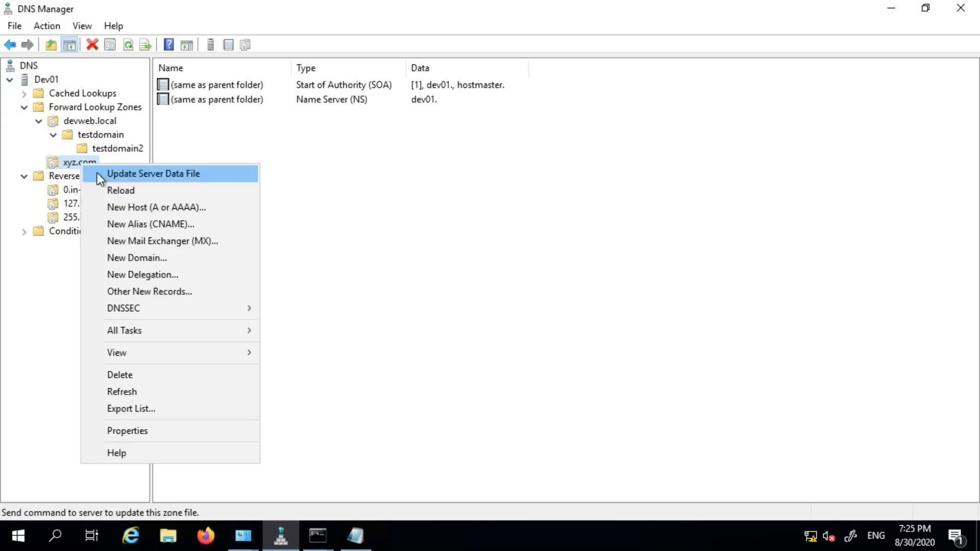
left_click(188, 268)
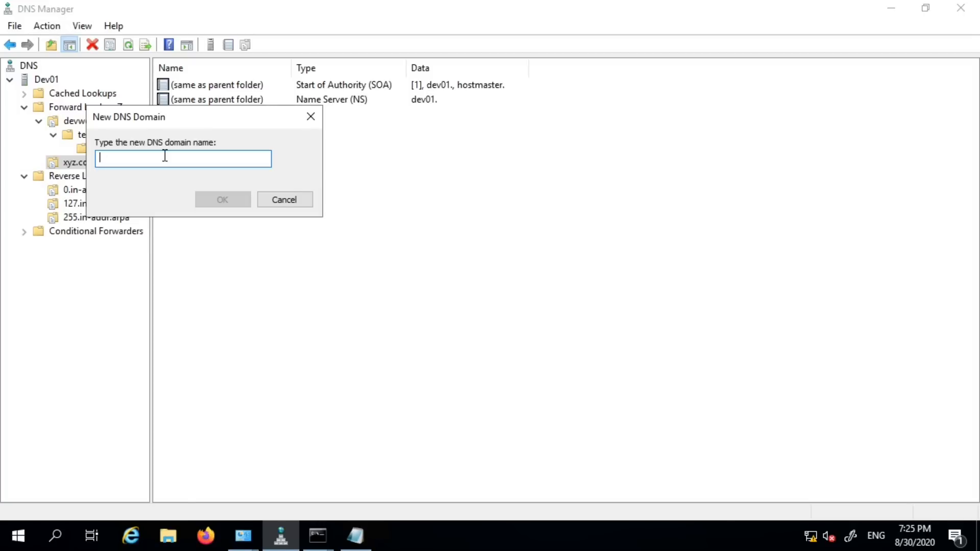
type("office")
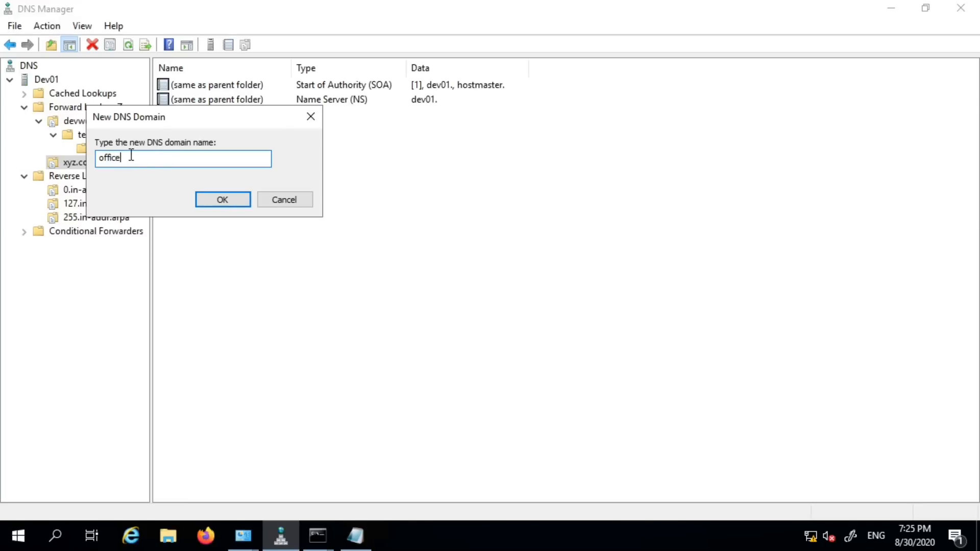
left_click(218, 203)
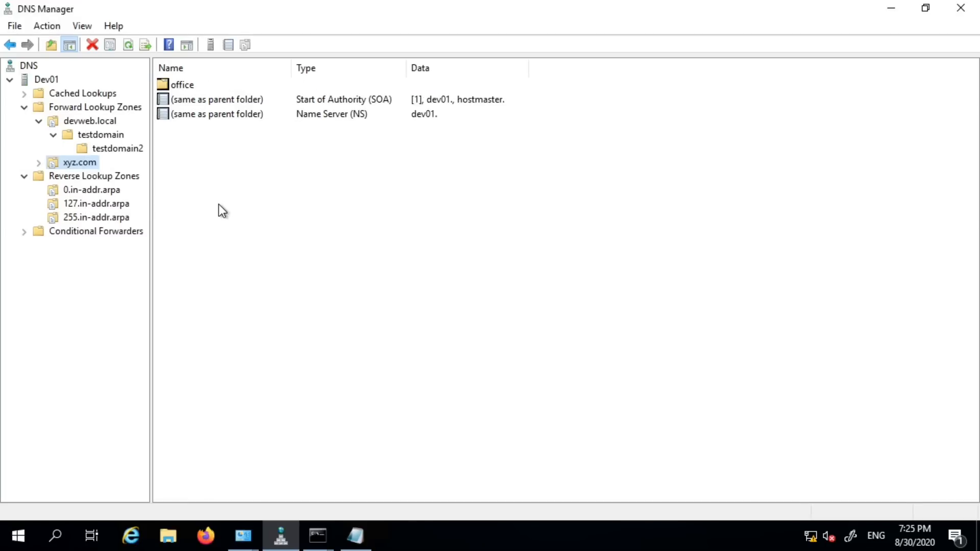
left_click(37, 162)
left_click(90, 176)
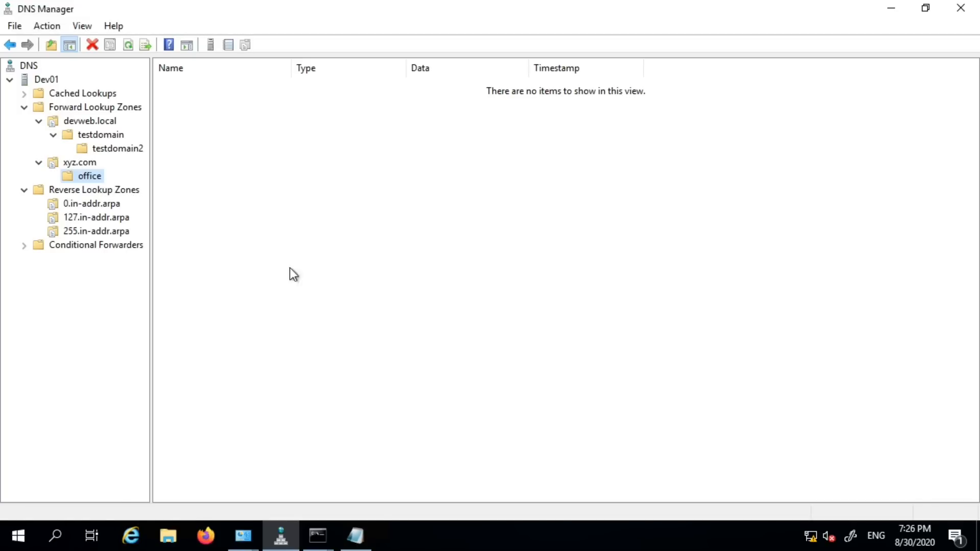
Write office.xyz.com in the Notepad document, one blank line below the first domain name
left_click(352, 535)
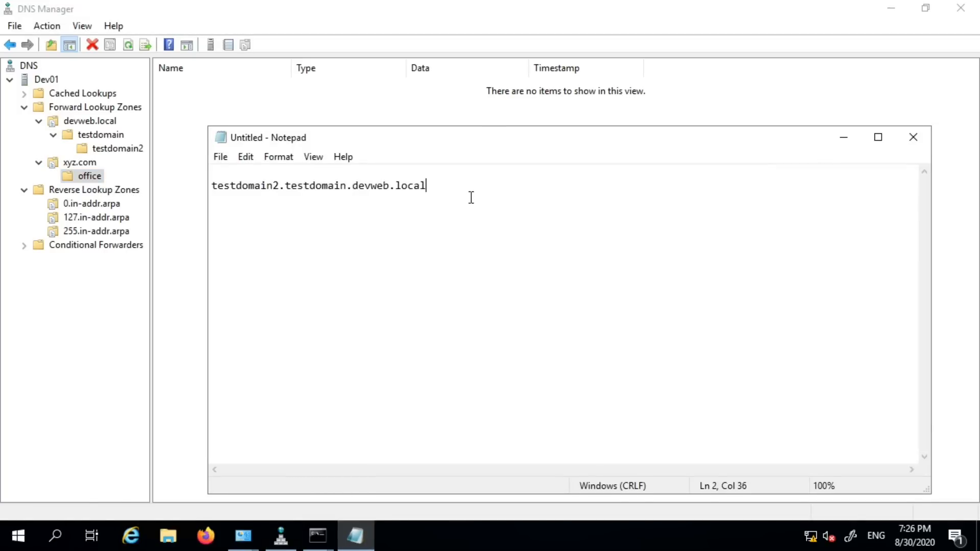
key("Return")
key("Return")
type("office.xyz.com")
key("Return")
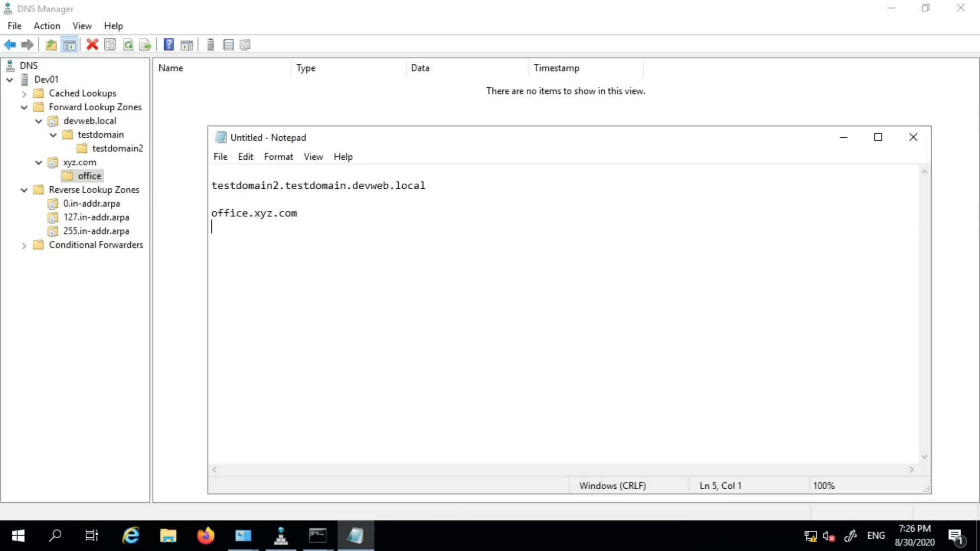
left_click_drag(319, 217, 179, 222)
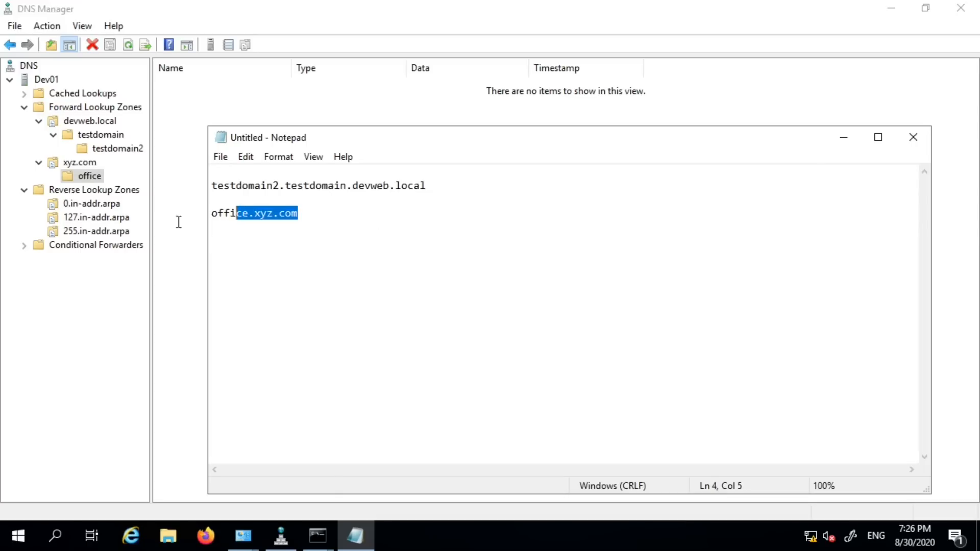
left_click(88, 180)
right_click(201, 140)
left_click(89, 179)
right_click(276, 176)
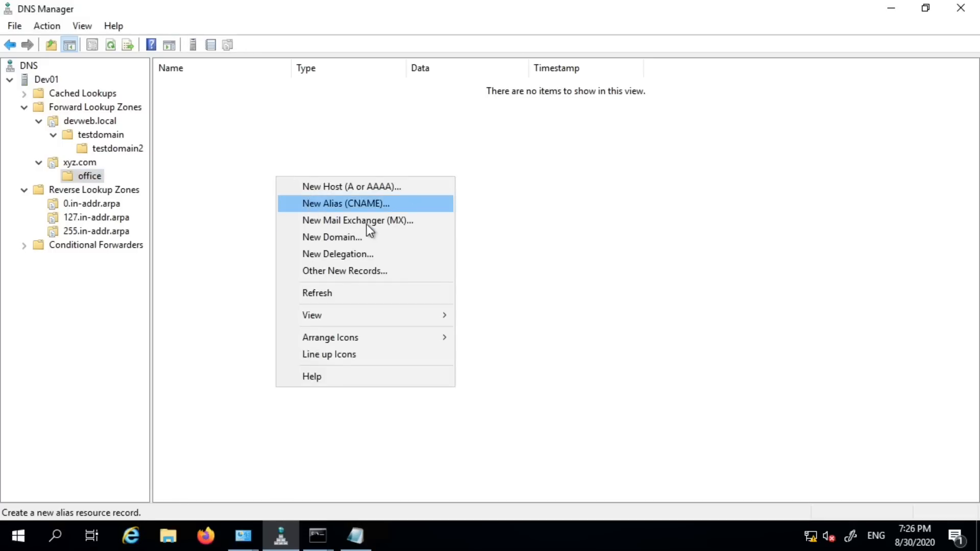
left_click(336, 185)
type("www")
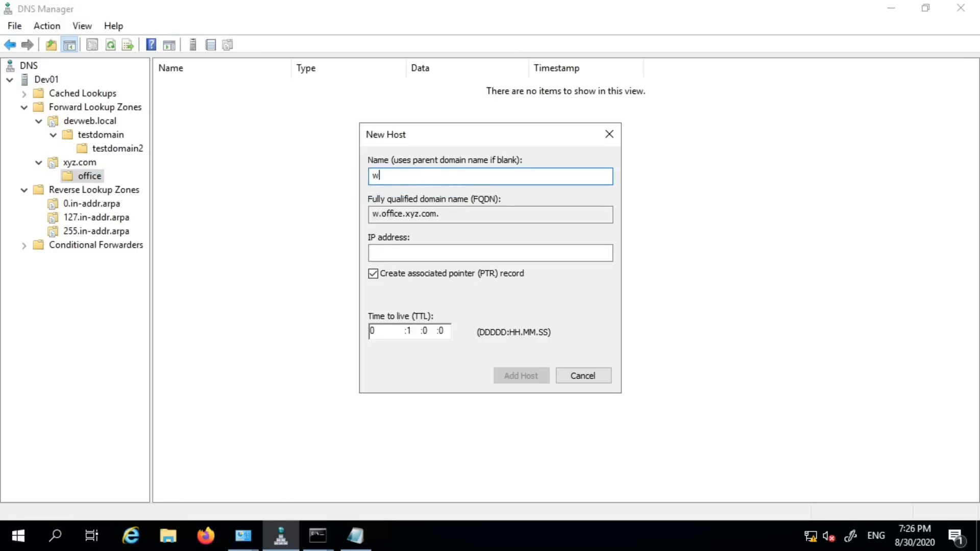
left_click(355, 536)
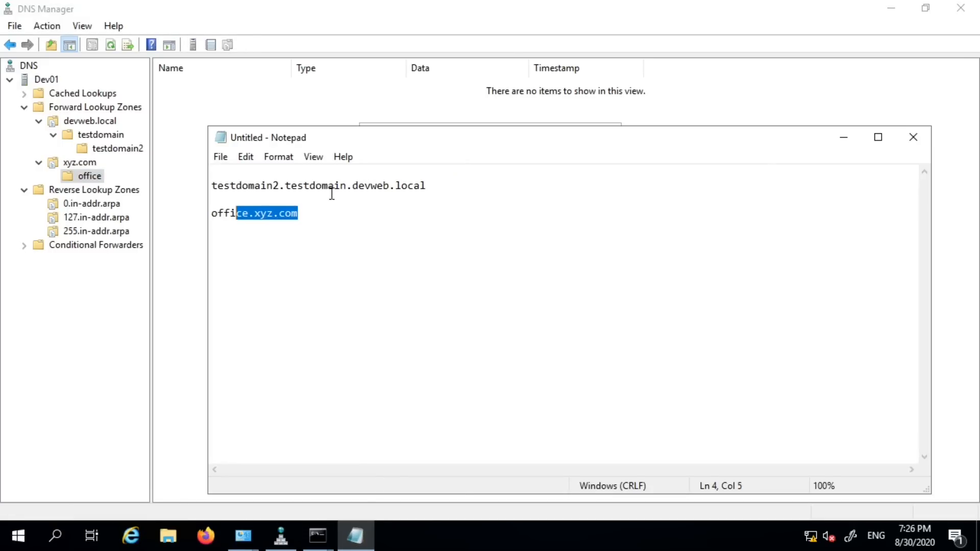
left_click(332, 227)
left_click(208, 215)
type("www/")
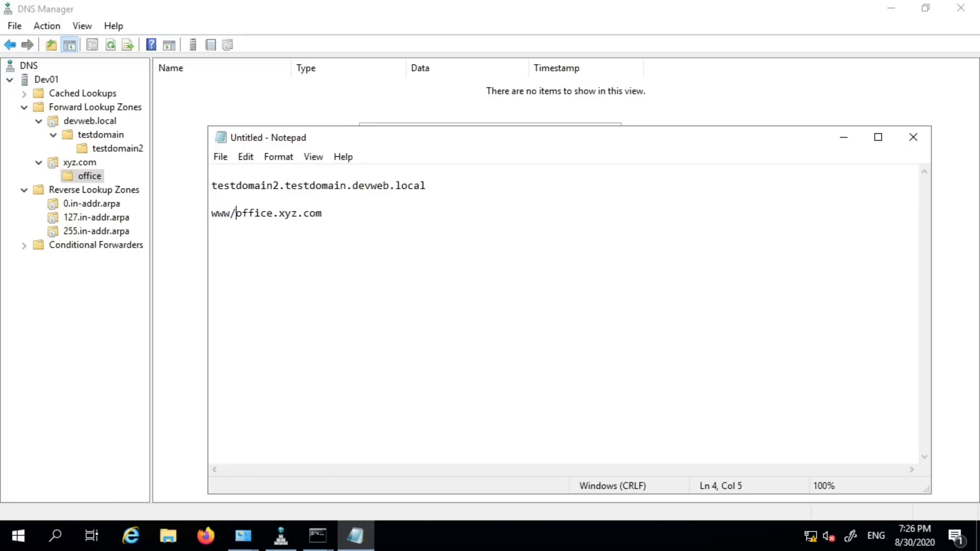
key("BackSpace")
type(".")
left_click(87, 166)
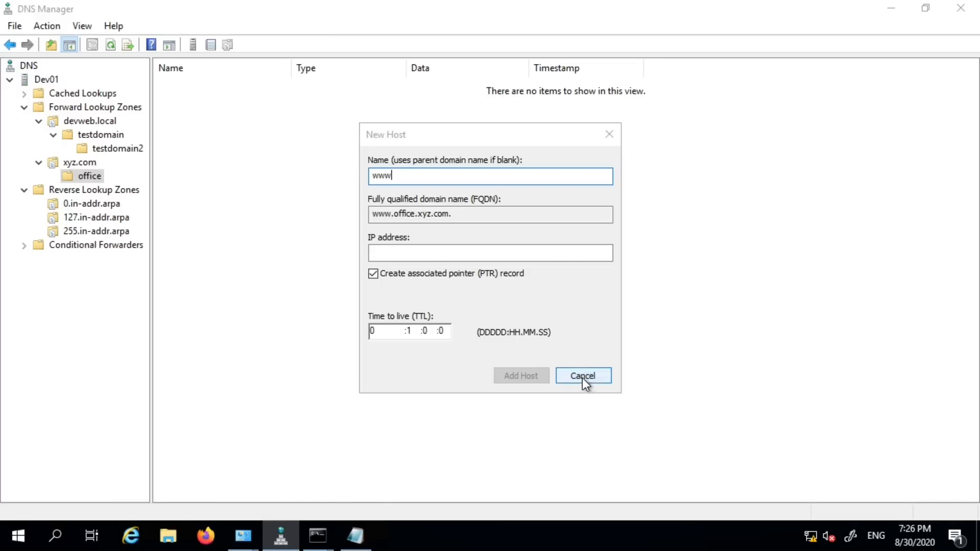
left_click(582, 378)
left_click(80, 161)
right_click(80, 161)
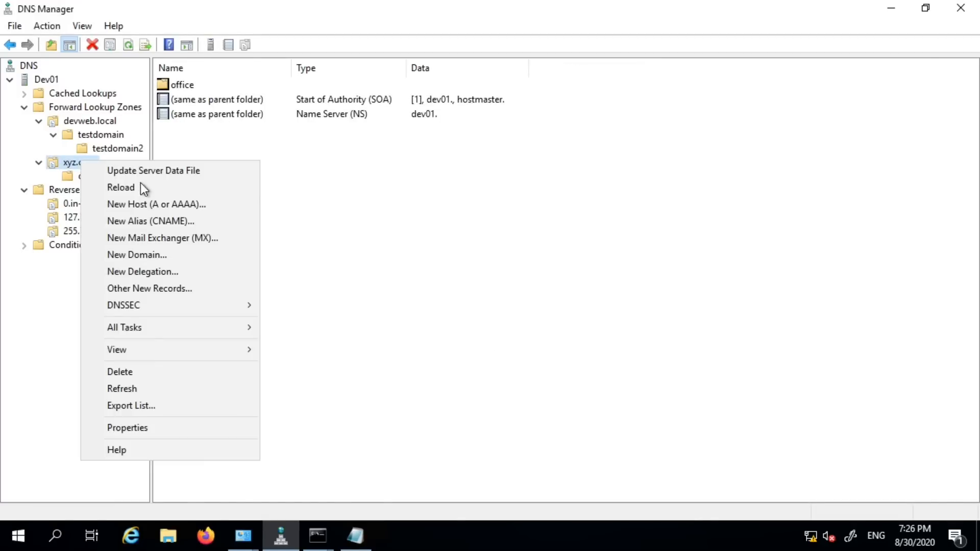
left_click(182, 204)
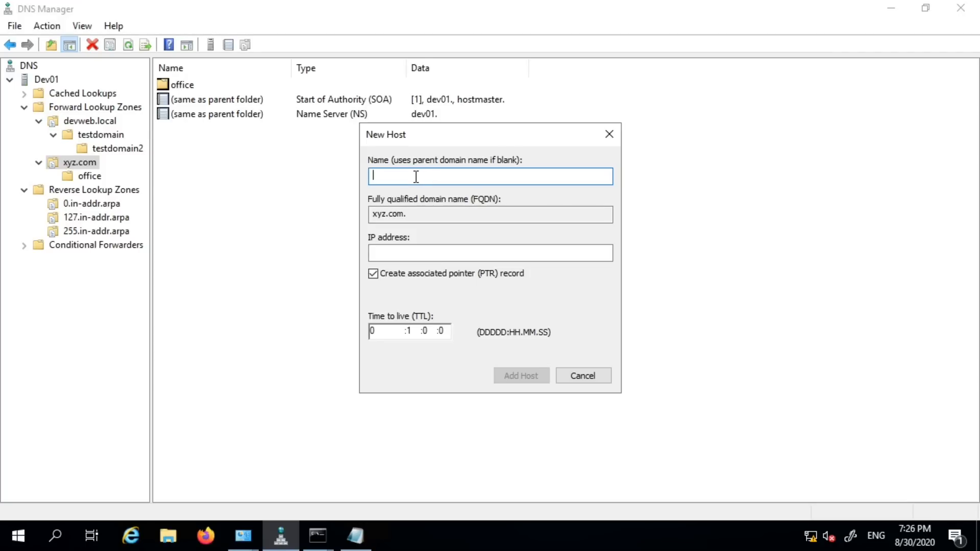
type("office2")
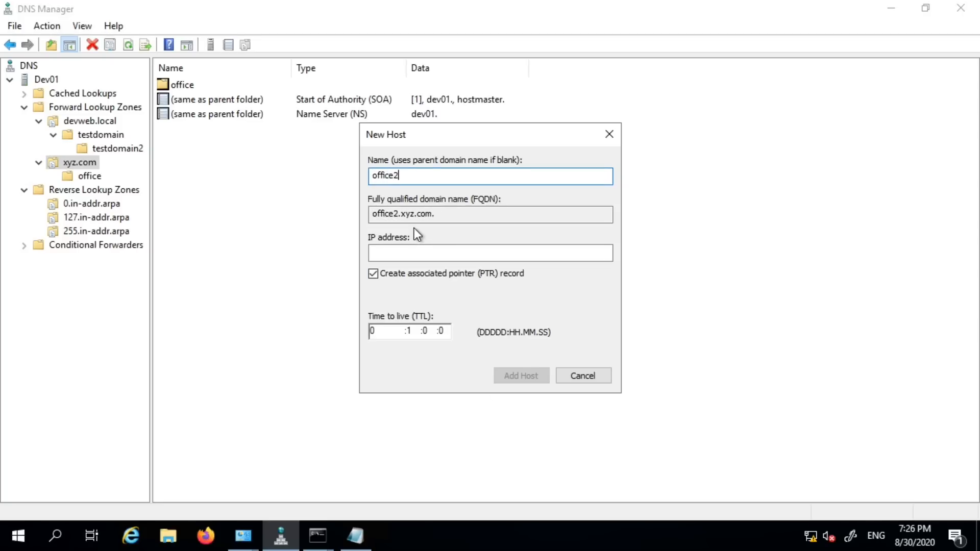
left_click(563, 366)
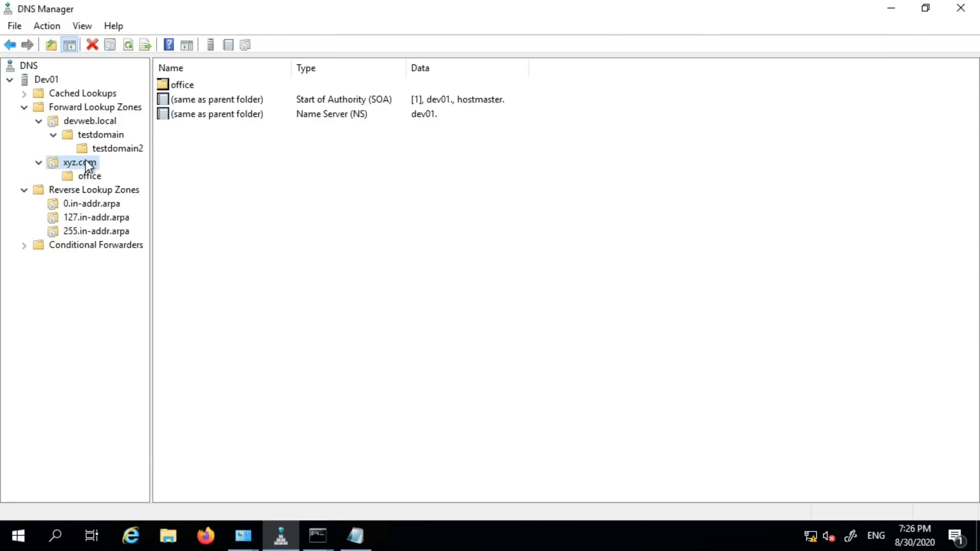
Create a second DNS domain named office2 directly under the xyz.com zone and display its contents
right_click(84, 160)
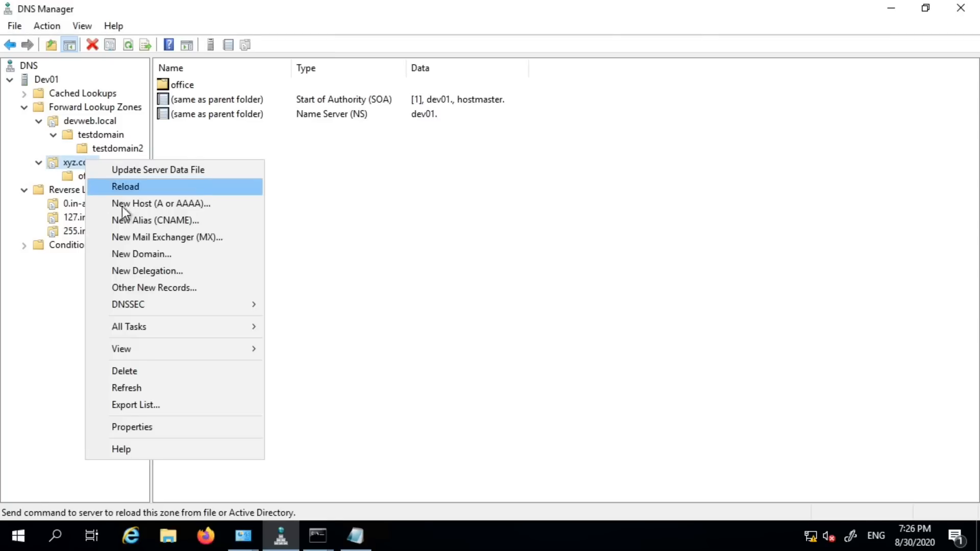
left_click(170, 252)
type("o")
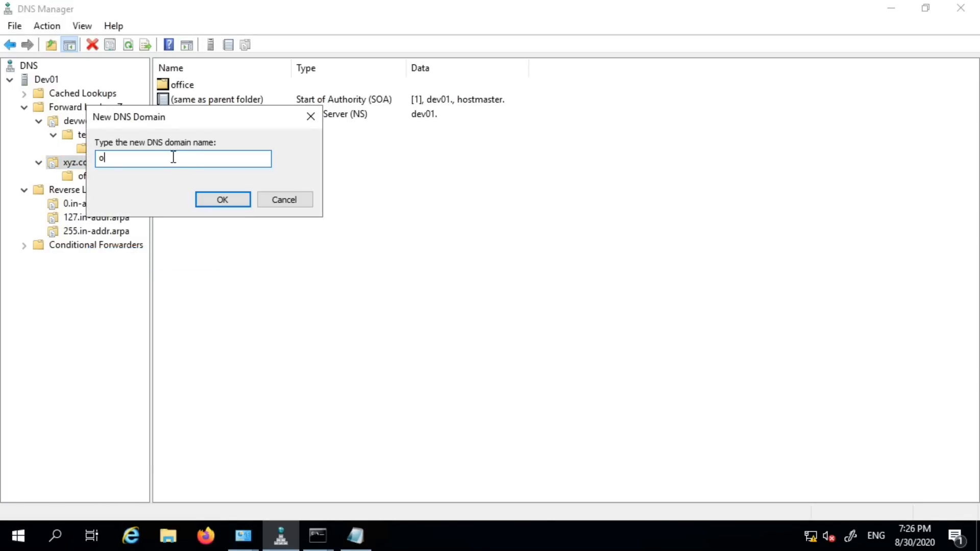
type("ffice2")
left_click(227, 199)
left_click(100, 193)
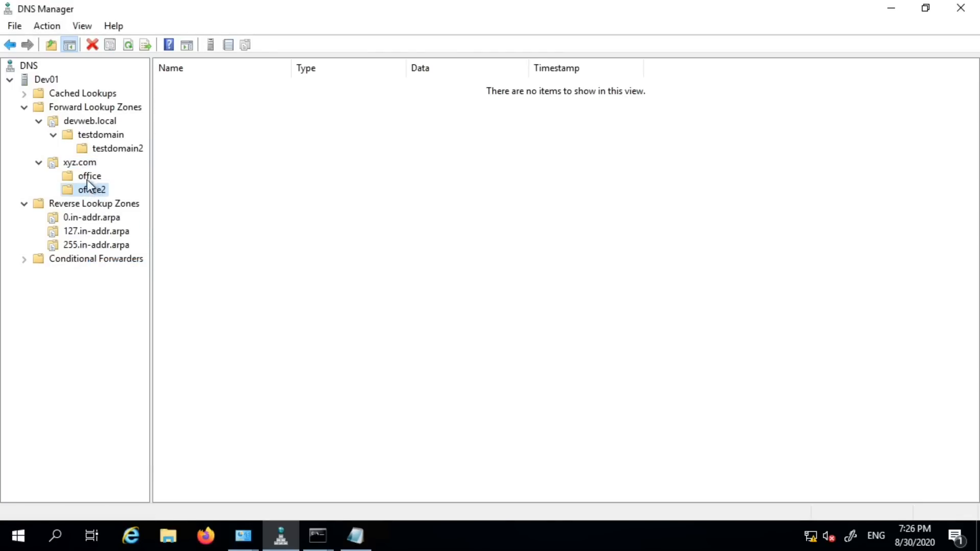
Create a nested DNS domain named office2 inside the office domain of xyz.com
left_click(87, 177)
right_click(93, 179)
left_click(82, 175)
right_click(87, 179)
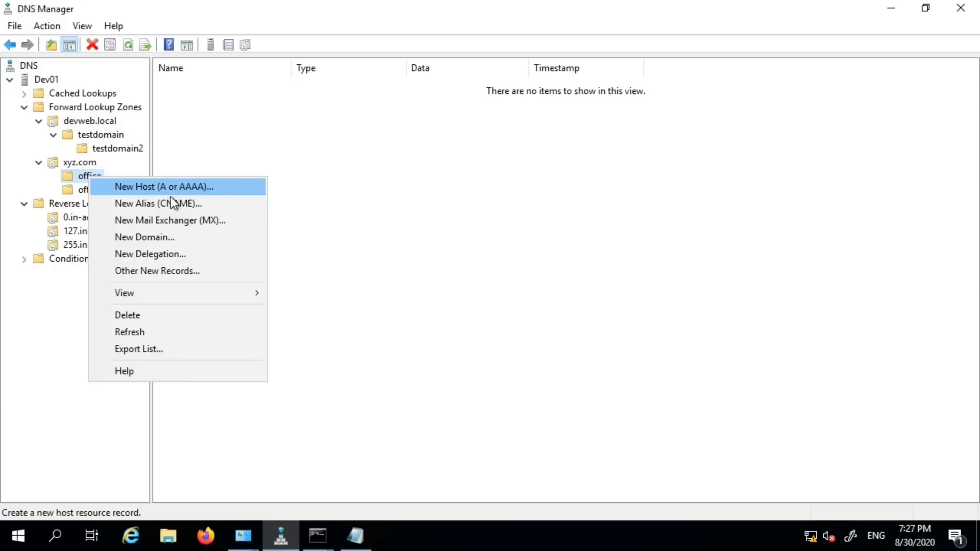
left_click(175, 235)
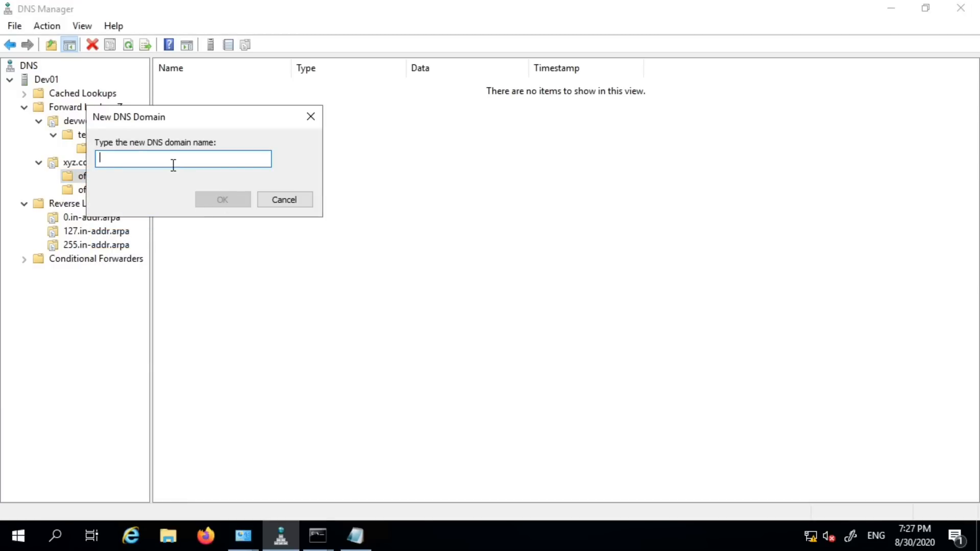
type("office2")
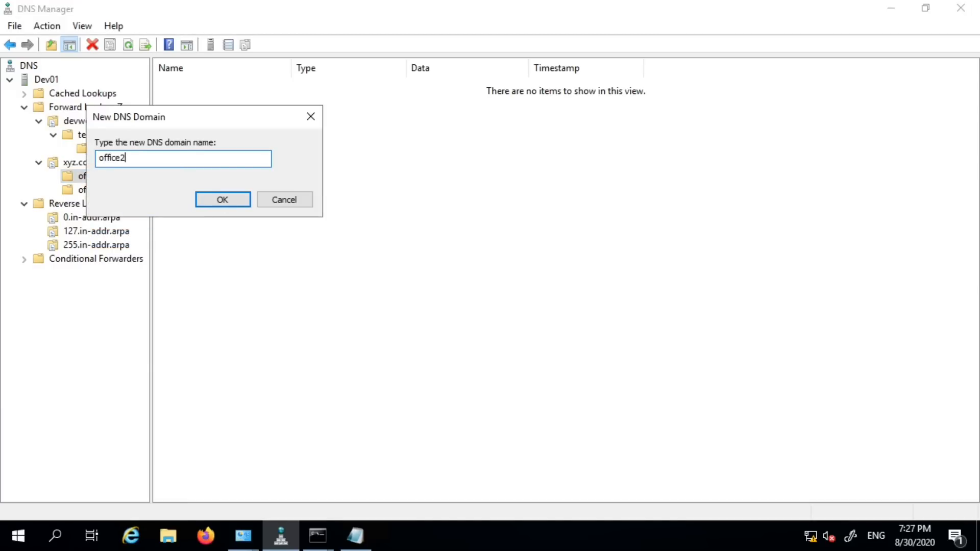
left_click(220, 200)
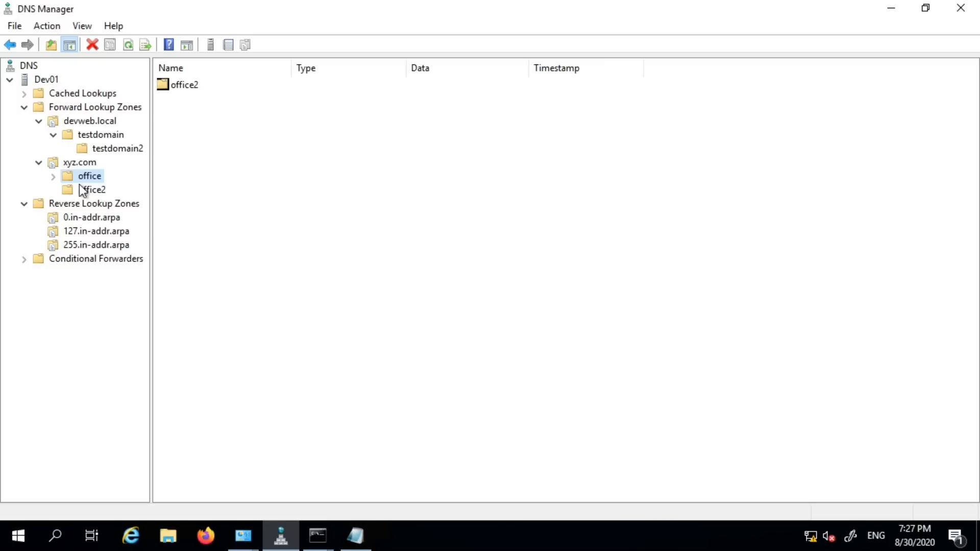
Expand the office domain and display the contents of its nested office2, the xyz.com zone and the office2 directly under xyz.com
left_click(53, 177)
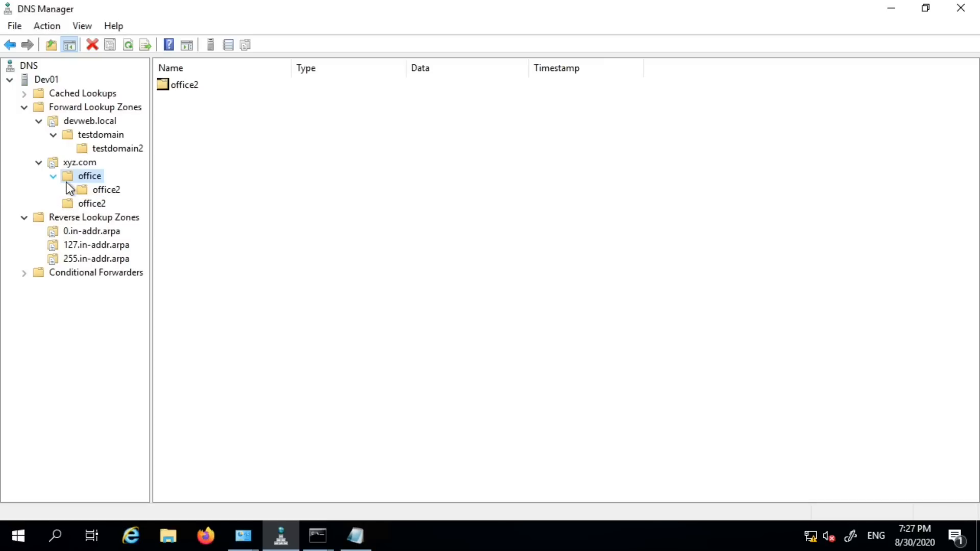
left_click(116, 193)
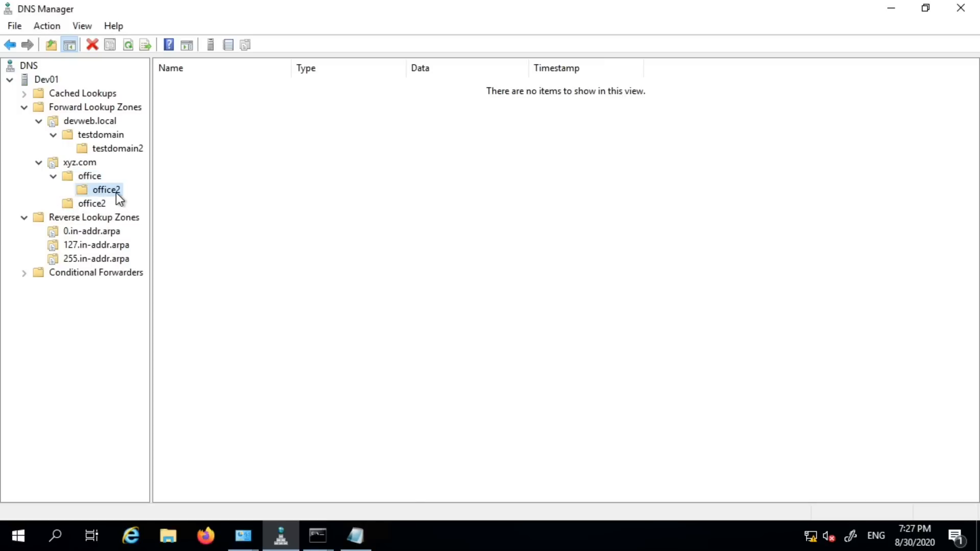
left_click(91, 175)
left_click(84, 164)
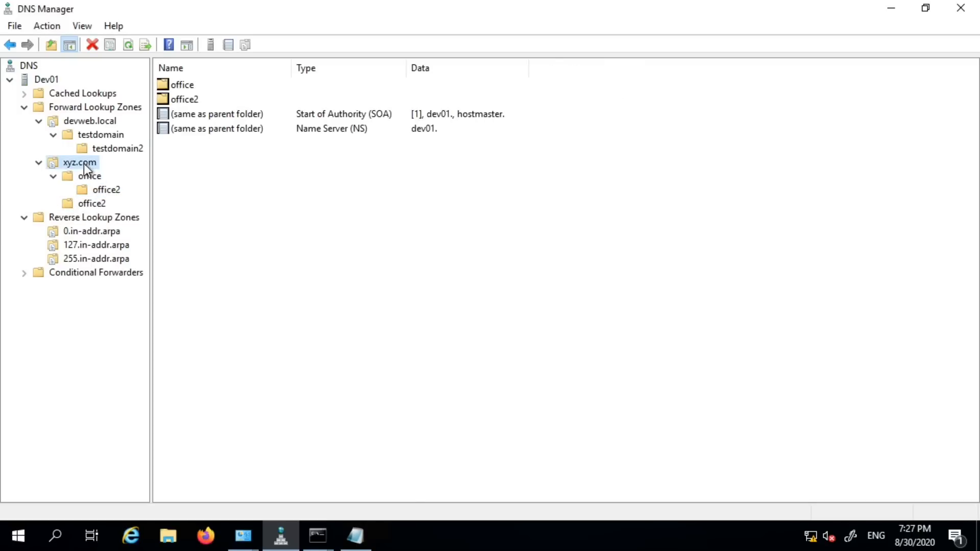
left_click(99, 205)
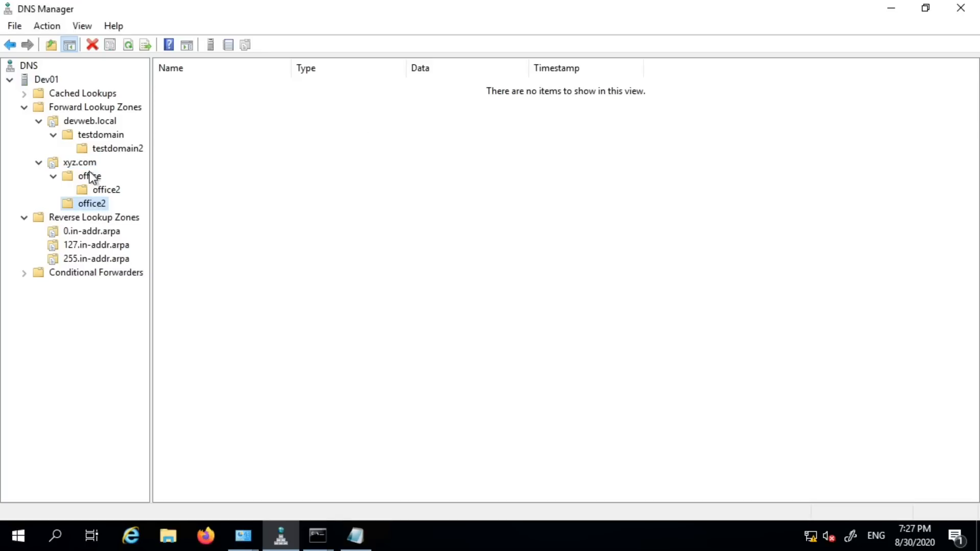
Clear all text from the Notepad document and leave one blank line at its start
left_click(356, 535)
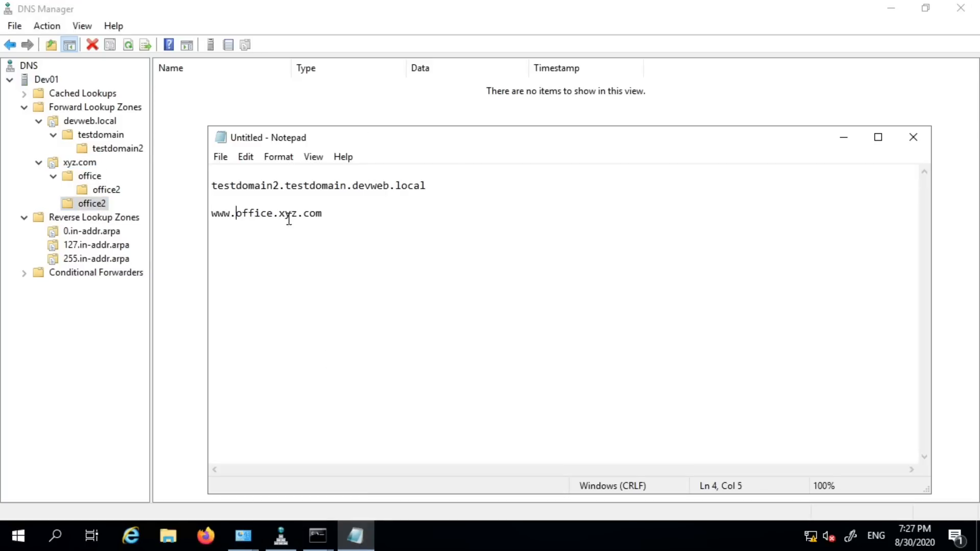
left_click(352, 219)
key("ctrl+a")
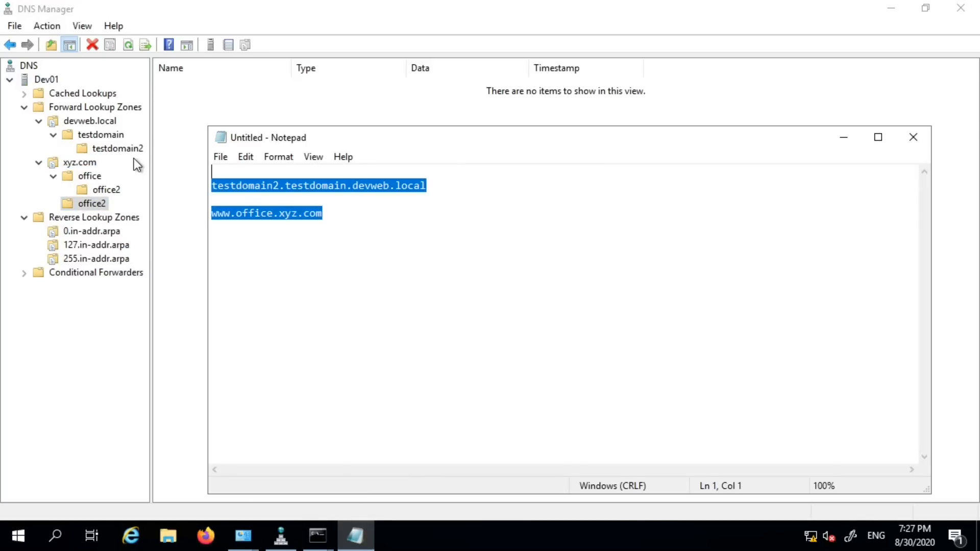
key("Delete")
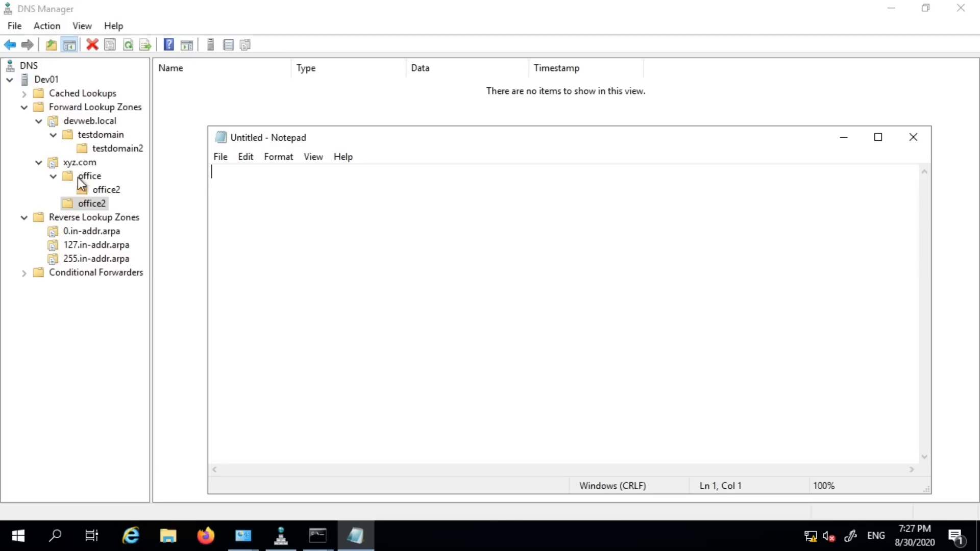
key("Return")
Write office2.office.xyz.com in the Notepad document and office.xyz.com one blank line below it
left_click(106, 190)
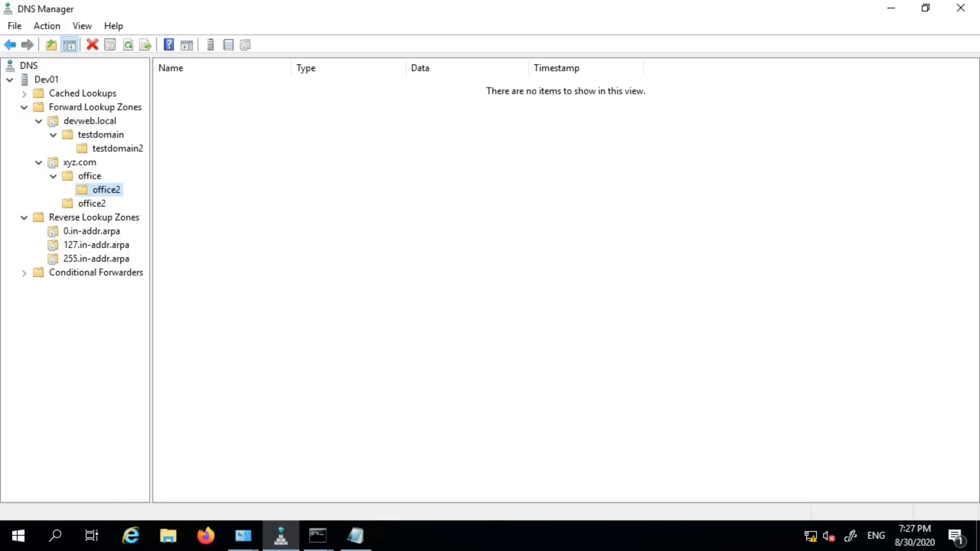
left_click(357, 538)
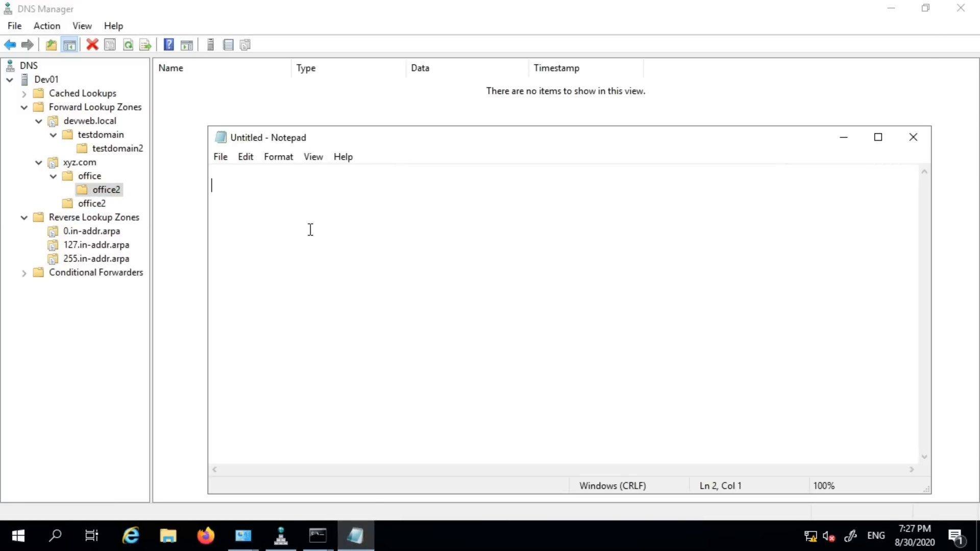
type("office2")
type(".office")
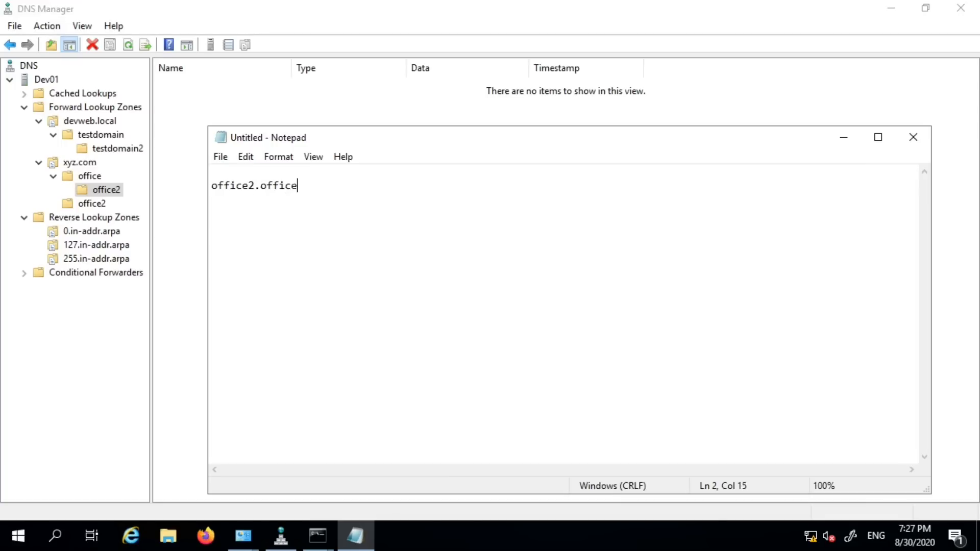
type(".xyz.com")
key("Return")
key("Return")
type("office.xyz.com")
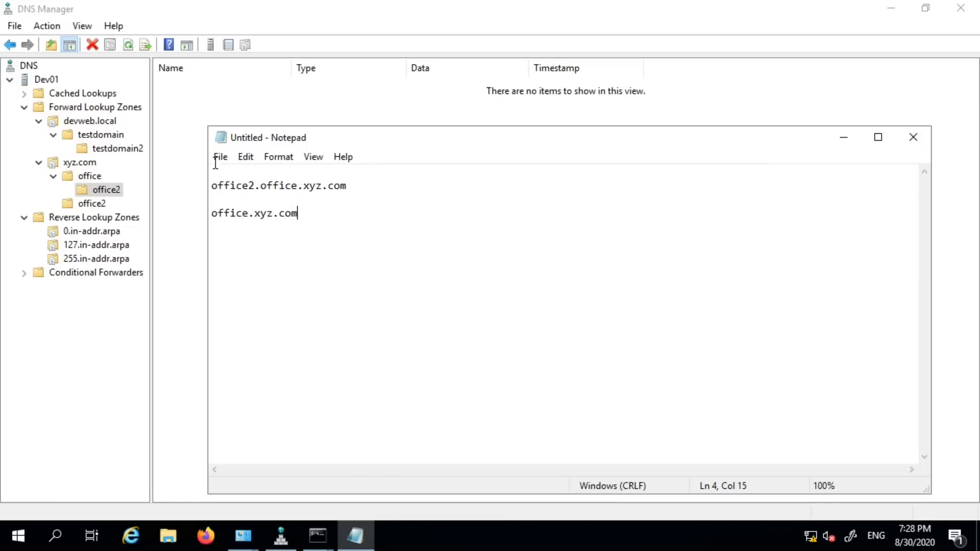
Highlight the parent domain part office.xyz.com within the first domain name in the Notepad document
left_click_drag(260, 186, 355, 188)
left_click(354, 189)
left_click_drag(260, 187, 321, 187)
left_click(310, 199)
left_click_drag(260, 186, 358, 190)
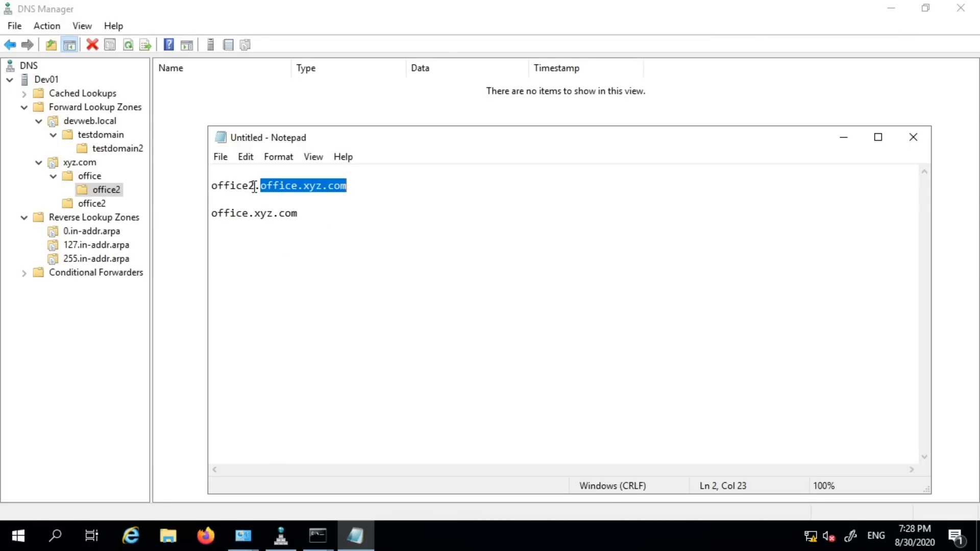
left_click(274, 185)
left_click(364, 186)
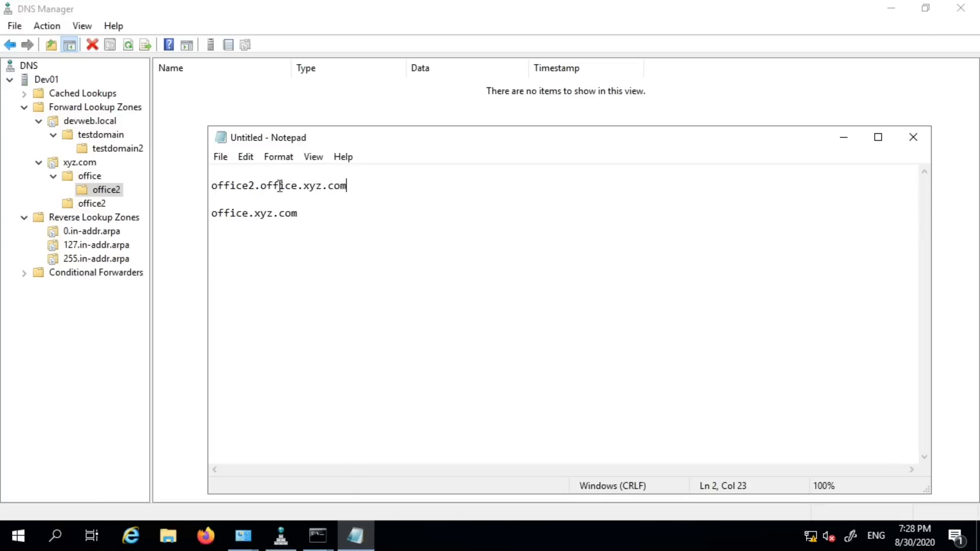
Duplicate the office2.office.xyz.com line directly beneath itself in the Notepad document
key("shift+Home")
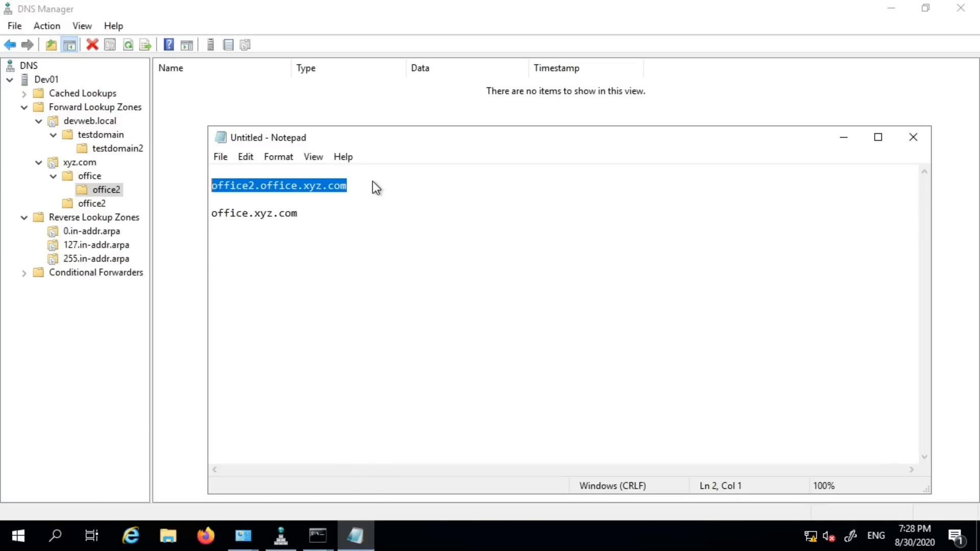
type("c")
key("ctrl+z")
left_click(387, 191)
left_click_drag(390, 193, 200, 188)
key("ctrl+c")
left_click(382, 188)
key("Return")
key("ctrl+v")
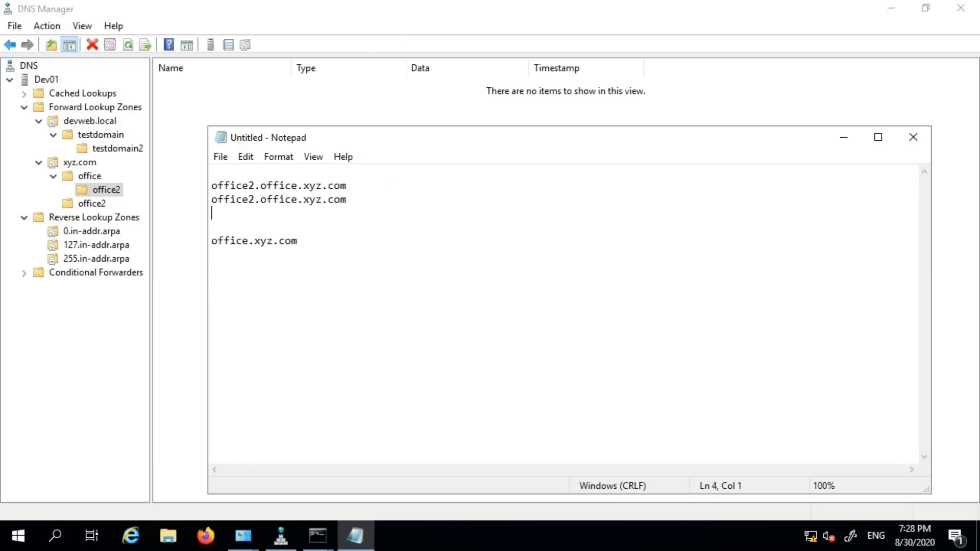
Change the duplicated domain name to office3.office.xyz.com and highlight the parent domain part of the line above
key("Left")
key("Left")
key("Left")
key("Left")
key("Left")
key("Left")
key("Left")
key("Left")
key("Left")
key("Left")
key("Left")
key("Left")
key("Left")
key("Left")
key("Left")
key("Left")
key("Left")
key("Left")
key("Right")
key("Right")
key("BackSpace")
type("3")
left_click(364, 209)
left_click_drag(261, 187, 373, 187)
Create a new DNS domain named office3.com inside the office domain of xyz.com
left_click(82, 190)
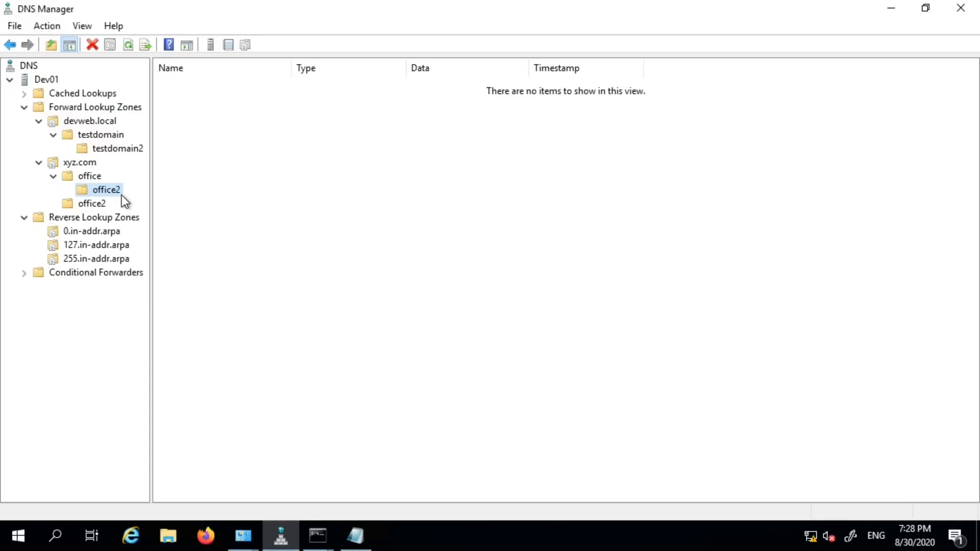
left_click(94, 176)
right_click(90, 176)
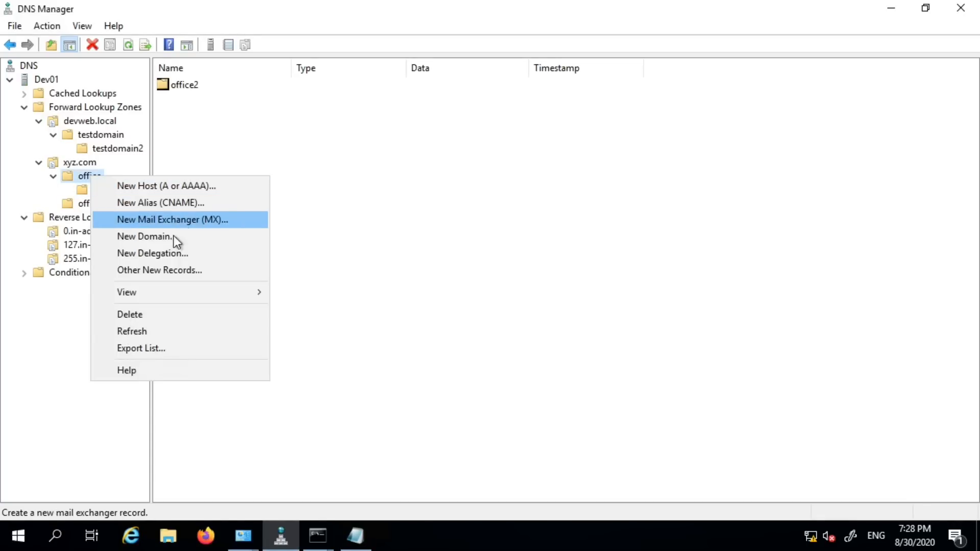
left_click(258, 237)
type("o")
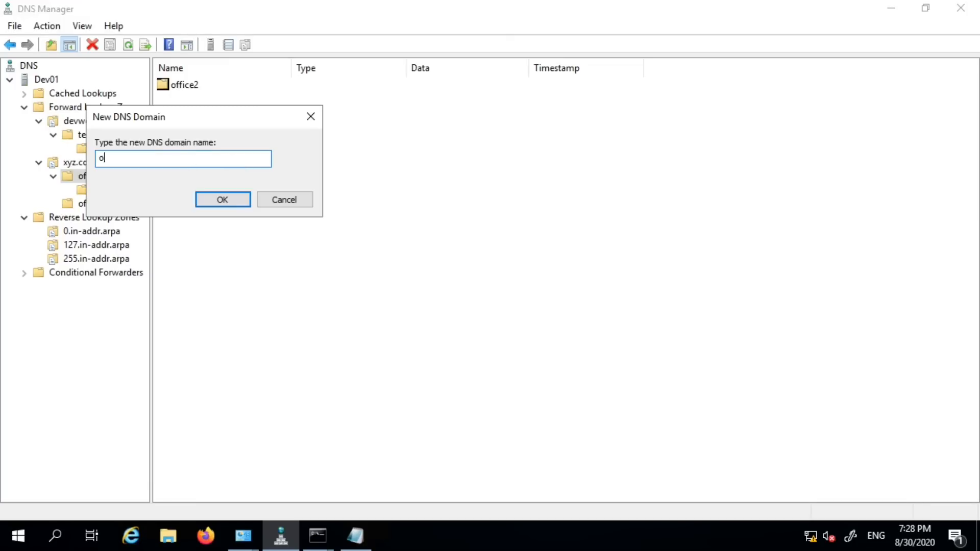
type("ffice3.com")
key("Return")
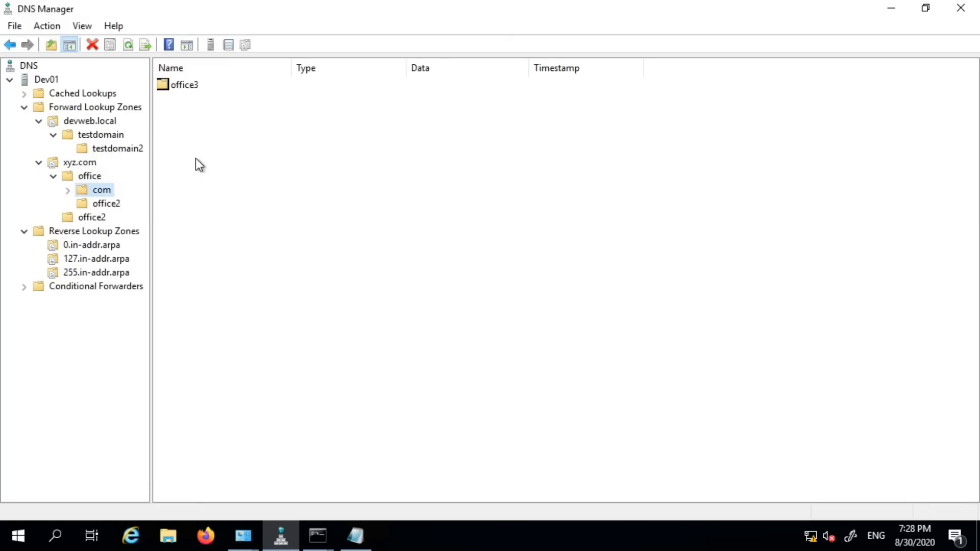
Delete the com domain inside the office domain of xyz.com from the server
double_click(96, 192)
double_click(99, 189)
right_click(99, 189)
left_click(166, 329)
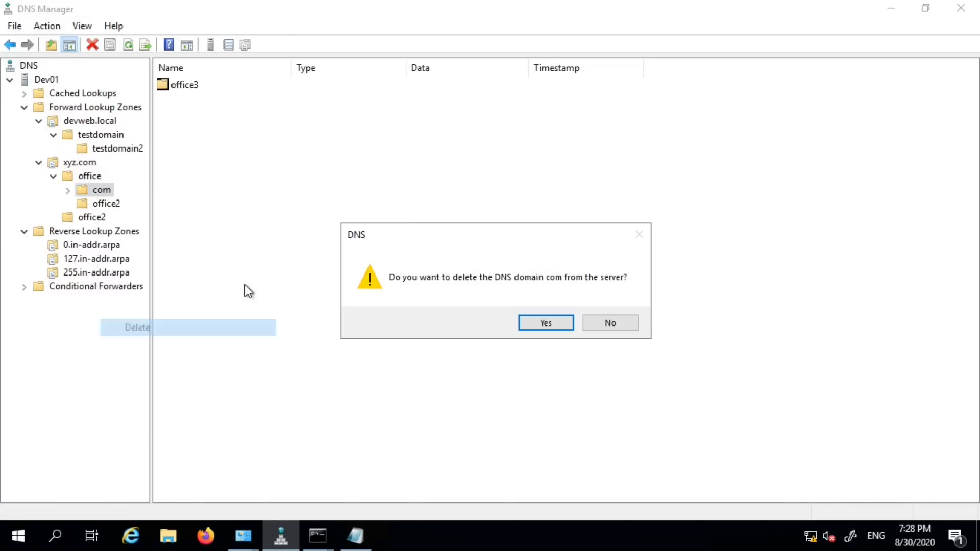
left_click(537, 325)
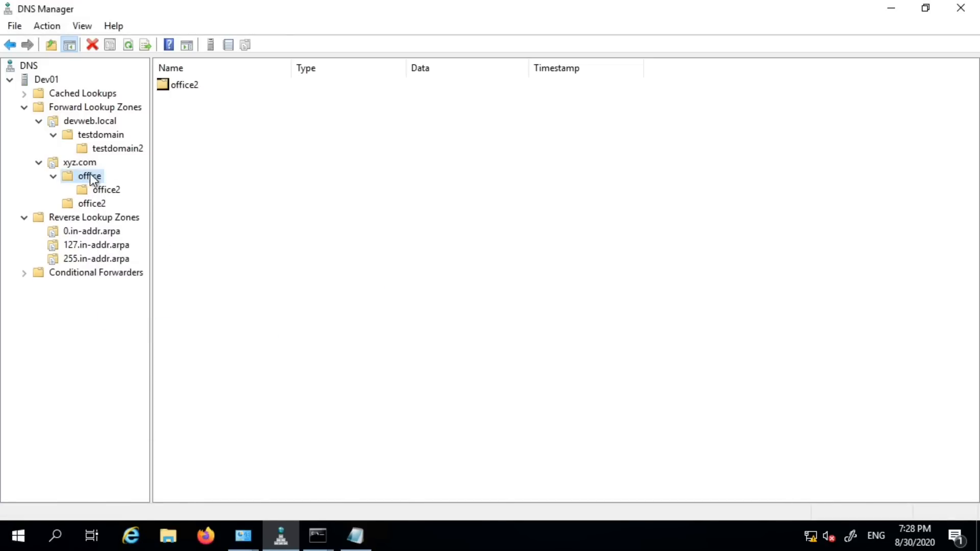
Create a nested DNS domain named office3 inside the office domain of xyz.com and display its contents
right_click(90, 175)
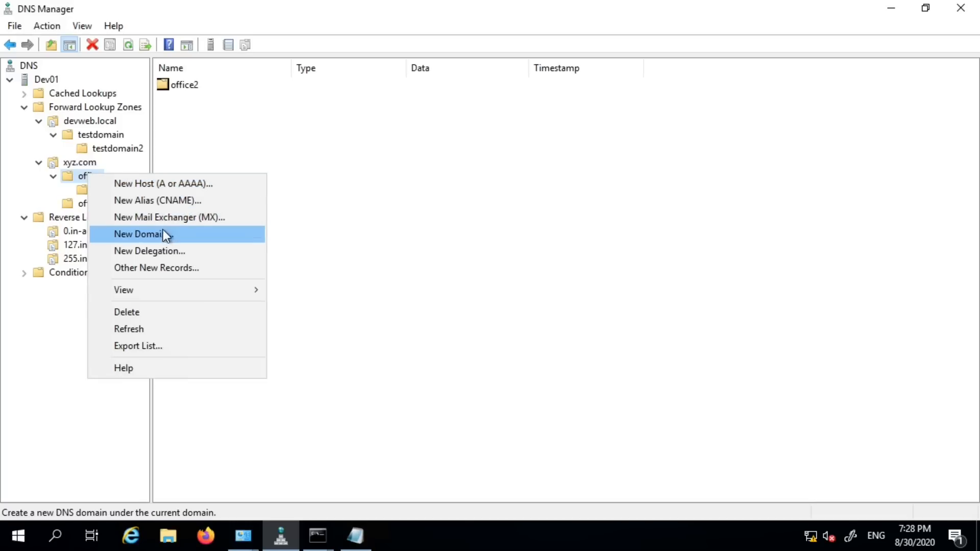
left_click(178, 234)
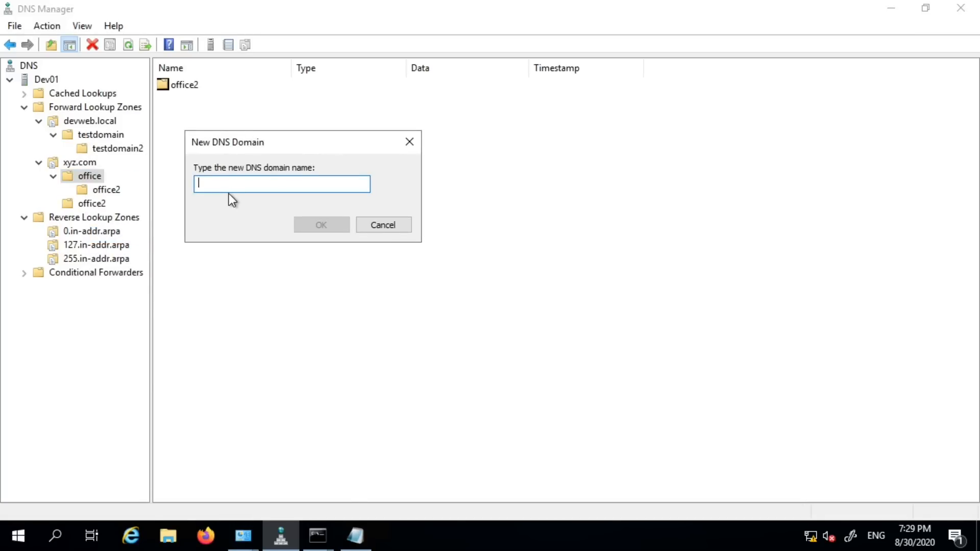
type("office")
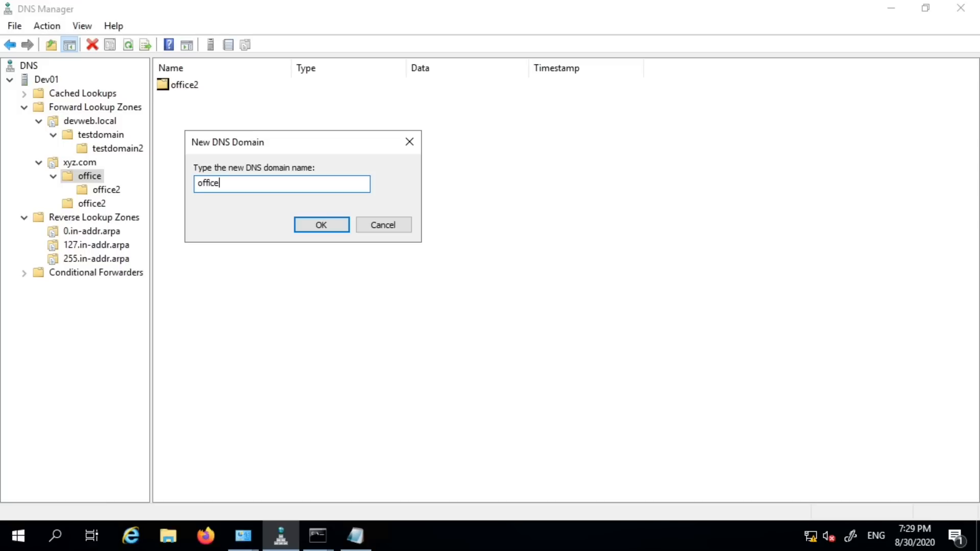
type("3")
left_click(322, 226)
left_click(115, 203)
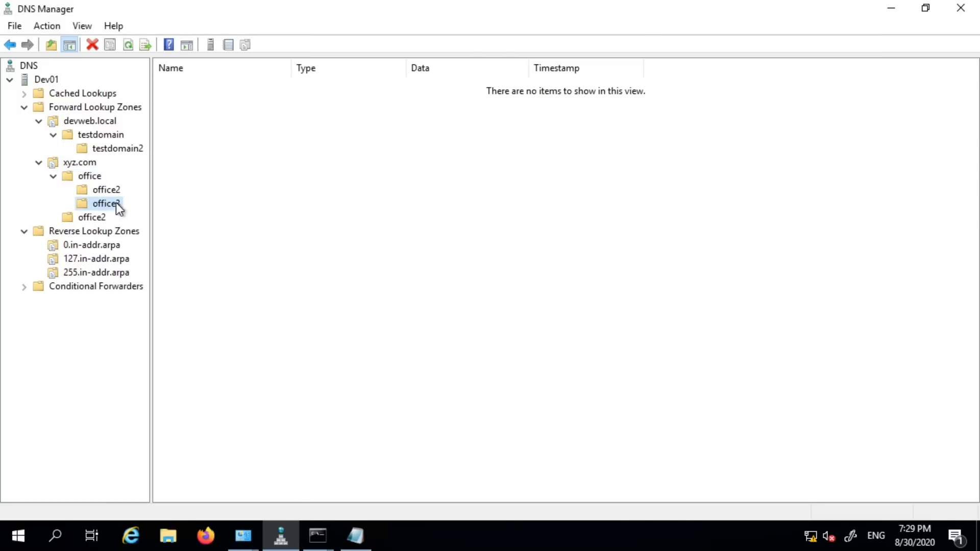
Delete the office2 domain located directly under the xyz.com zone from the server
right_click(96, 219)
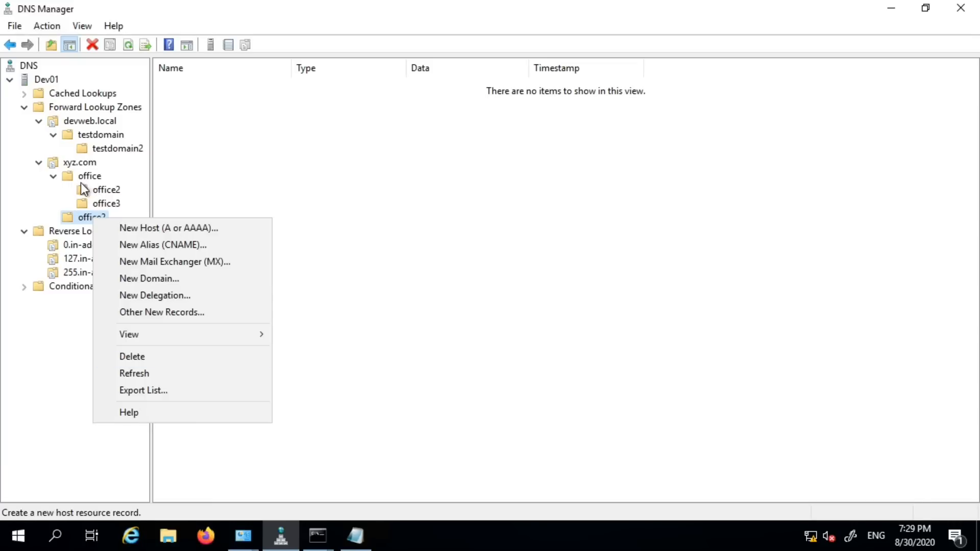
left_click(155, 358)
left_click(521, 326)
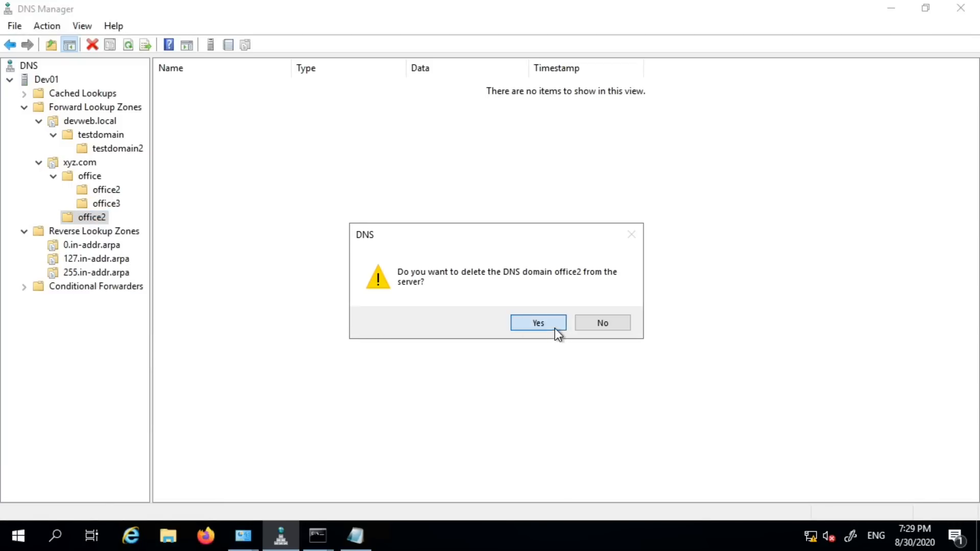
Review the contents of the office domain and of its parent xyz.com zone
left_click(112, 191)
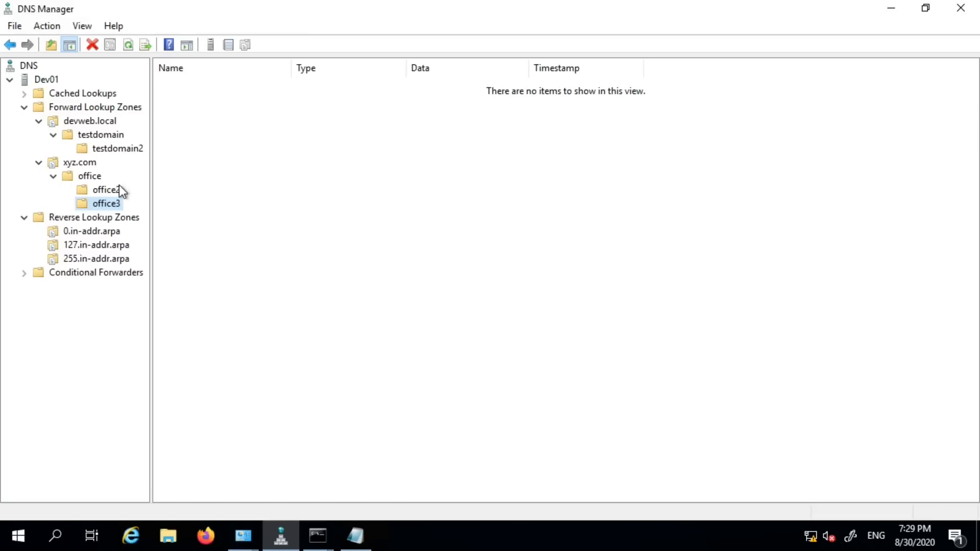
double_click(89, 176)
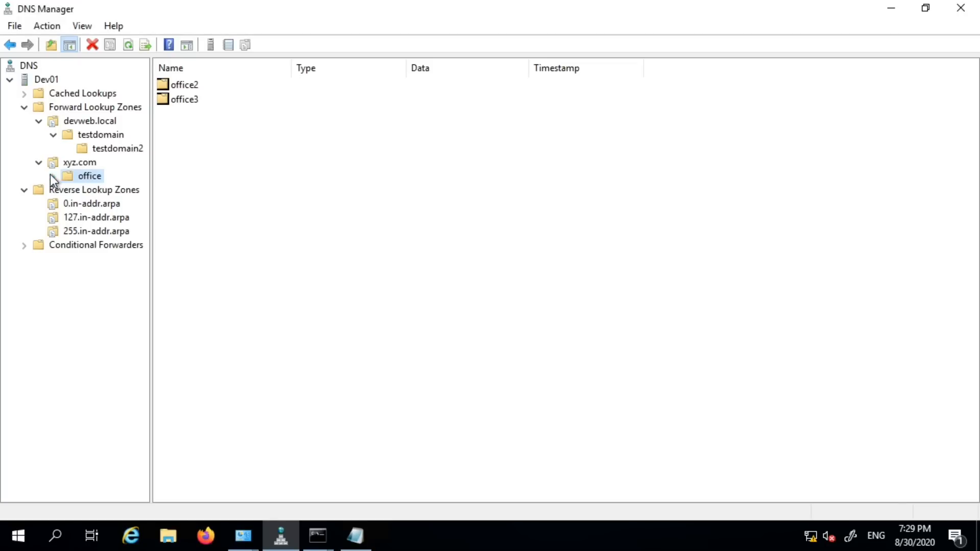
left_click(78, 163)
right_click(79, 164)
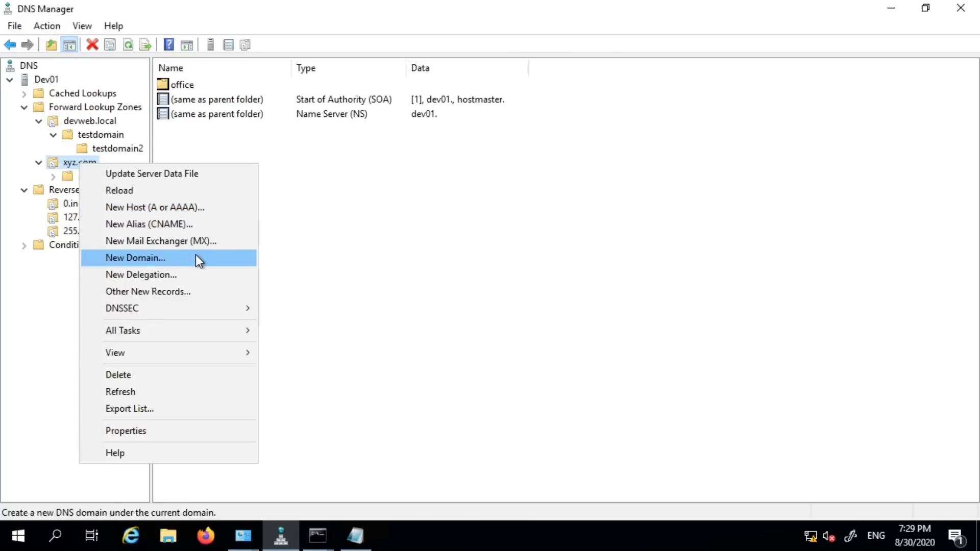
left_click(356, 183)
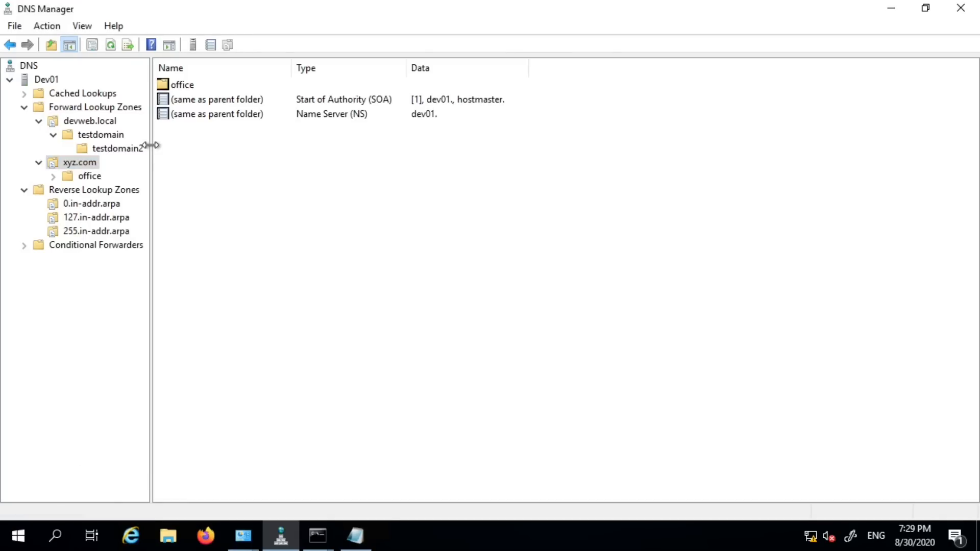
Collapse the xyz.com zone in the tree and display the records of the devweb.local zone
double_click(78, 162)
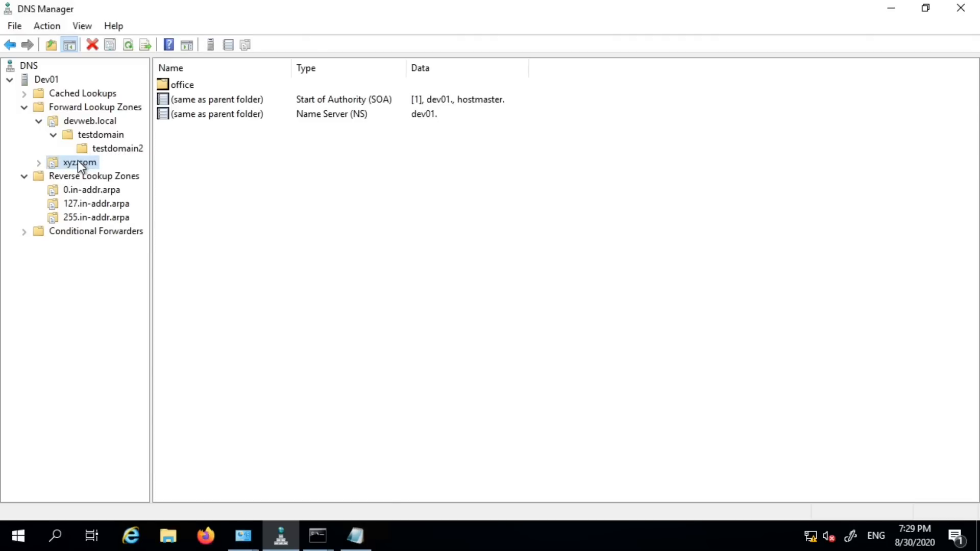
double_click(78, 161)
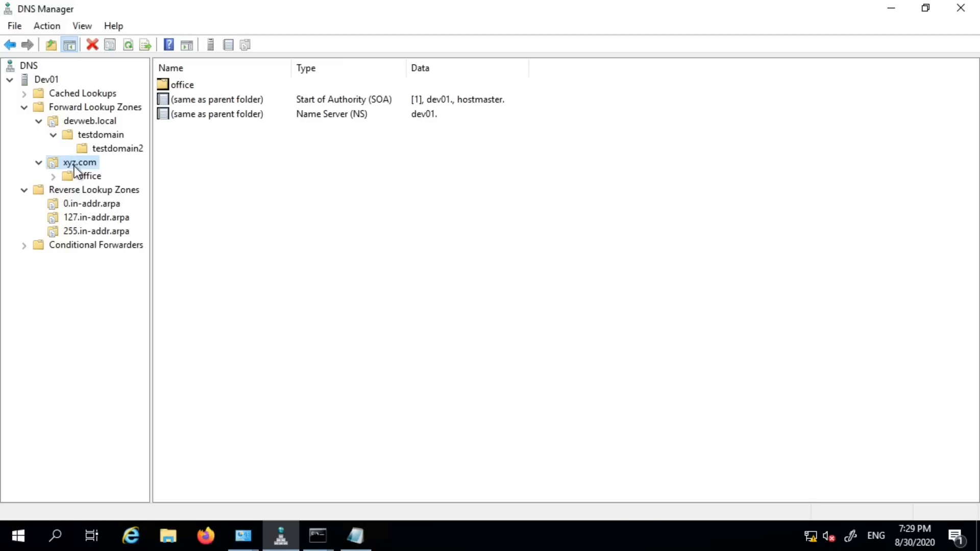
double_click(73, 163)
left_click(38, 163)
double_click(75, 163)
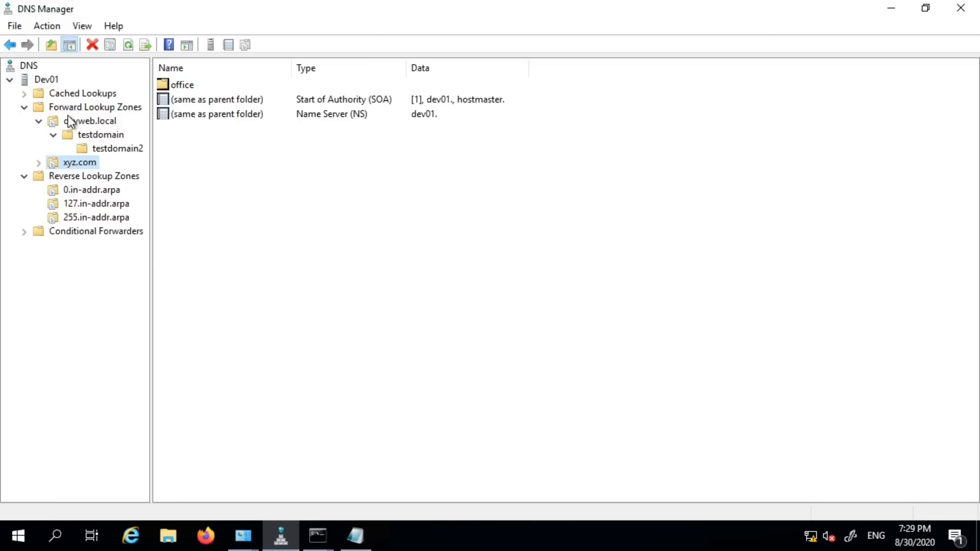
left_click(93, 120)
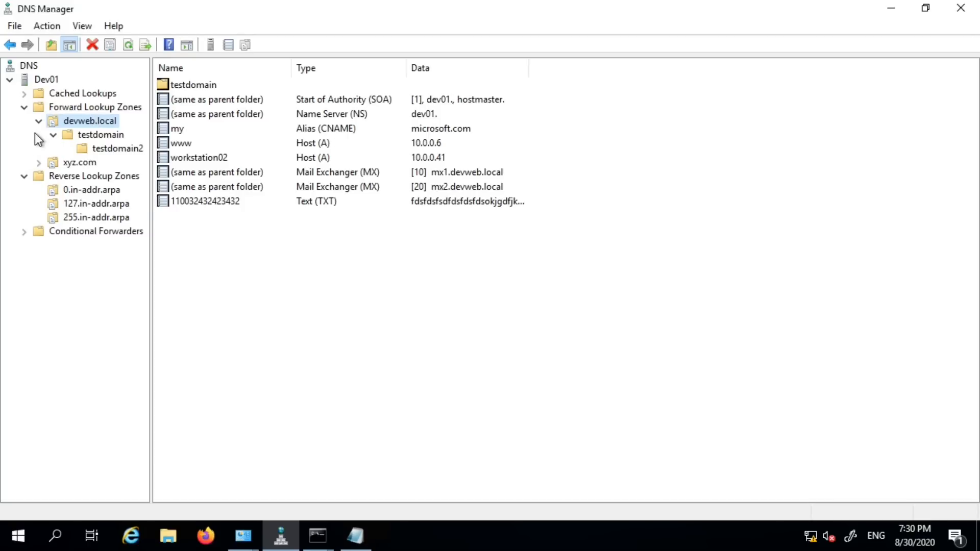
Collapse the testdomain branch under devweb.local and expand the xyz.com zone in the tree
double_click(85, 121)
double_click(97, 120)
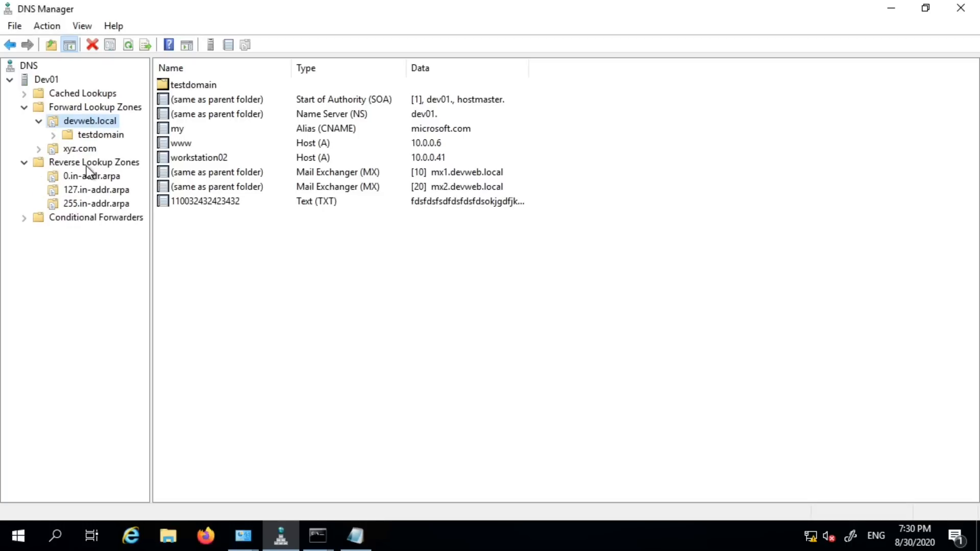
left_click(40, 152)
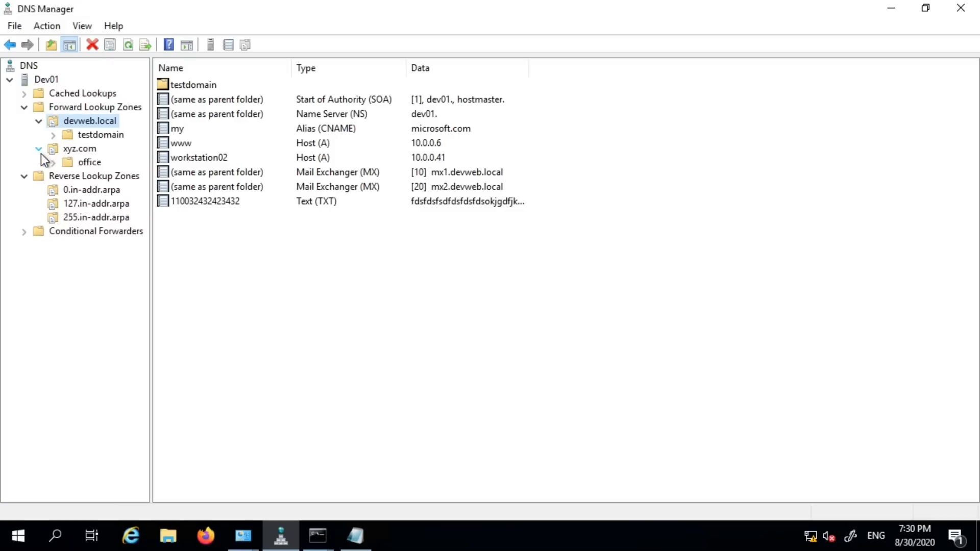
right_click(212, 224)
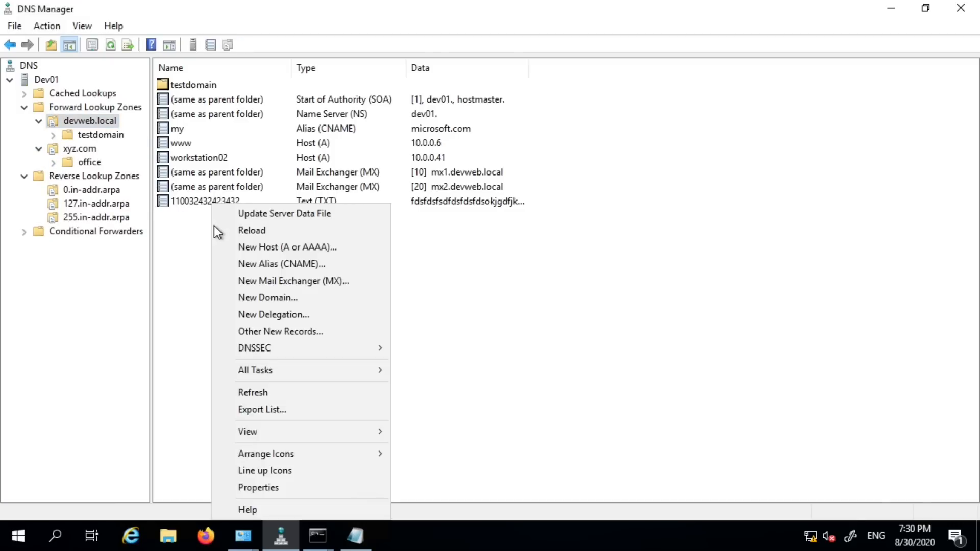
left_click(308, 249)
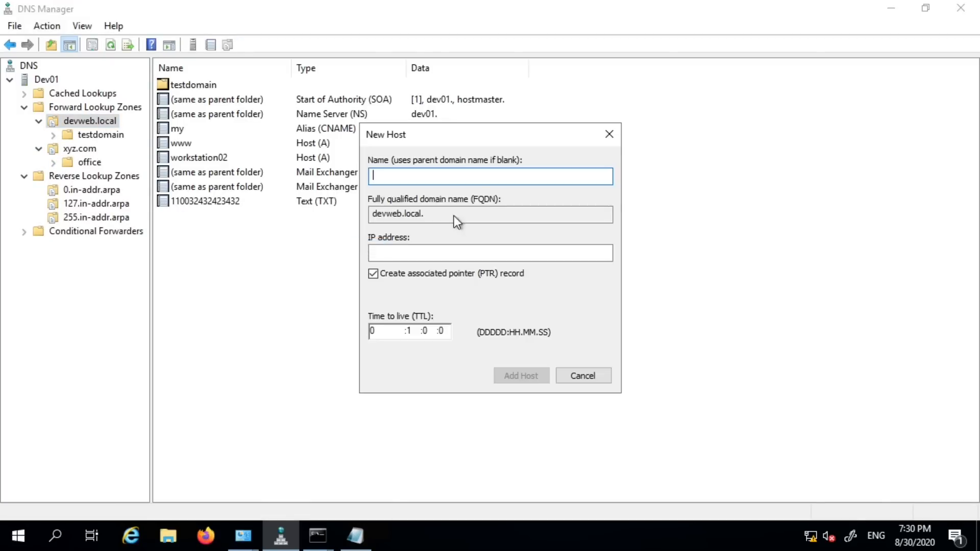
type("intranet")
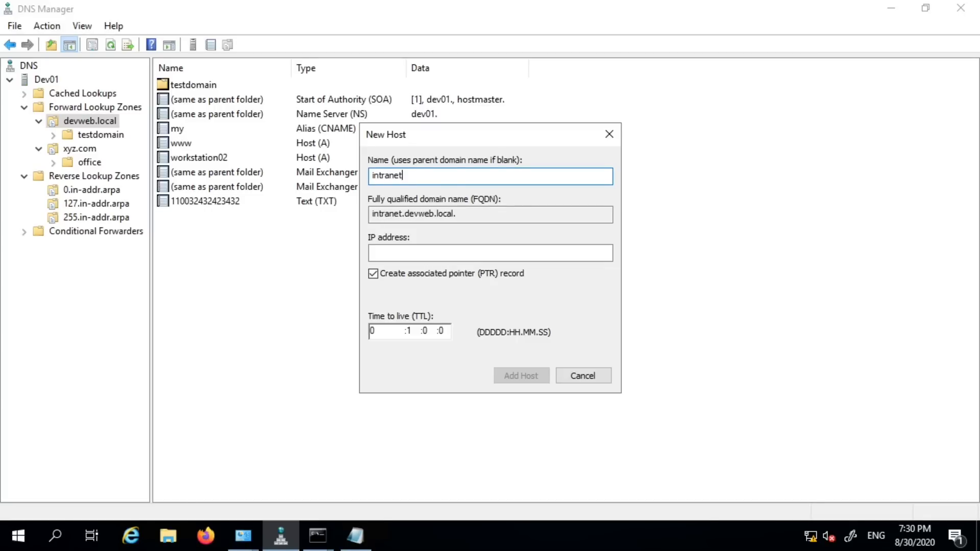
key("Tab")
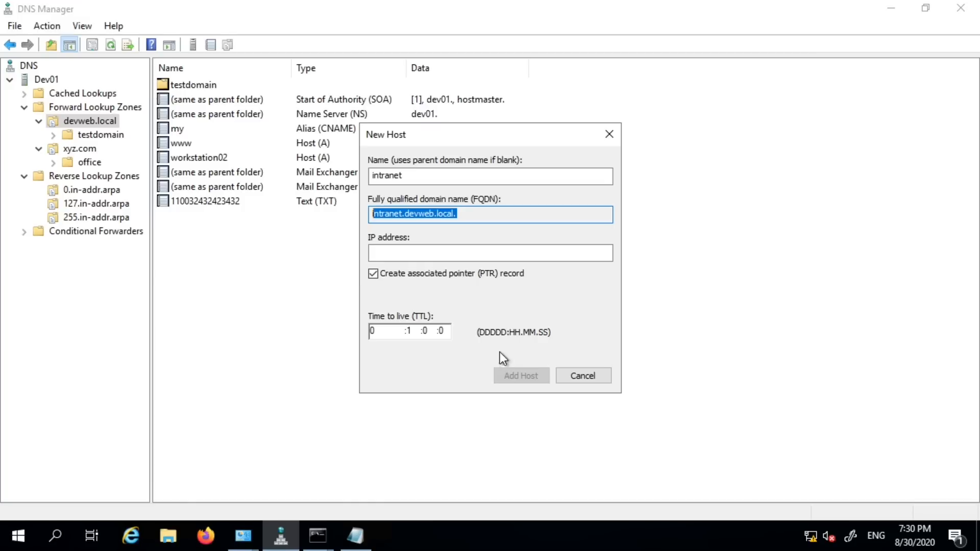
left_click(484, 214)
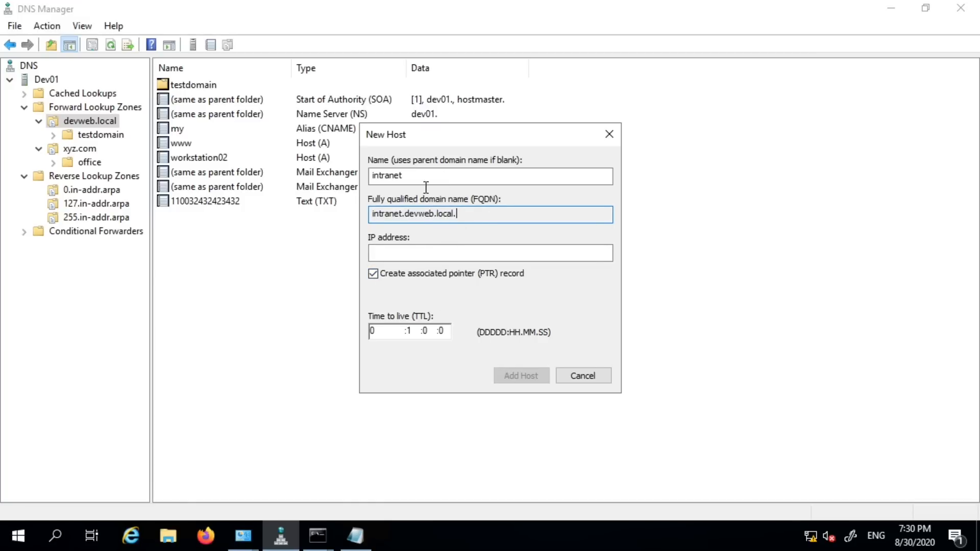
left_click(585, 378)
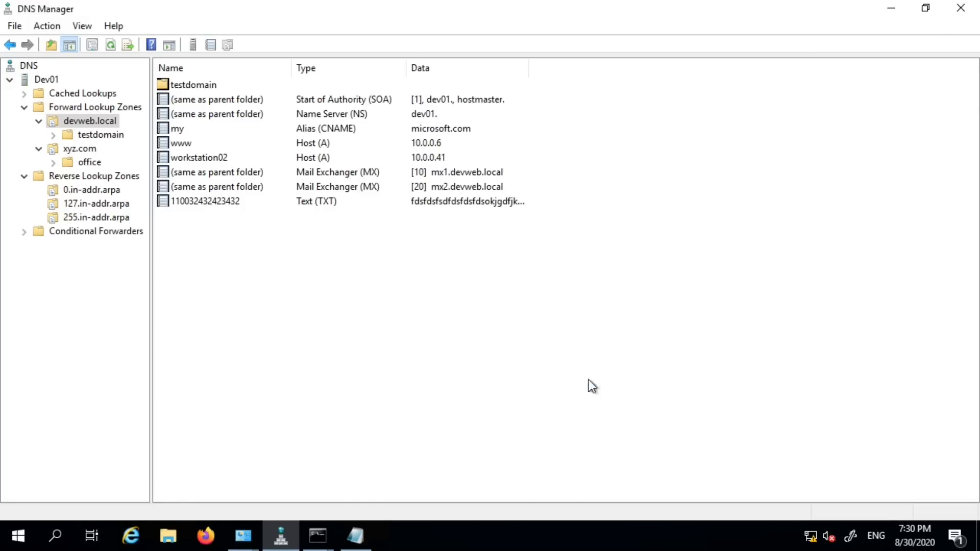
right_click(283, 274)
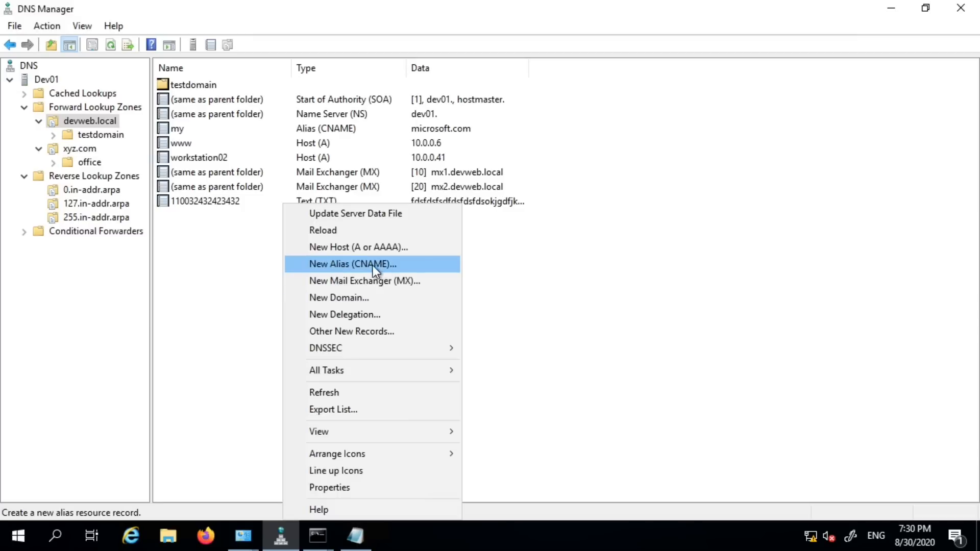
left_click(92, 119)
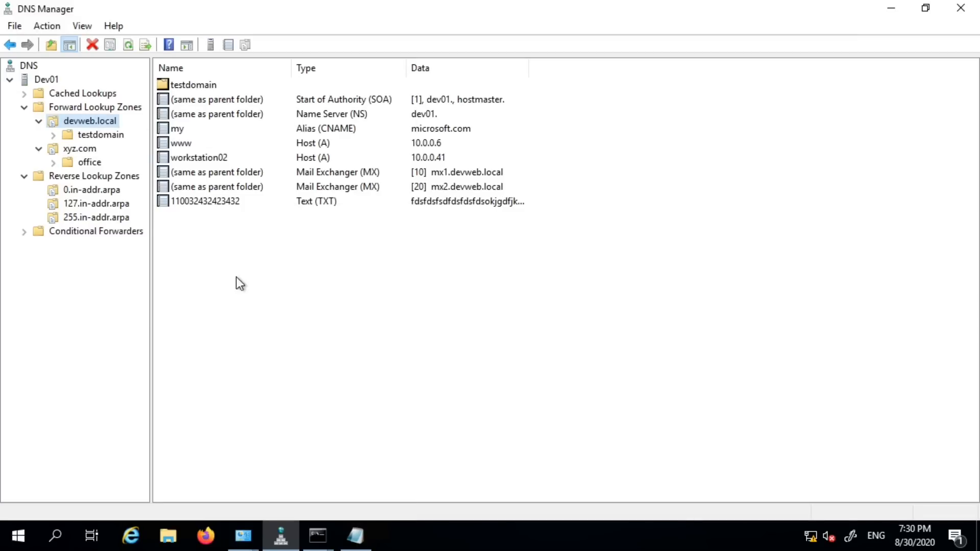
Add a host (A) record named intranet with IP address 10.0.0.6 to the devweb.local zone
right_click(234, 258)
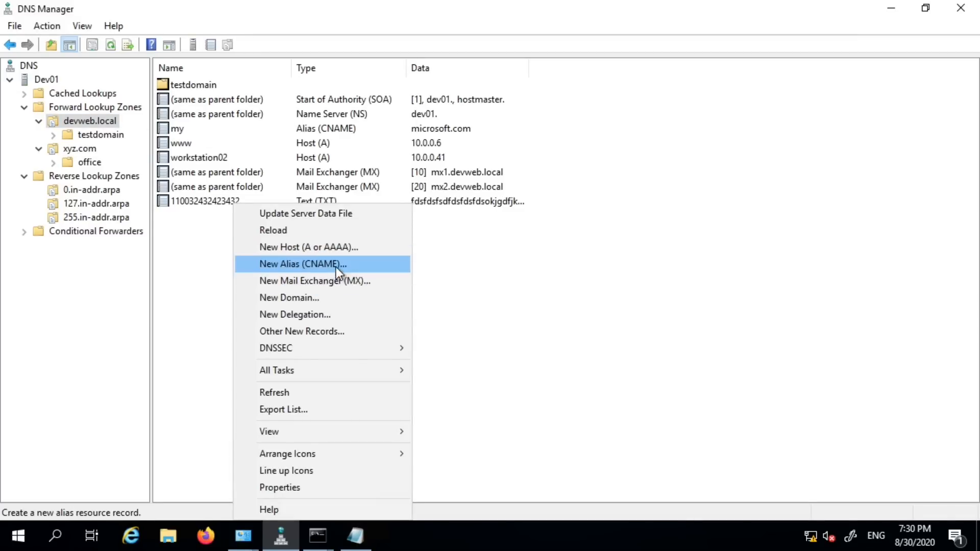
left_click(329, 248)
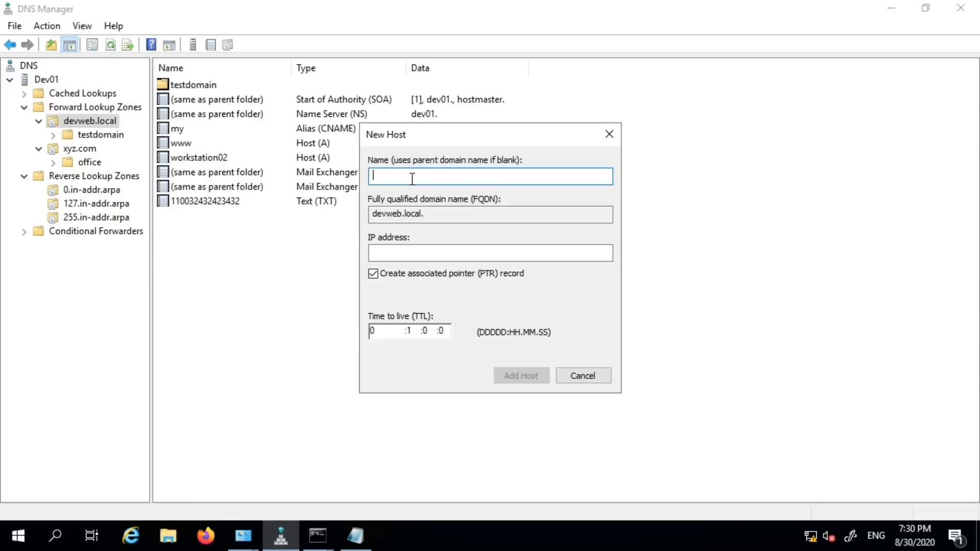
type("intranet")
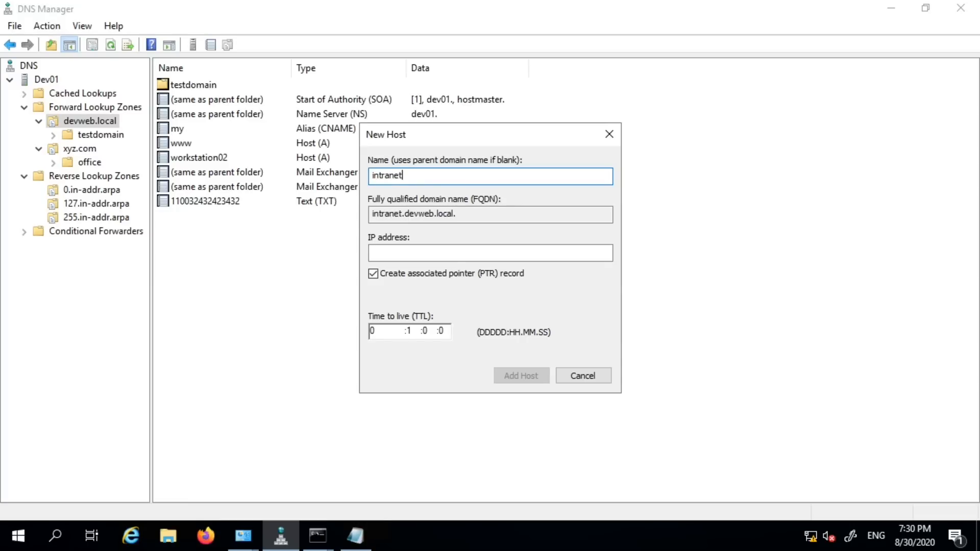
left_click(408, 254)
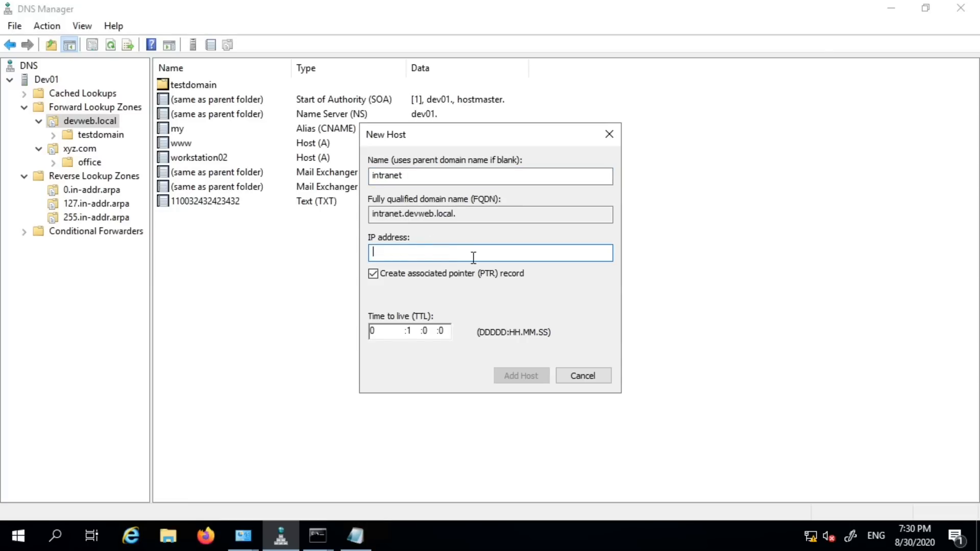
double_click(418, 213)
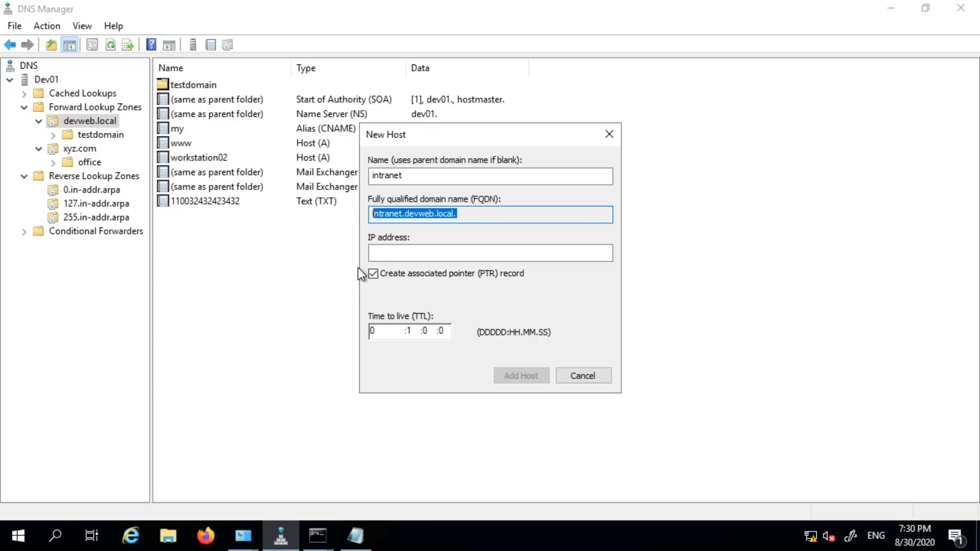
left_click(400, 255)
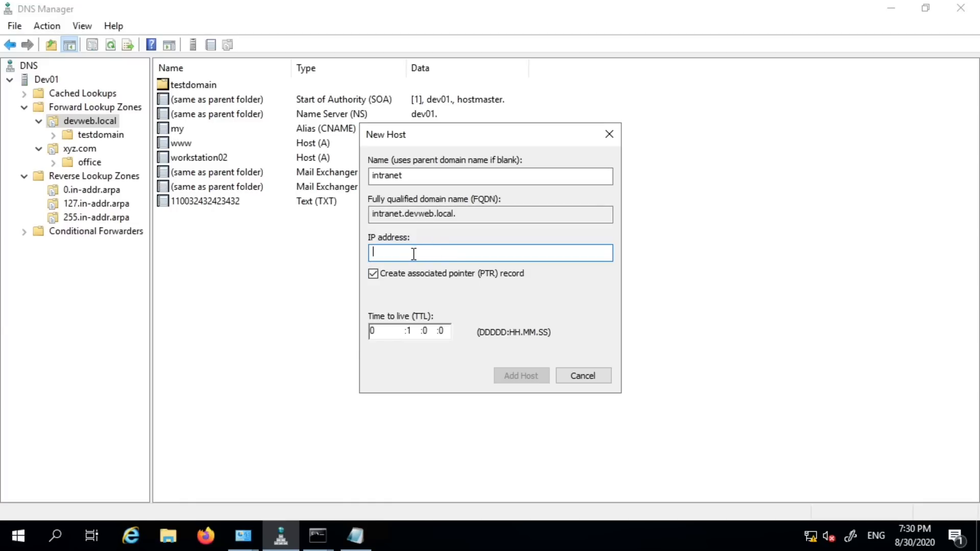
type("10")
type(".0.0.6")
left_click_drag(435, 254, 341, 252)
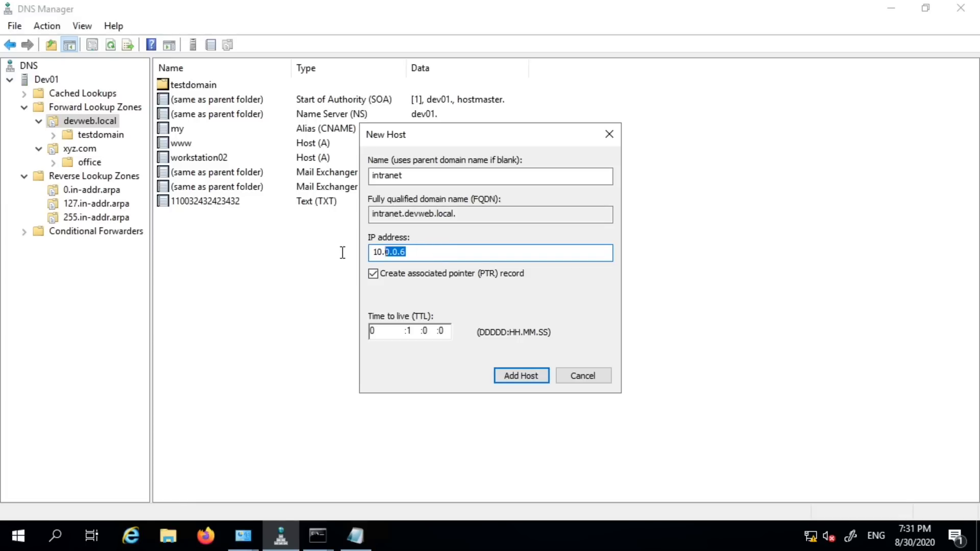
left_click(531, 375)
left_click(590, 323)
left_click(582, 376)
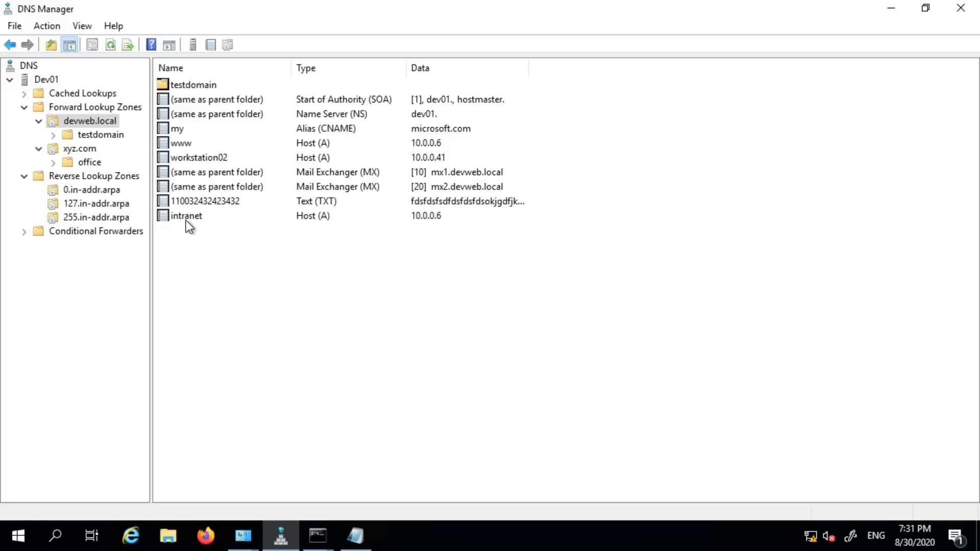
Examine the intranet host record among the other records of the devweb.local zone
left_click(221, 220)
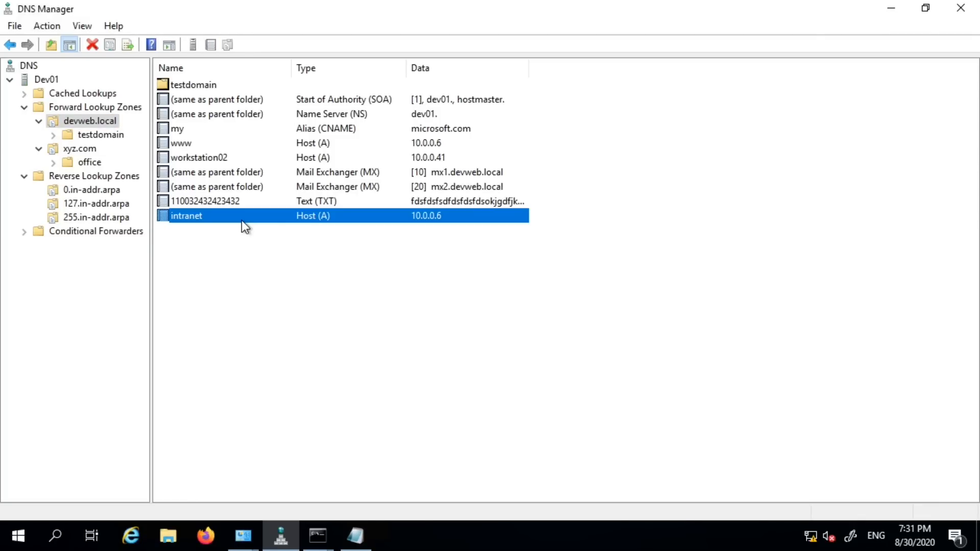
left_click(234, 283)
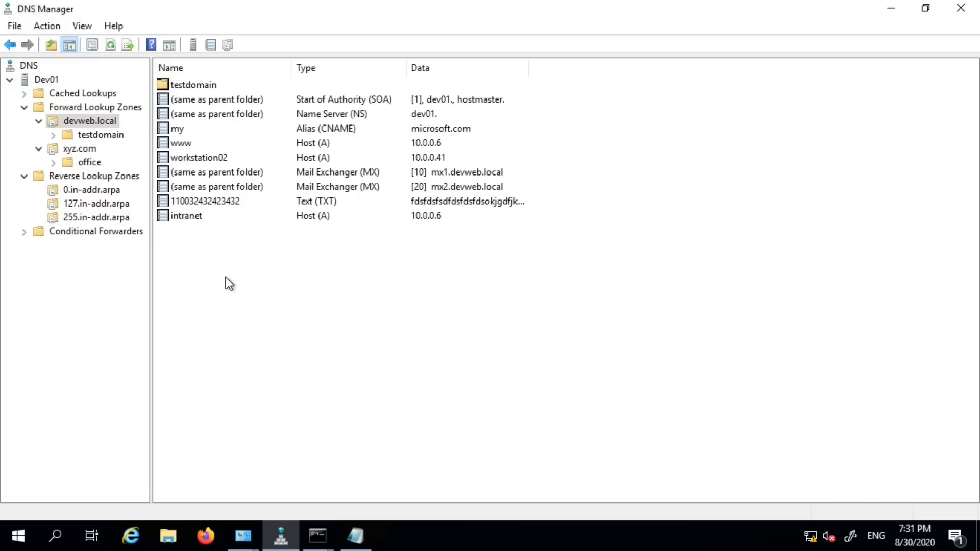
left_click_drag(338, 296, 154, 71)
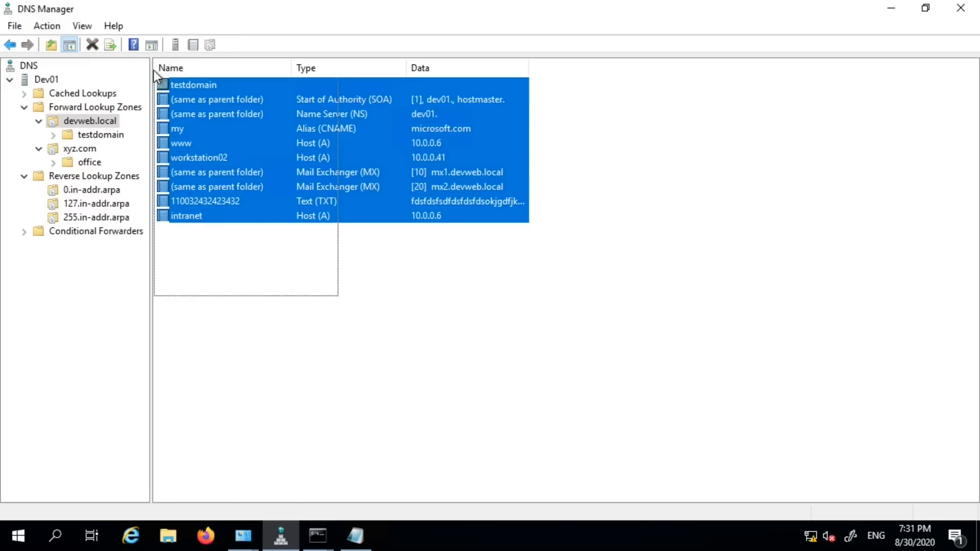
left_click(295, 281)
left_click(242, 219)
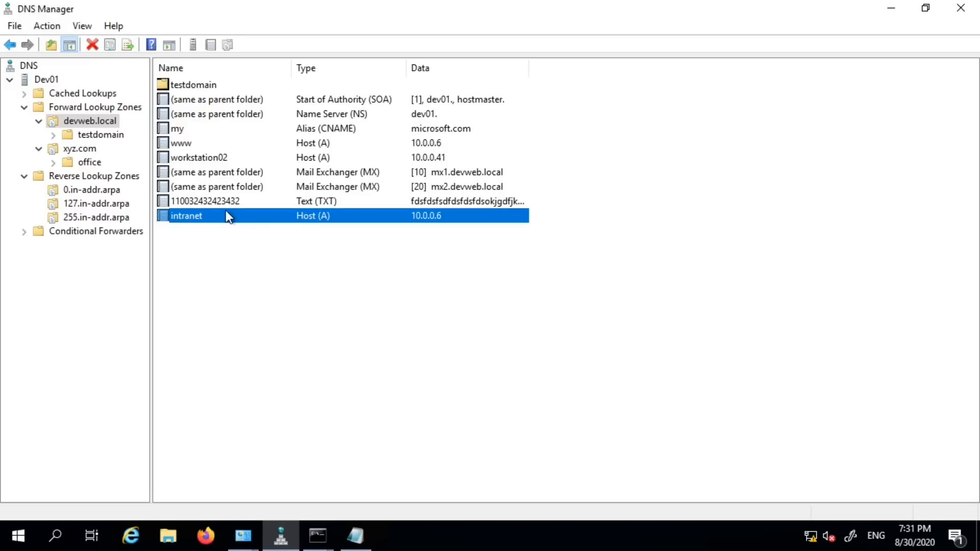
double_click(200, 216)
left_click(357, 295)
left_click_drag(275, 301, 272, 266)
left_click_drag(350, 221, 264, 209)
left_click_drag(356, 297, 274, 296)
left_click(495, 479)
Switch to the Command Prompt and ping intranet.devweb.local to test its name resolution
mouse_move(317, 536)
left_click(378, 489)
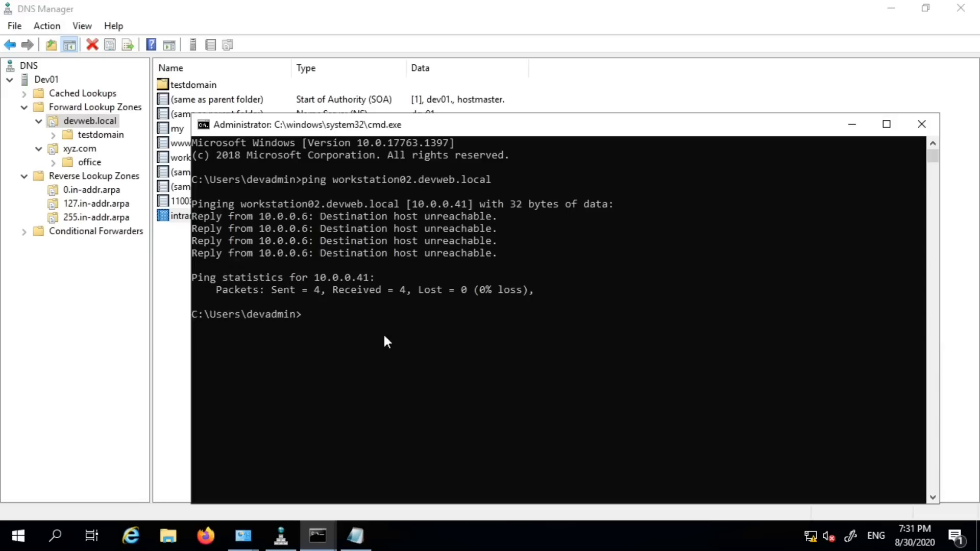
left_click_drag(346, 135, 434, 156)
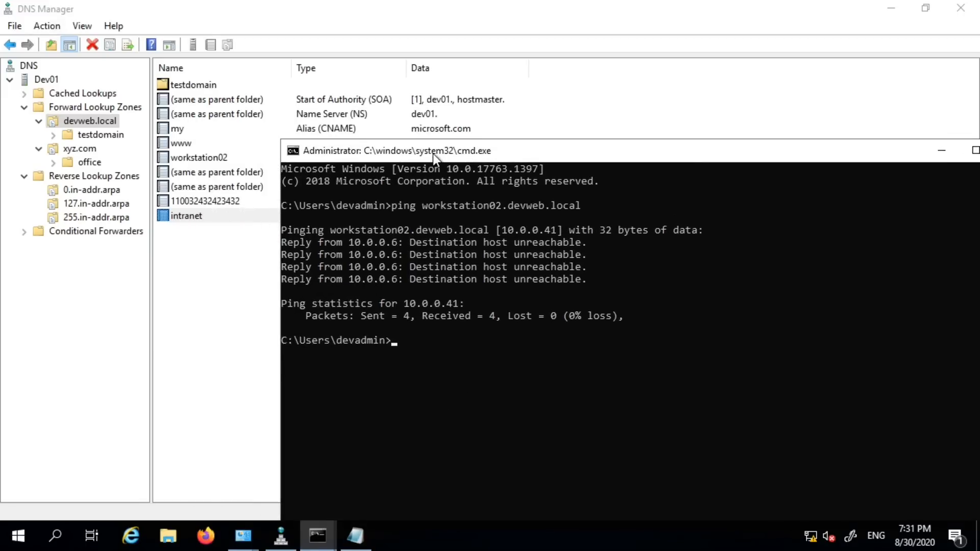
type("ping intranet.dev")
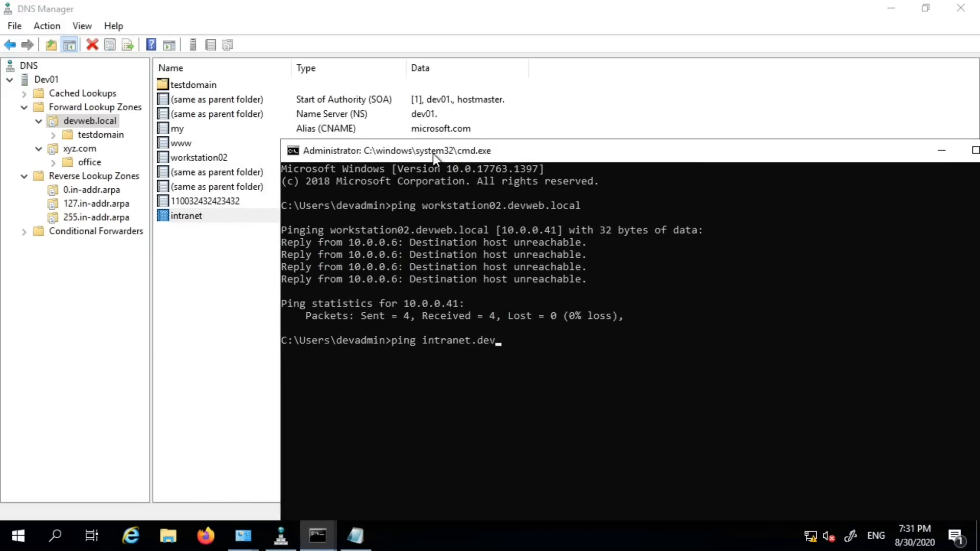
type("web.local")
key("Return")
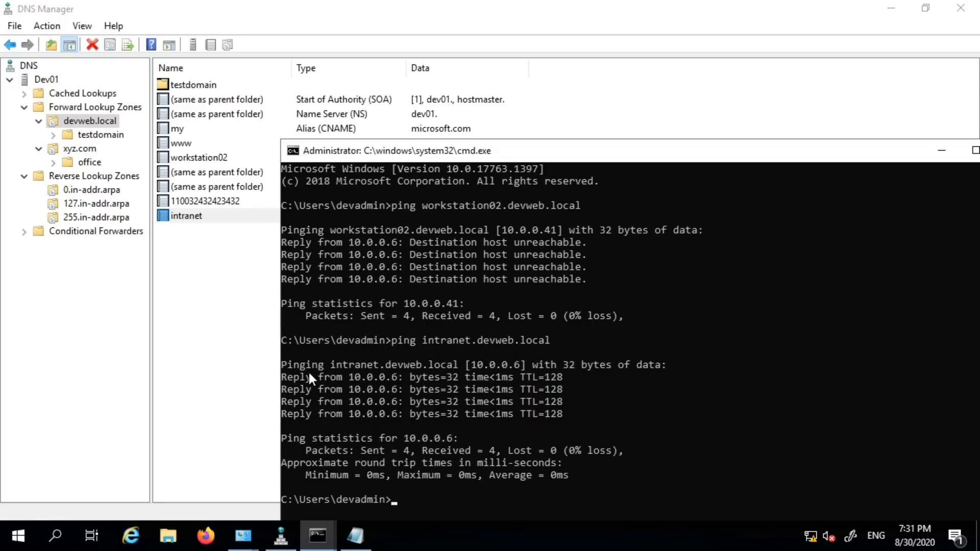
left_click_drag(460, 152, 408, 122)
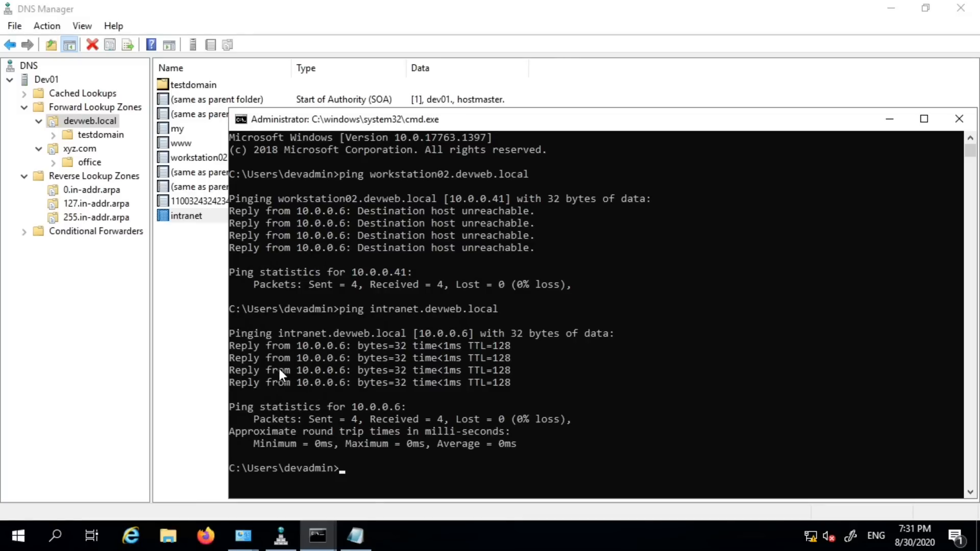
left_click(131, 536)
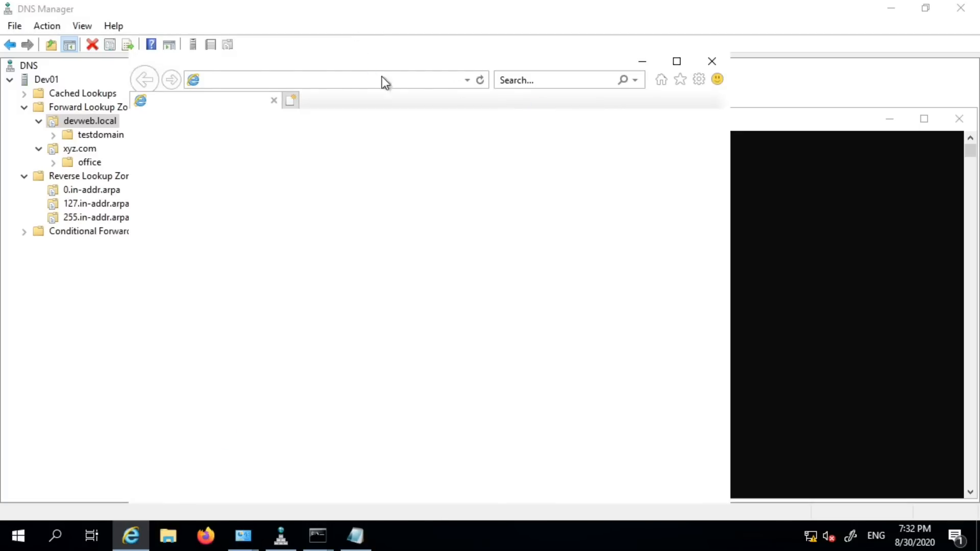
left_click(303, 48)
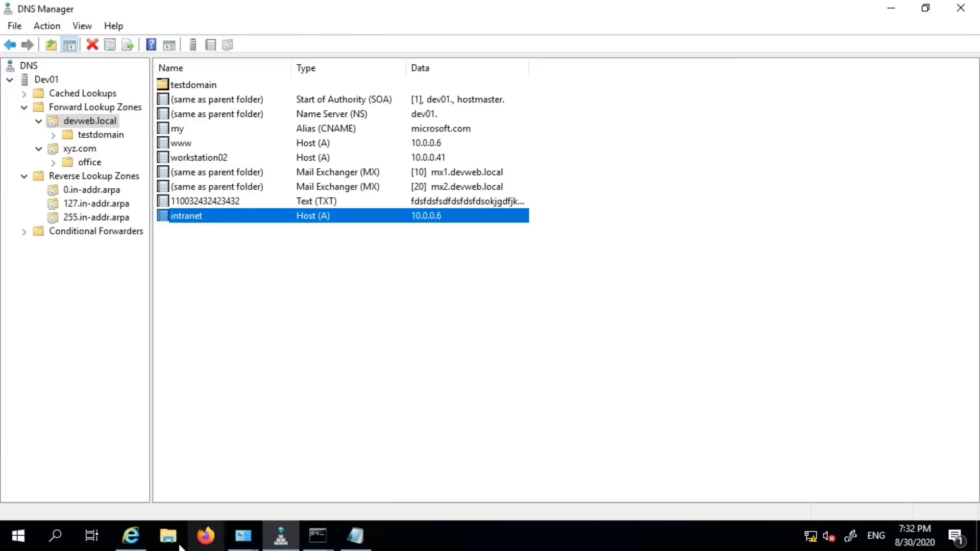
left_click(131, 535)
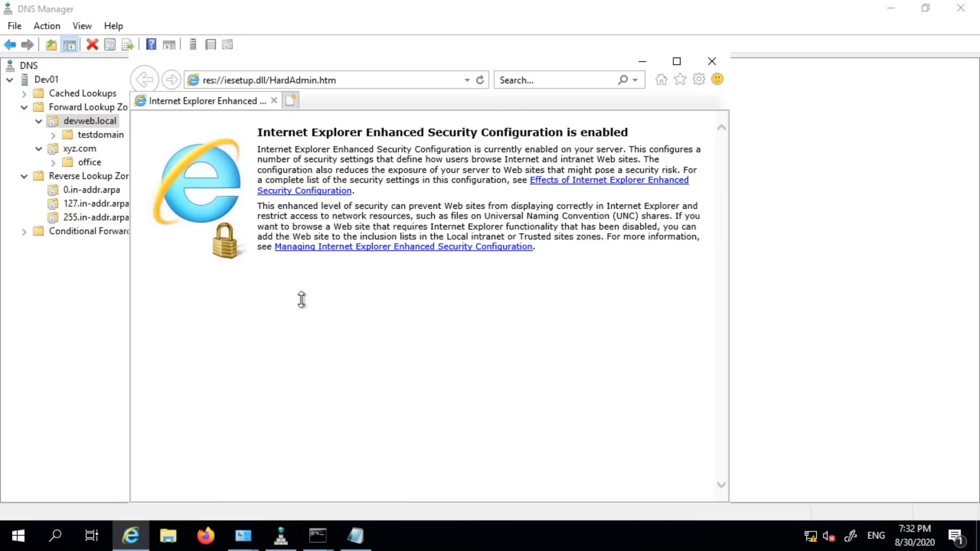
left_click(365, 80)
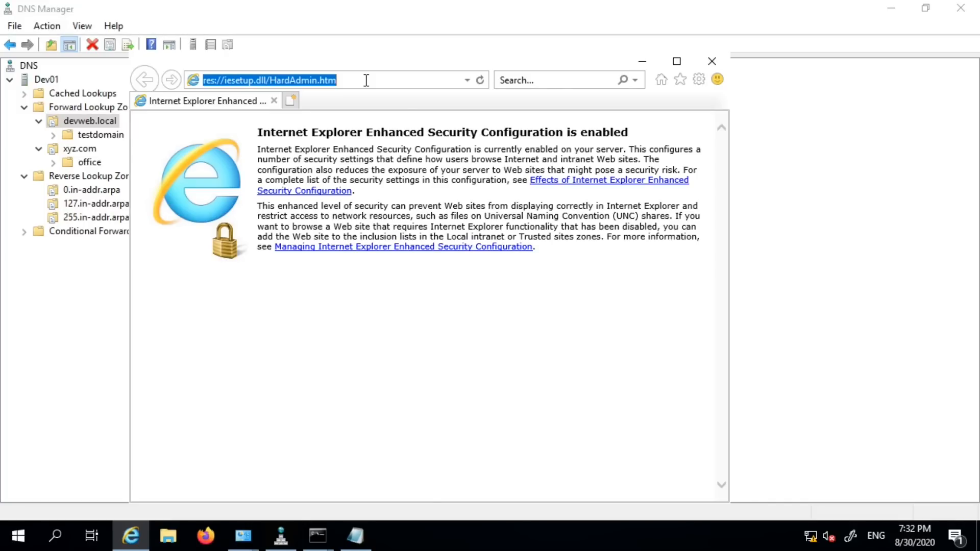
left_click(712, 61)
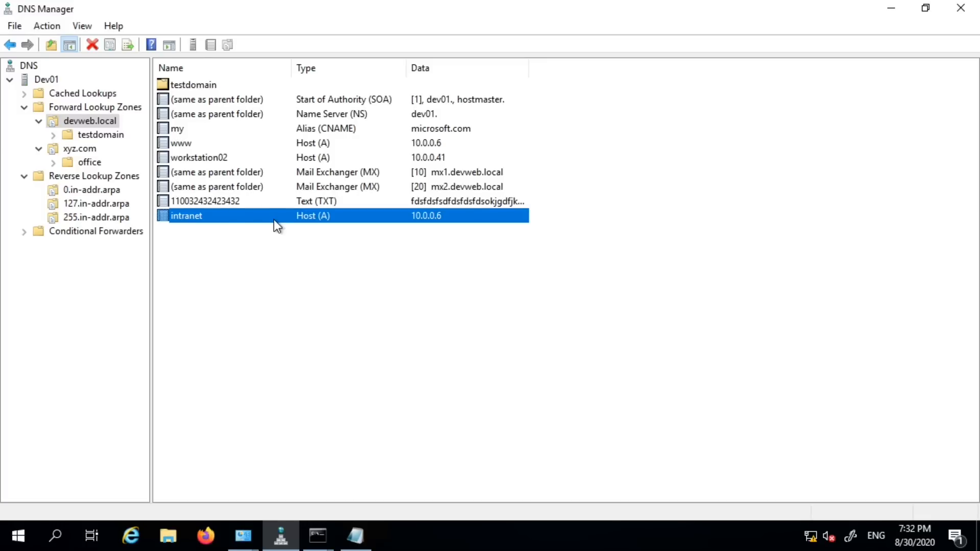
Review the testdomain, Start of Authority and intranet entries in the devweb.local record list
left_click(285, 187)
left_click(312, 155)
left_click(315, 89)
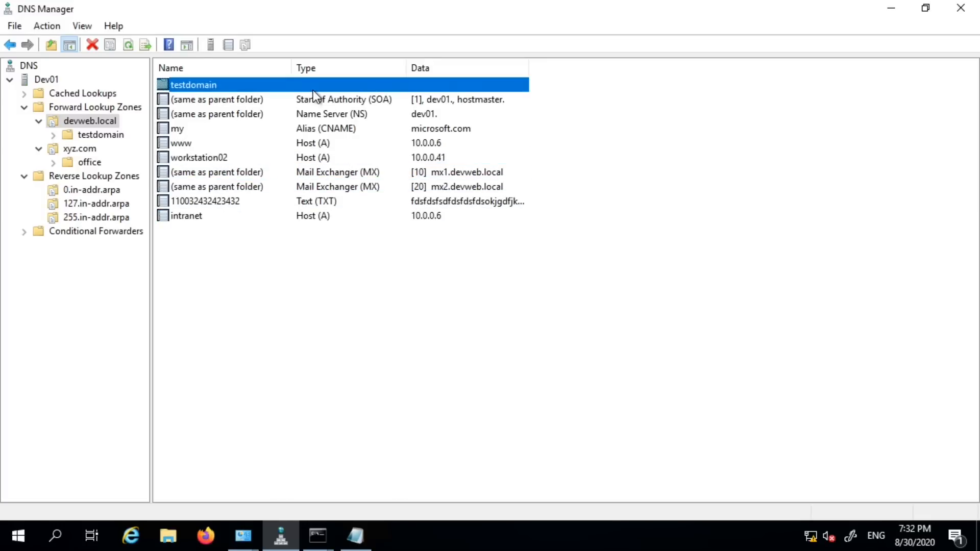
left_click(305, 108)
left_click(312, 101)
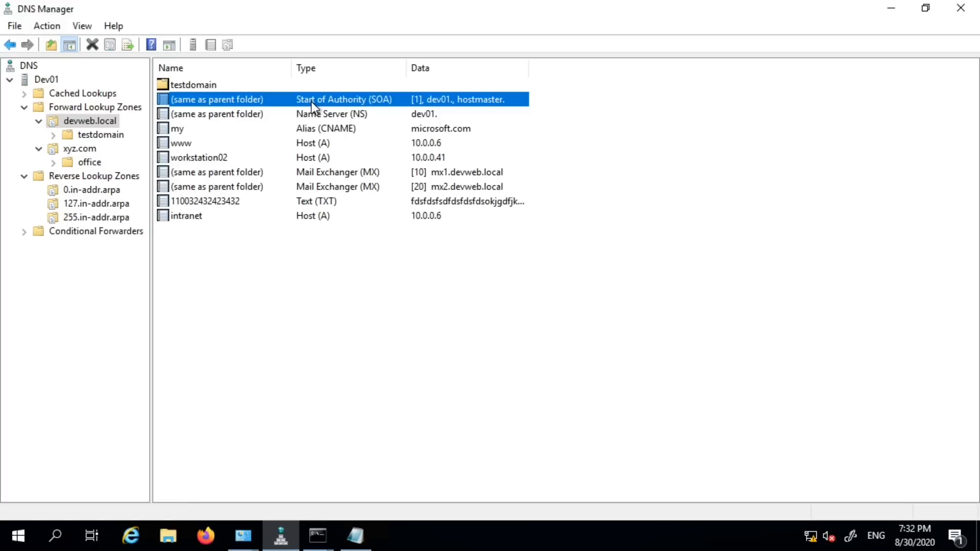
left_click(204, 218)
left_click(252, 333)
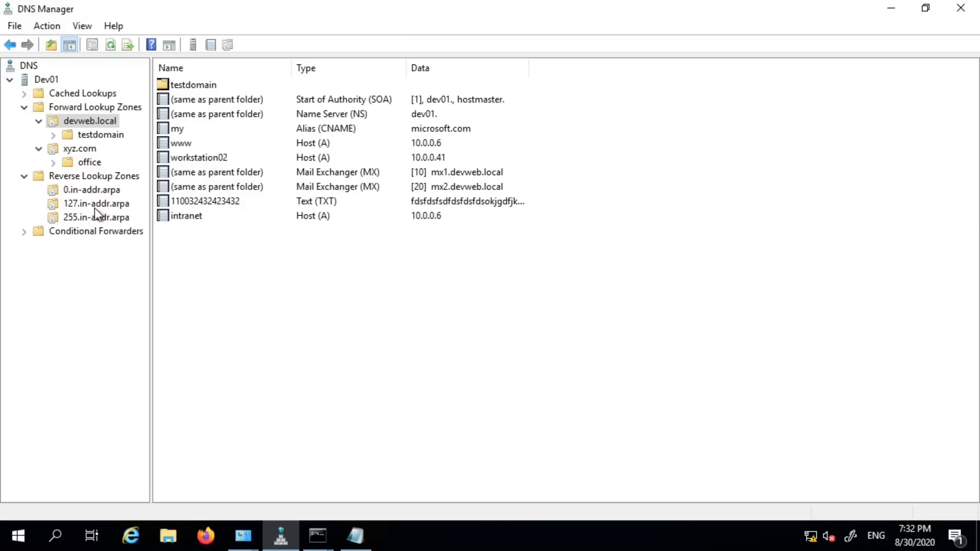
Start a new zone under Reverse Lookup Zones and choose Primary zone as its type
left_click(98, 177)
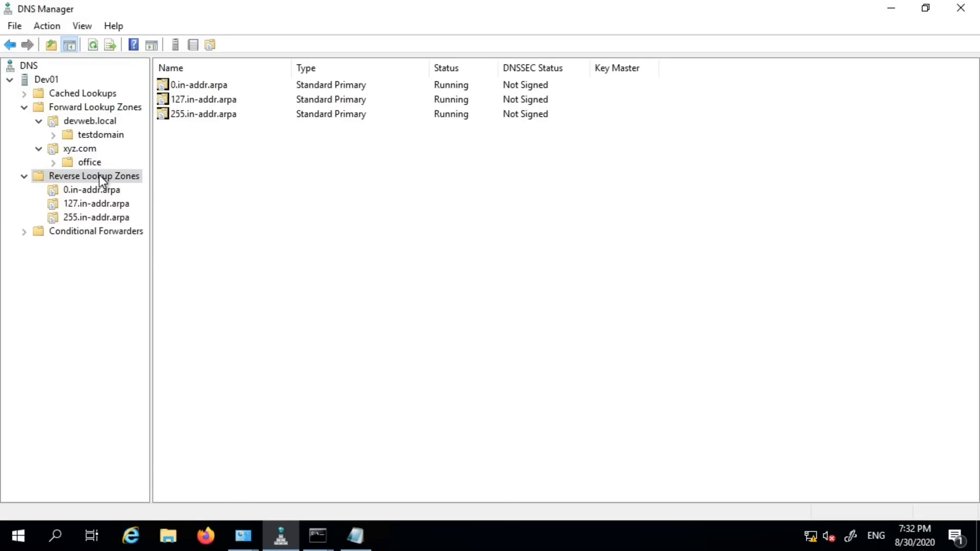
right_click(102, 179)
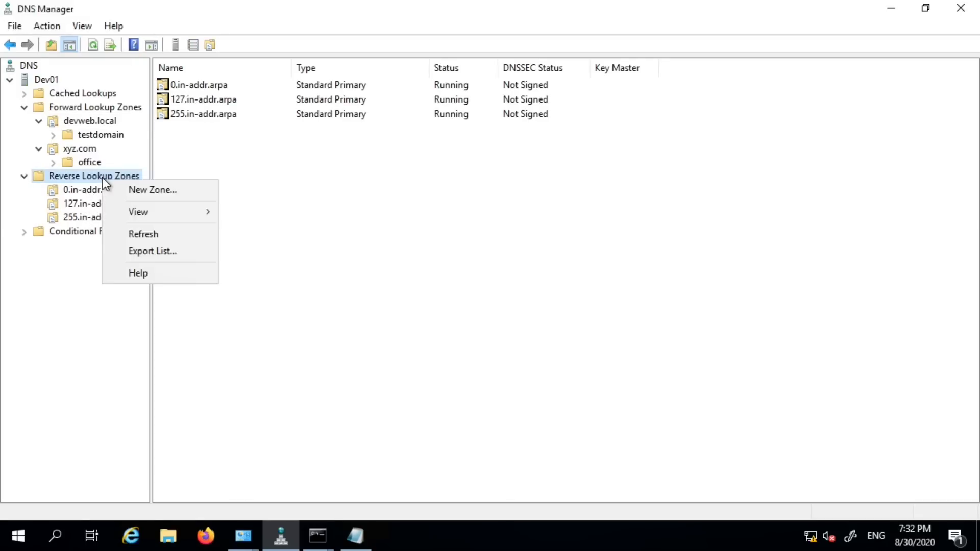
left_click(179, 193)
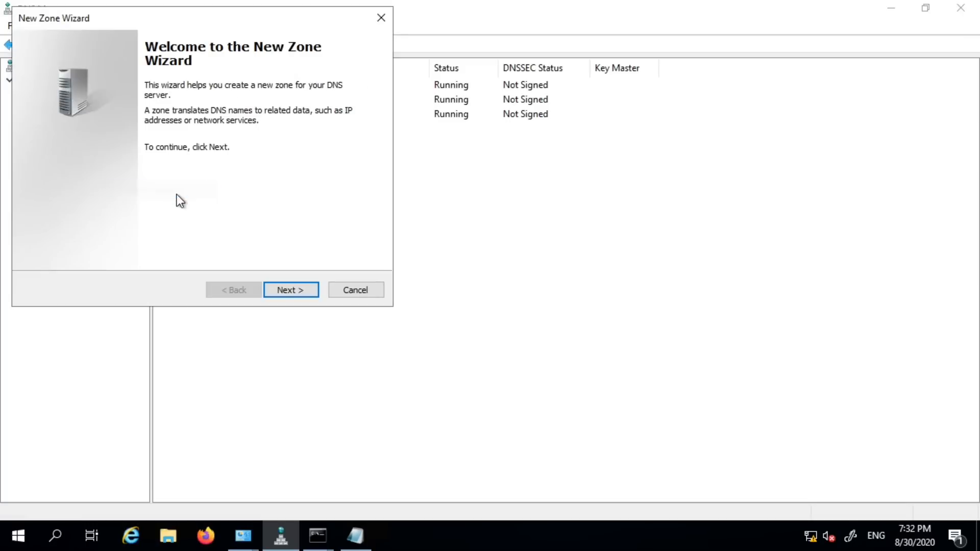
left_click_drag(163, 19, 382, 130)
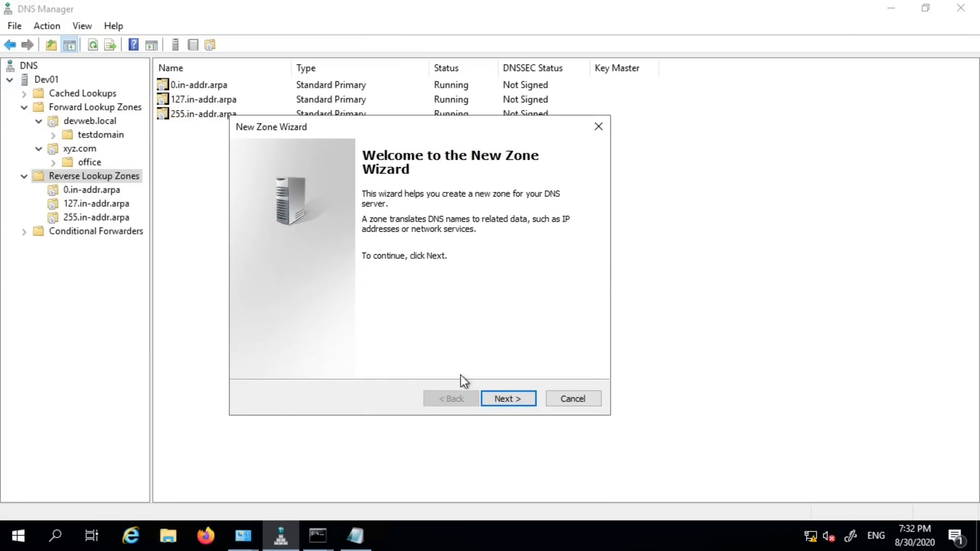
left_click(508, 398)
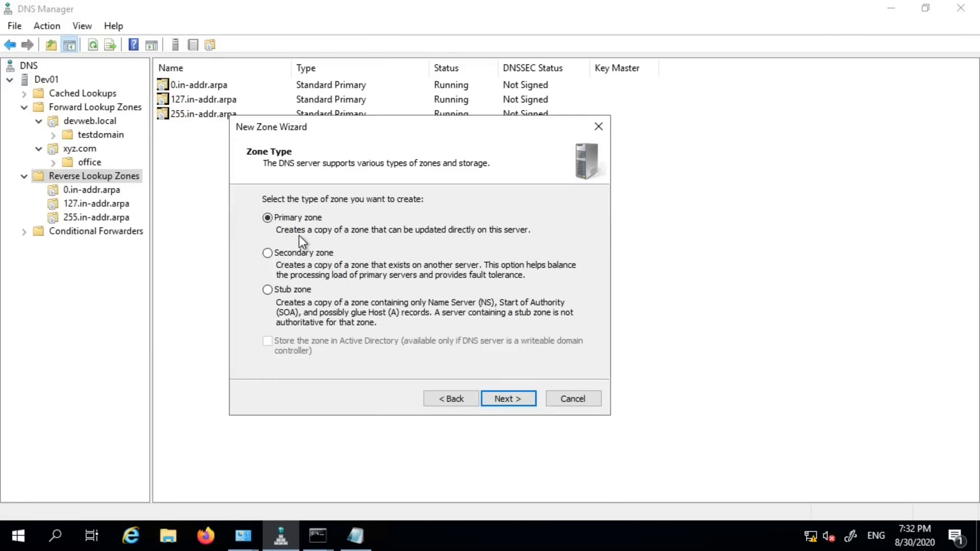
left_click(508, 397)
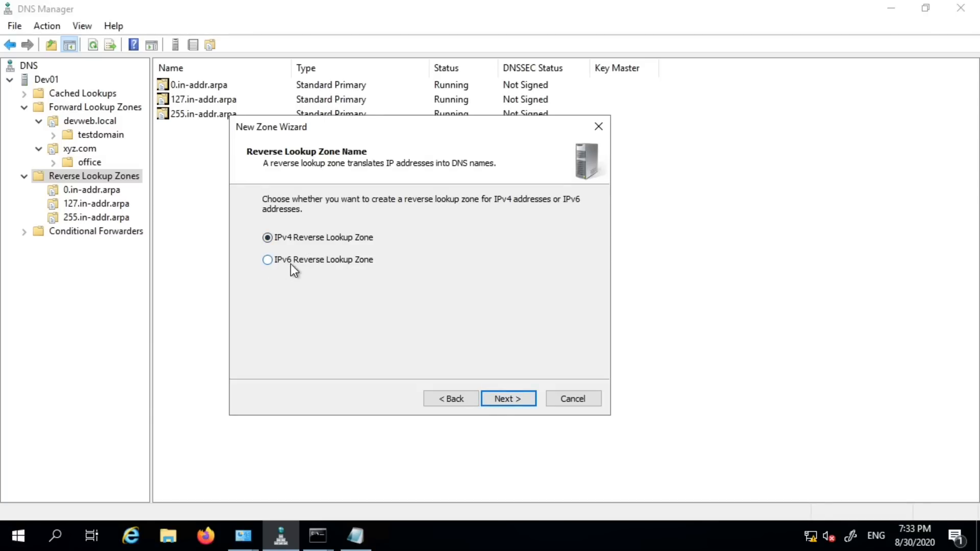
left_click(267, 260)
left_click(504, 399)
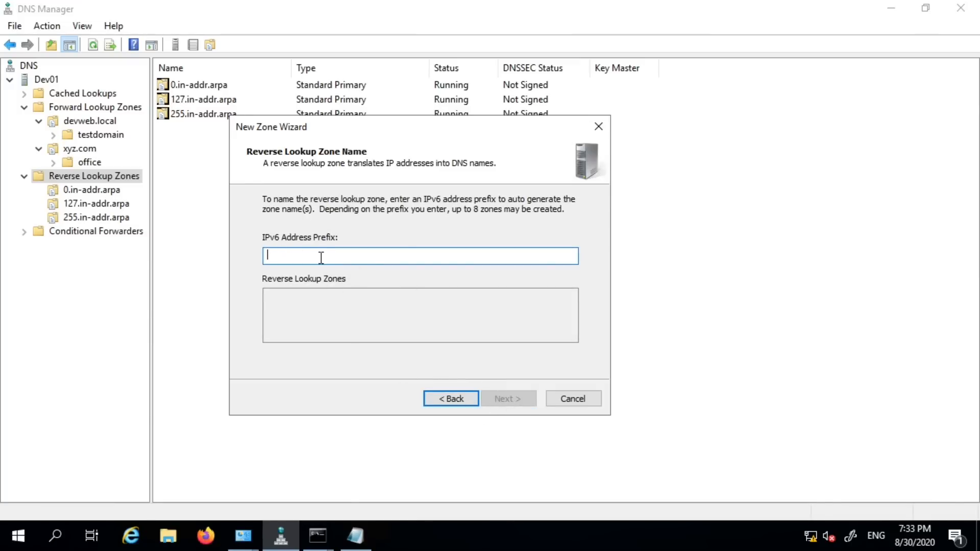
left_click(445, 402)
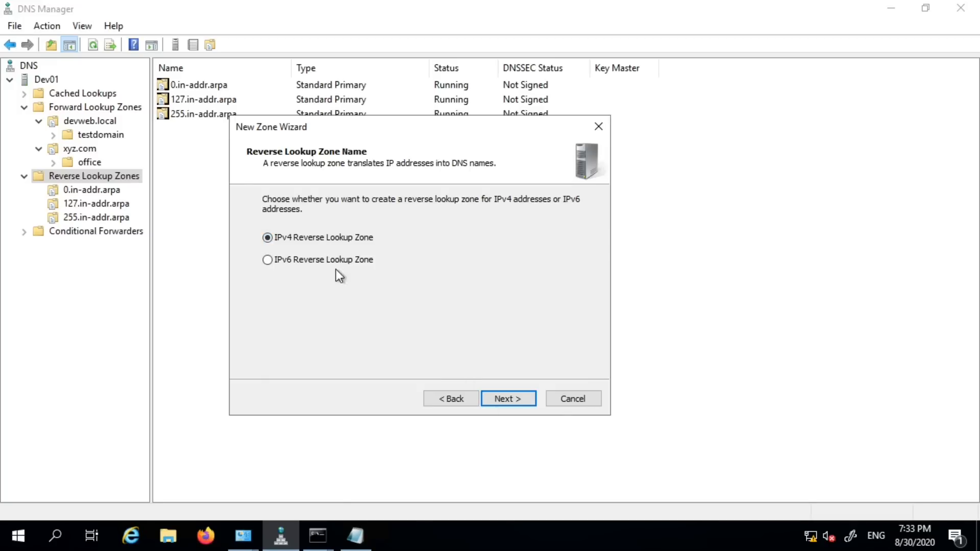
Choose an IPv4 reverse lookup zone for the new zone and enter 10.0.0 as its network ID
left_click(510, 401)
left_click_drag(345, 133, 449, 176)
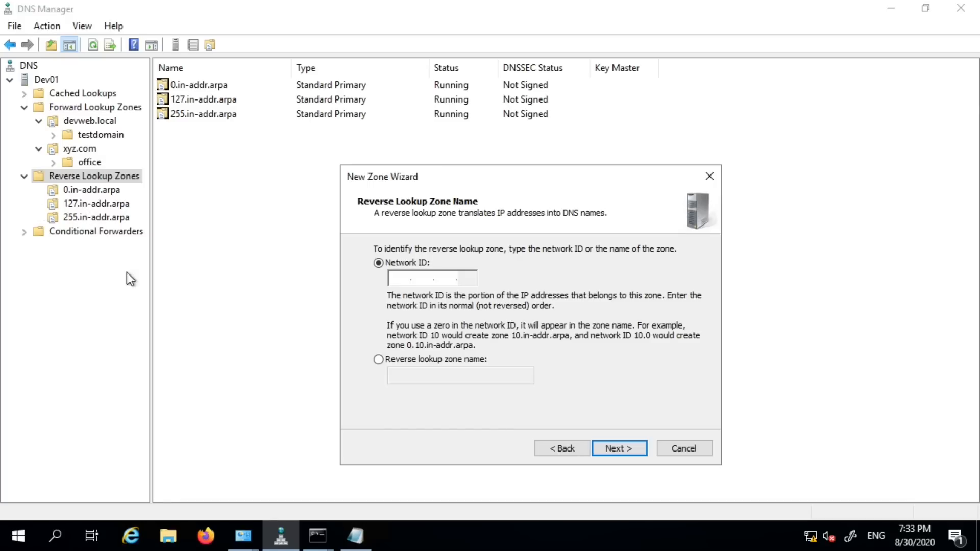
left_click(408, 281)
type("10")
left_click(379, 359)
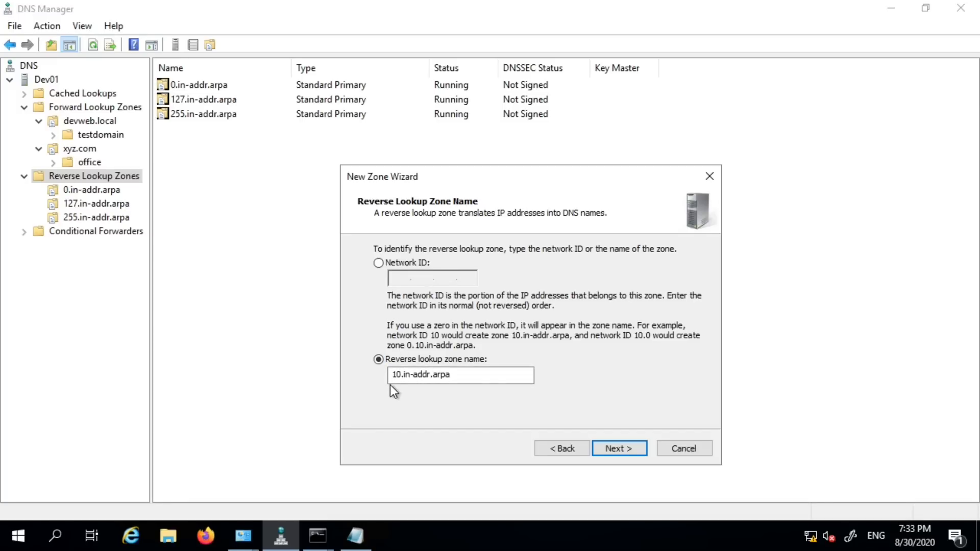
left_click(384, 261)
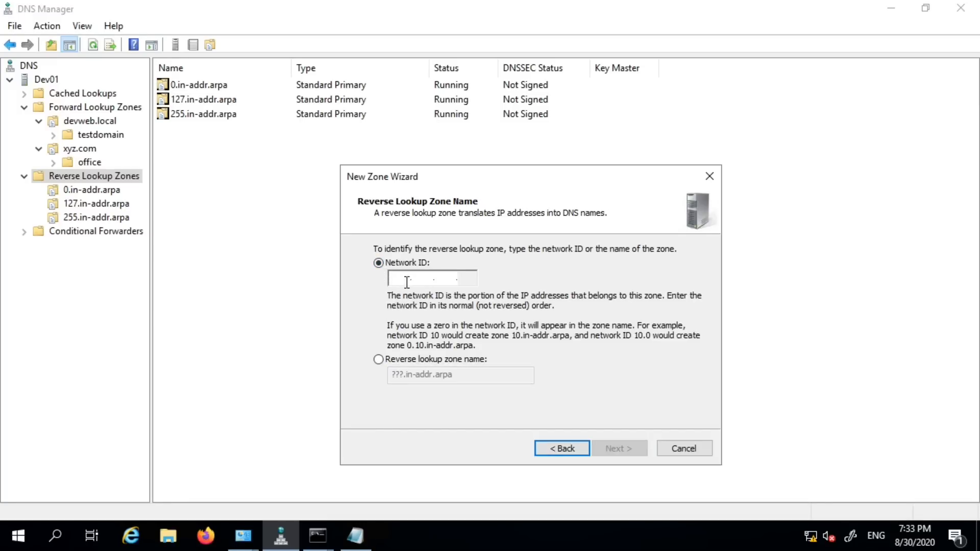
type("10.")
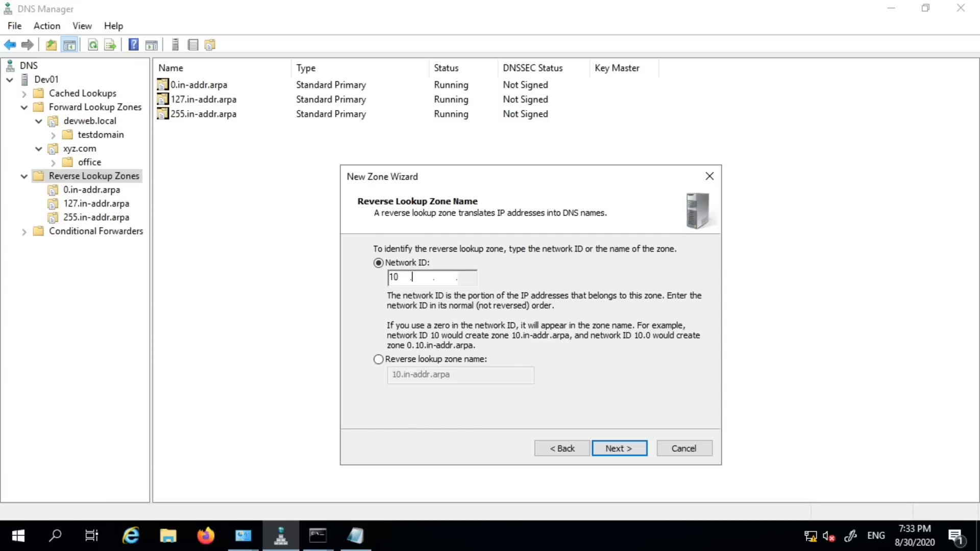
type("0.0")
Identify the new zone by reverse lookup zone name, using 0.0.10.in-addr.arpa
left_click(462, 280)
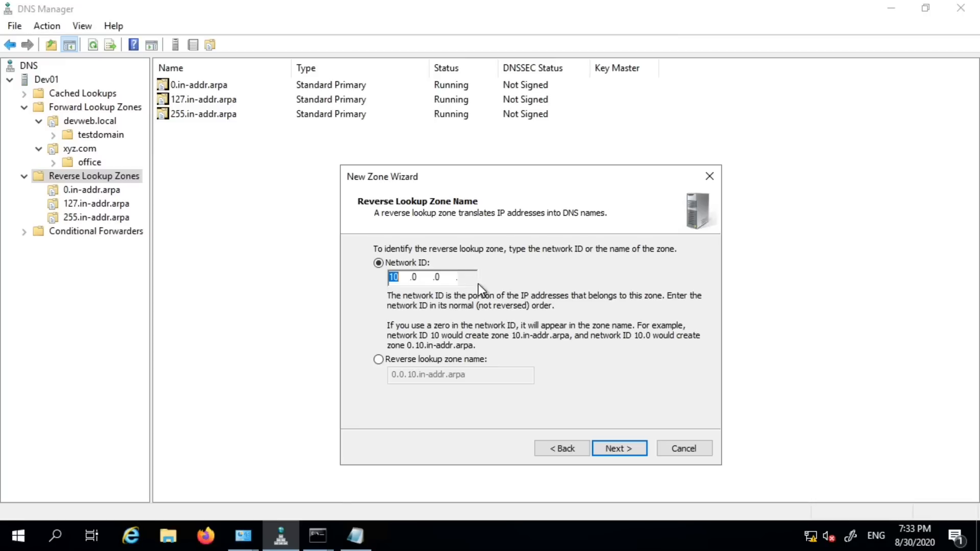
left_click(439, 276)
left_click(469, 280)
left_click(432, 362)
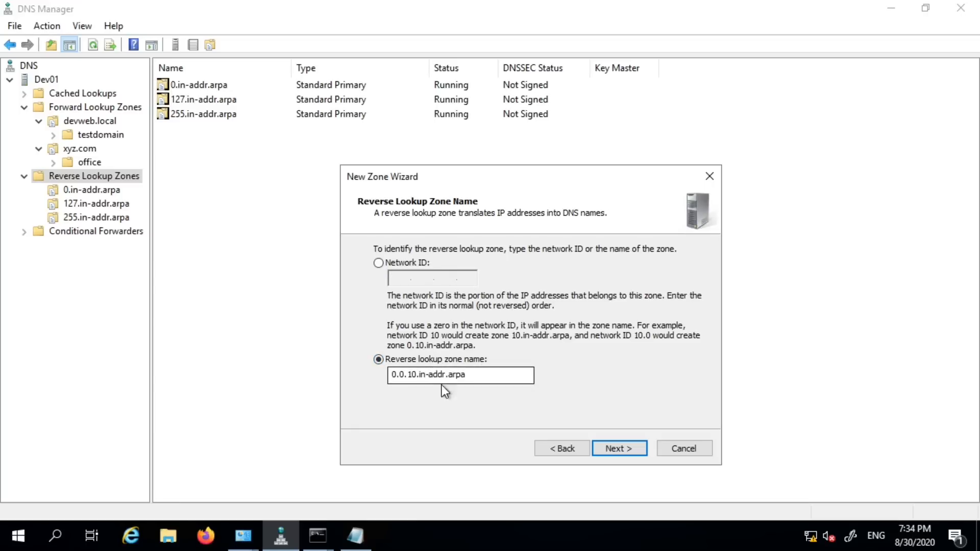
left_click_drag(498, 374, 365, 372)
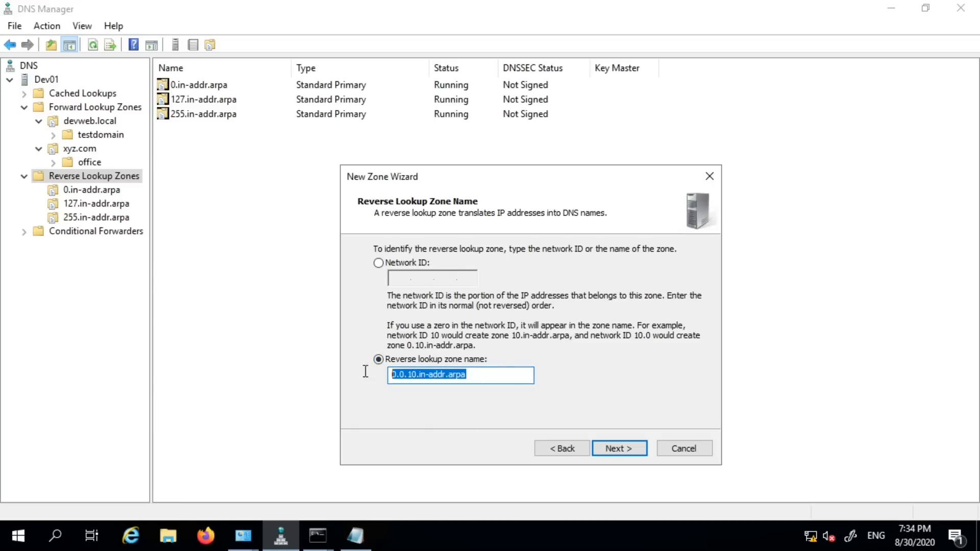
left_click(486, 375)
left_click_drag(468, 376, 423, 381)
left_click(421, 381)
Accept the proposed zone file, allow both nonsecure and secure dynamic updates, and finish creating the reverse zone
left_click(615, 449)
left_click(620, 449)
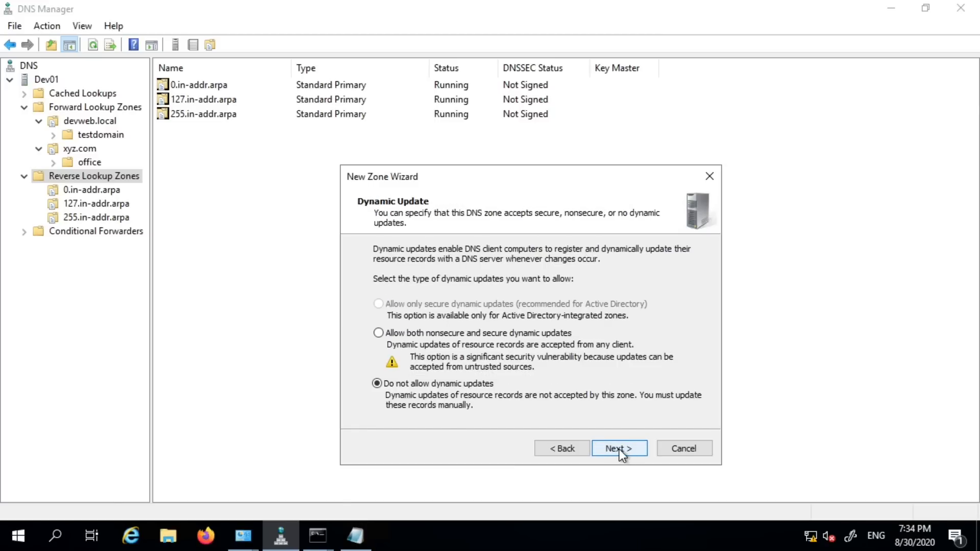
left_click(624, 451)
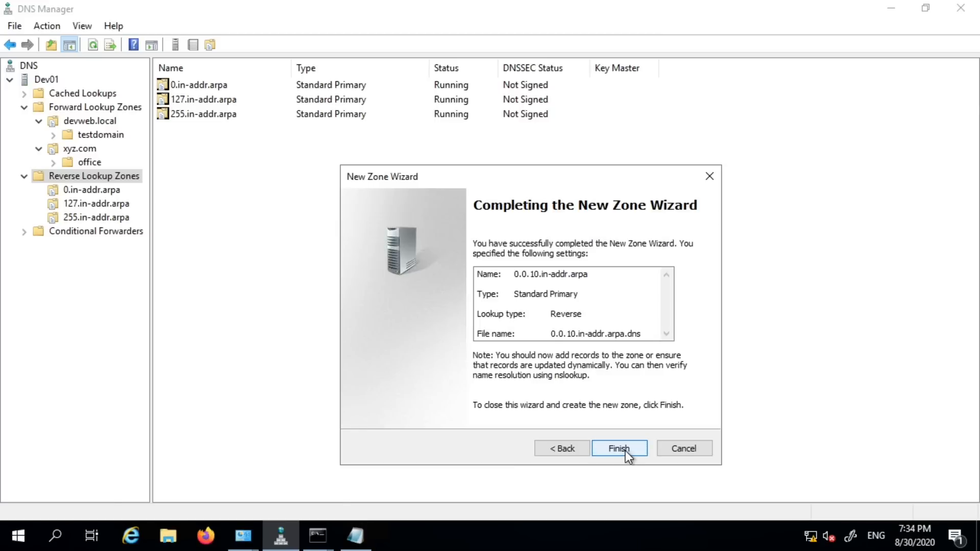
left_click(571, 447)
left_click(405, 335)
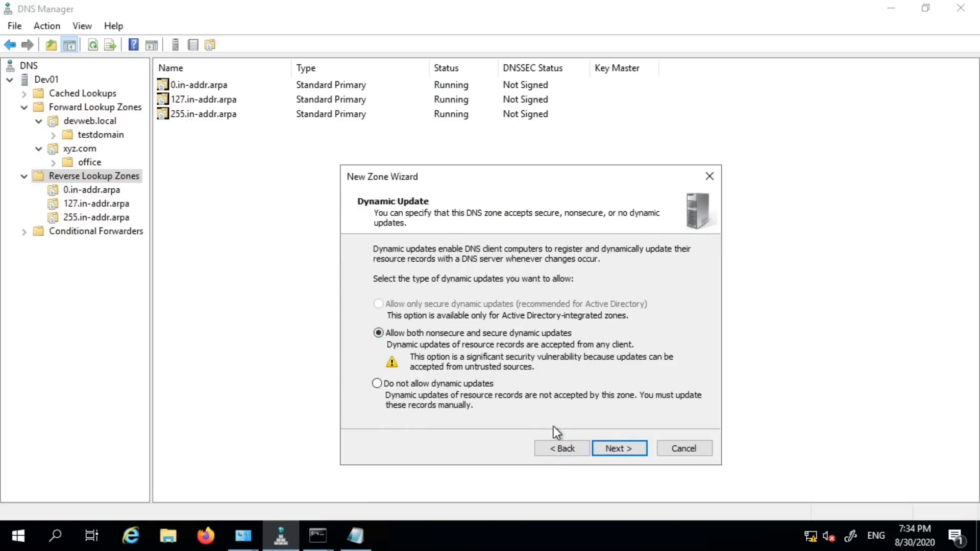
left_click(612, 448)
left_click(615, 448)
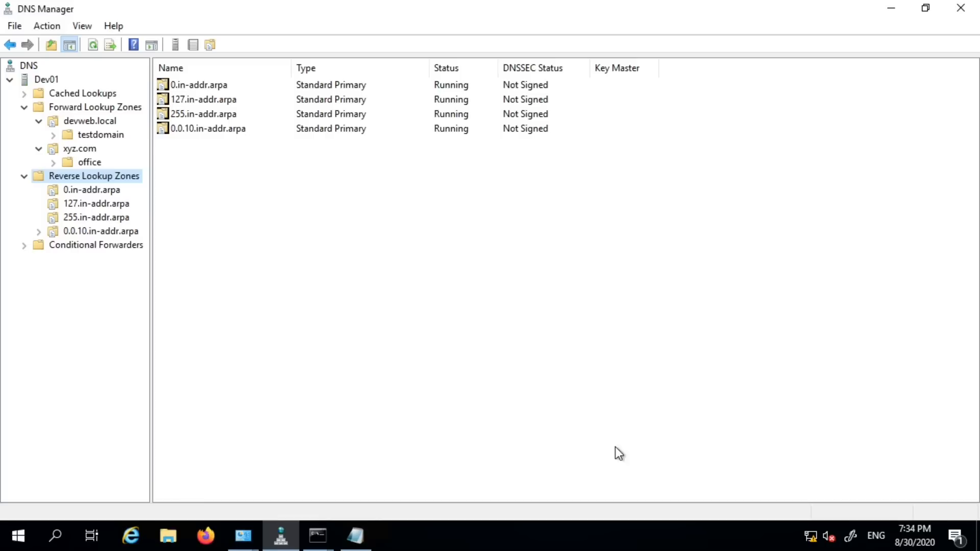
Compare the records and available commands of the 0.0.10.in-addr.arpa zone with those of the default reverse lookup zones
left_click(105, 232)
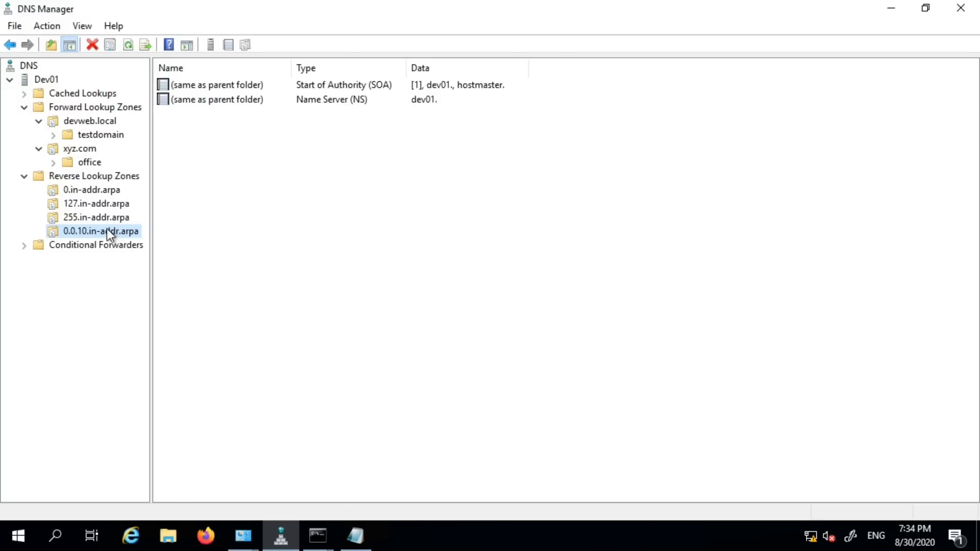
left_click(94, 189)
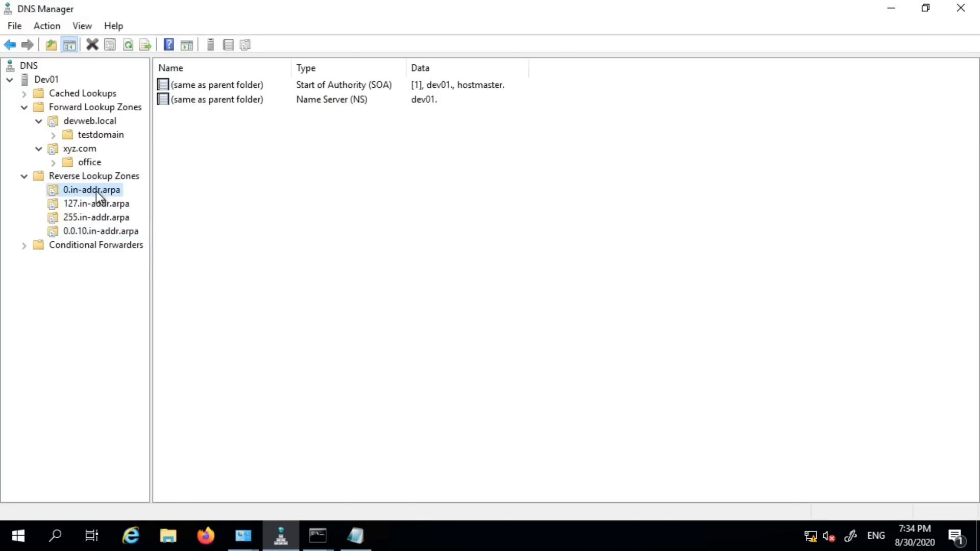
right_click(96, 191)
left_click(69, 203)
left_click(87, 191)
left_click(94, 218)
right_click(96, 217)
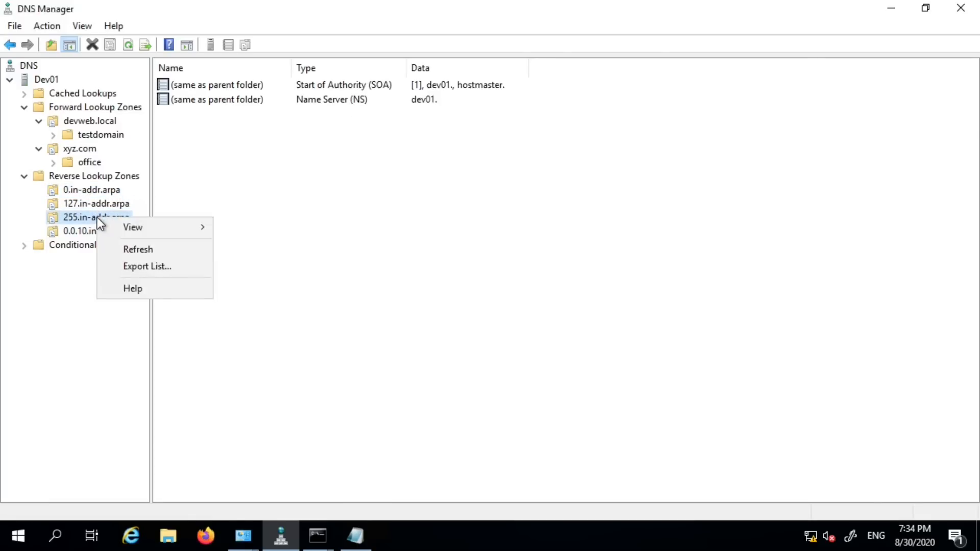
left_click(87, 231)
right_click(89, 228)
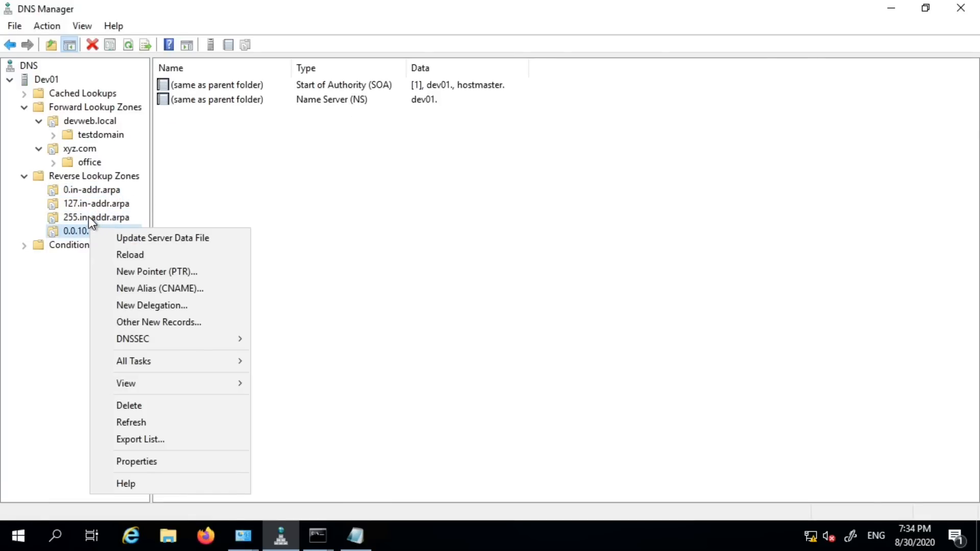
left_click(78, 218)
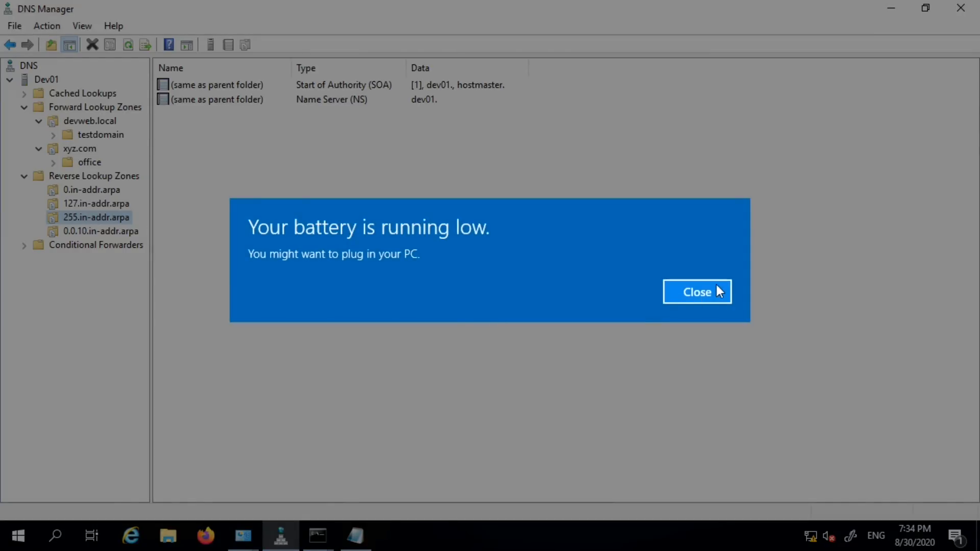
left_click(712, 295)
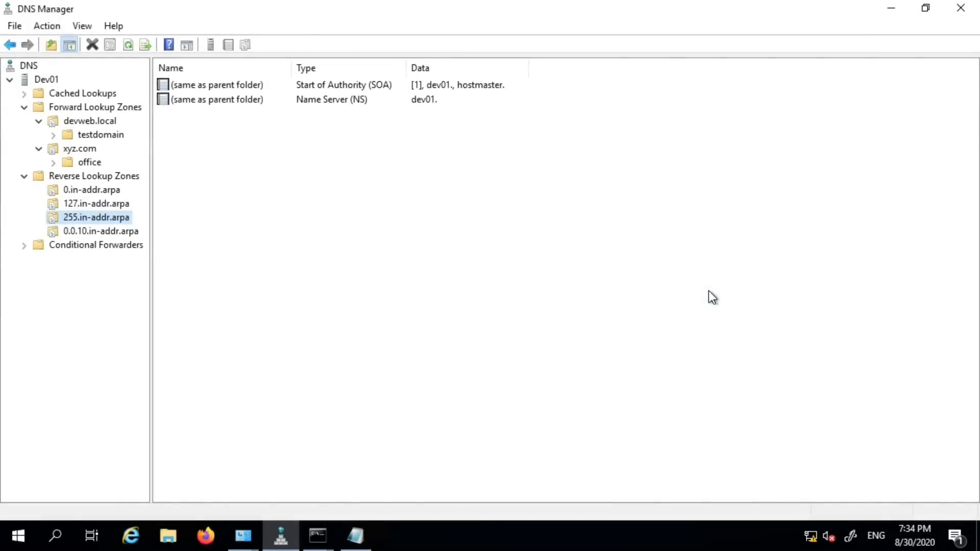
Start a new pointer (PTR) record in the 0.0.10.in-addr.arpa zone with host IP address 10.0.0.6
left_click(103, 233)
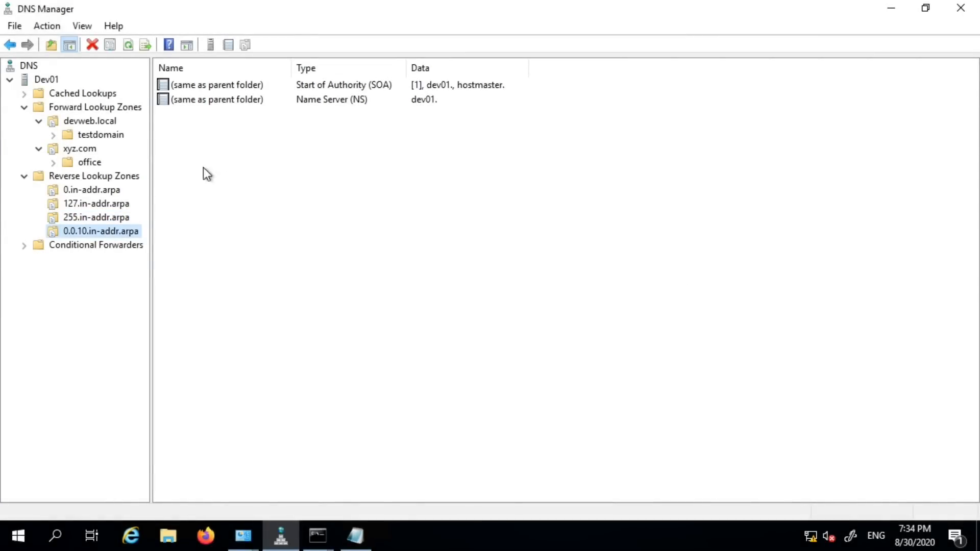
right_click(219, 162)
left_click(317, 206)
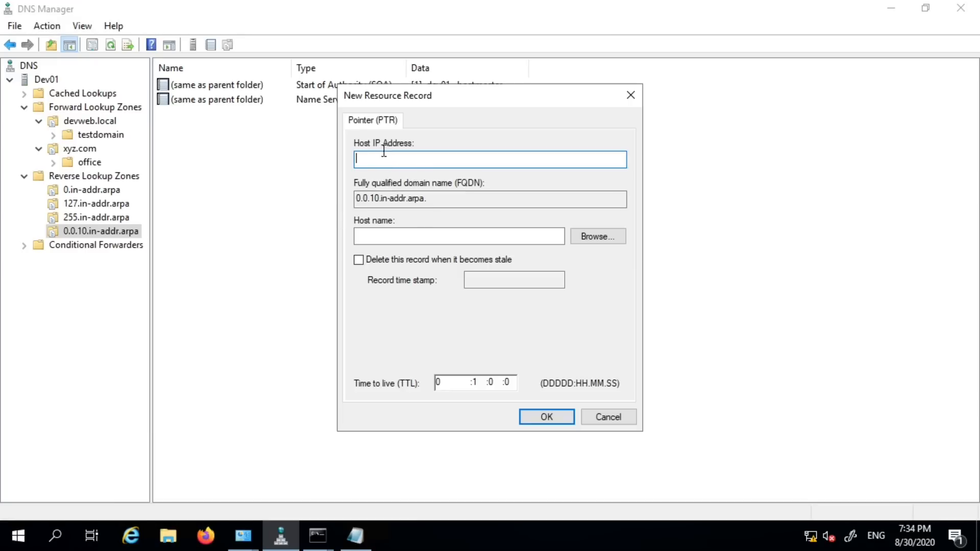
type("10.0.")
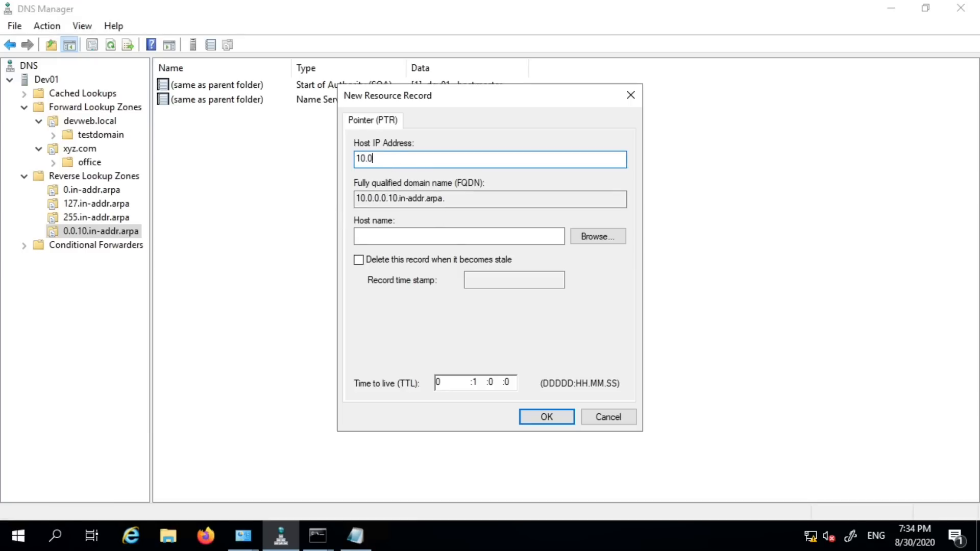
type("0")
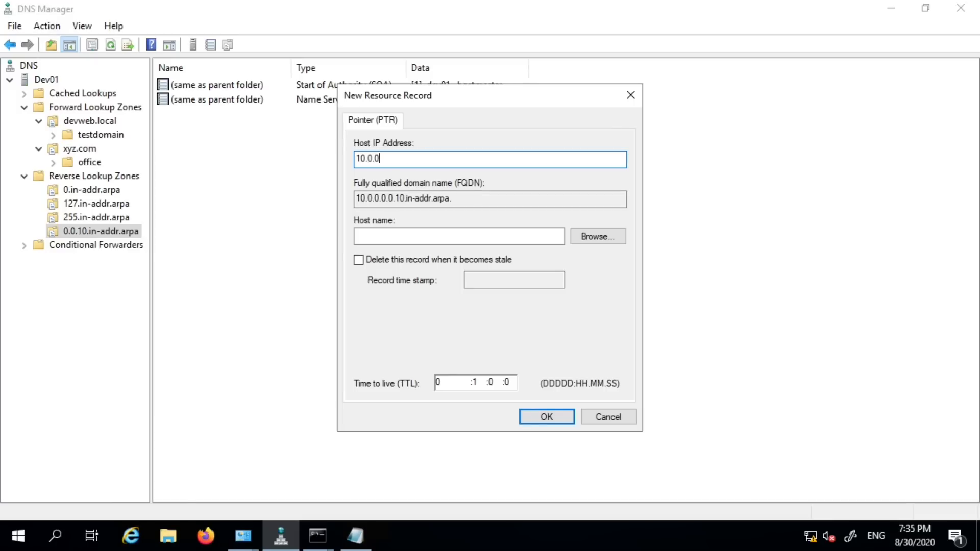
type(".6")
Browse Dev01's forward lookup zones down to devweb.local to examine the host records available for the pointer's host name
left_click(406, 237)
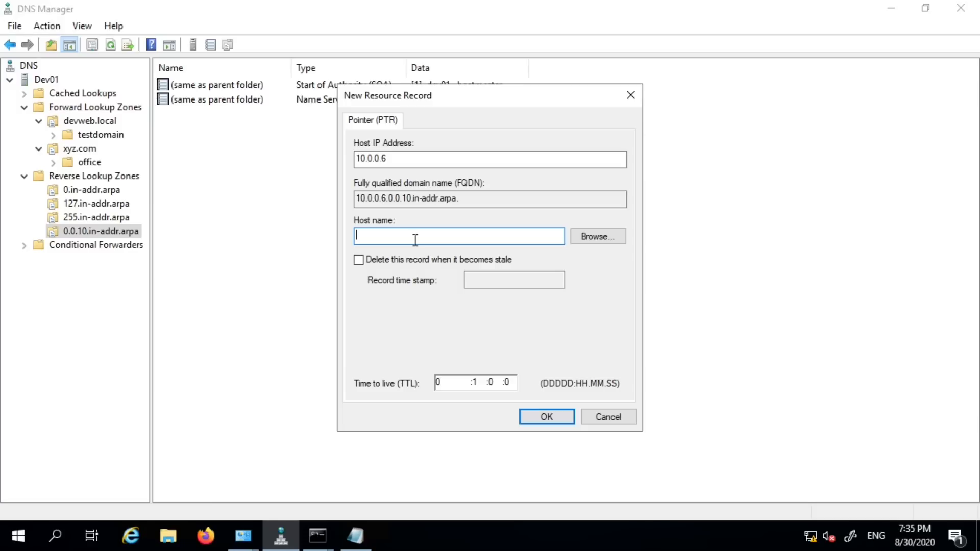
left_click(593, 236)
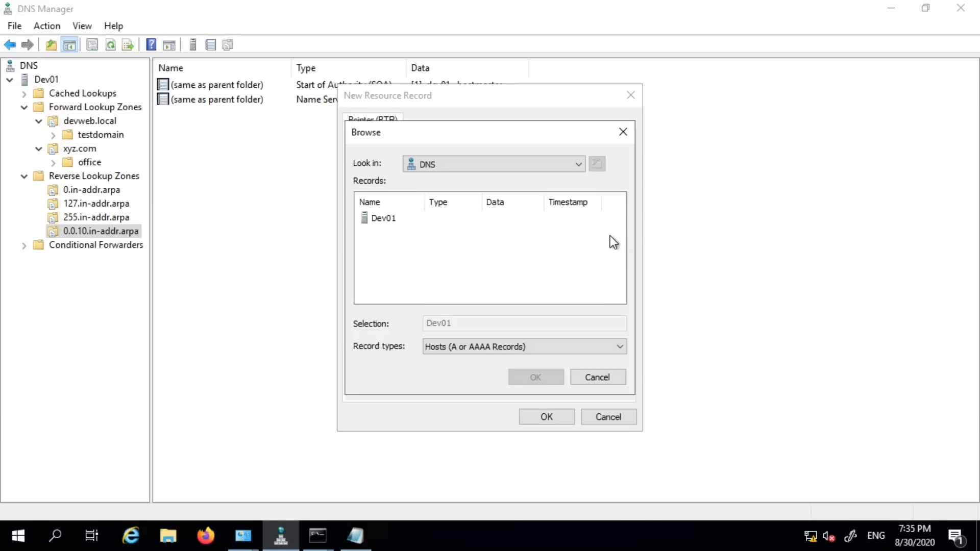
left_click(381, 218)
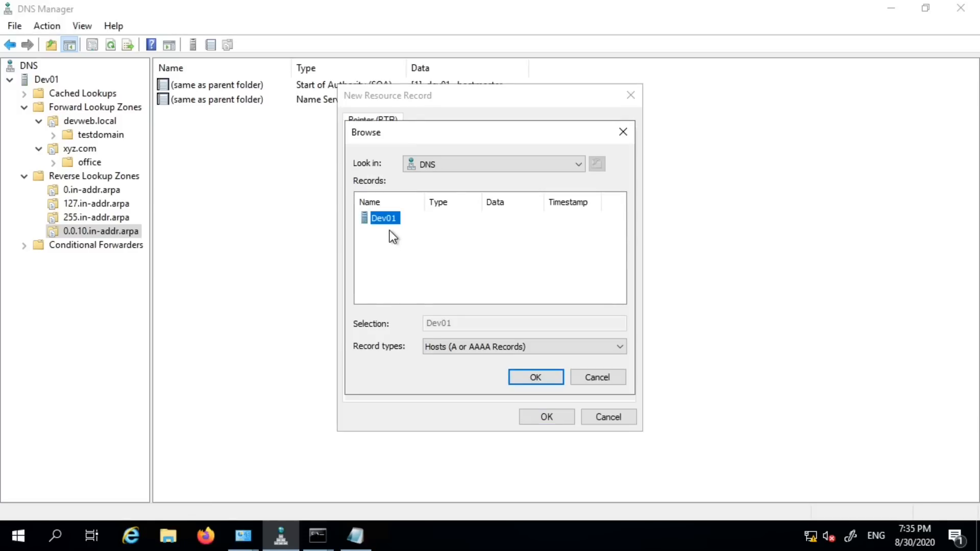
left_click(532, 376)
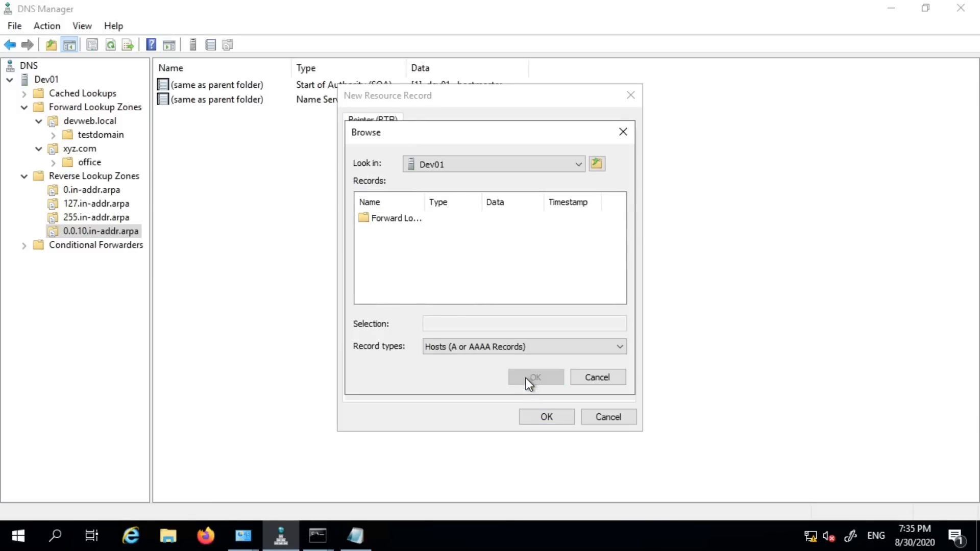
left_click(399, 220)
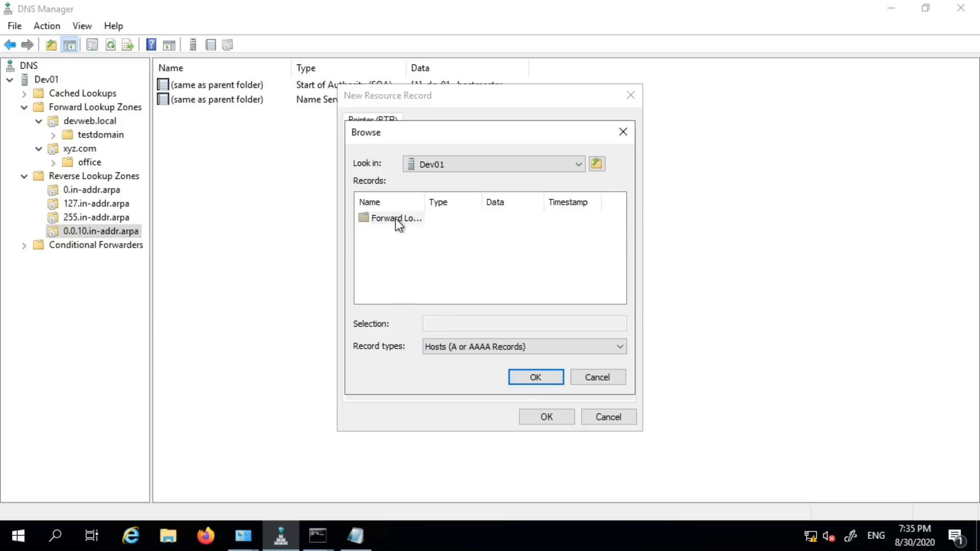
left_click(525, 377)
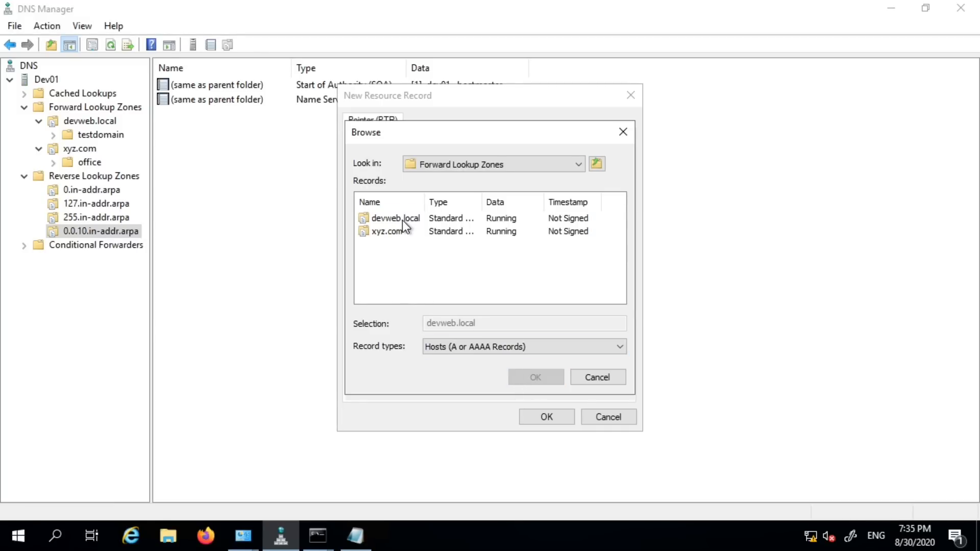
left_click(402, 219)
left_click(530, 377)
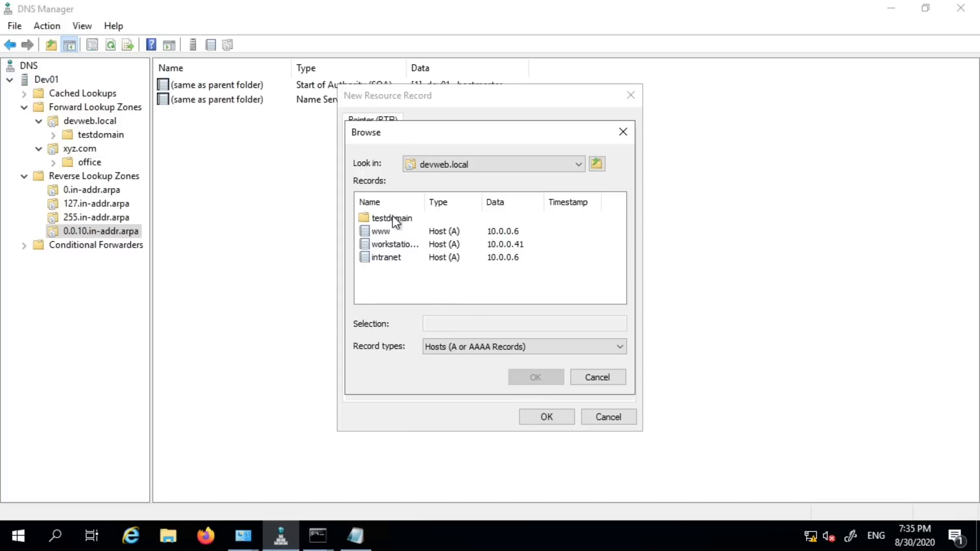
left_click(587, 376)
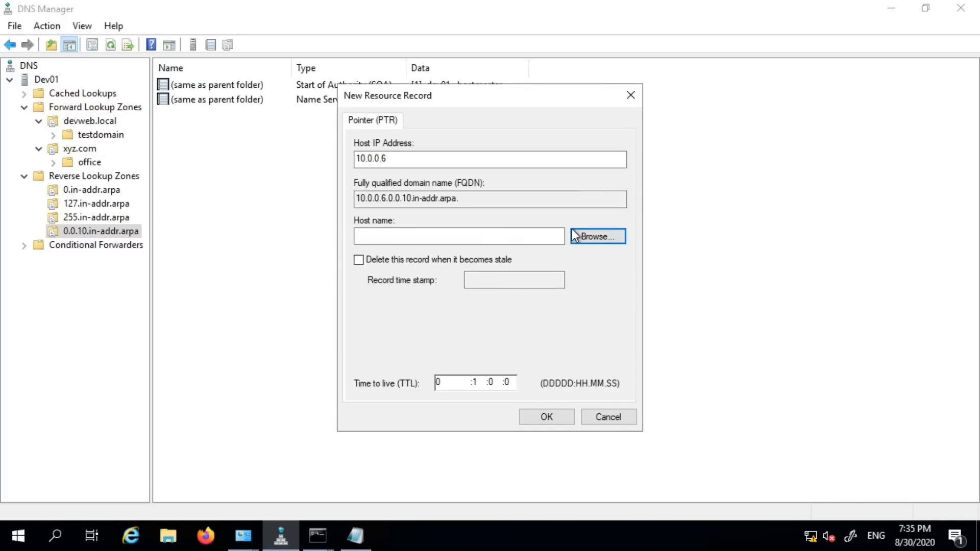
left_click(592, 231)
left_click(378, 218)
left_click(533, 377)
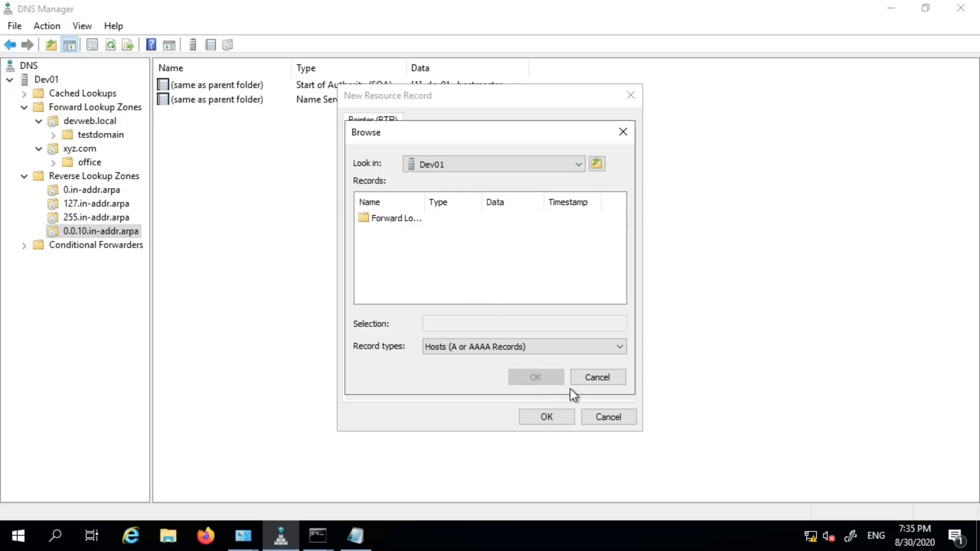
left_click(583, 167)
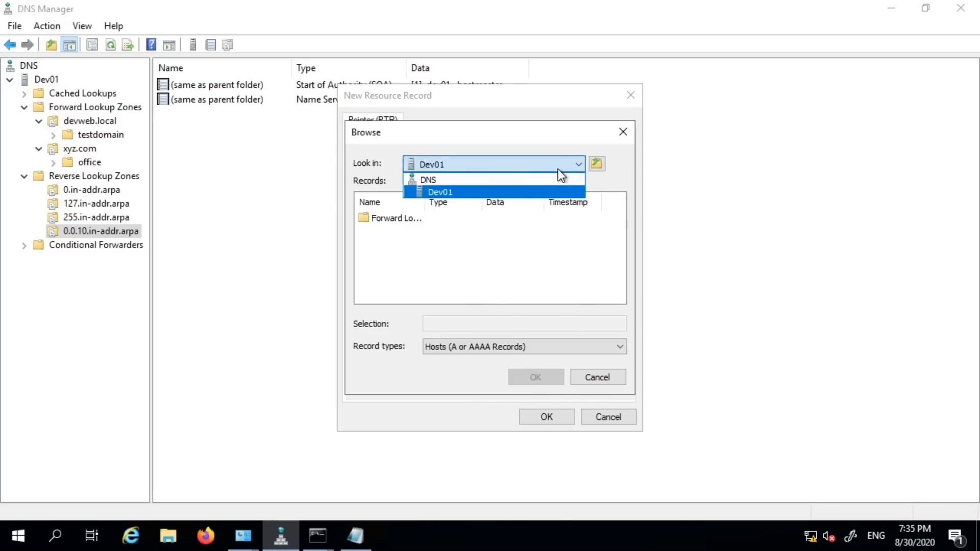
left_click(493, 191)
left_click(595, 376)
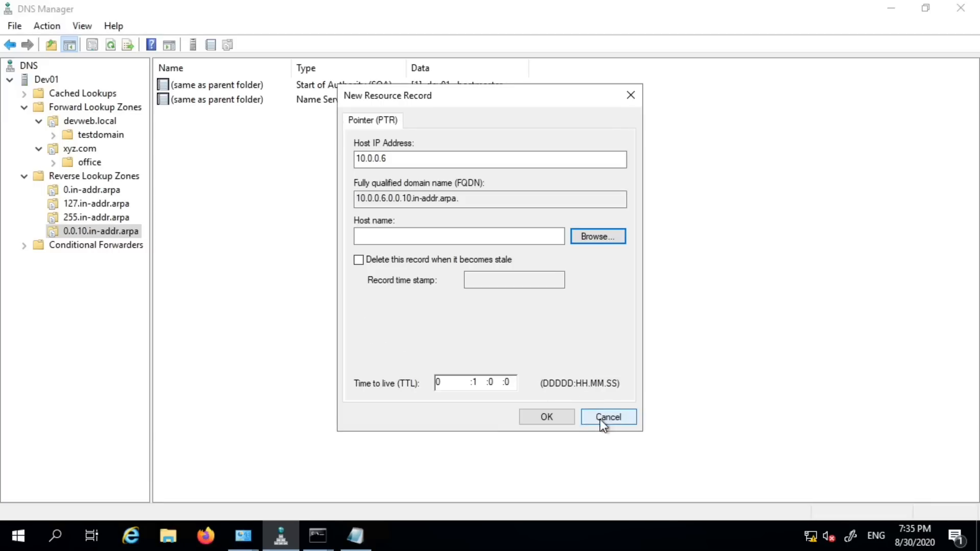
left_click(602, 419)
Create a pointer (PTR) record in the 0.0.10.in-addr.arpa zone with host IP address 10.0.0.6 and host name dev01.devweb.local
right_click(316, 181)
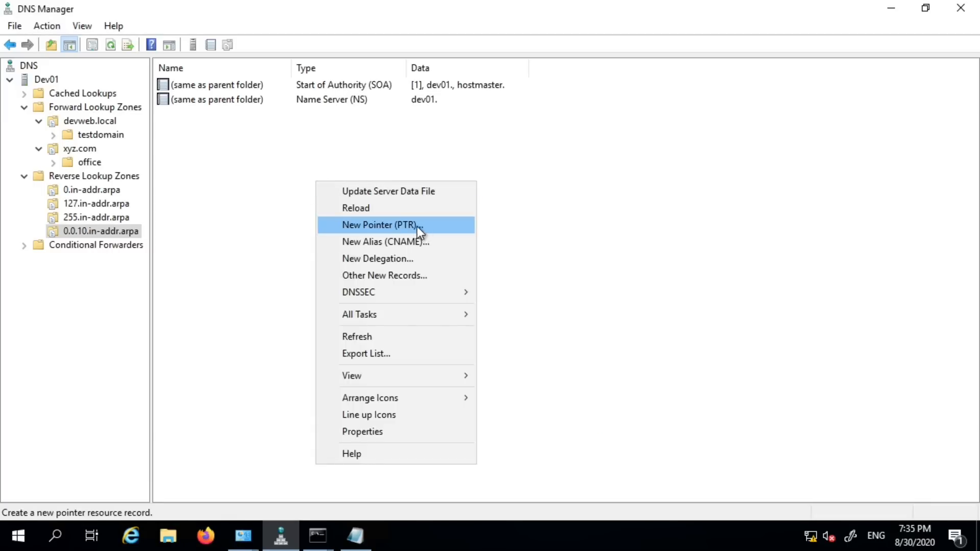
left_click(418, 225)
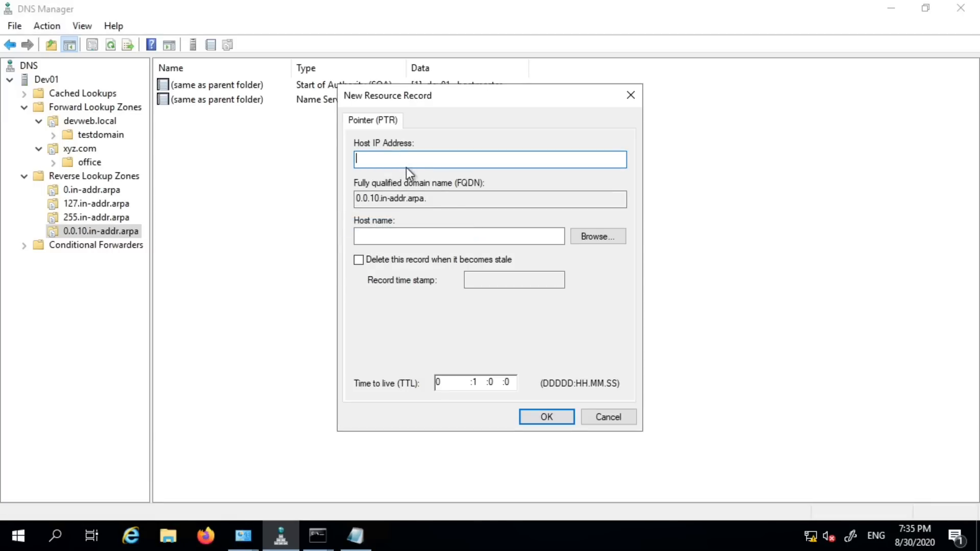
type("10.")
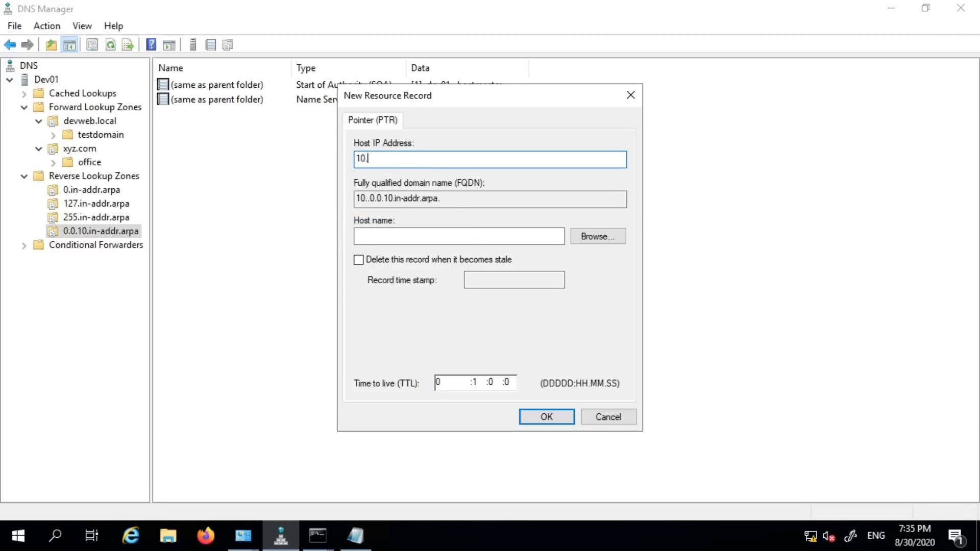
type("0.0.")
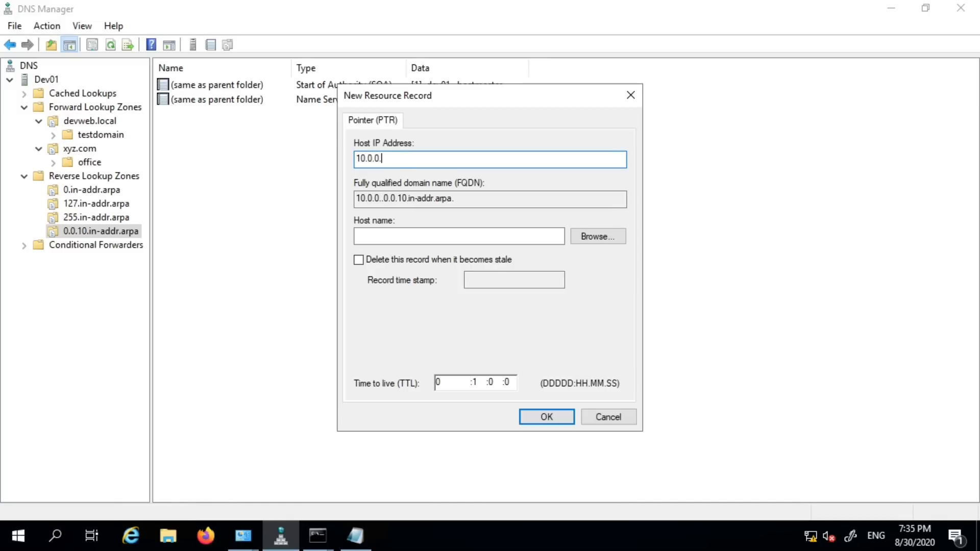
type("6")
left_click(382, 235)
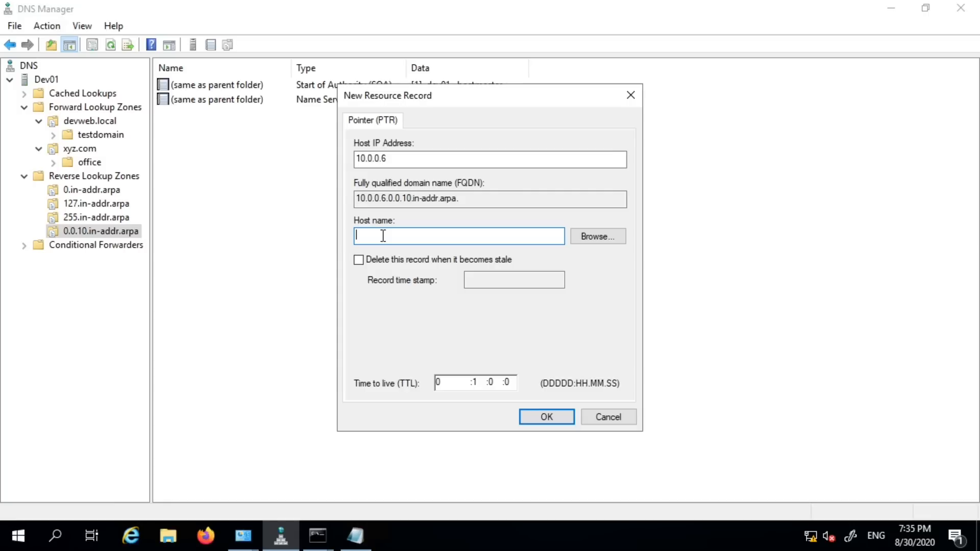
type("dev01.devweb.local")
left_click(546, 415)
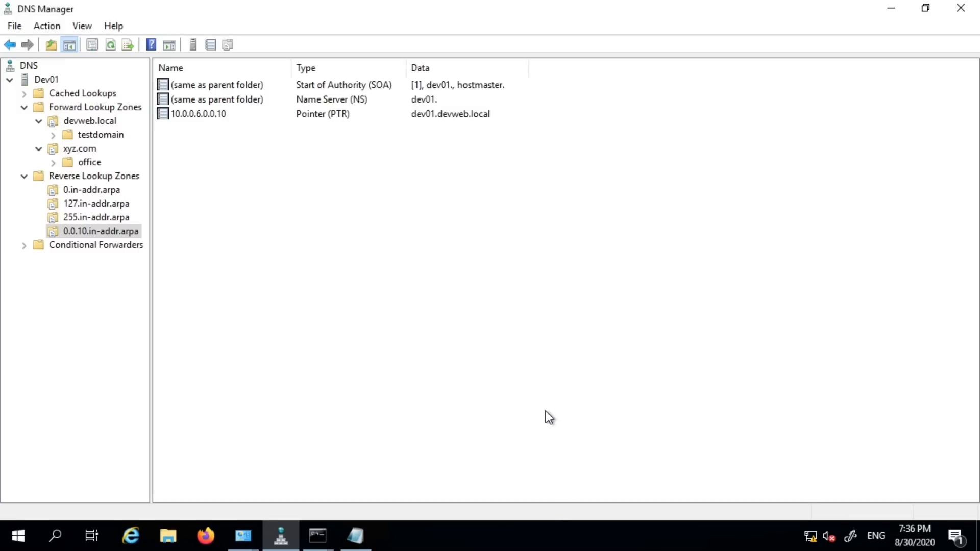
left_click(220, 114)
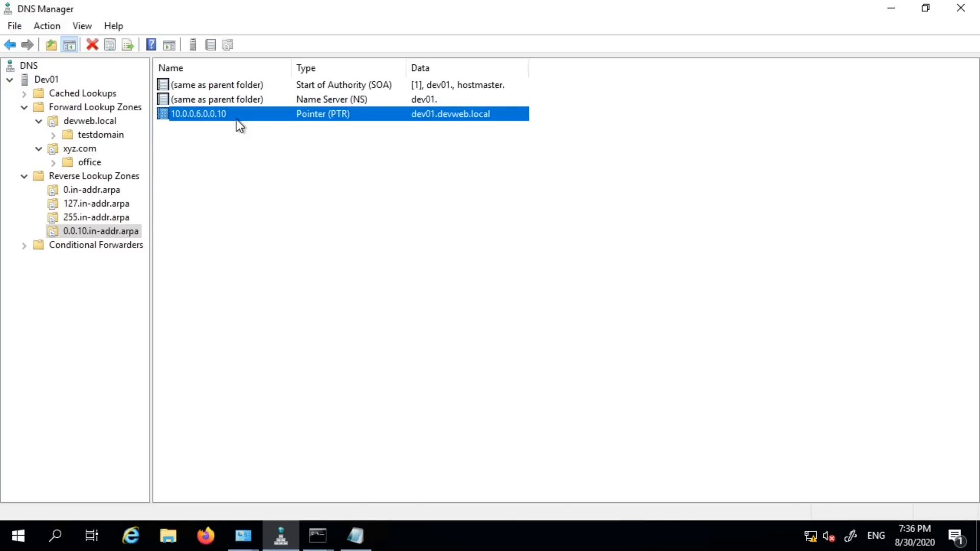
left_click(222, 134)
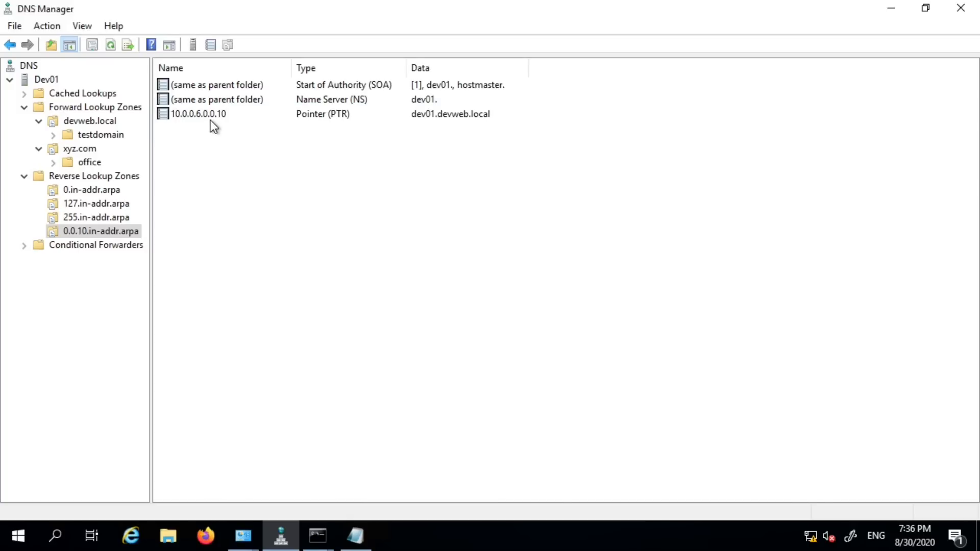
left_click(212, 122)
Switch to the open Command Prompt window and enter an nslookup command for an address beginning with 10.0.0
left_click(317, 535)
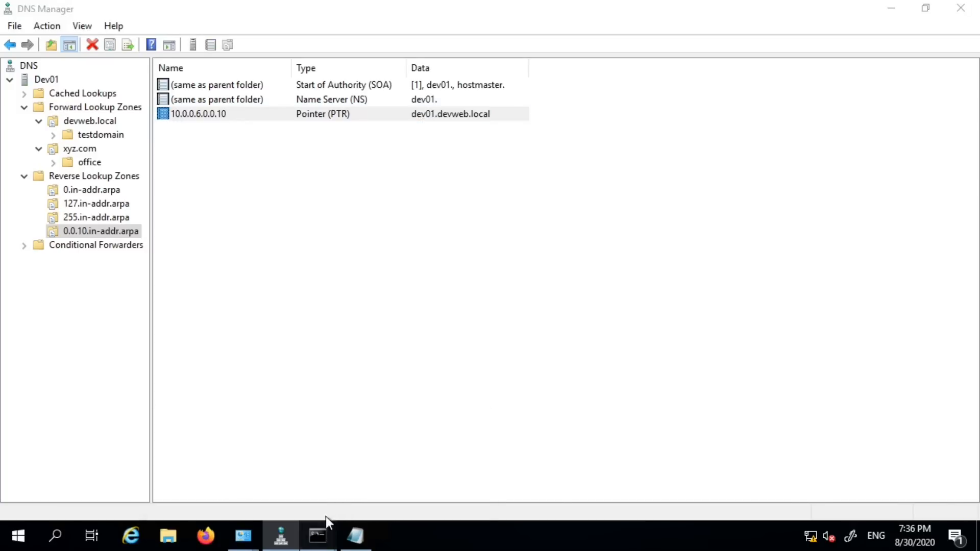
left_click(367, 477)
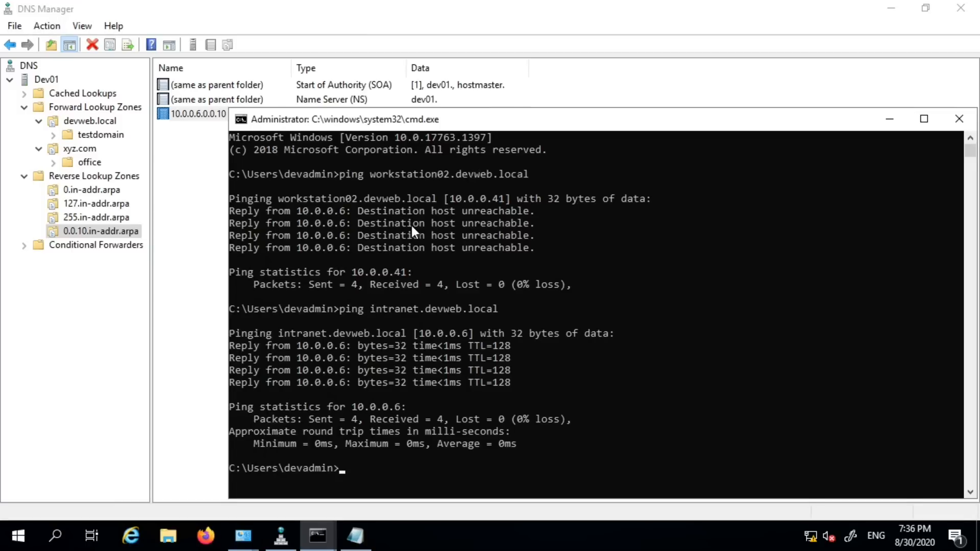
type("nsl;")
key("BackSpace")
key("BackSpace")
key("BackSpace")
key("BackSpace")
type("nslookup 10.0.0.")
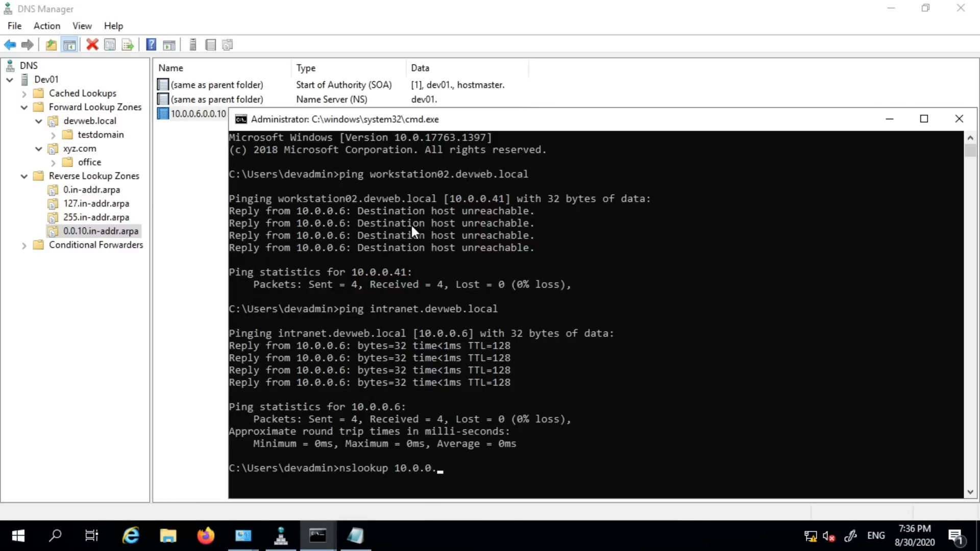